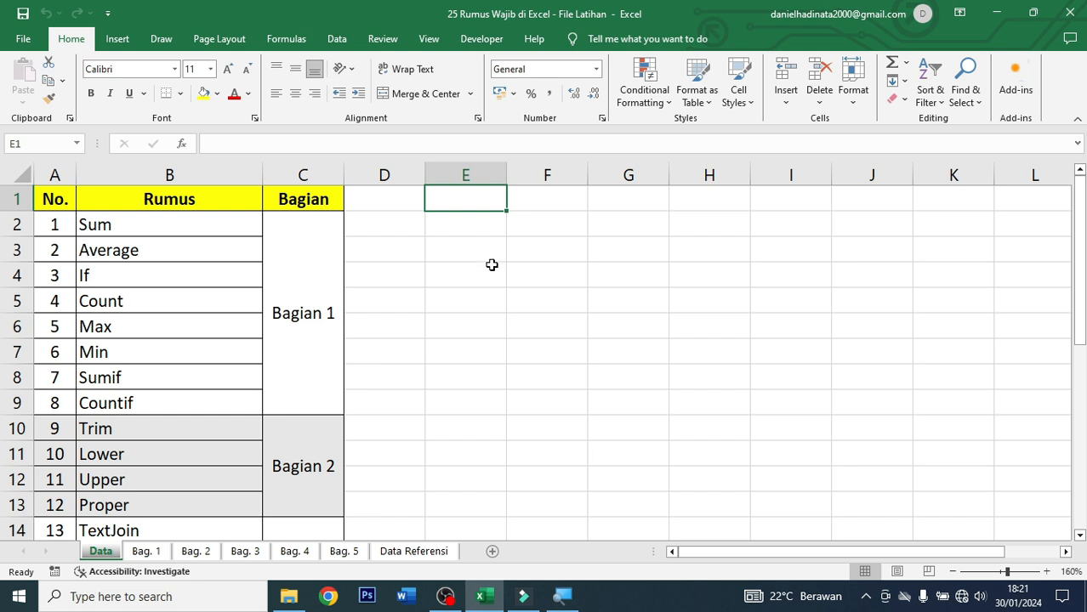
- Review the numbered list of formulas and their Bagian sections on the Data sheet, from Sum to the Iferror bonus
left_click(489, 271)
left_click(65, 225)
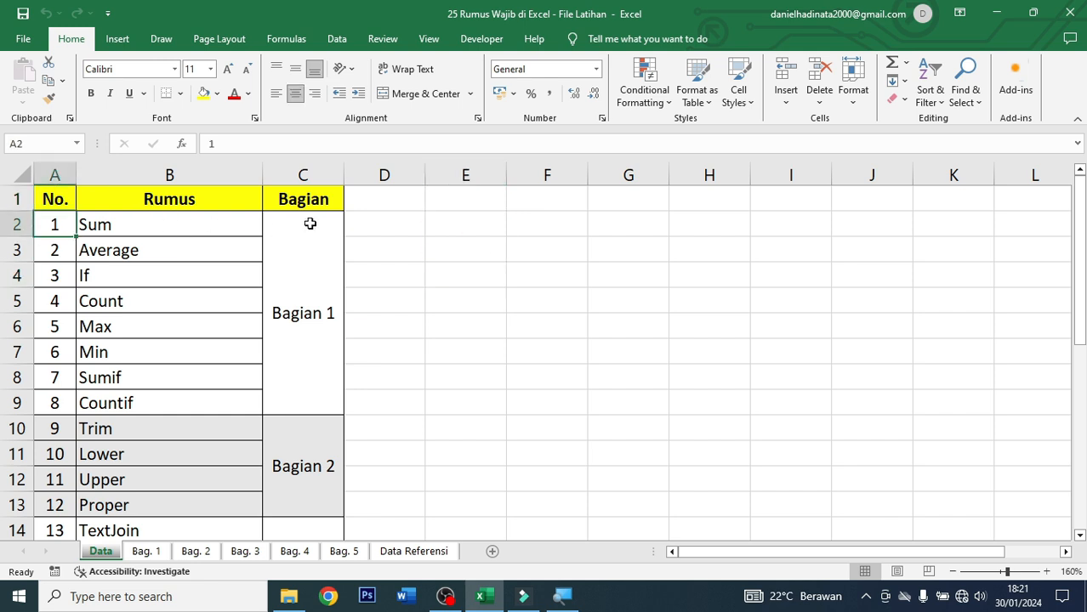
scroll(340, 366, "down", 3)
scroll(345, 391, "down", 4)
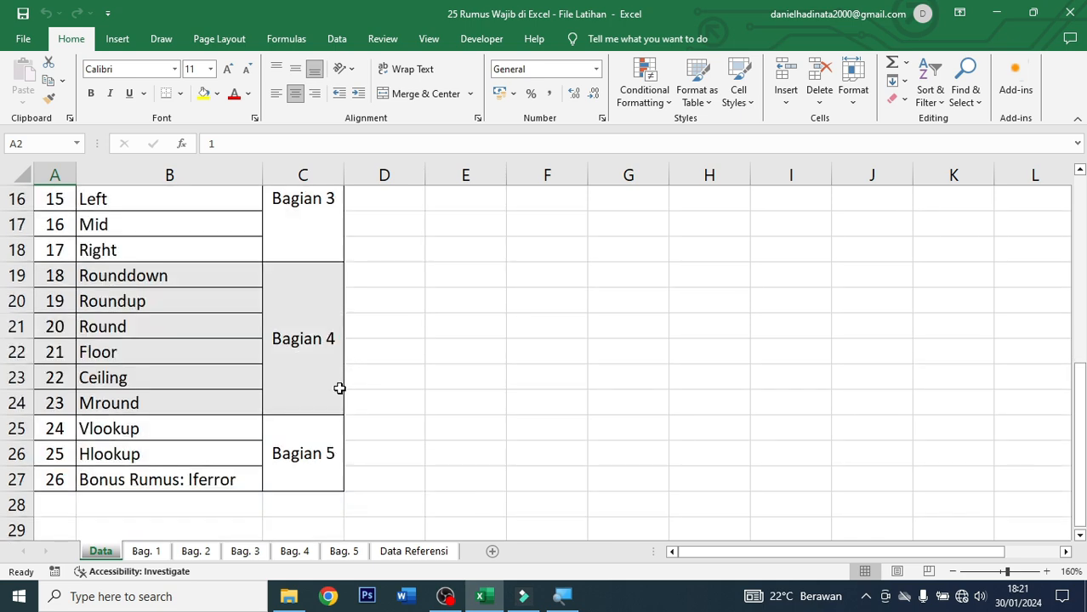
scroll(350, 415, "up", 5)
scroll(349, 418, "up", 2)
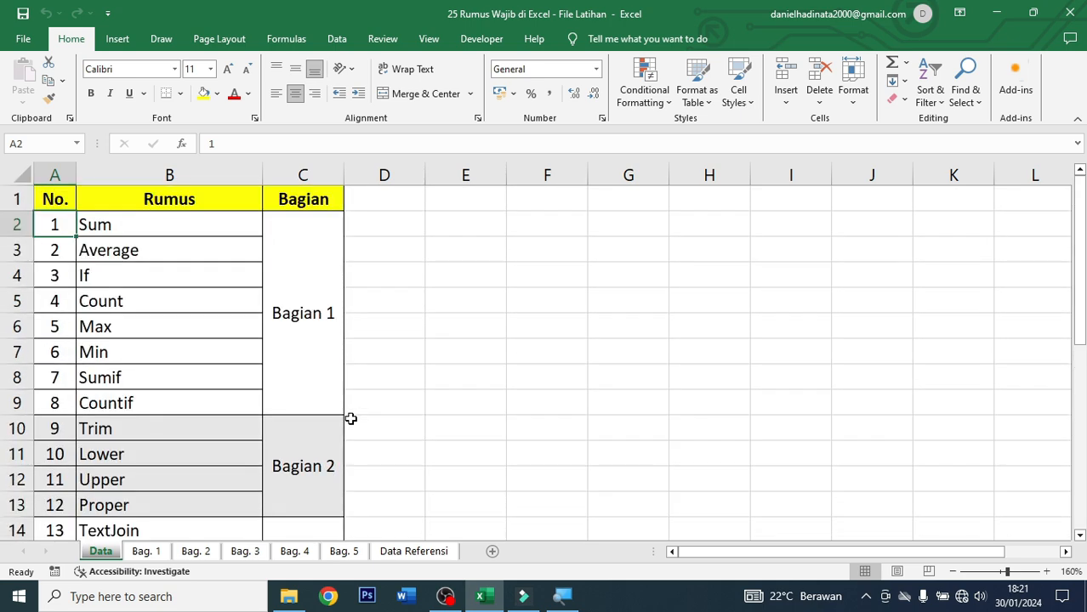
scroll(391, 378, "down", 6)
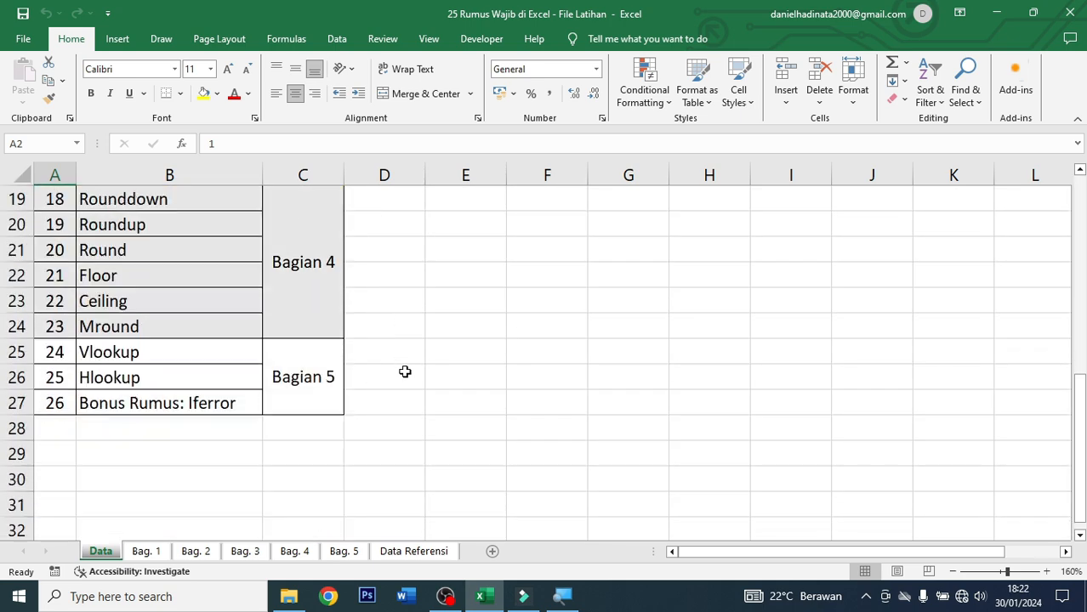
scroll(384, 410, "up", 4)
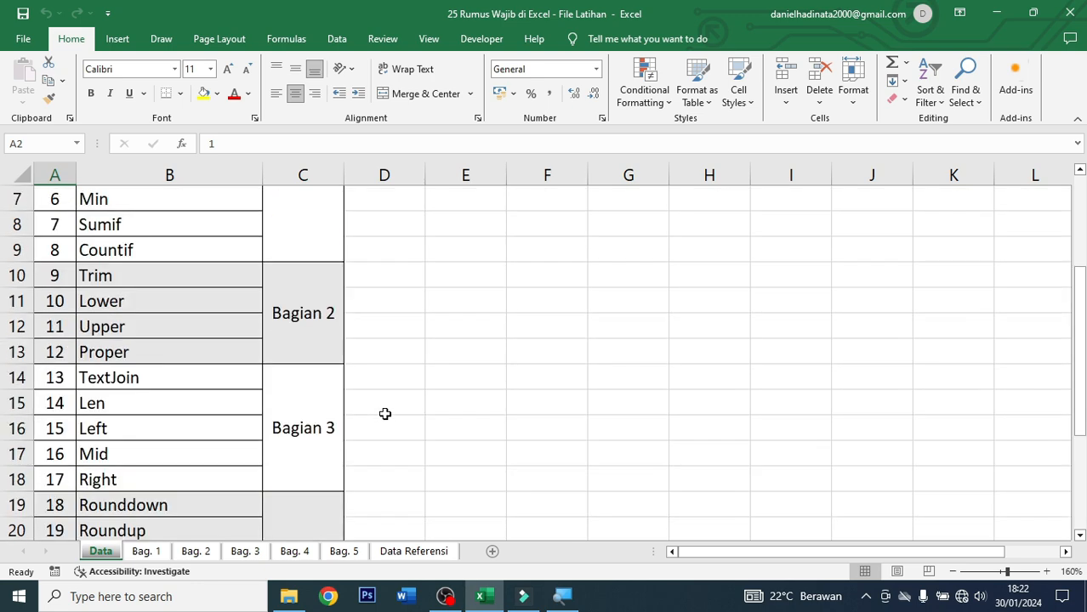
scroll(382, 414, "up", 2)
scroll(382, 413, "down", 1)
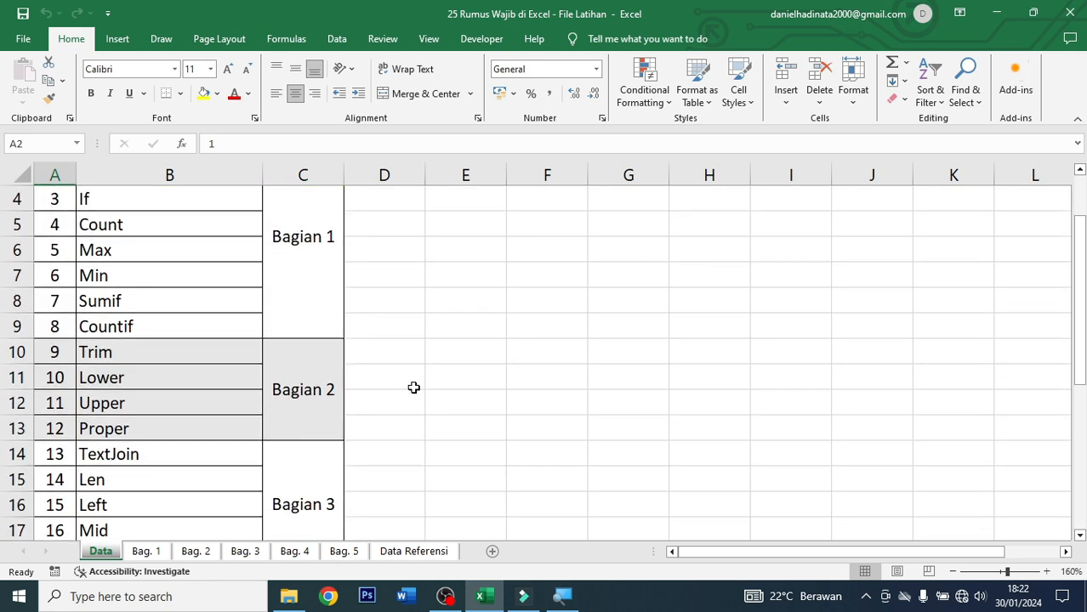
scroll(400, 366, "up", 1)
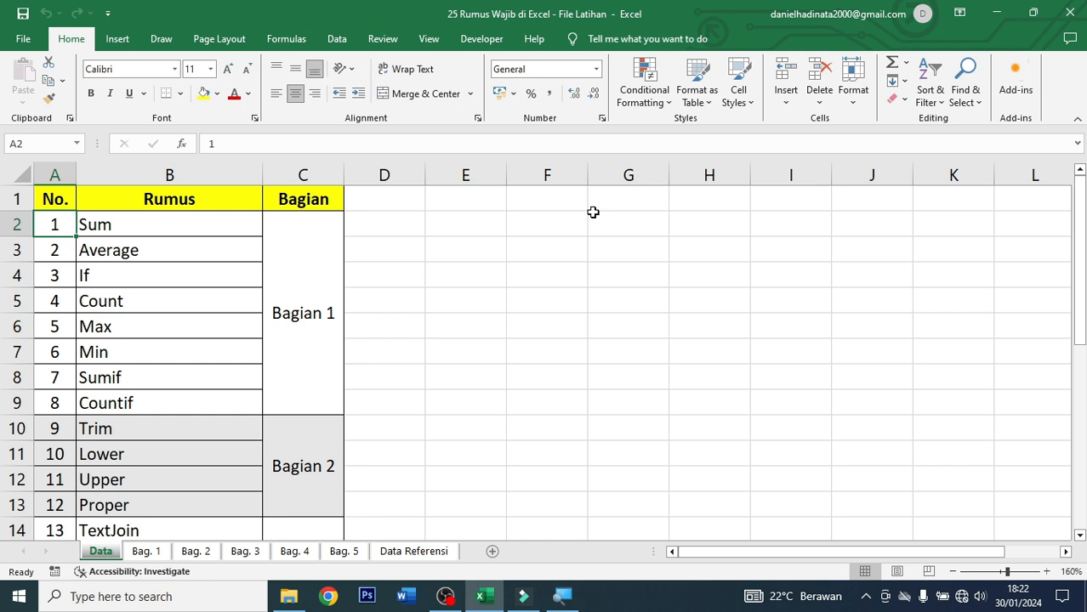
- Open the Bag. 1 sheet and examine the employee name and L/P columns in rows 2 to 6
left_click(152, 553)
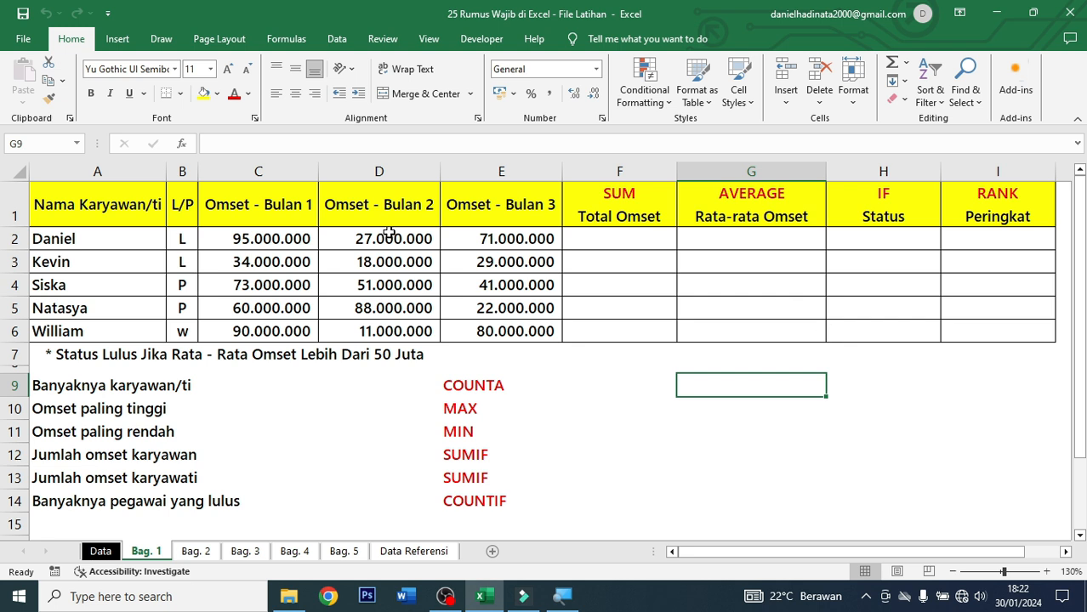
left_click(129, 213)
left_click(149, 246)
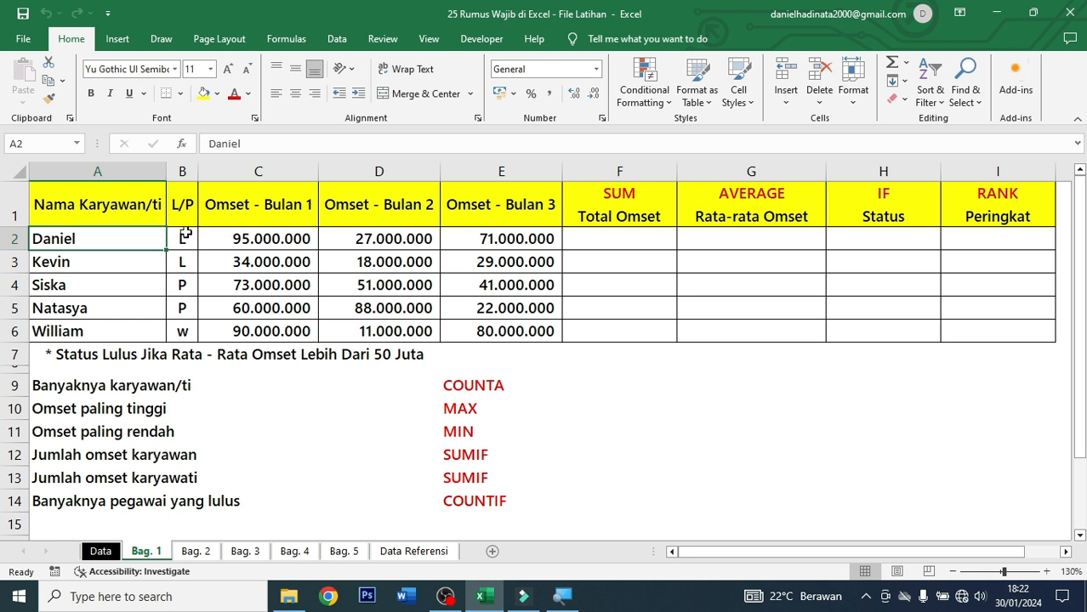
left_click_drag(97, 331, 105, 244)
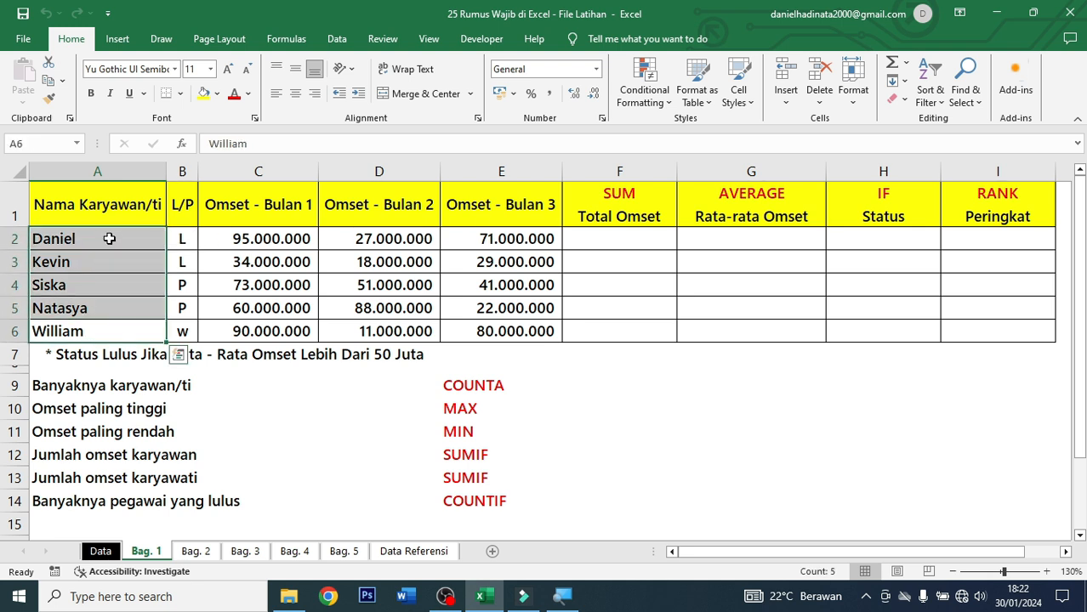
left_click(265, 210)
left_click_drag(183, 240, 220, 331)
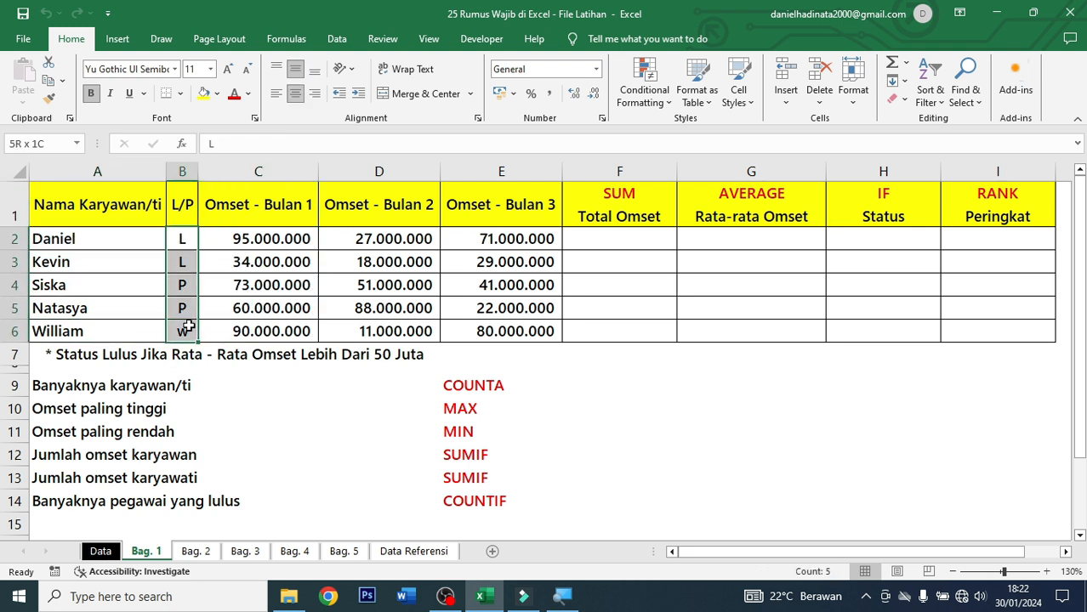
- Examine the Omset figures and headers for Bulan 1, Bulan 2 and Bulan 3 in columns C to E
left_click(621, 262)
left_click_drag(303, 240, 497, 335)
left_click(291, 196)
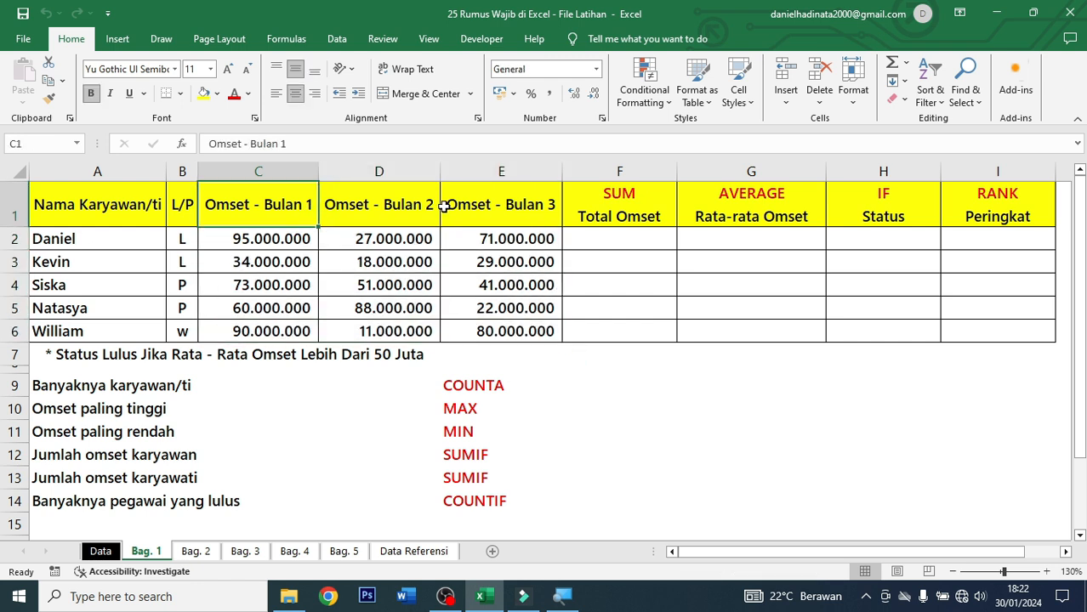
left_click(446, 206)
left_click(272, 215)
left_click(393, 210)
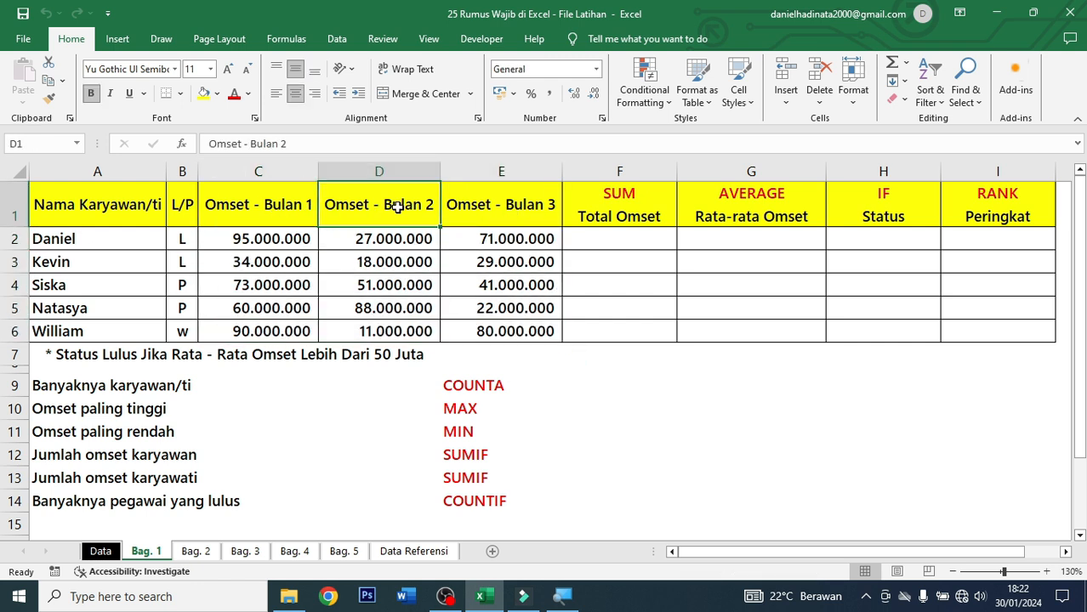
left_click(534, 206)
left_click(517, 326)
- Enter =SUM(C2:E2) in F2 to total the first employee's three months of turnover
left_click(612, 241)
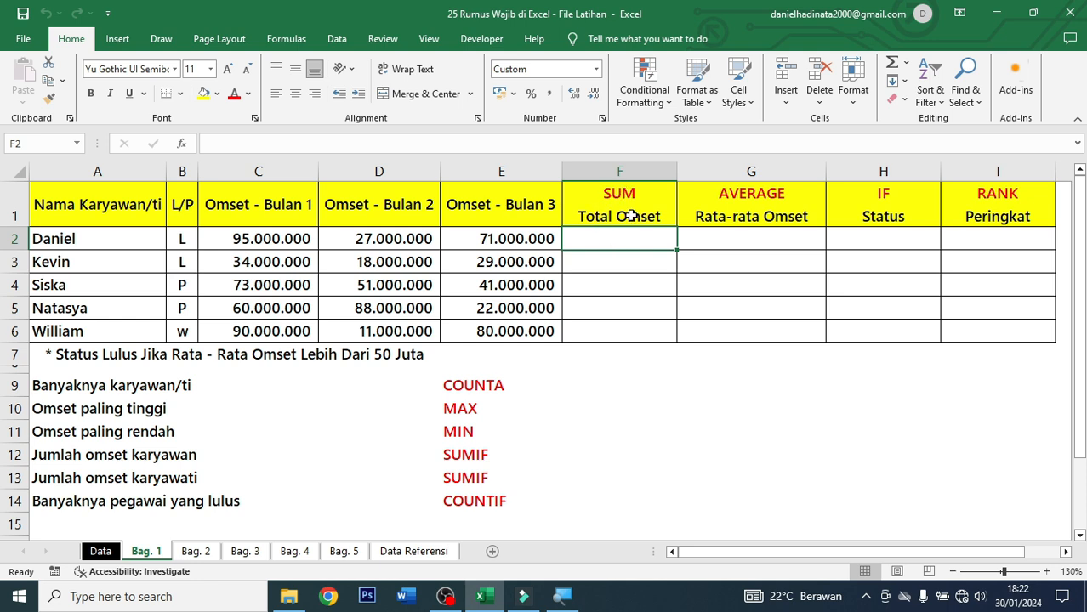
key("super")
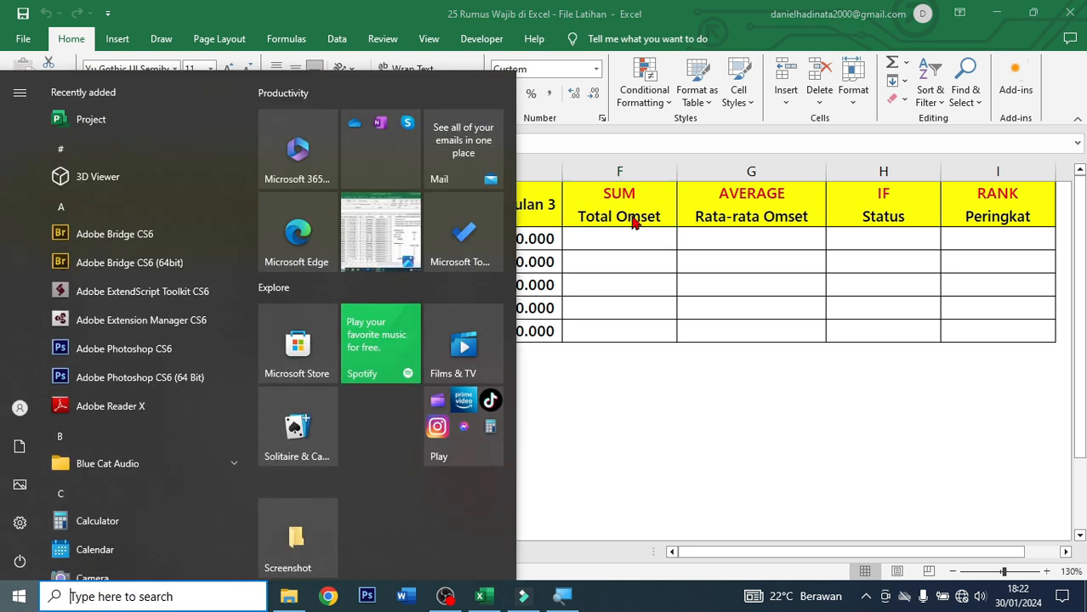
left_click(613, 239)
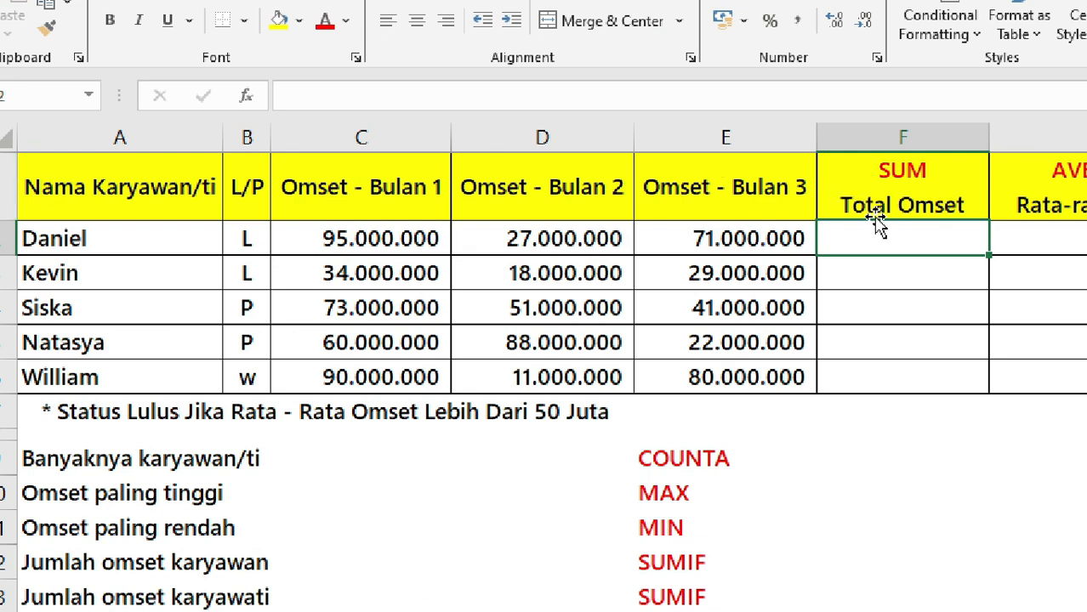
left_click_drag(364, 245, 636, 255)
left_click(933, 232)
type("=")
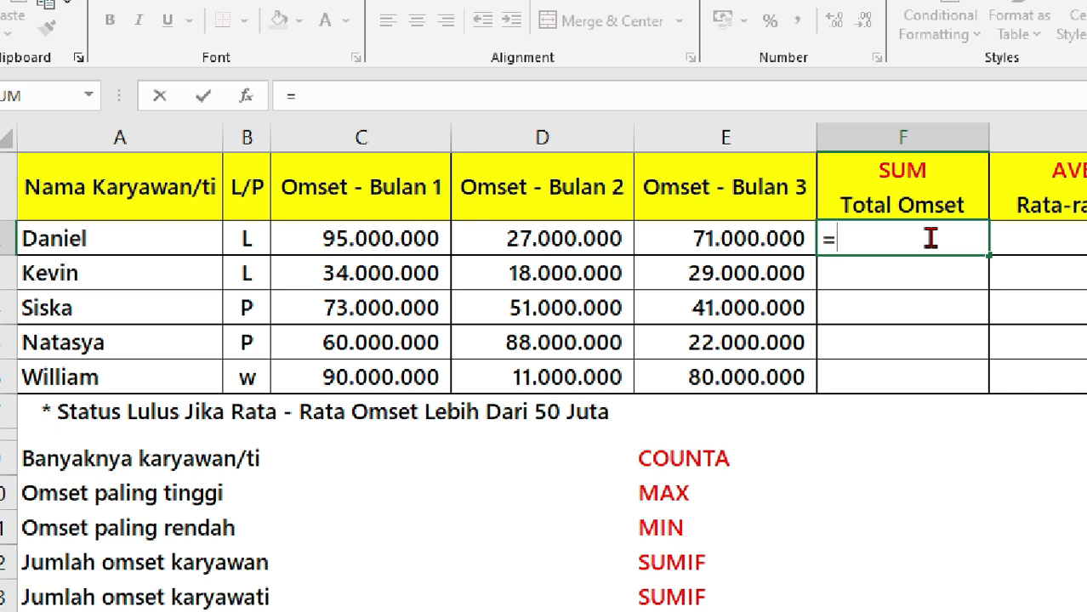
type("sum")
key("Tab")
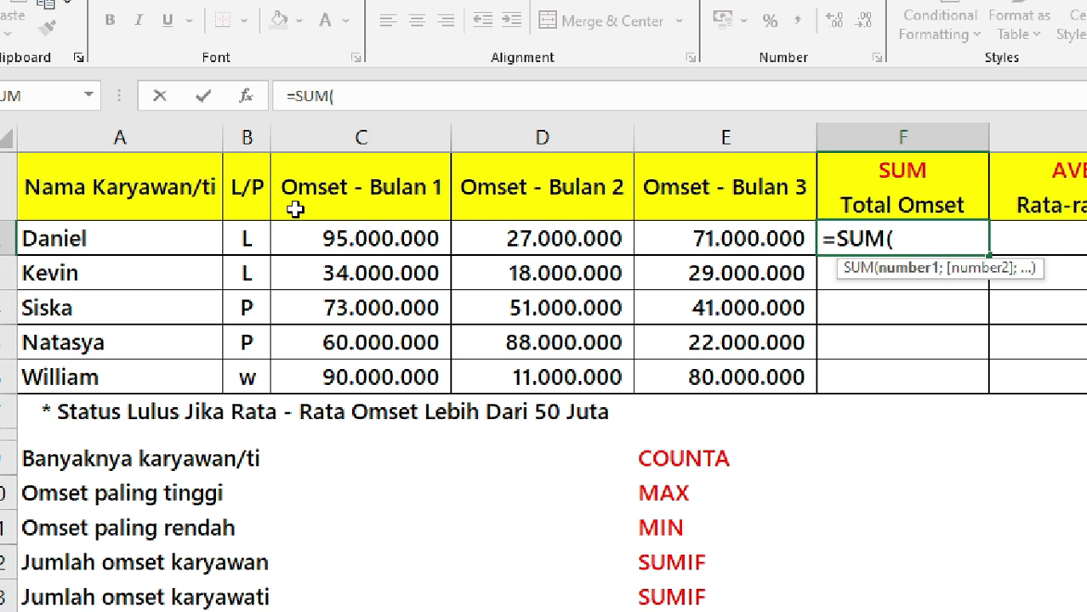
left_click_drag(363, 237, 757, 239)
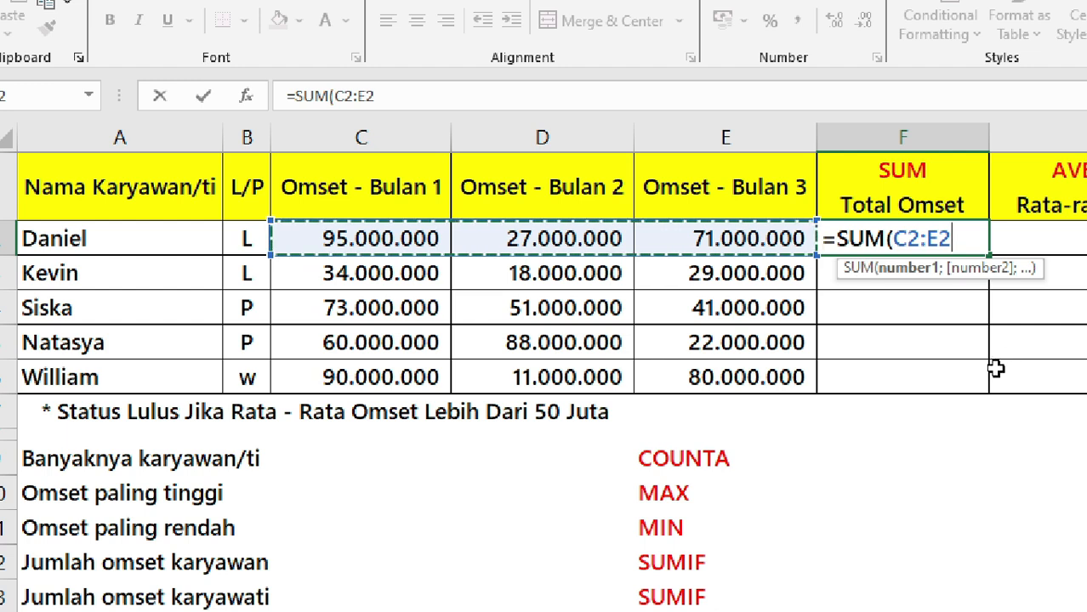
type(")")
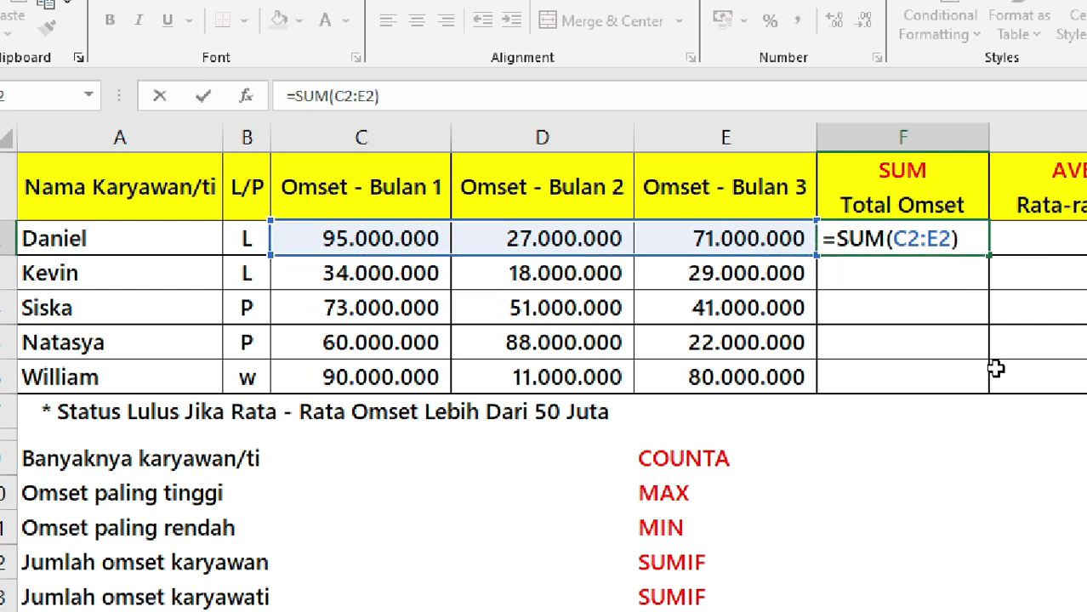
key("ctrl+Return")
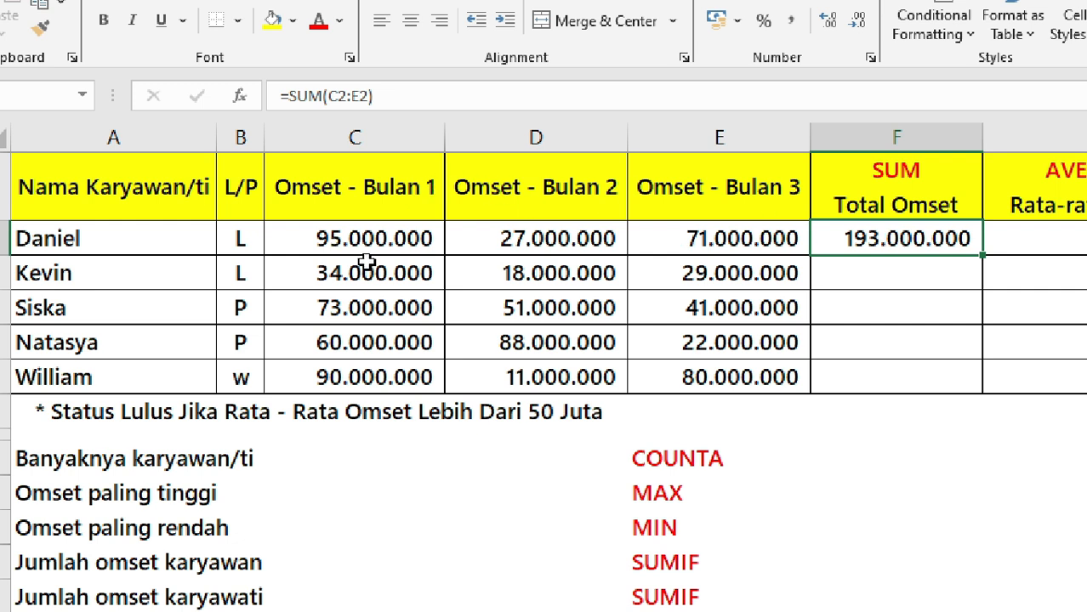
- Copy the SUM formula from F2 down through F6 and check the copied Total Omset formulas
left_click_drag(350, 244, 666, 244)
left_click(835, 271)
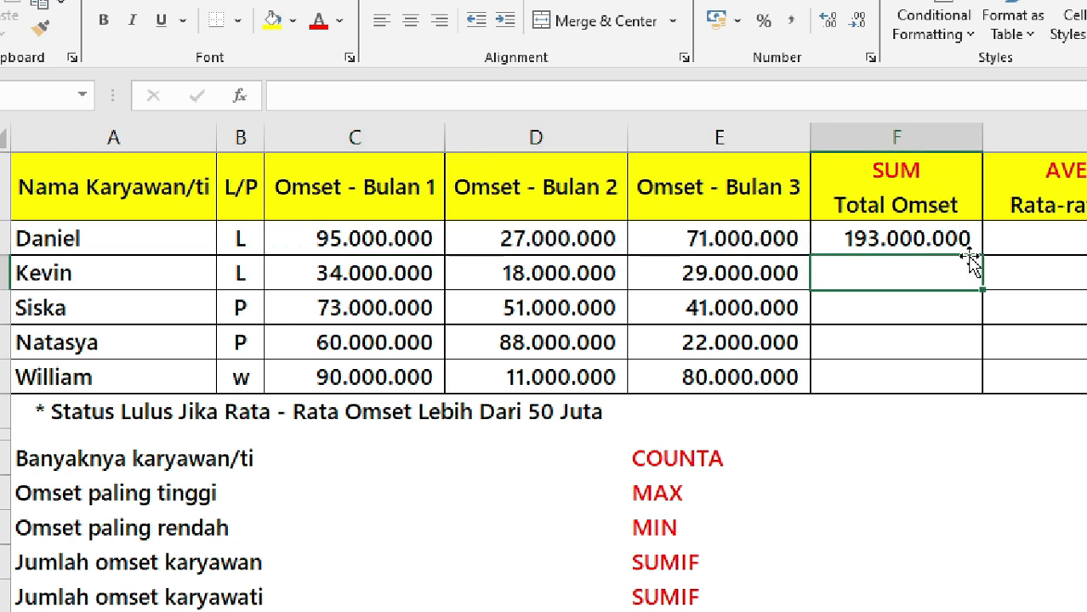
left_click(942, 240)
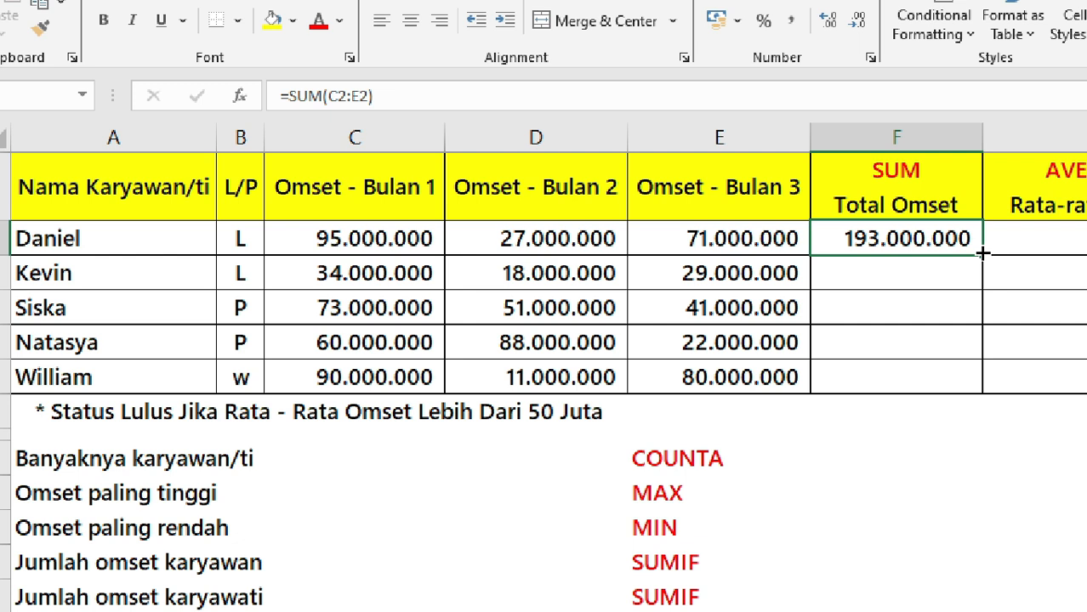
left_click_drag(983, 253, 979, 387)
left_click(939, 308)
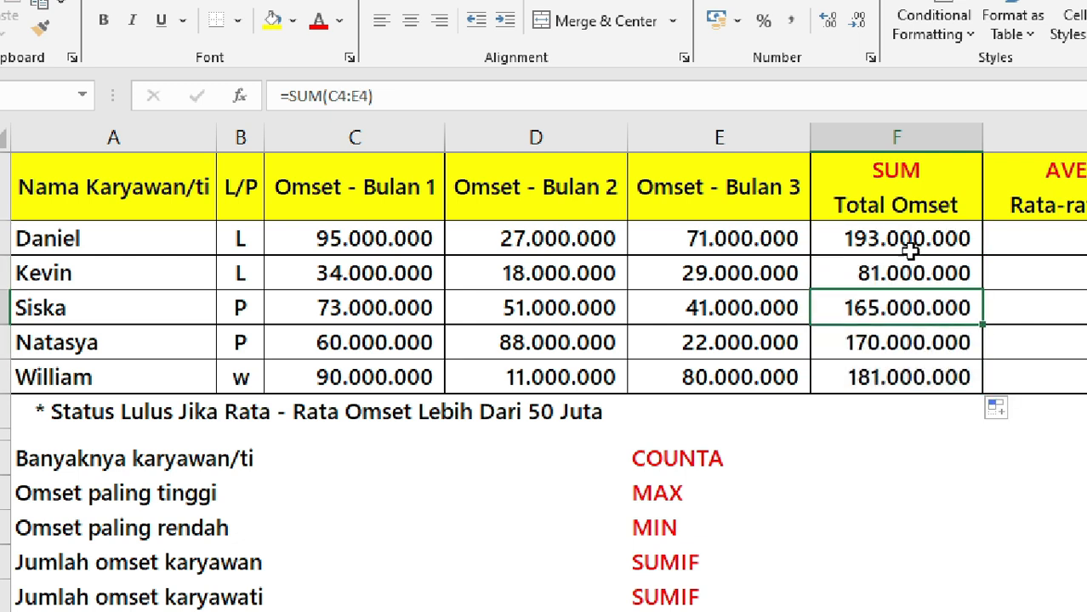
left_click(910, 246)
left_click(892, 368)
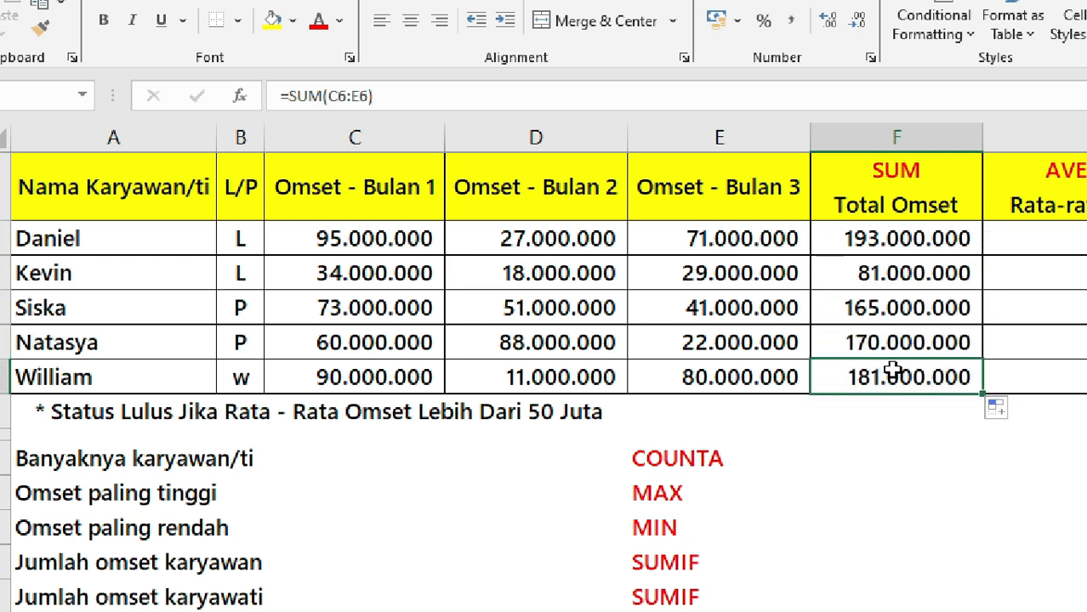
left_click_drag(892, 368, 895, 249)
left_click(898, 241)
left_click(905, 275)
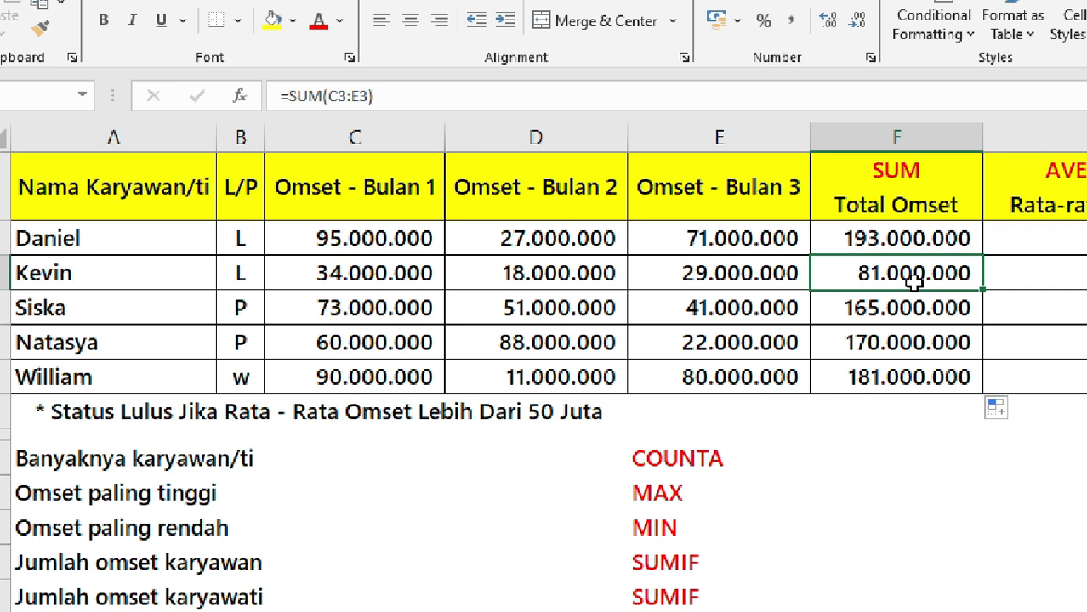
- Enter =AVERAGE(C2:E2) in G2 to calculate the first employee's average turnover over the three months
left_click(767, 242)
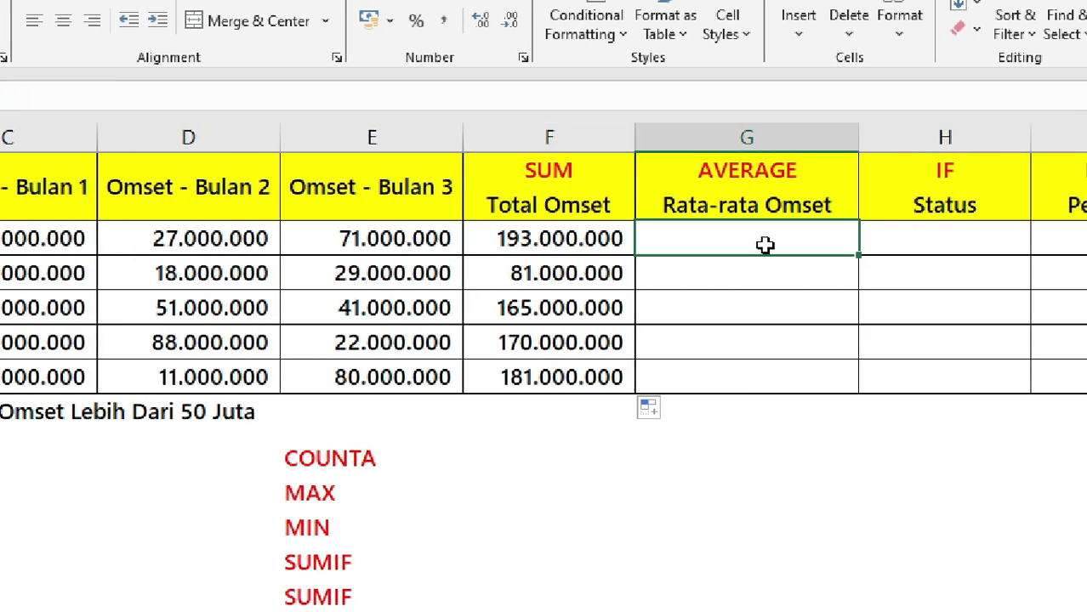
left_click(780, 191)
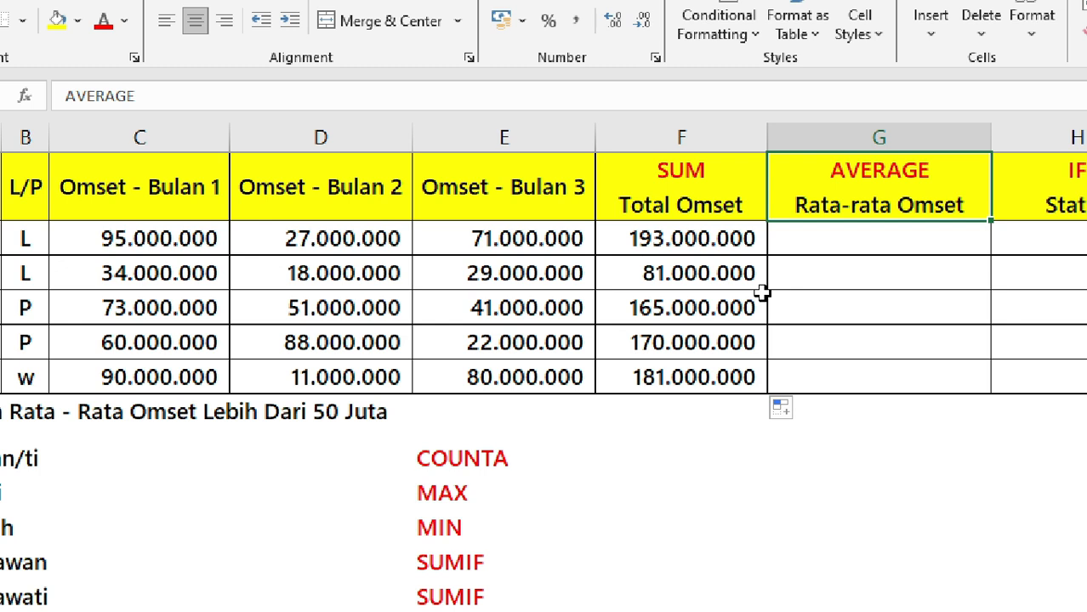
left_click_drag(139, 240, 536, 239)
left_click(829, 234)
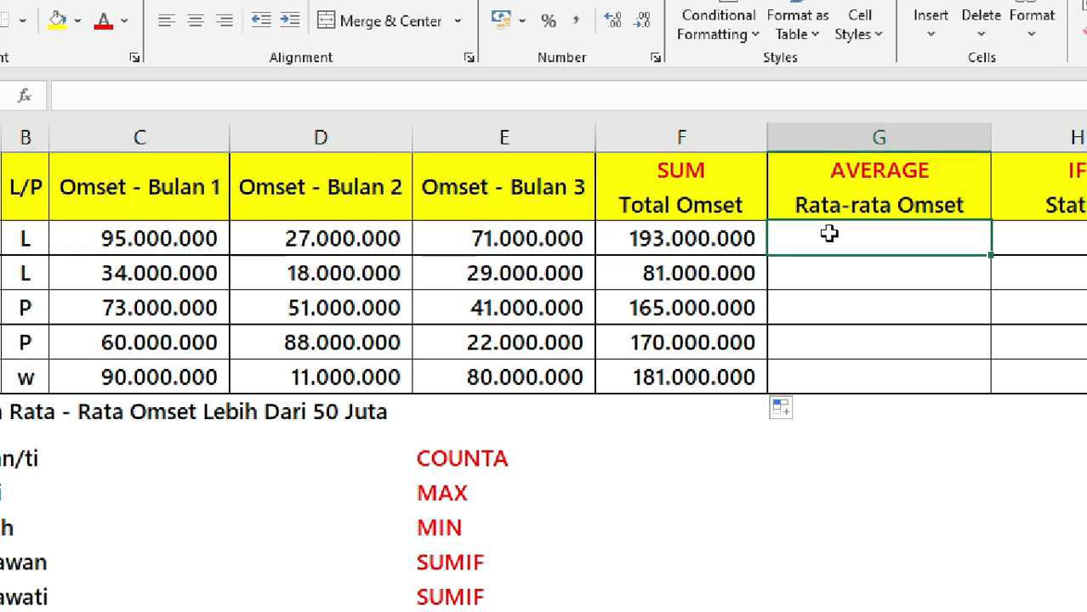
type("=")
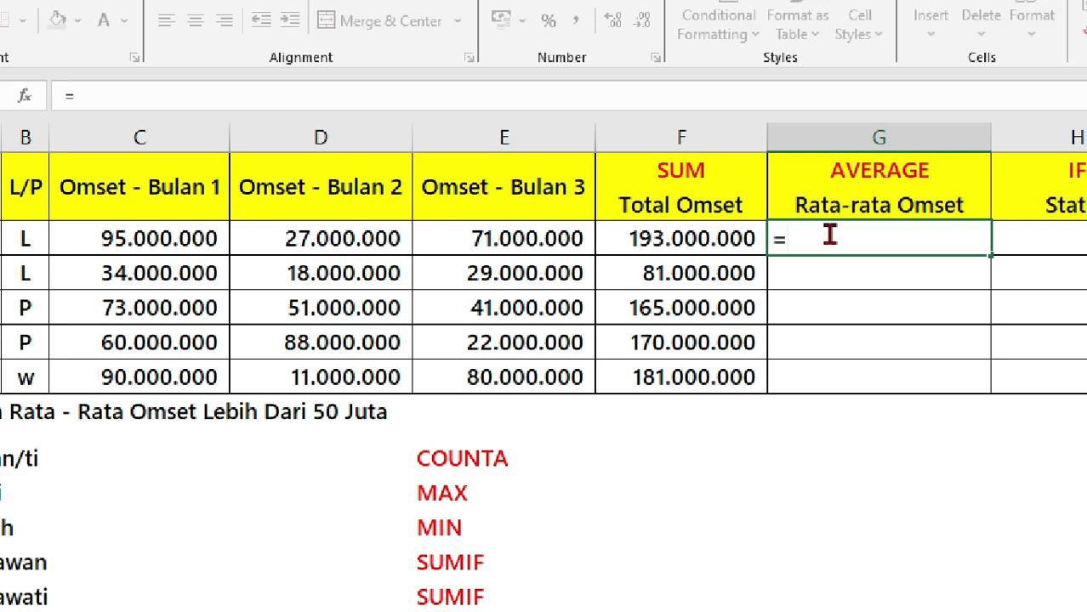
type("average")
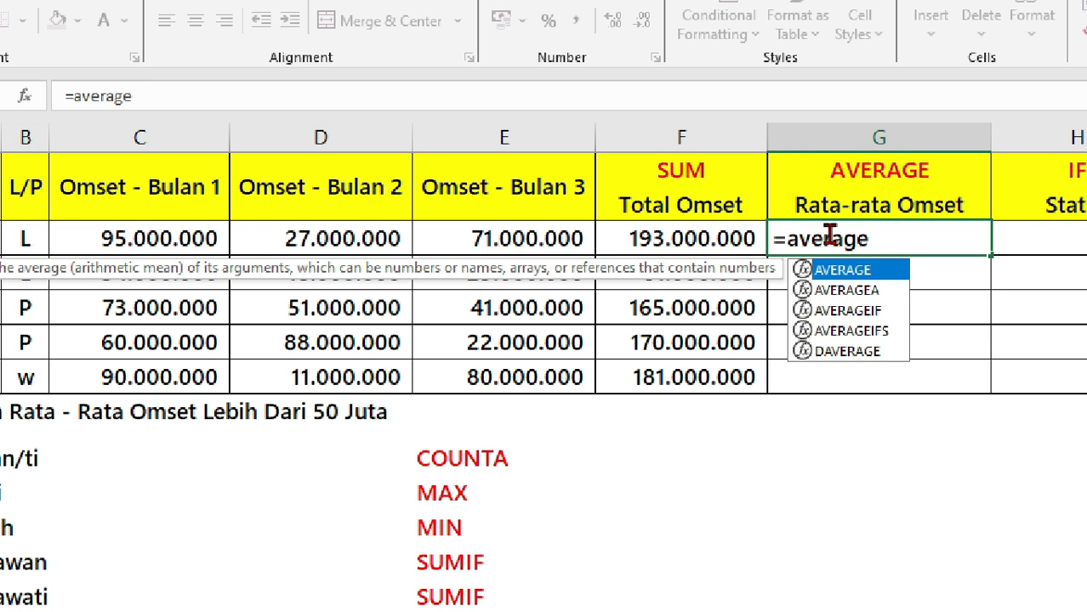
key("Tab")
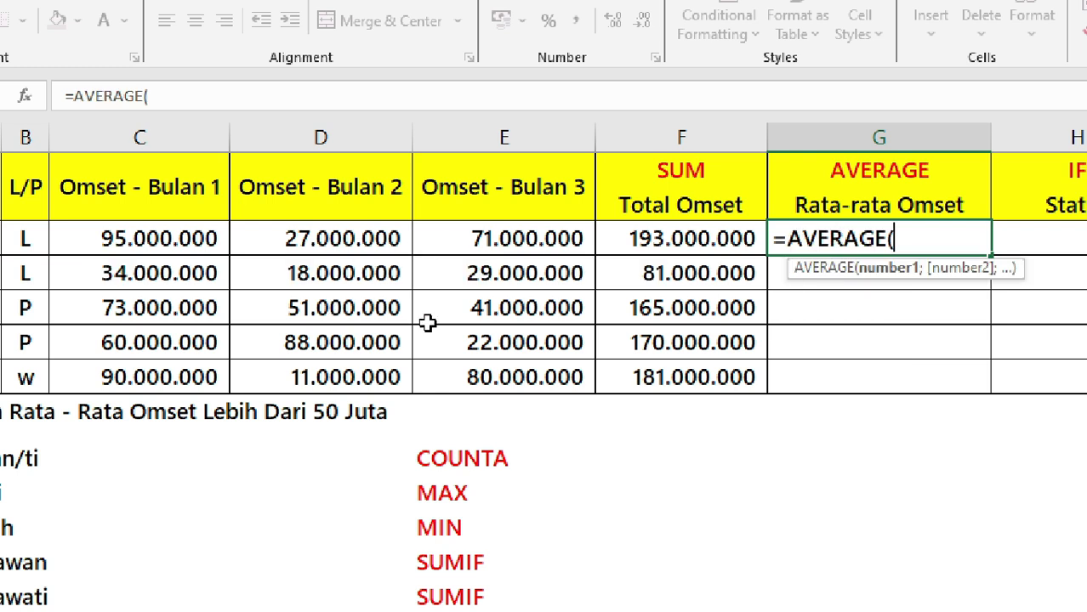
left_click(164, 242)
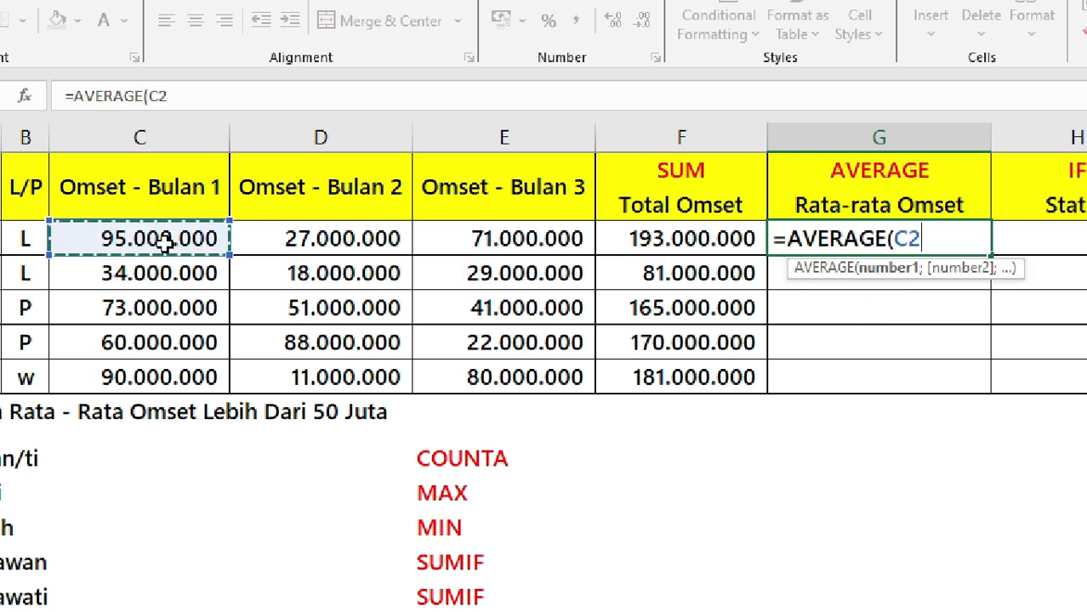
left_click_drag(206, 239, 549, 250)
type(")")
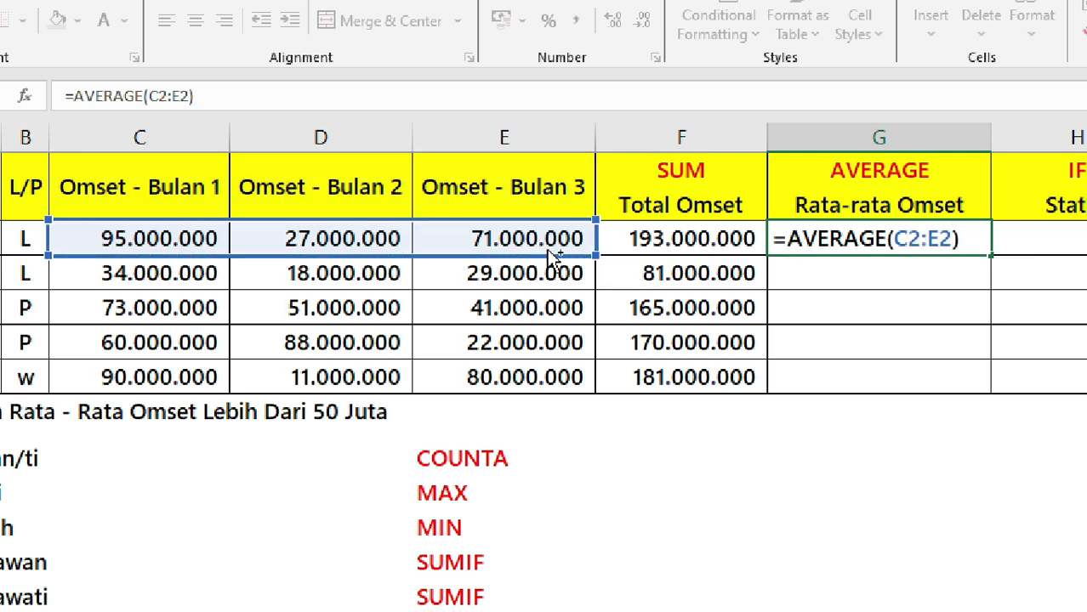
key("ctrl+Return")
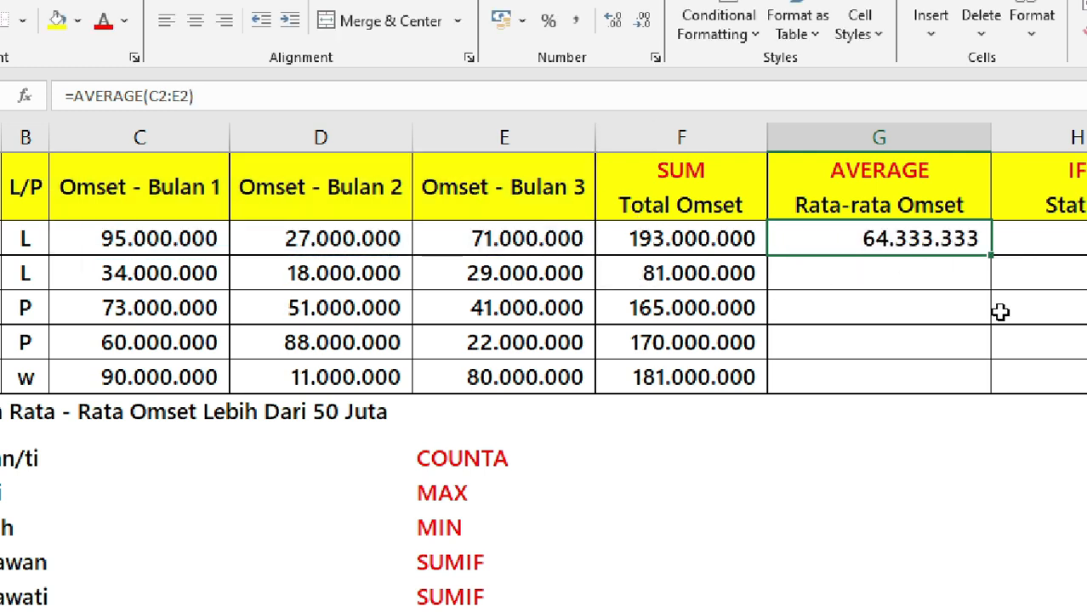
- Copy the AVERAGE formula from G2 down through G6 and check the copied Rata-rata Omset values
left_click_drag(990, 254, 976, 381)
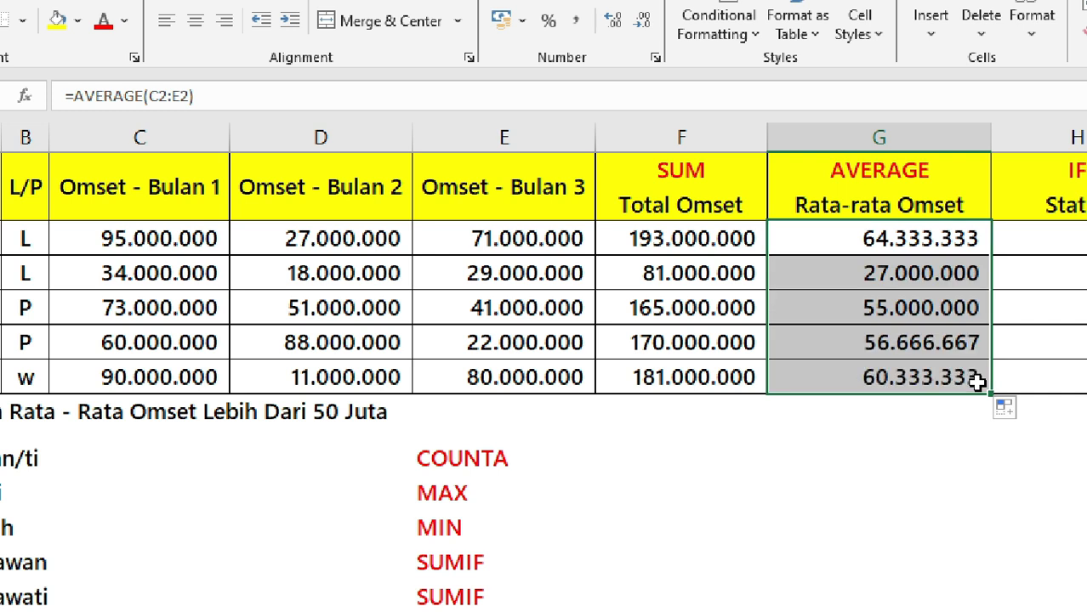
left_click(965, 342)
left_click_drag(933, 238, 921, 377)
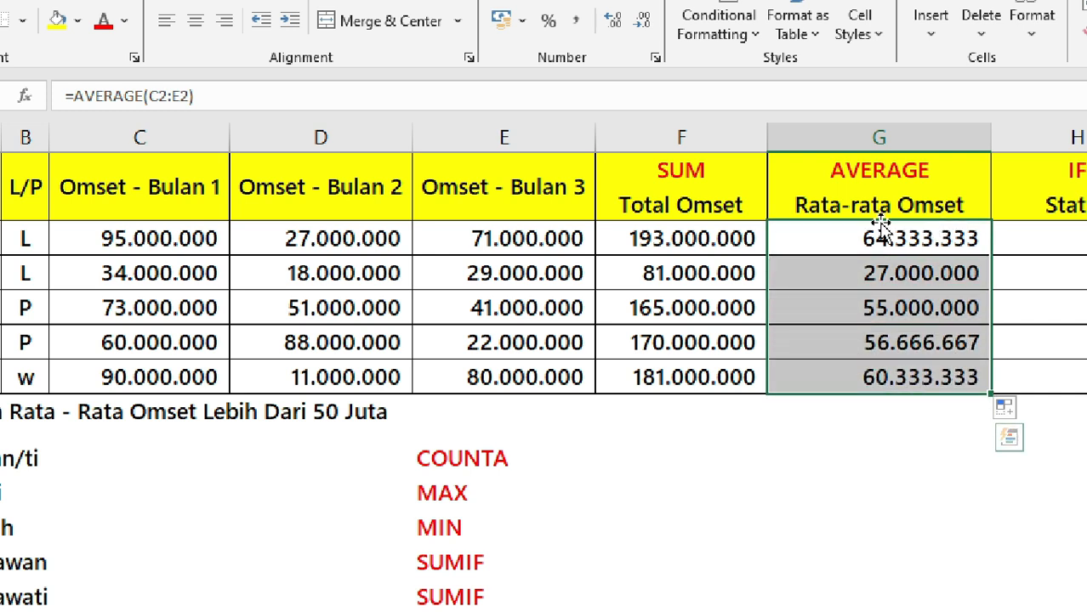
left_click(248, 263)
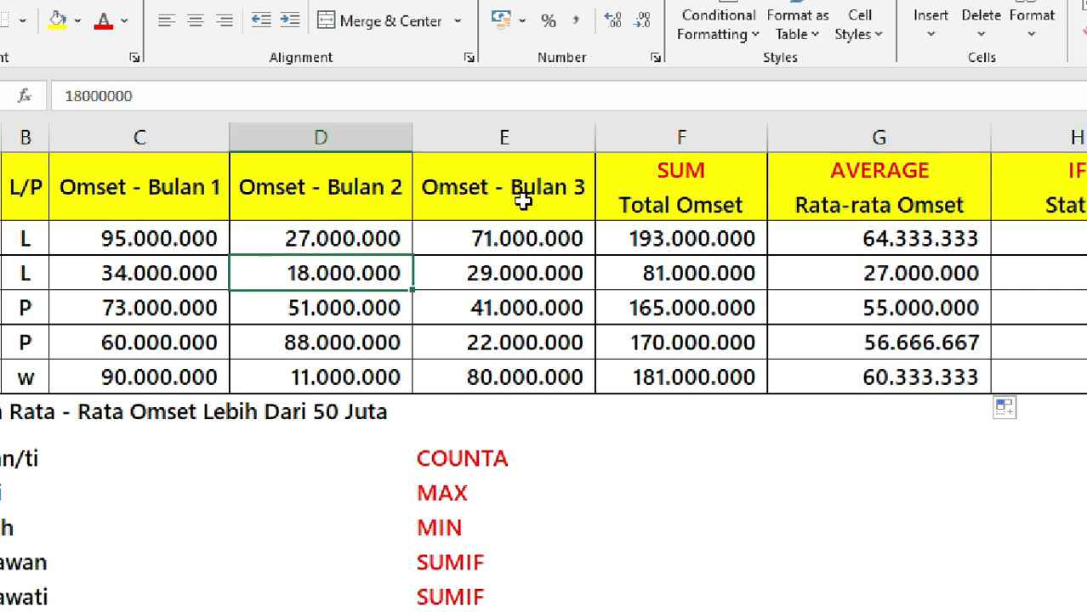
left_click_drag(897, 264, 874, 389)
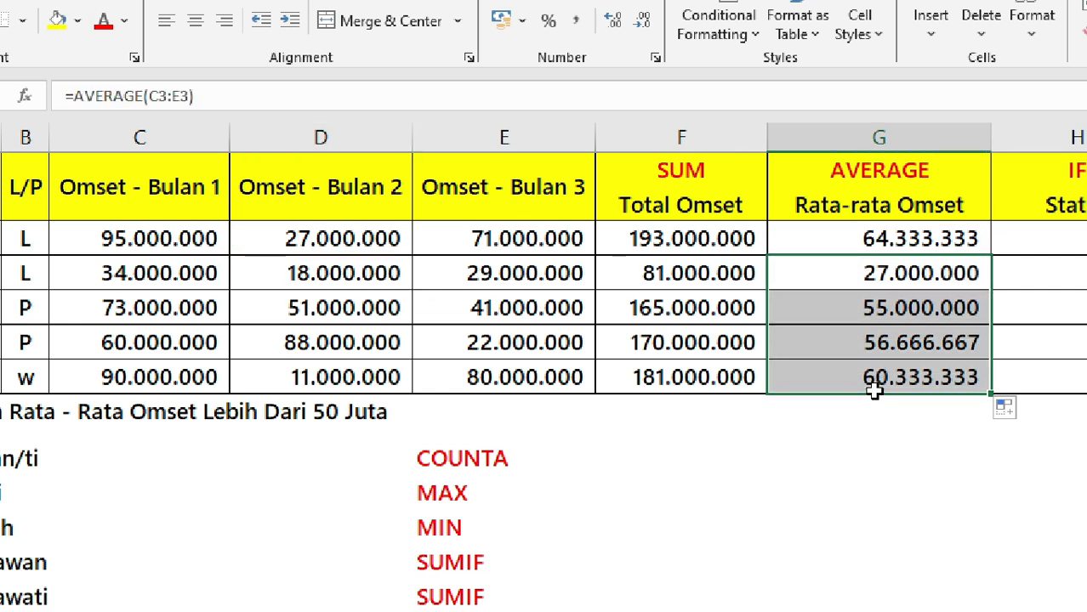
left_click_drag(816, 270, 834, 369)
left_click(848, 261)
left_click(782, 240)
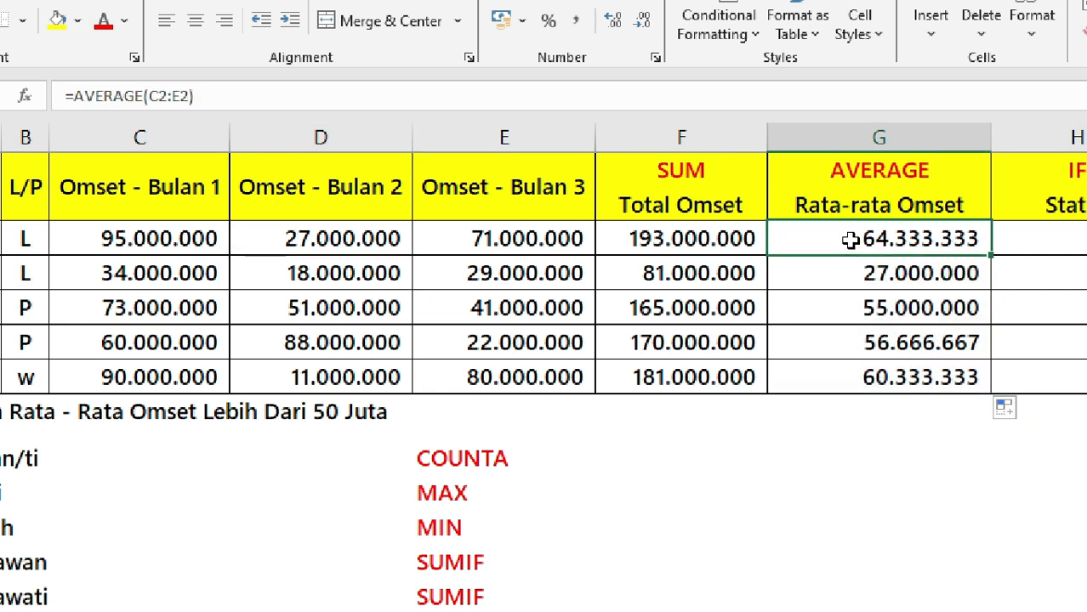
- Examine the empty Status column H and the passing condition in the note below the table
scroll(796, 240, "right", 2)
left_click(880, 236)
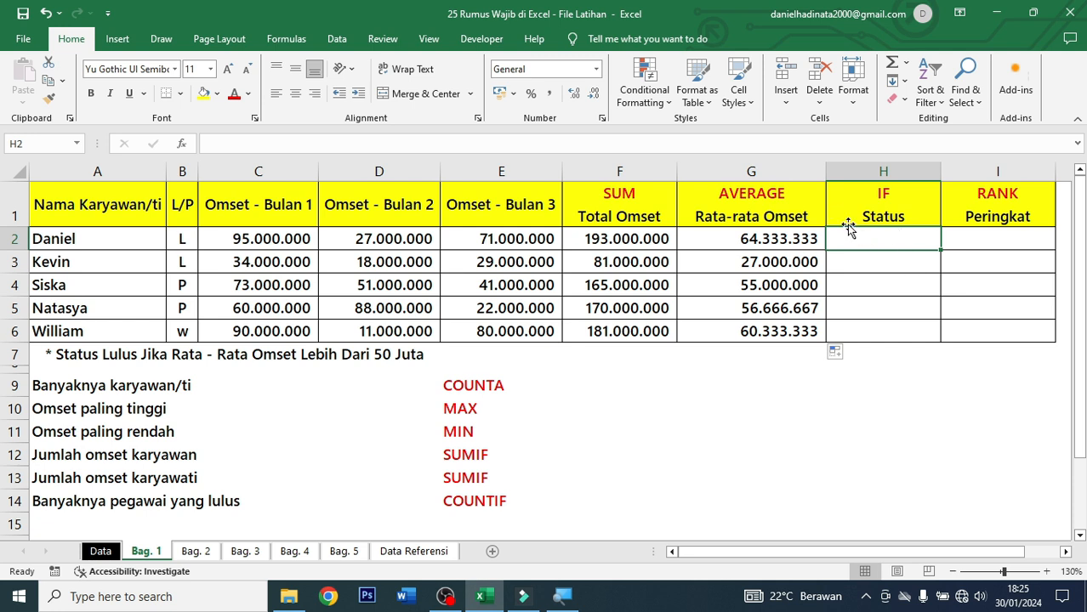
left_click_drag(866, 327, 892, 260)
left_click(891, 212)
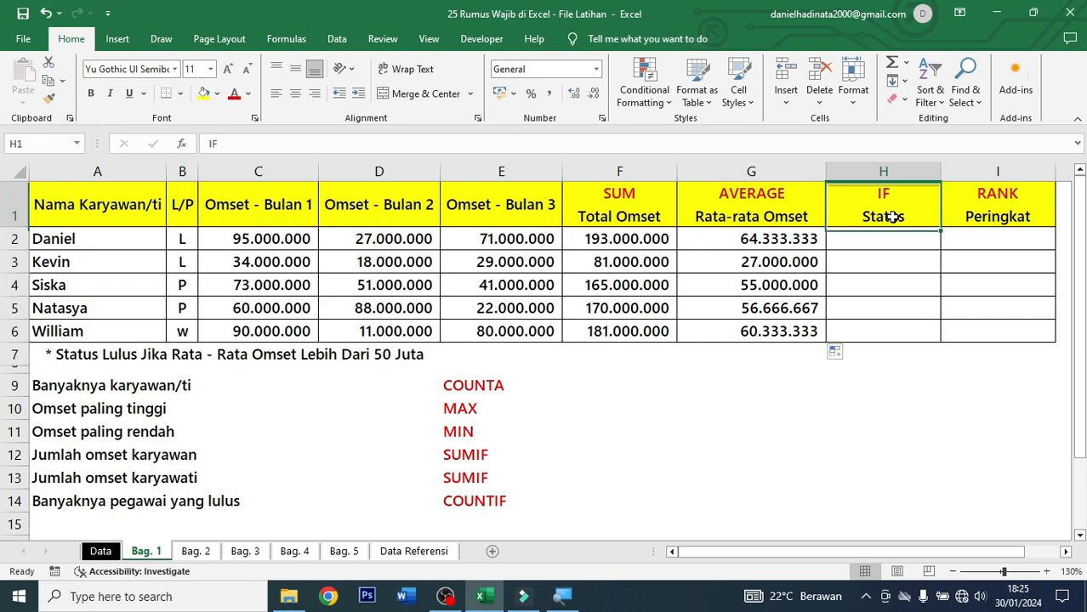
left_click(181, 354)
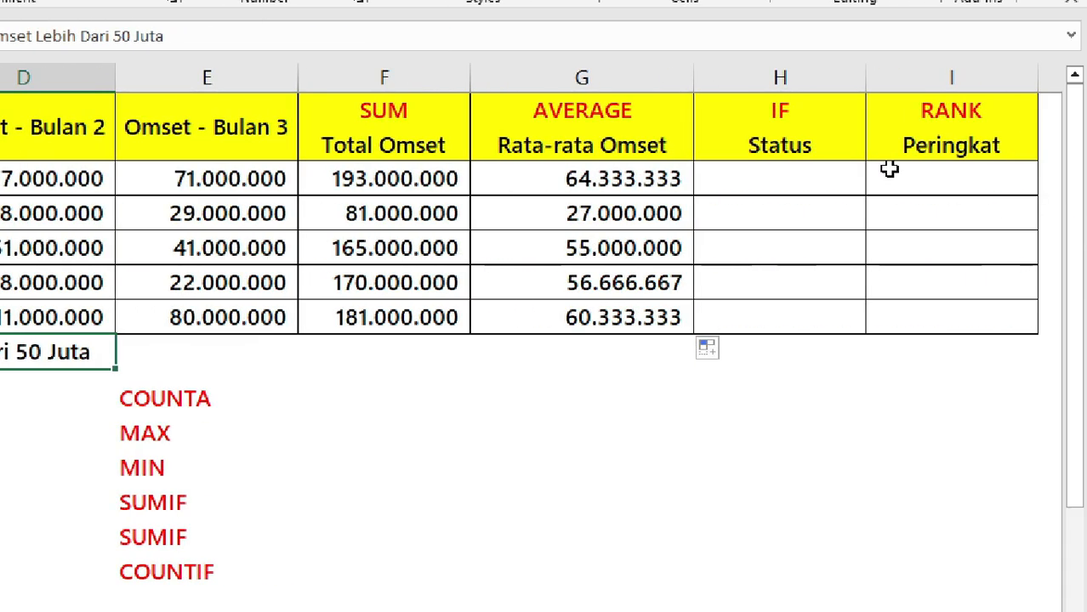
- Enter =IF(G2>50000000;"Lulus";"Tidak Lulus") in H2 to set the first employee's status from the average turnover
left_click(817, 176)
type("=")
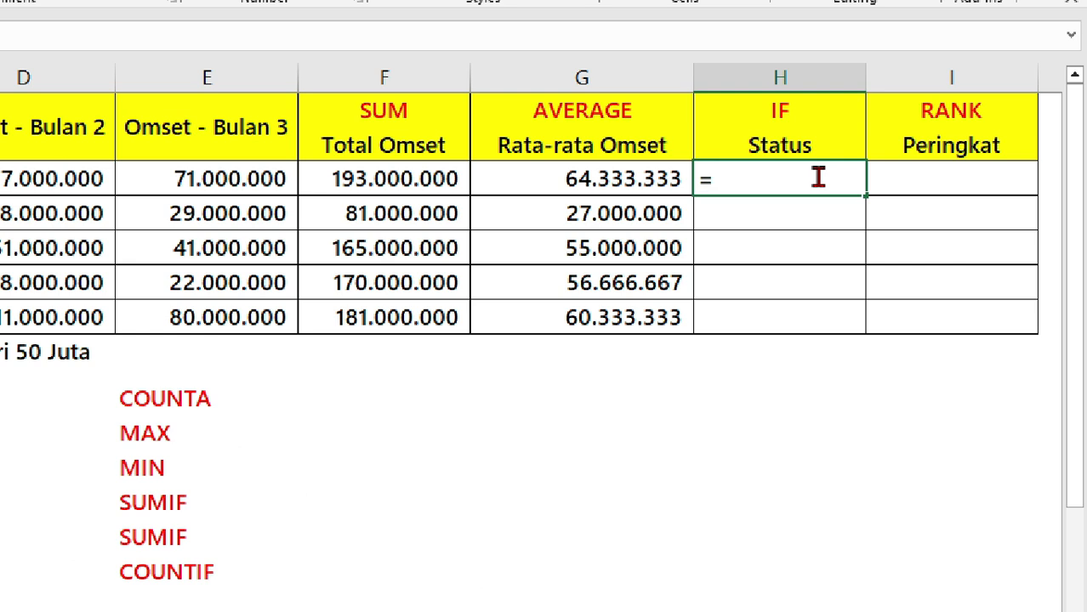
type("if")
key("Tab")
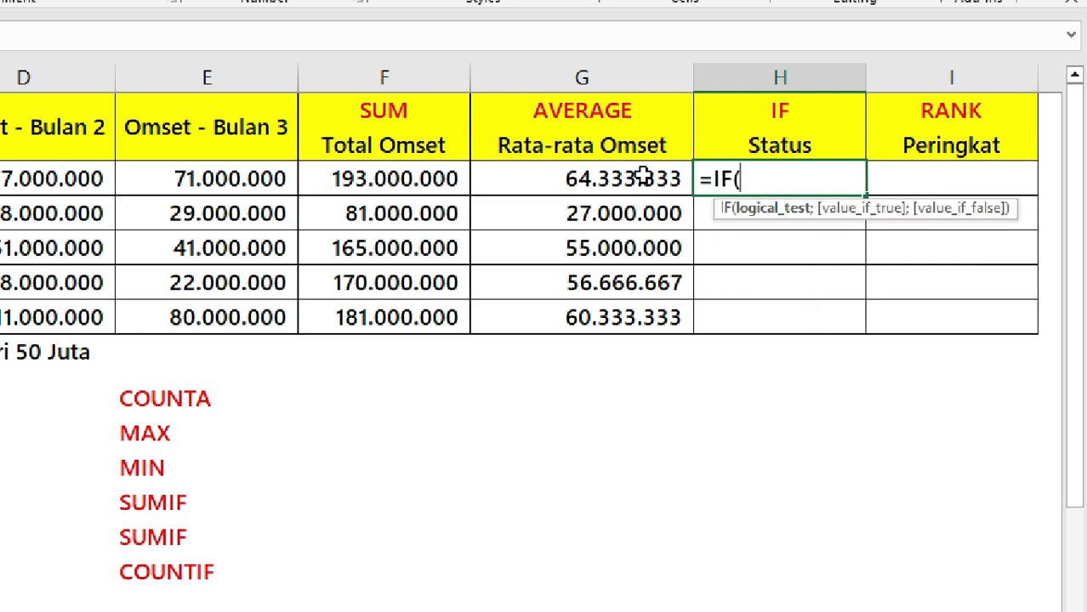
left_click(644, 176)
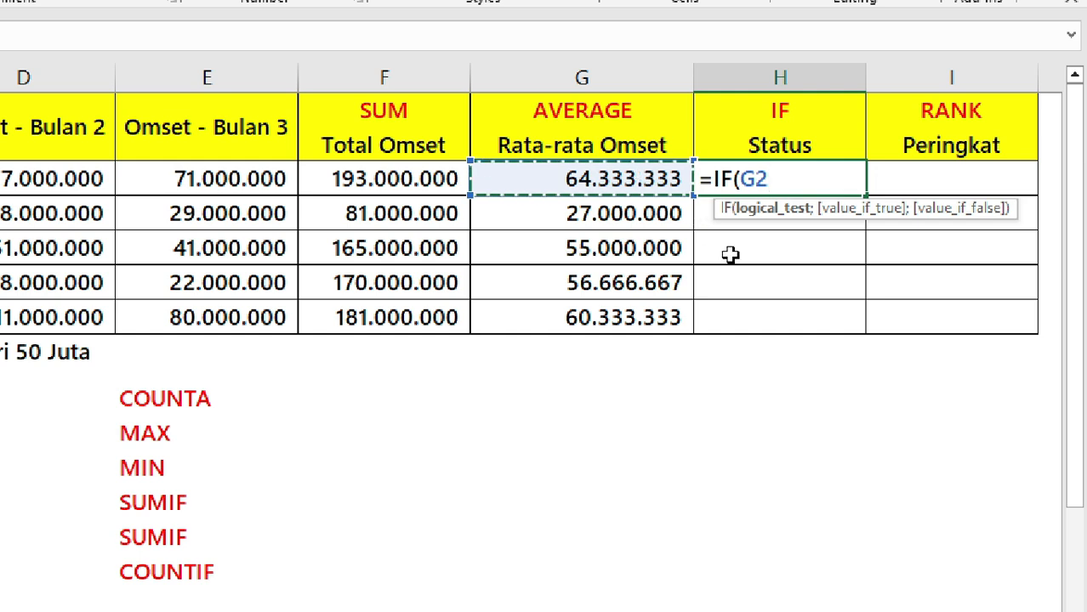
type(">5")
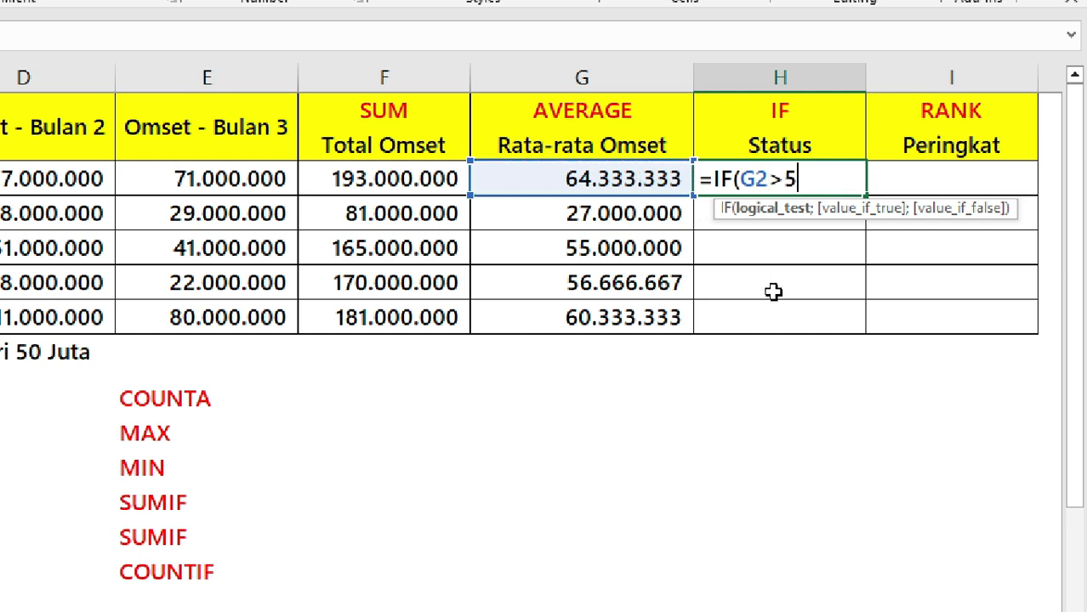
type("0000000")
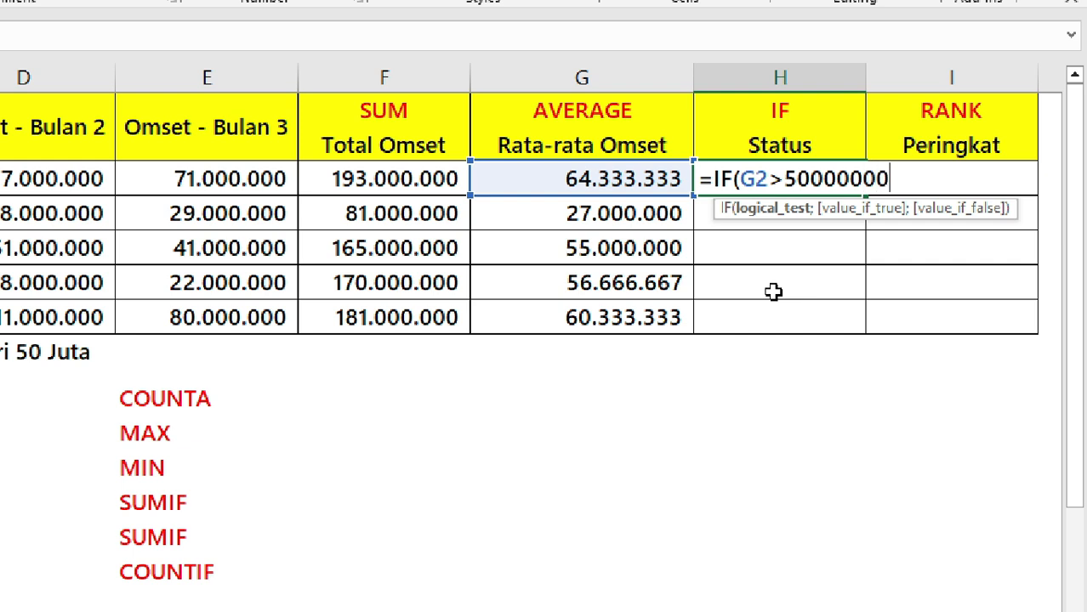
type(";")
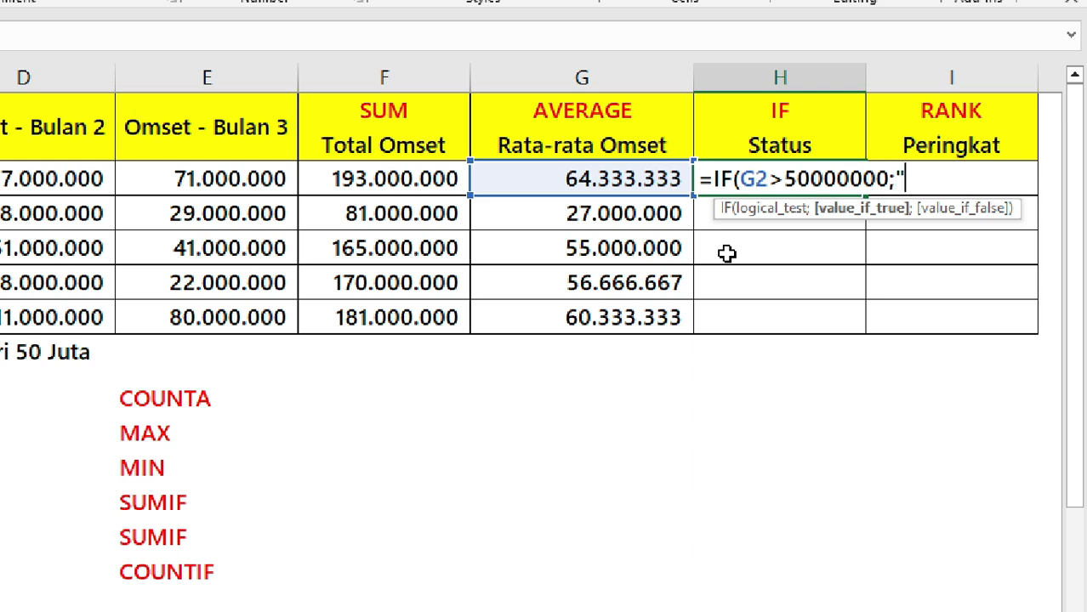
type("Lulu")
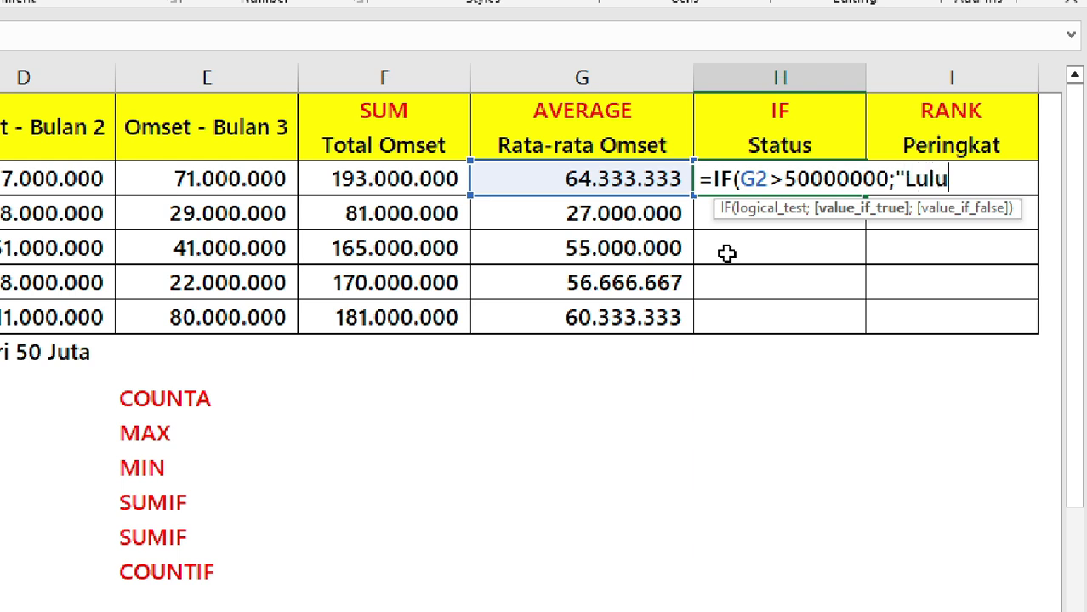
type("s\";")
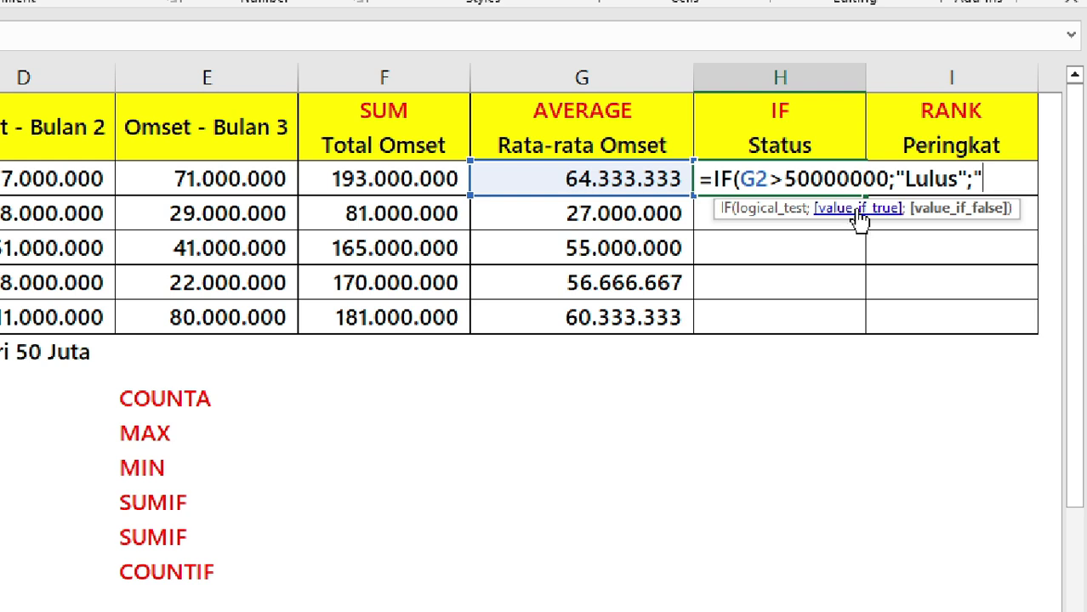
type("Tidak L")
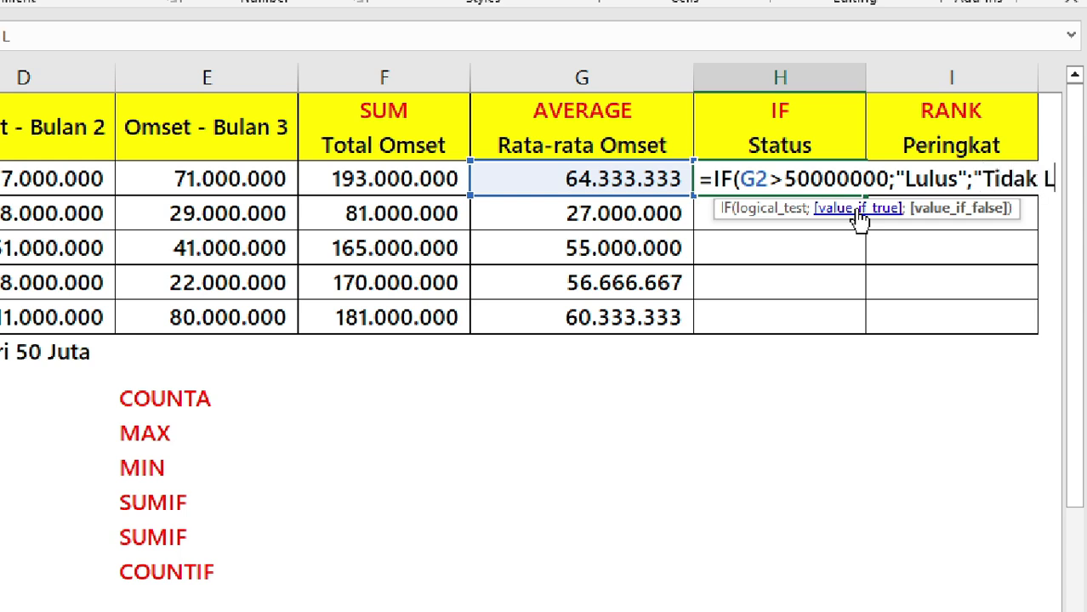
type("ulus")
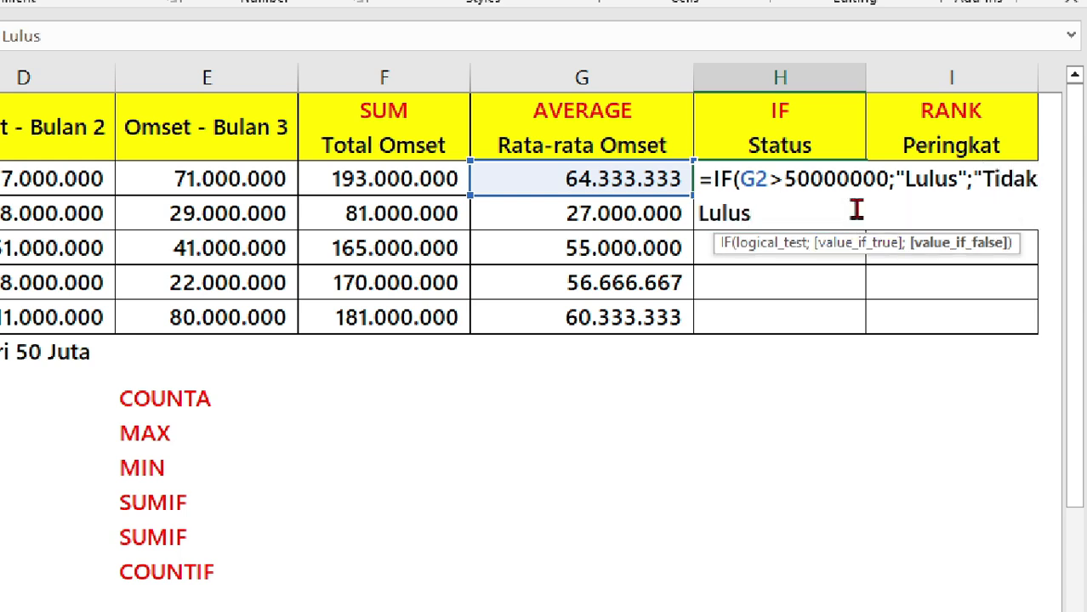
type("\")")
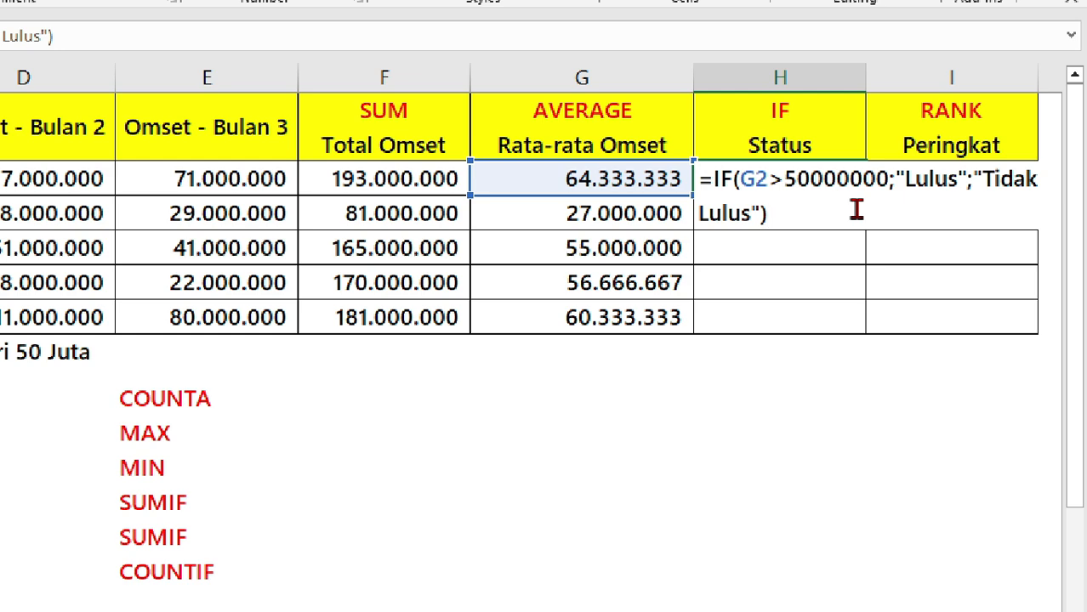
key("ctrl+Return")
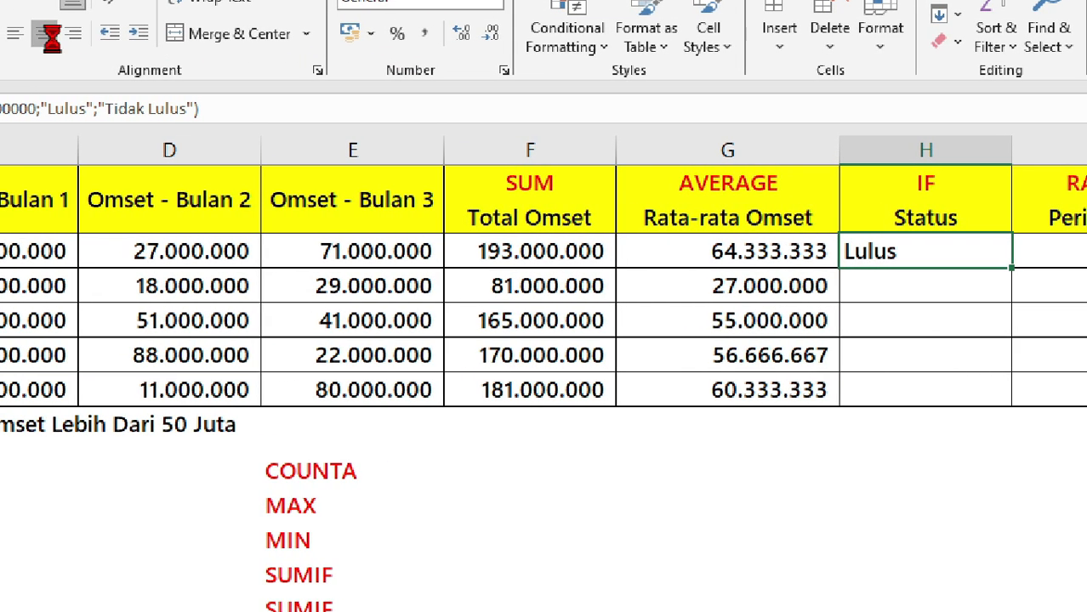
- Center the status in H2 and copy its IF formula down through H6
left_click(9, 33)
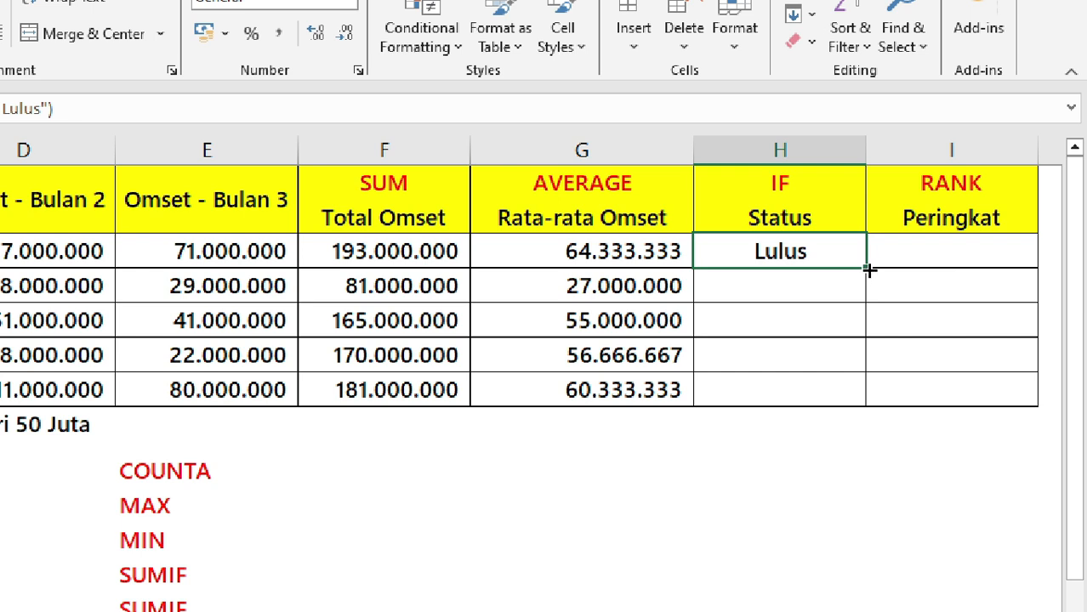
left_click_drag(865, 268, 861, 395)
left_click(781, 356)
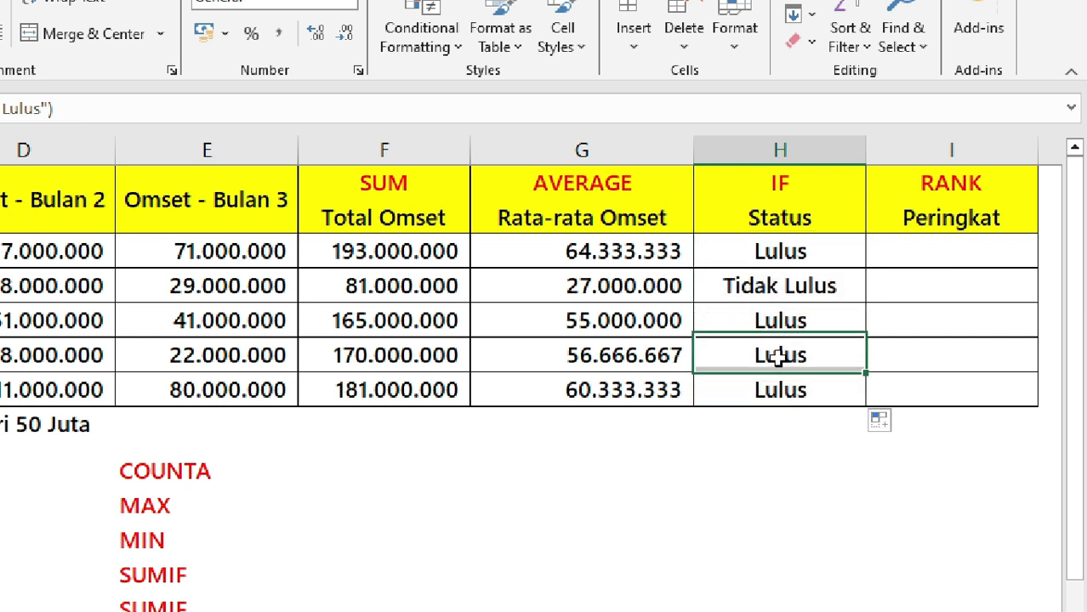
- Compare the statuses in column H with the average turnover values in column G
left_click(780, 252)
left_click(665, 242)
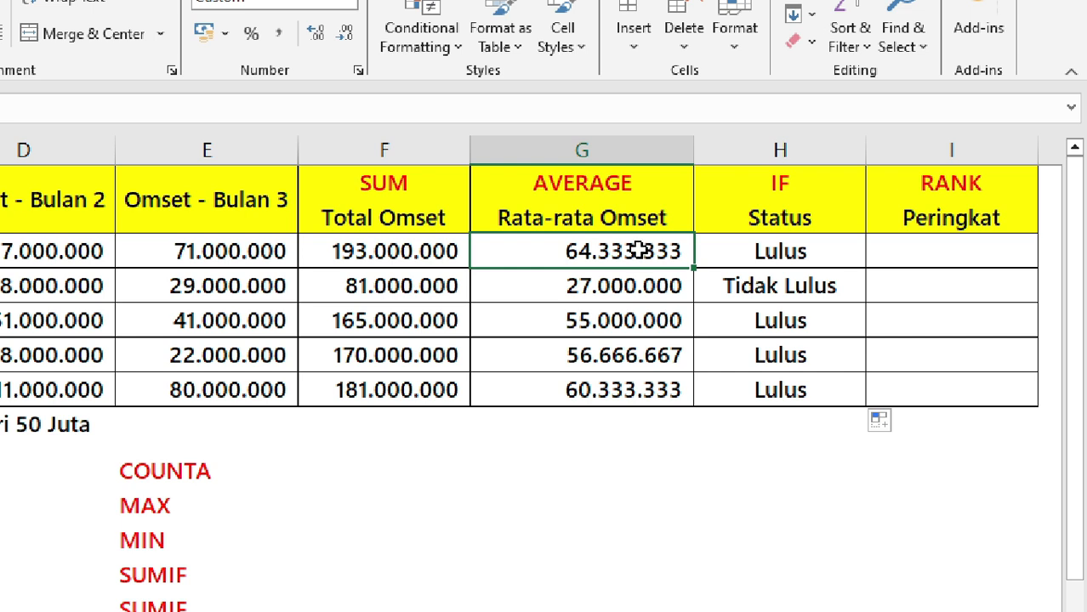
left_click(756, 248)
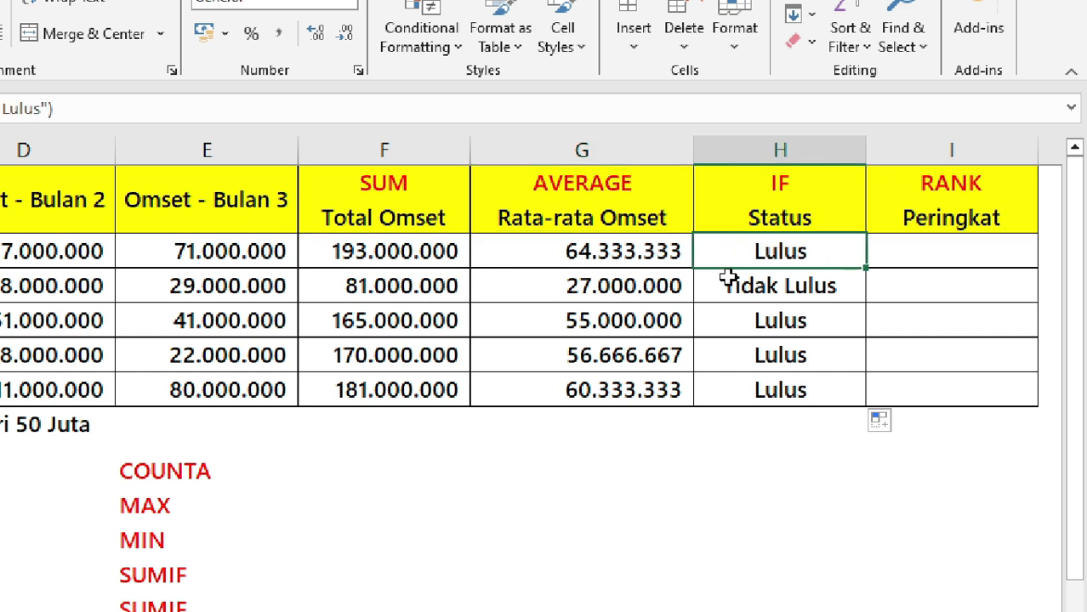
left_click(783, 287)
left_click(674, 288)
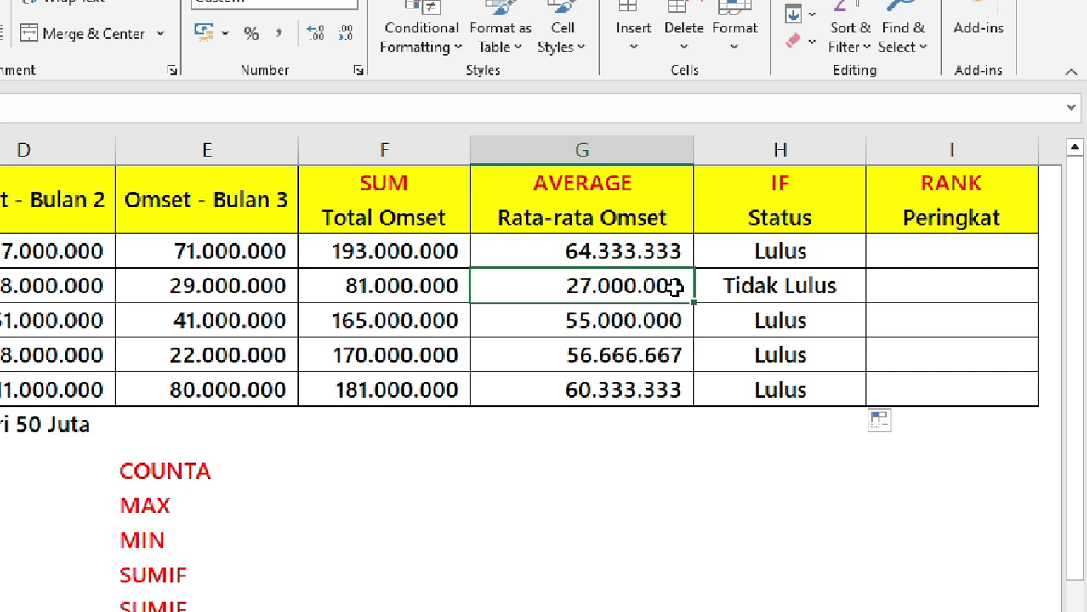
left_click(711, 284)
left_click(643, 281)
left_click(771, 292)
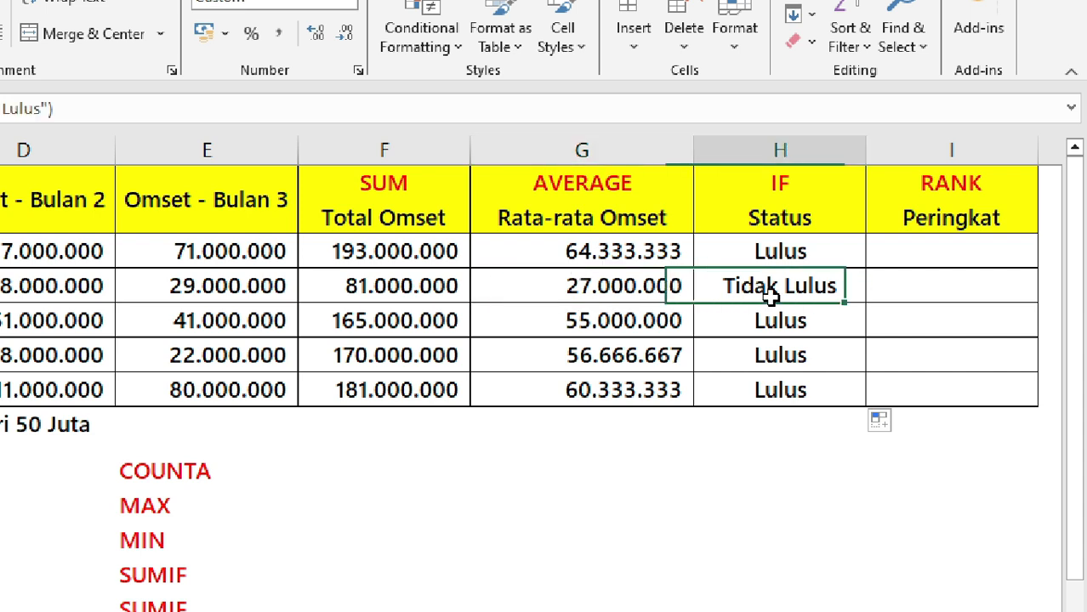
left_click(979, 262)
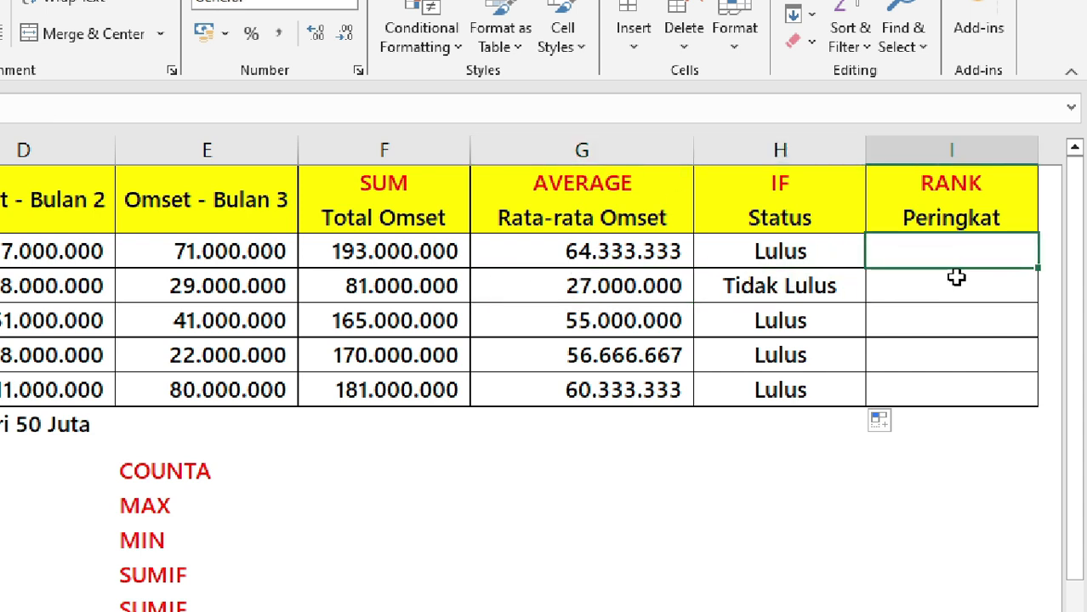
left_click(777, 265)
left_click(779, 384)
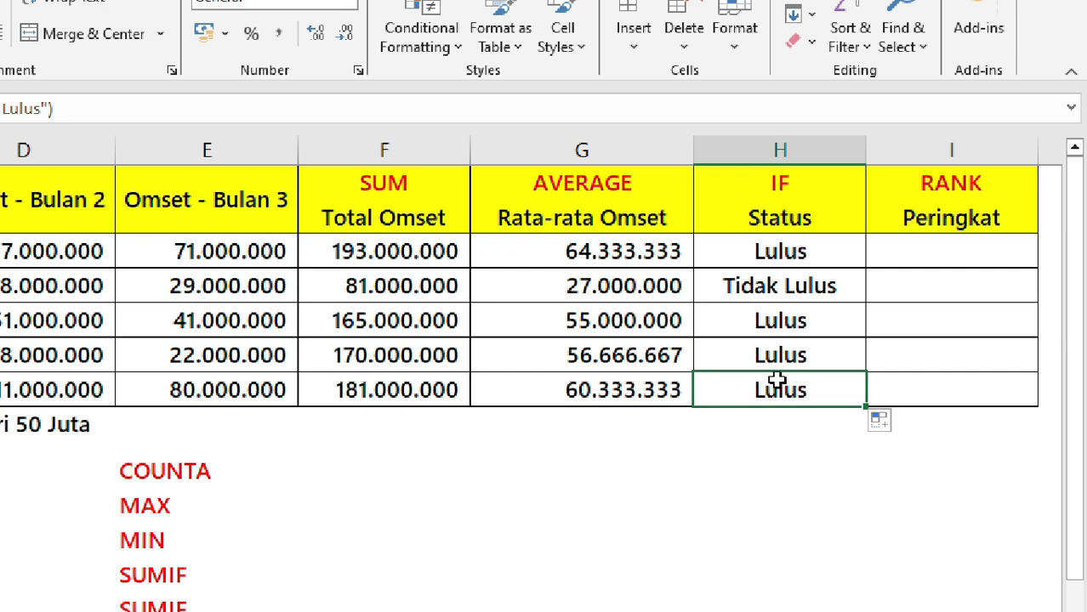
- Enter =RANK(F2;$F$2:$F$6) in I2 to rank the first employee by total turnover, with the comparison range locked as absolute
left_click(950, 245)
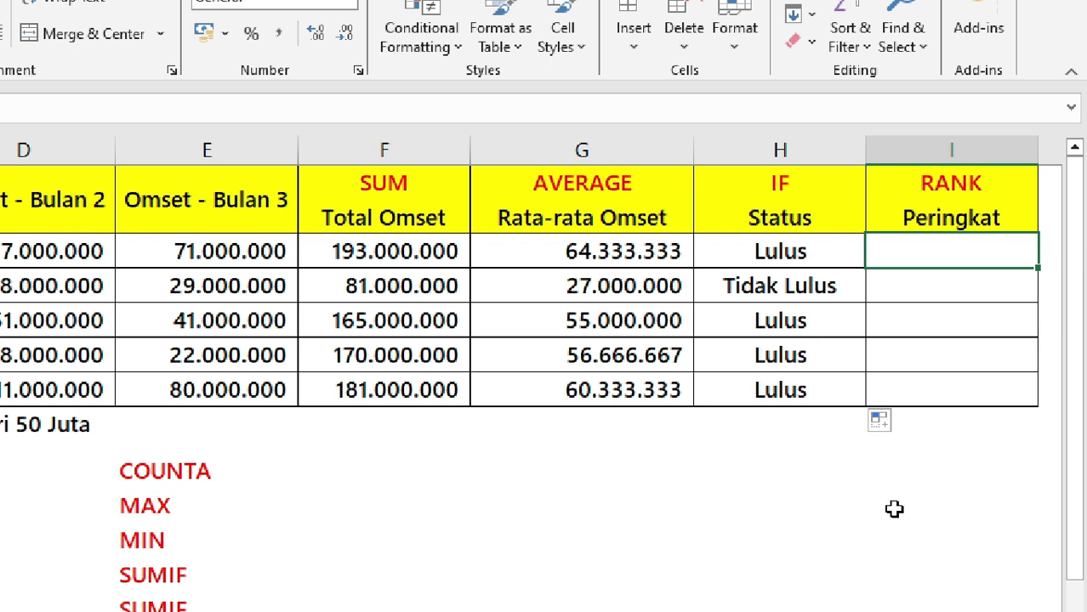
type("=")
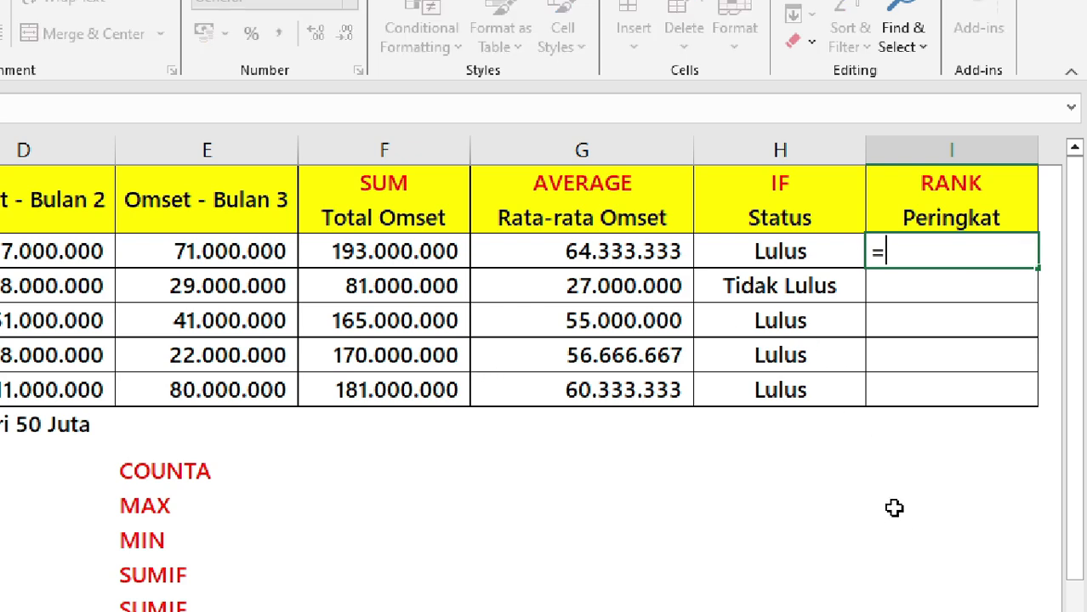
type("rank")
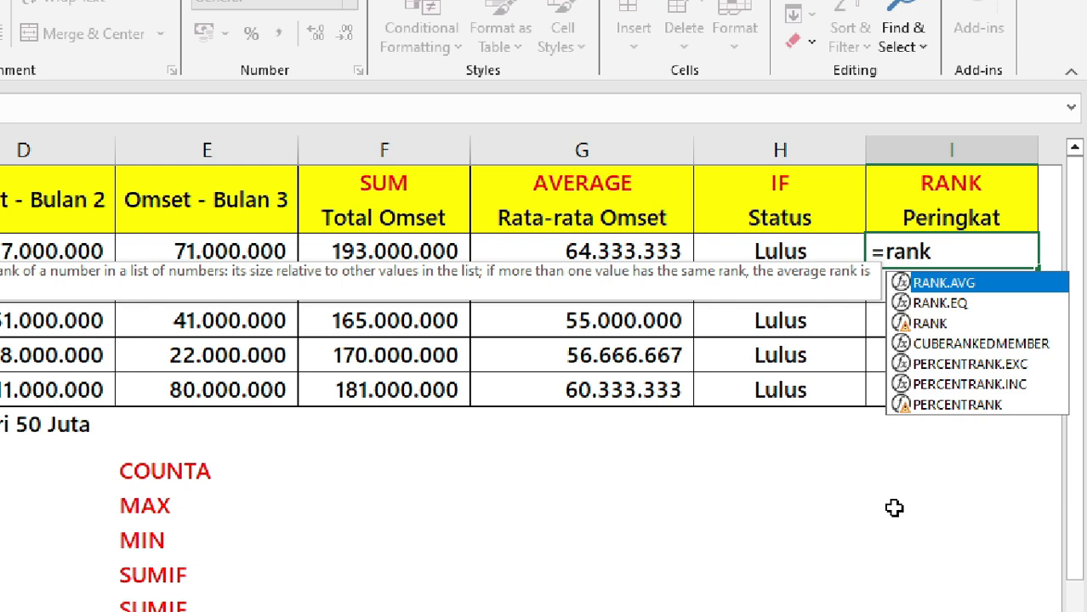
key("Down")
key("Down")
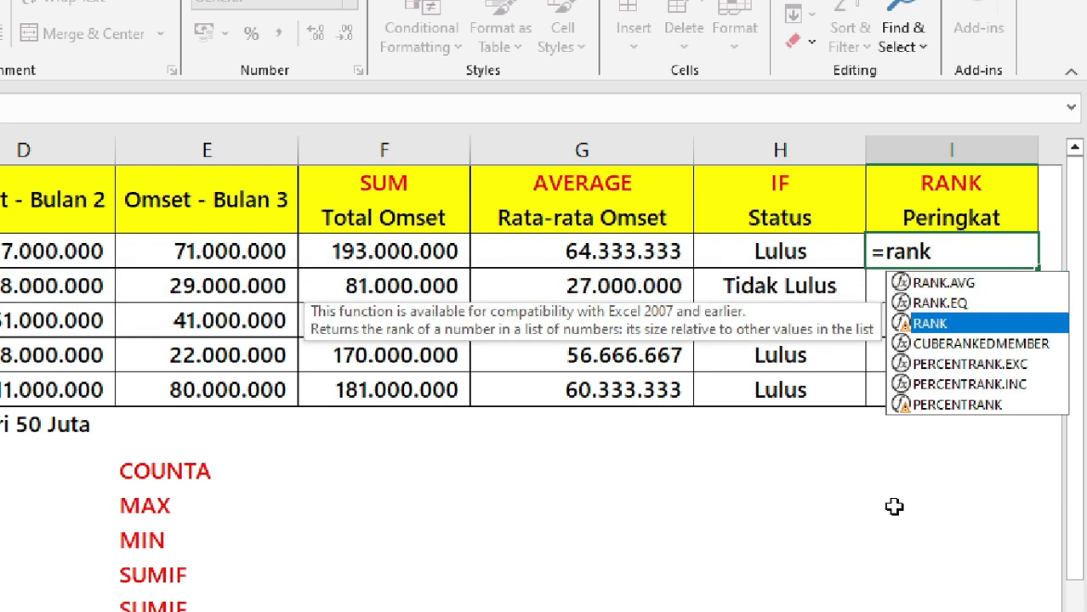
type("(")
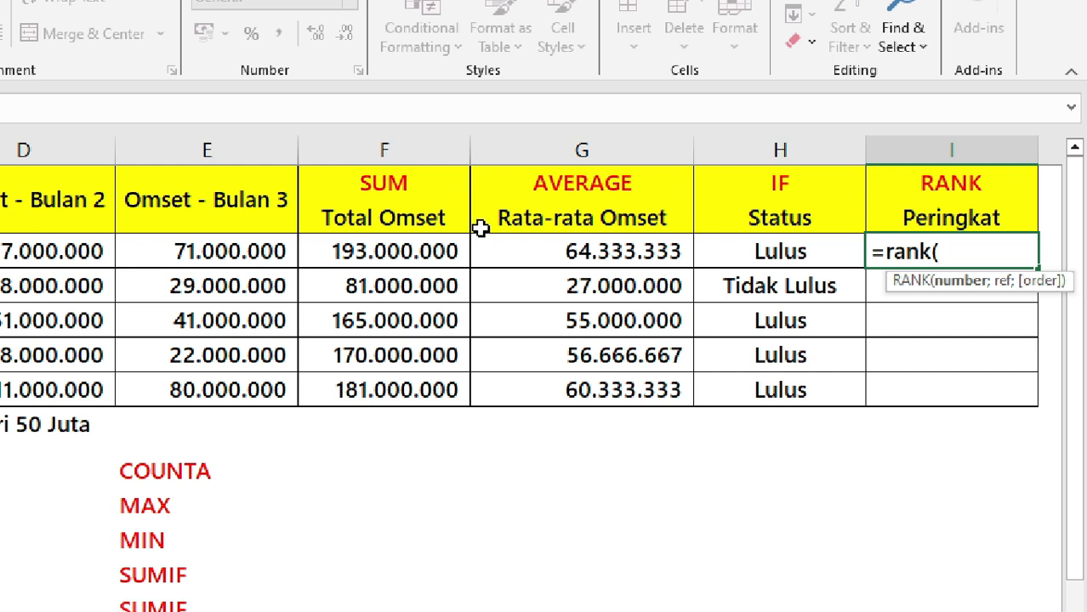
left_click(439, 247)
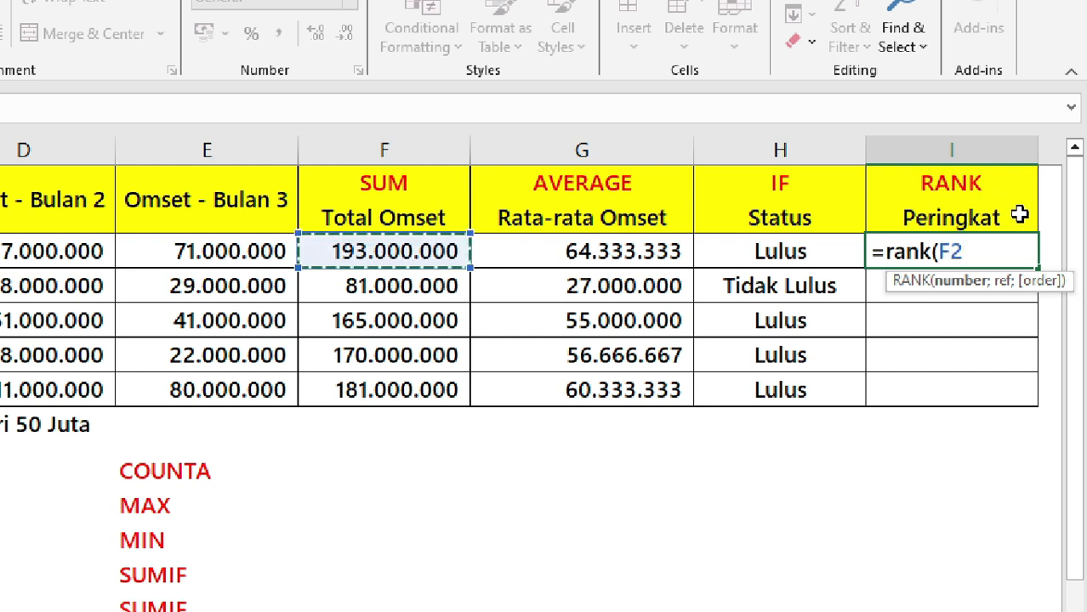
type(";")
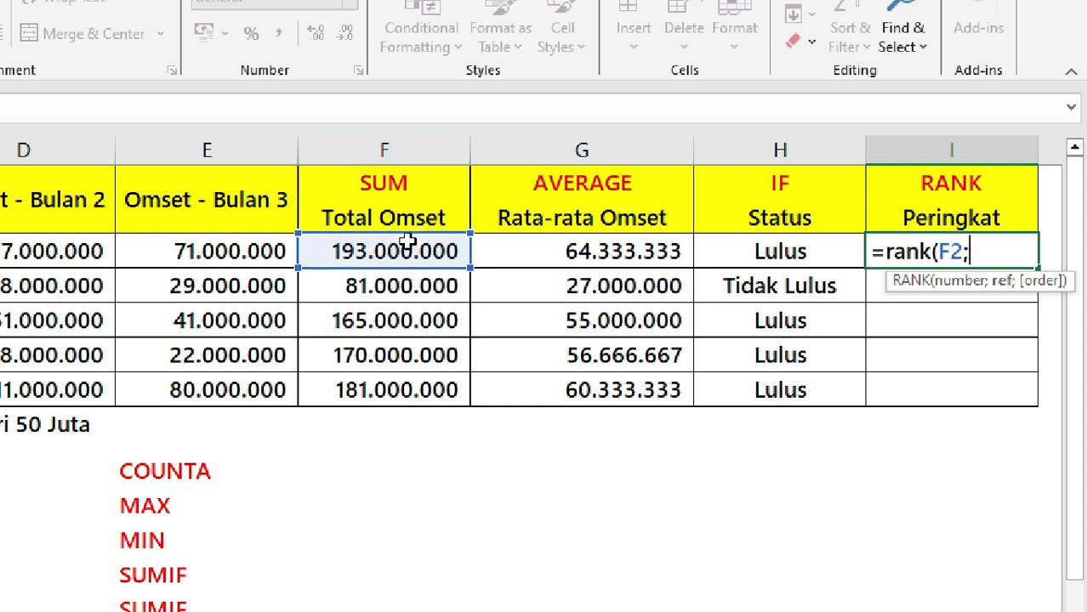
left_click_drag(405, 247, 420, 374)
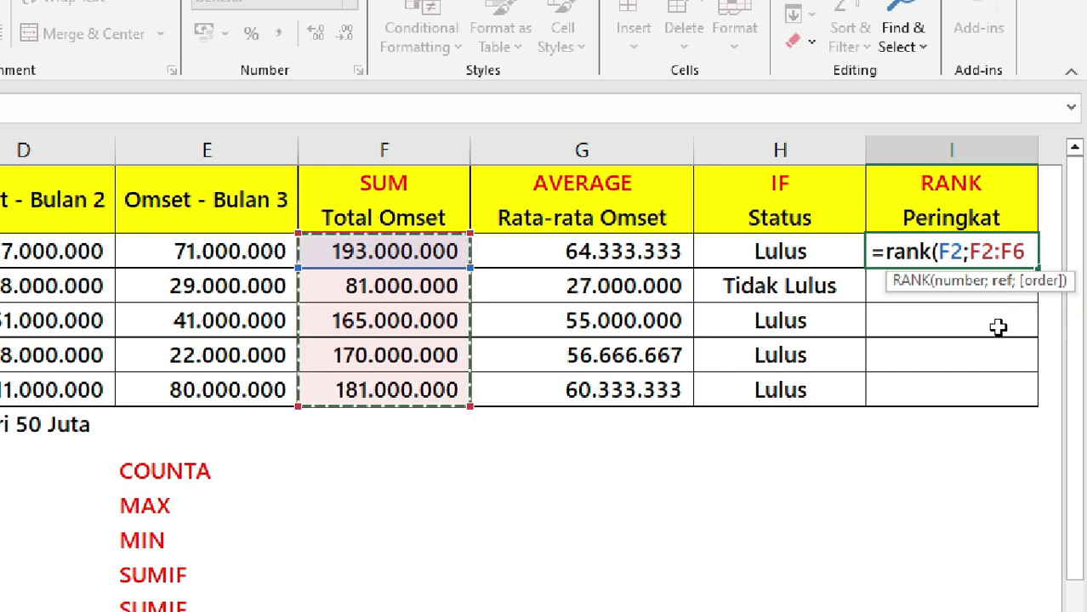
key("F4")
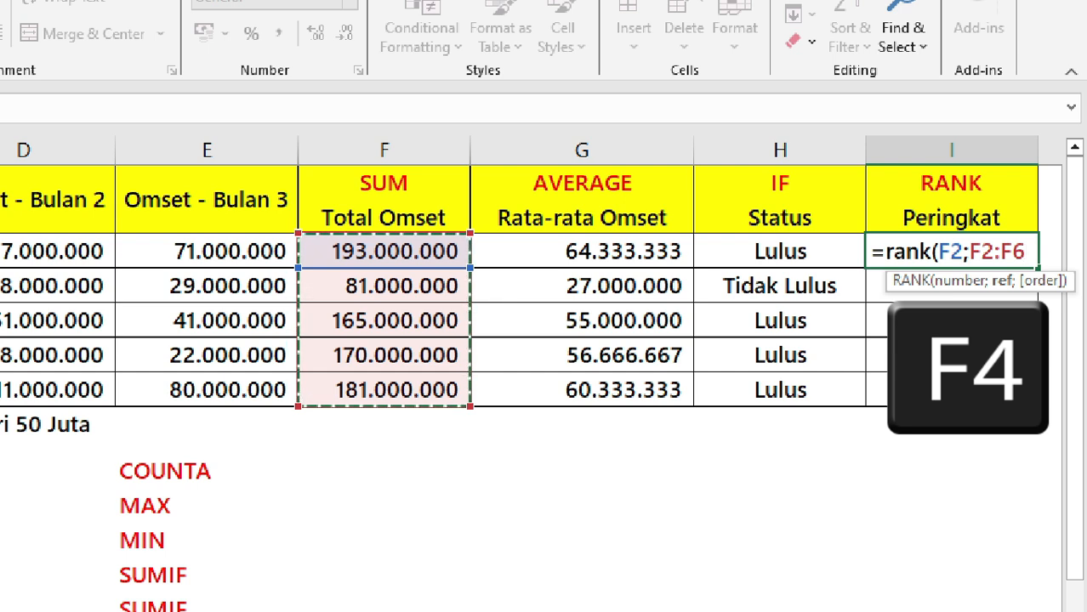
key("F4")
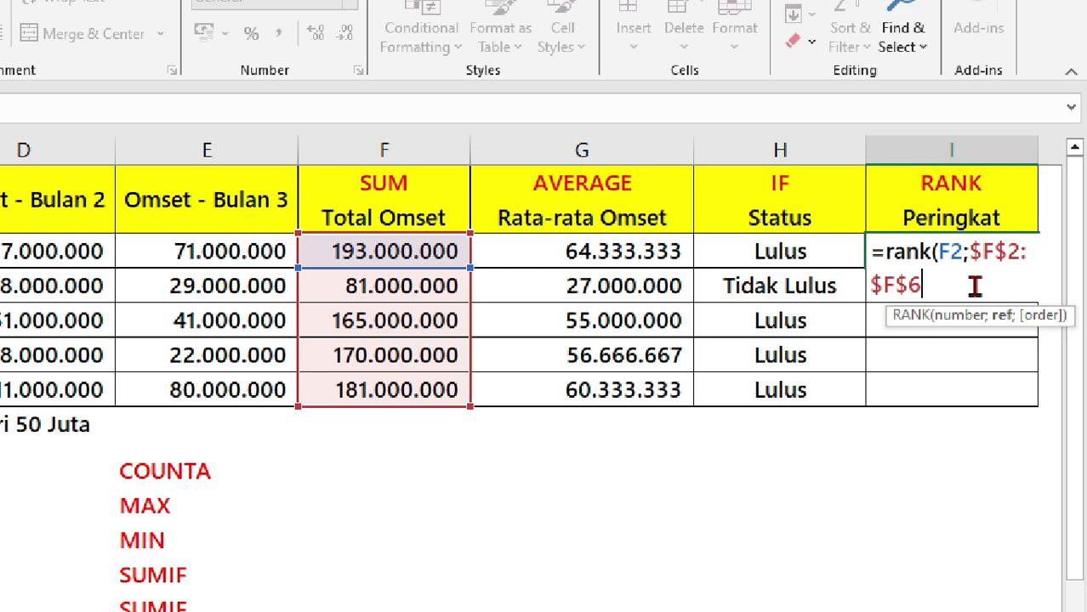
key("ctrl+Return")
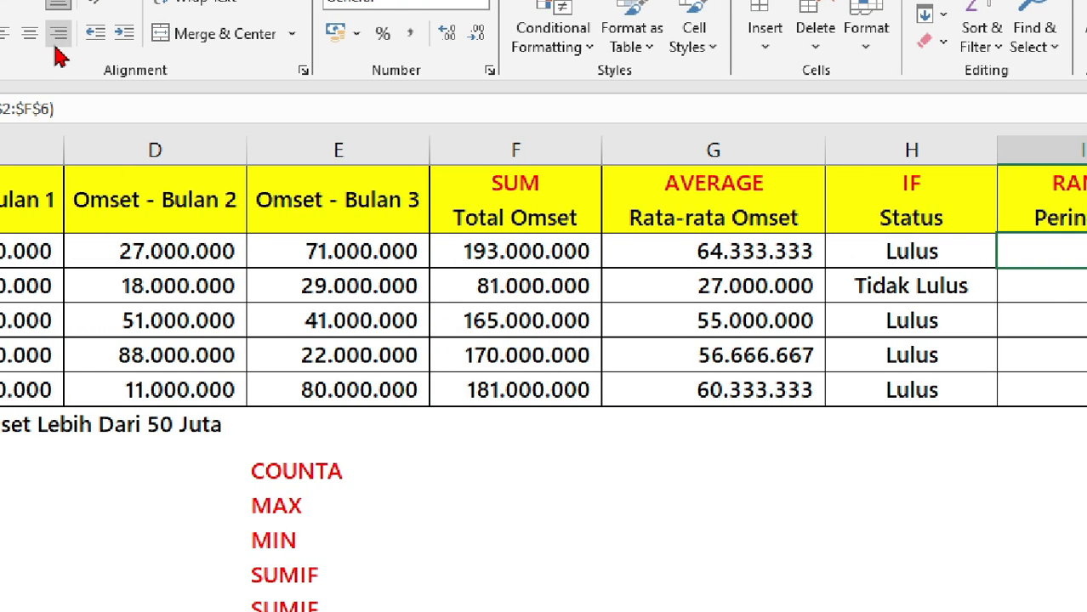
- Center the rank in I2 and copy its RANK formula down through I6
left_click(51, 41)
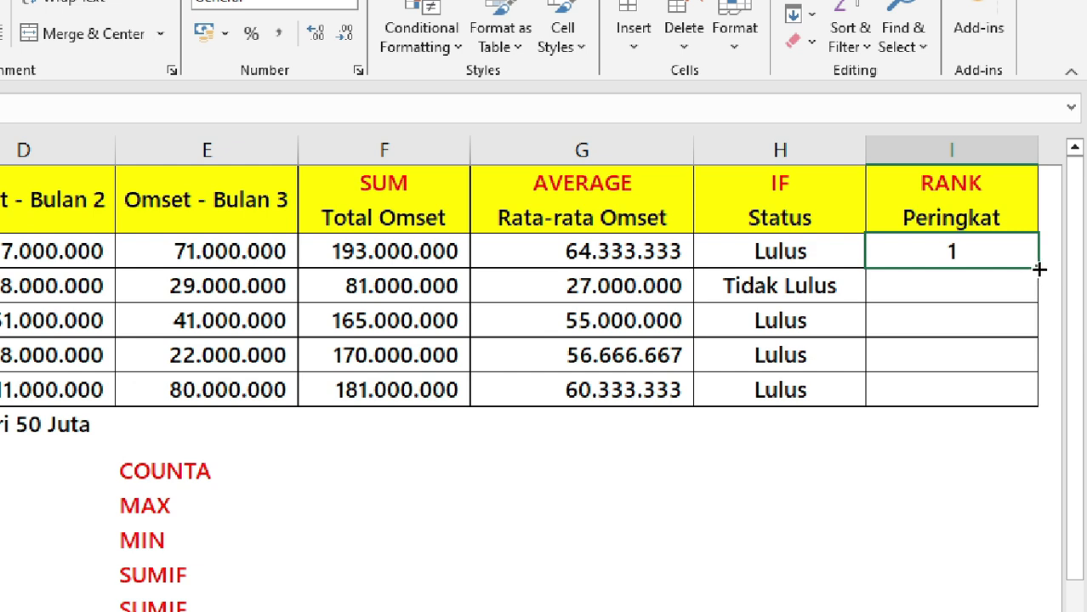
left_click_drag(1048, 268, 1018, 429)
left_click(958, 321)
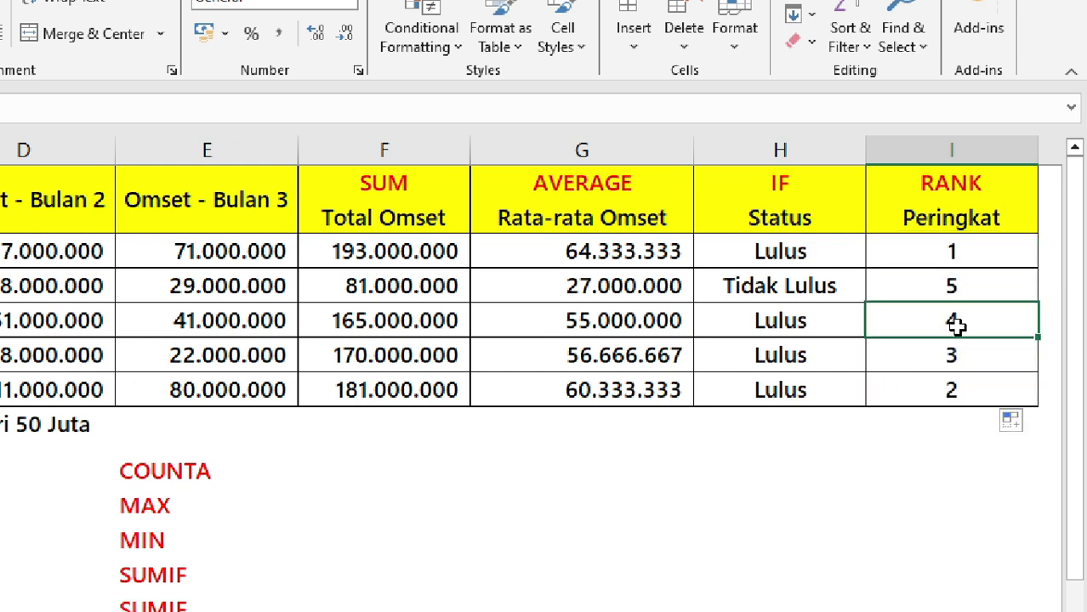
- Compare the ranks in column I with the total turnover values in column F
left_click(986, 241)
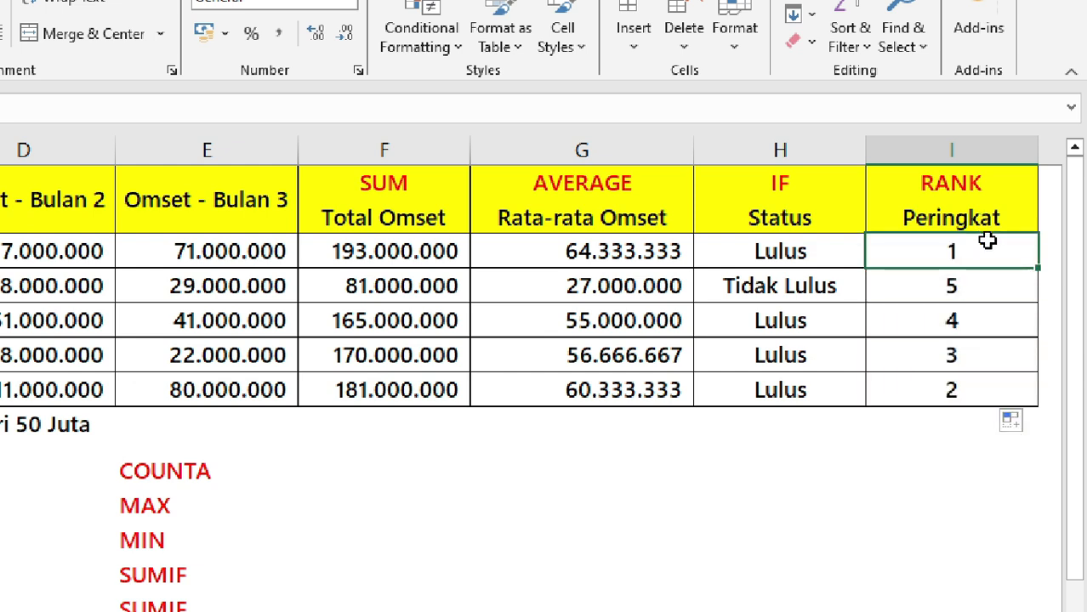
left_click(430, 252)
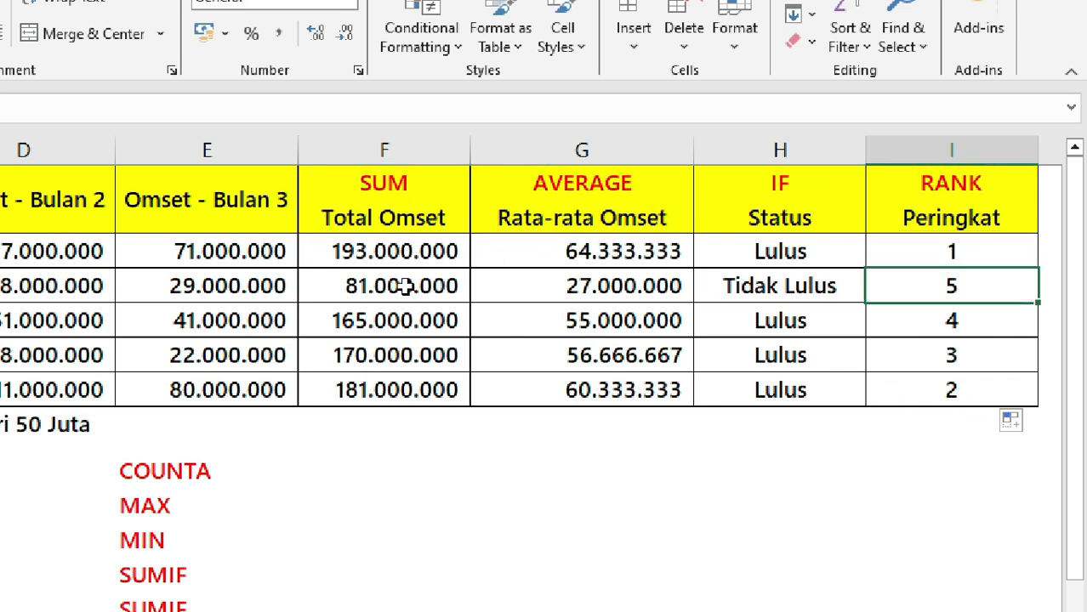
left_click(379, 293)
left_click(1005, 252)
left_click_drag(1005, 253, 973, 386)
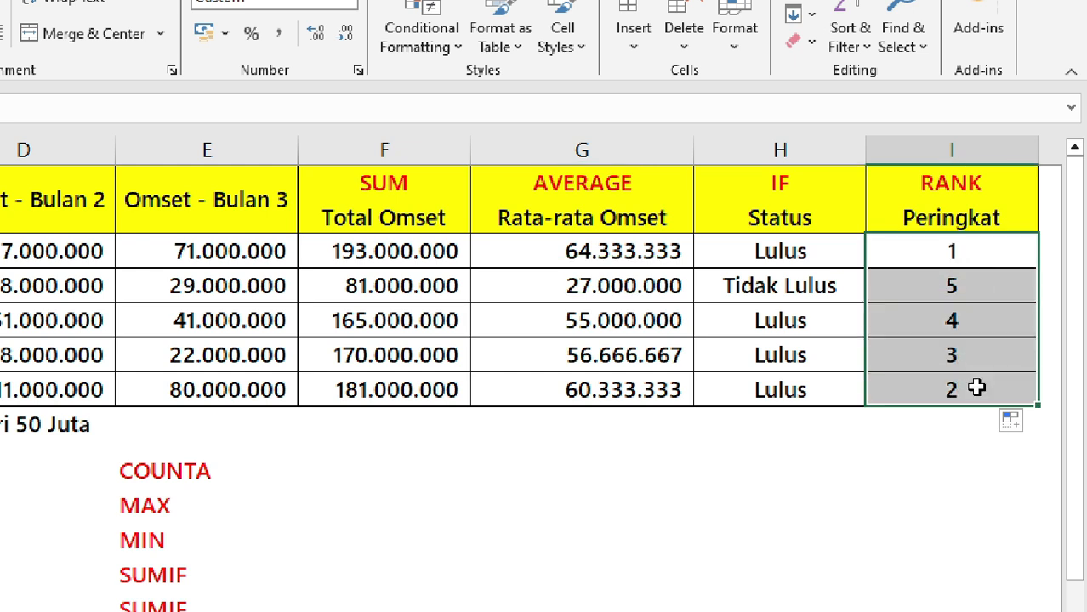
left_click(974, 253)
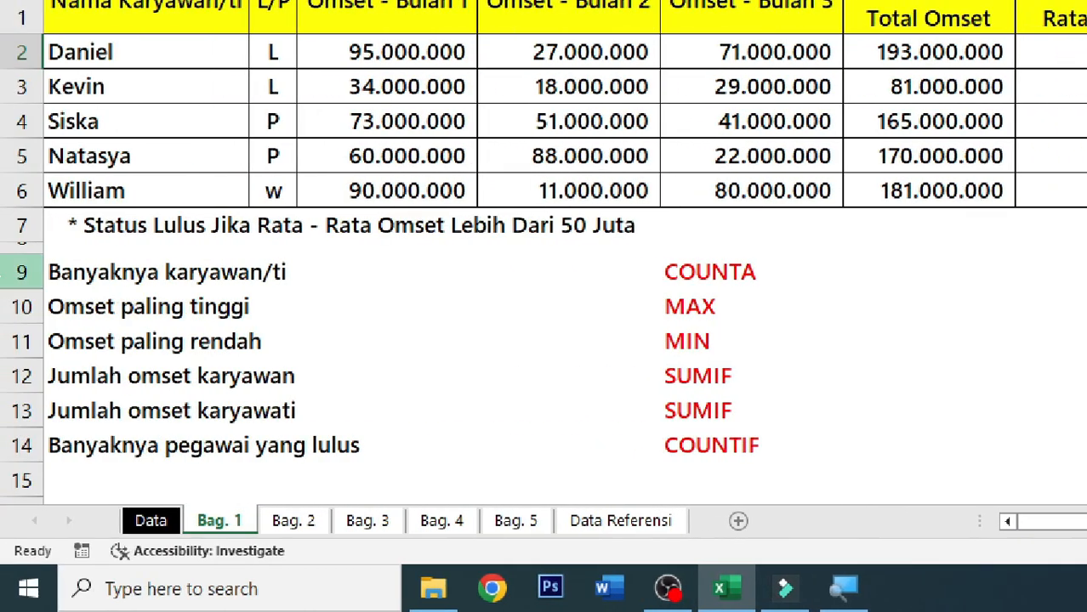
- Enter =COUNTA(A2:A6) in D9 to count the employees listed in the name column
left_click(765, 281)
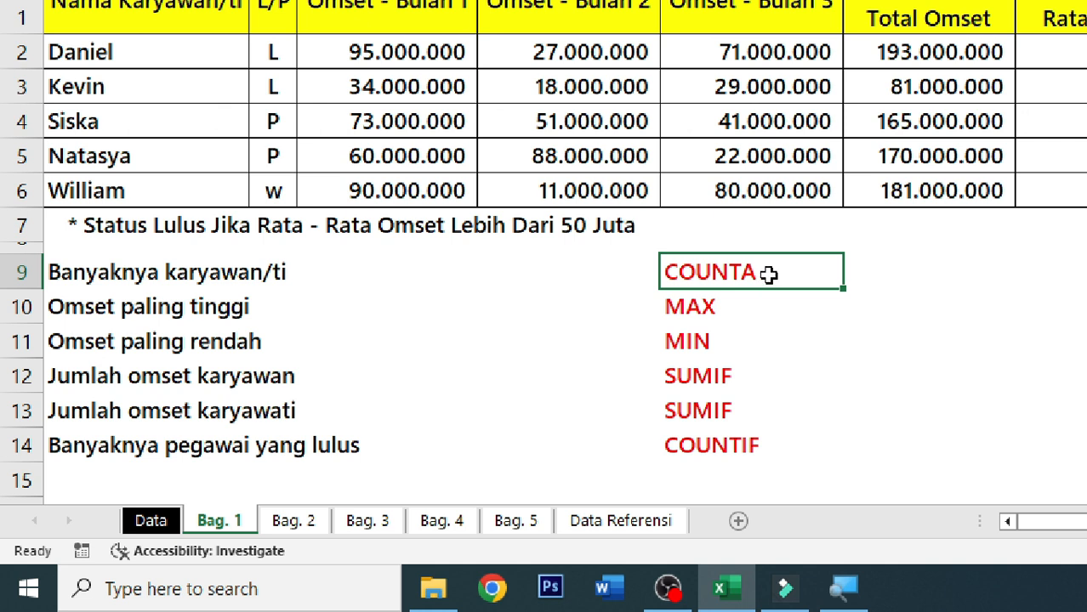
left_click(600, 281)
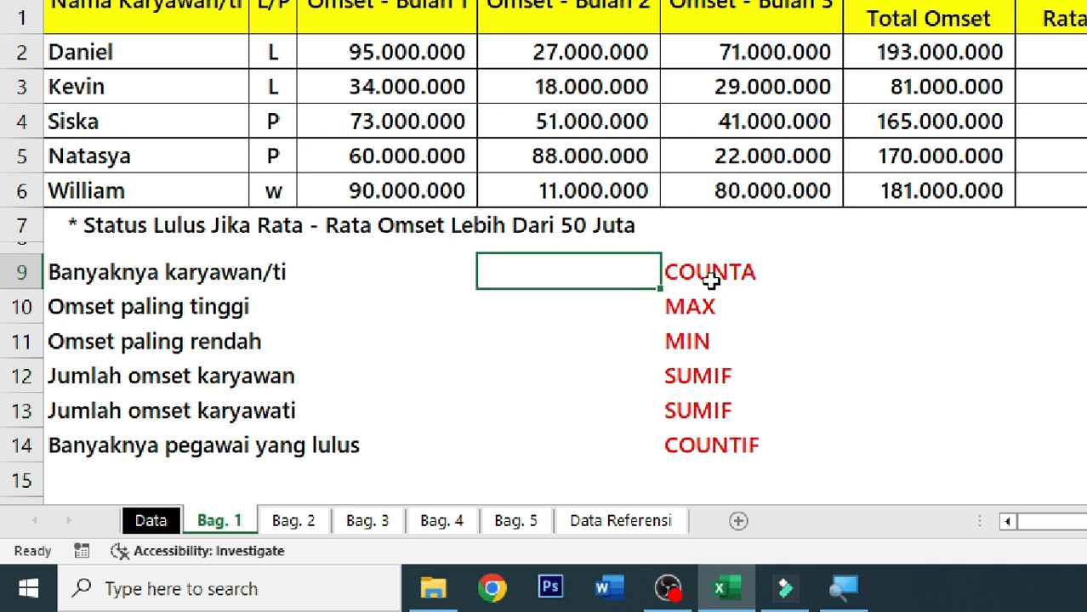
left_click(711, 282)
left_click(576, 284)
left_click(271, 284)
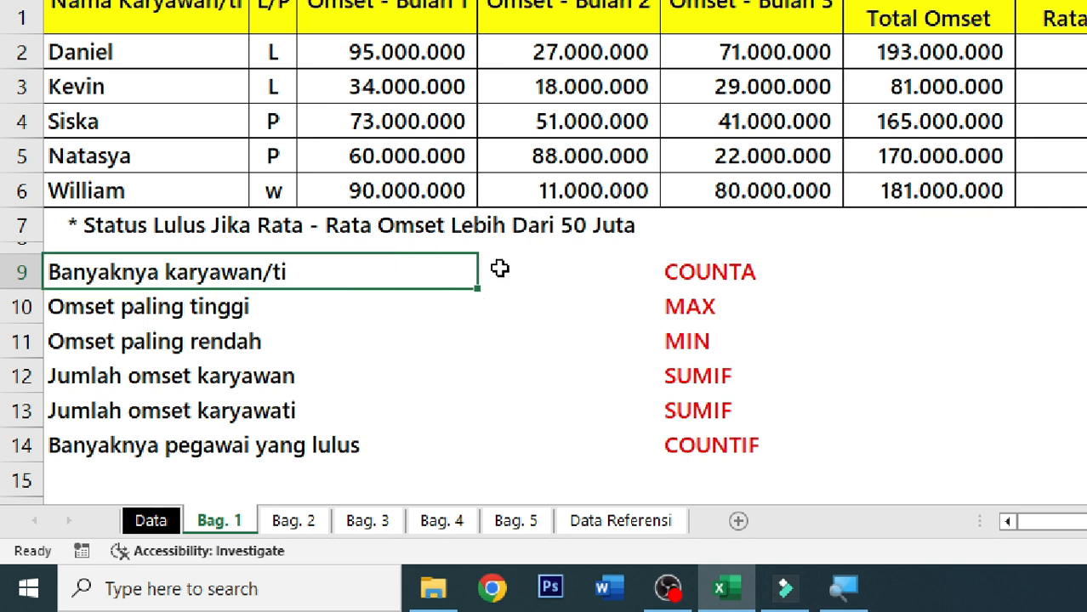
left_click(527, 270)
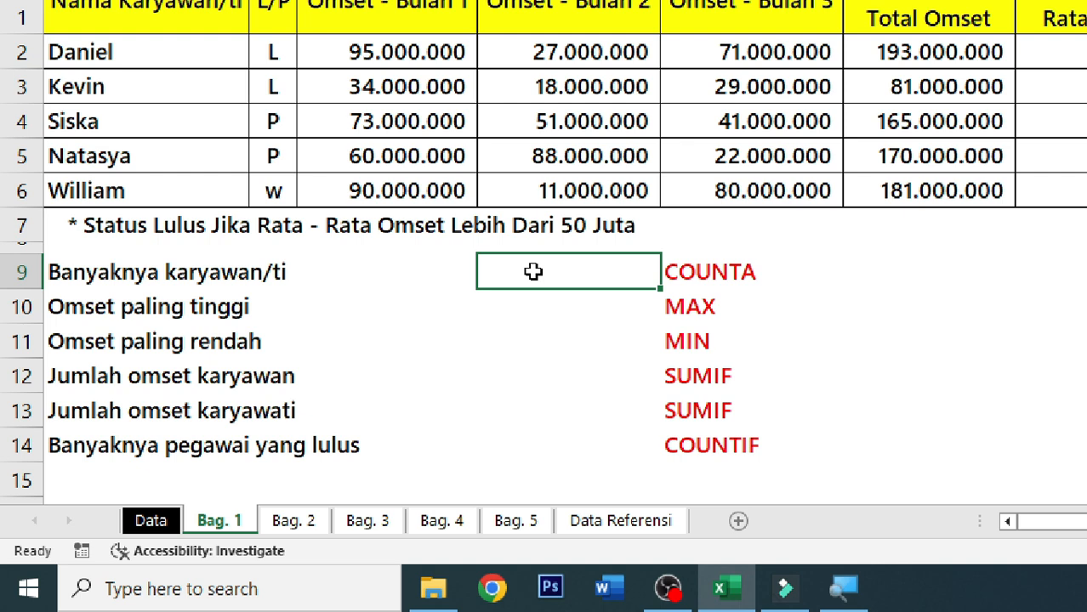
type("=coun")
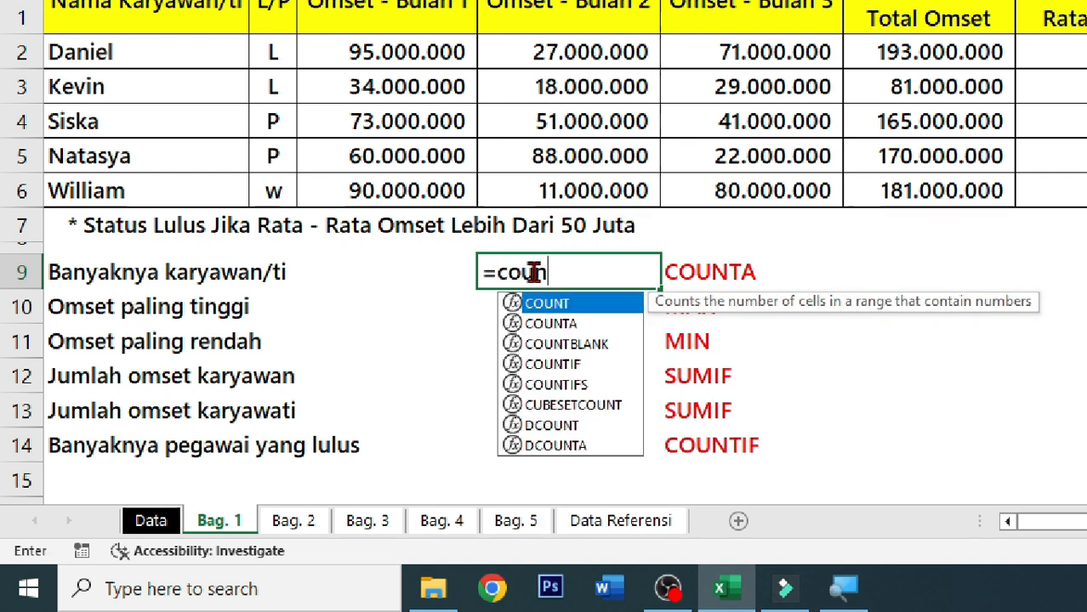
type("ta")
key("Tab")
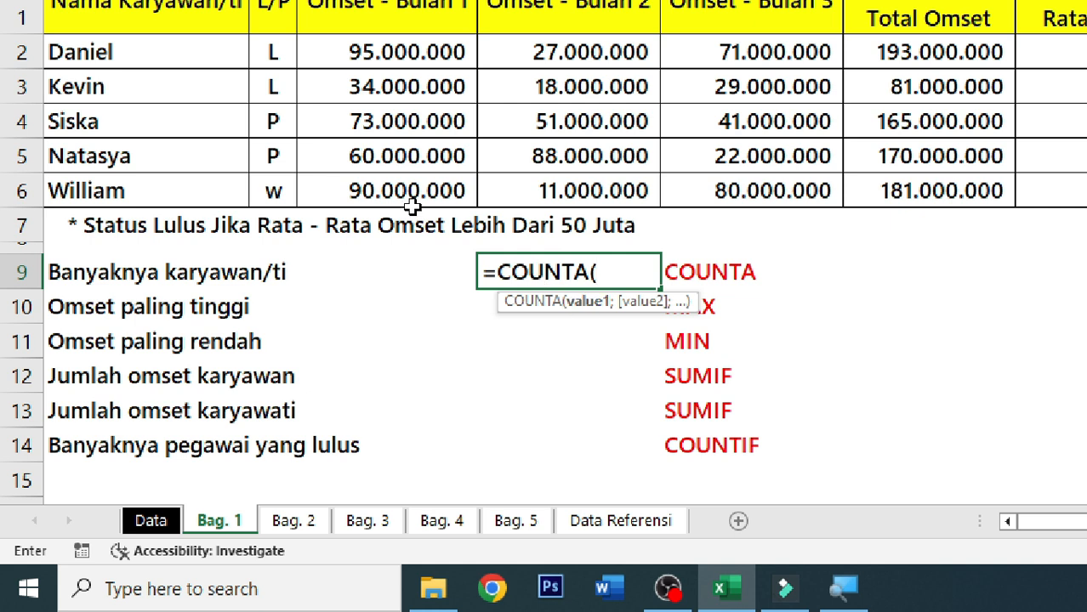
left_click_drag(177, 58, 139, 181)
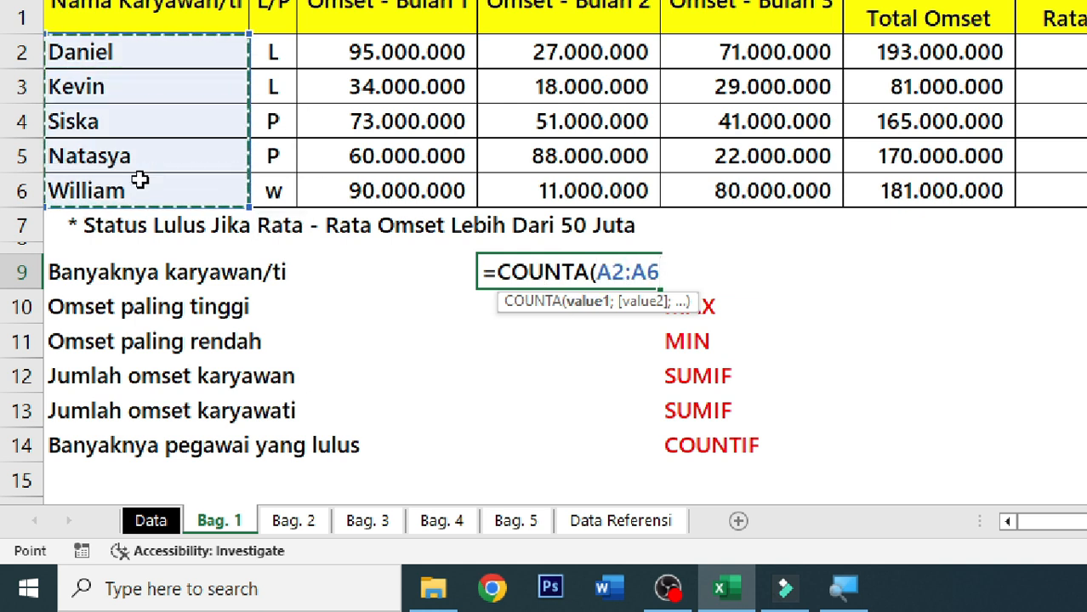
type(")")
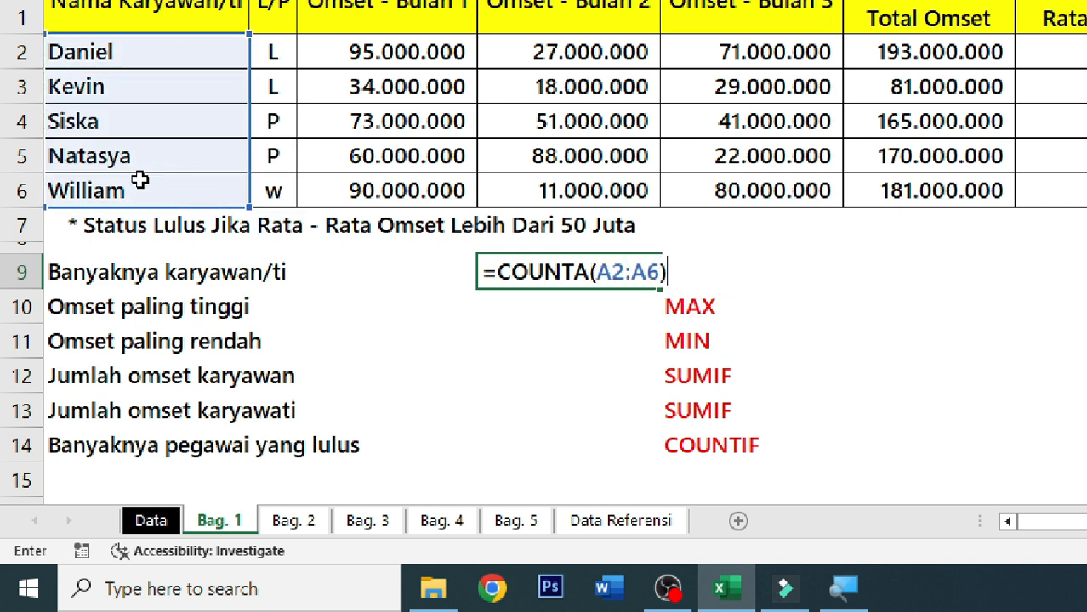
key("ctrl+Return")
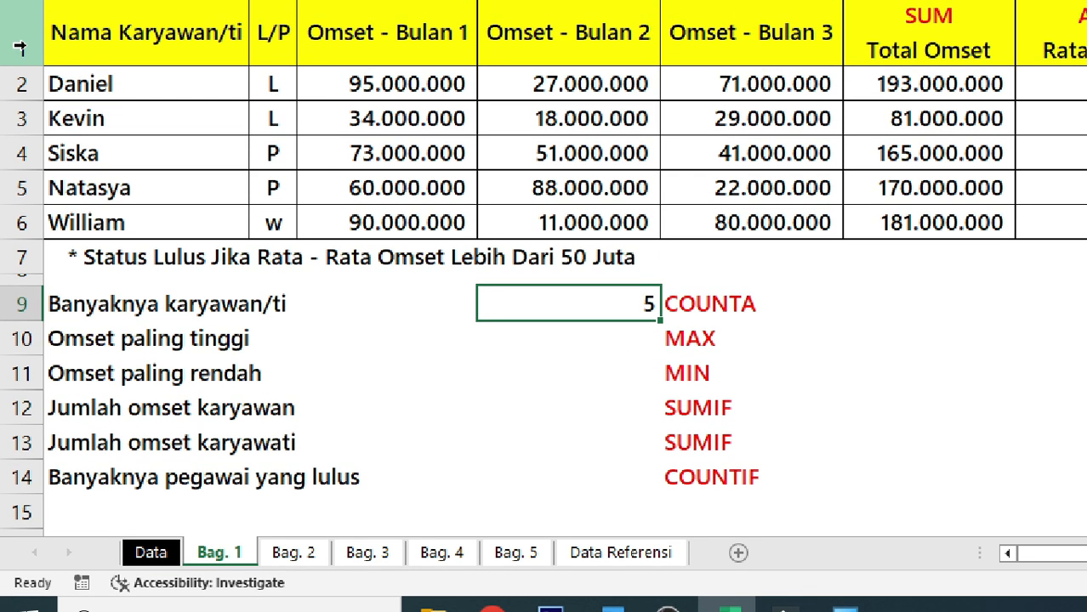
- Check the COUNTA result in D9 against the individual employee names in A2:A6
left_click(122, 62)
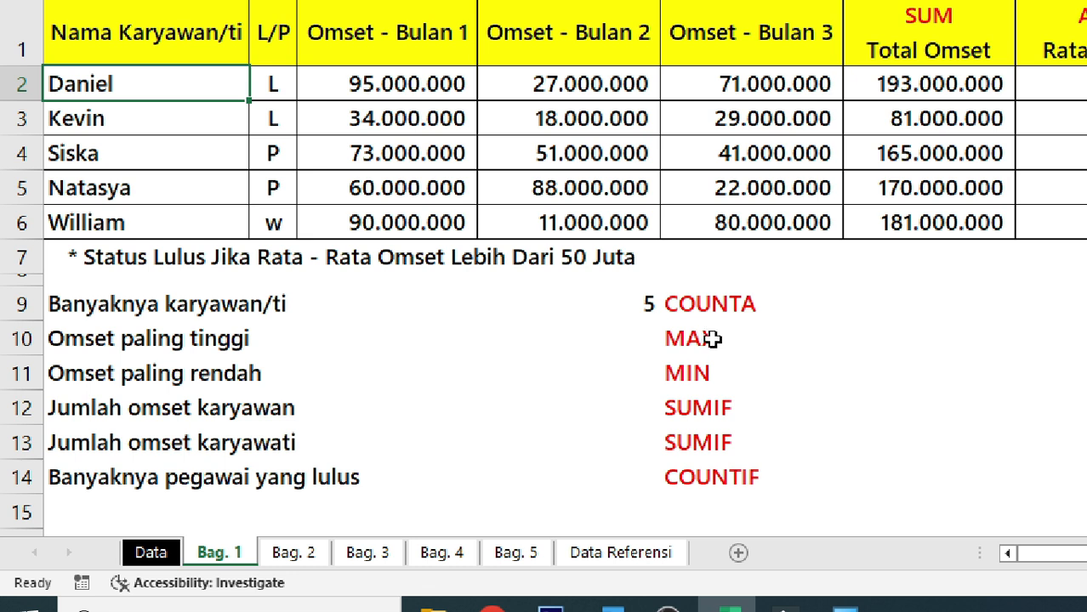
left_click(182, 111)
left_click(191, 93)
left_click(229, 126)
left_click(216, 150)
left_click(202, 190)
left_click(207, 218)
left_click(604, 297)
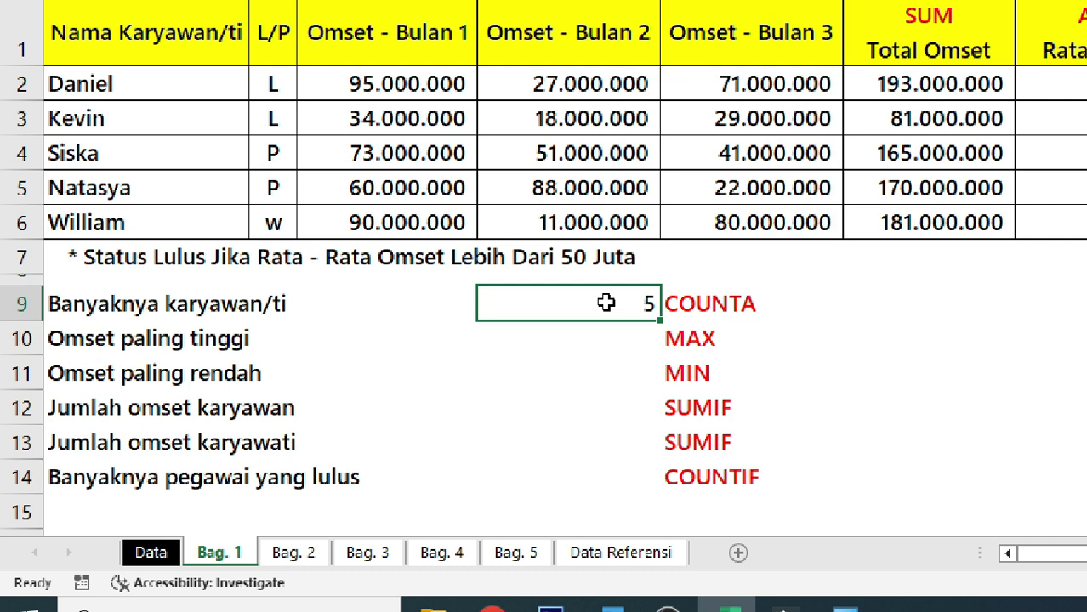
- Enter =MAX(F2:F6) in D10 to get the highest total turnover for the Omset paling tinggi row
left_click(616, 340)
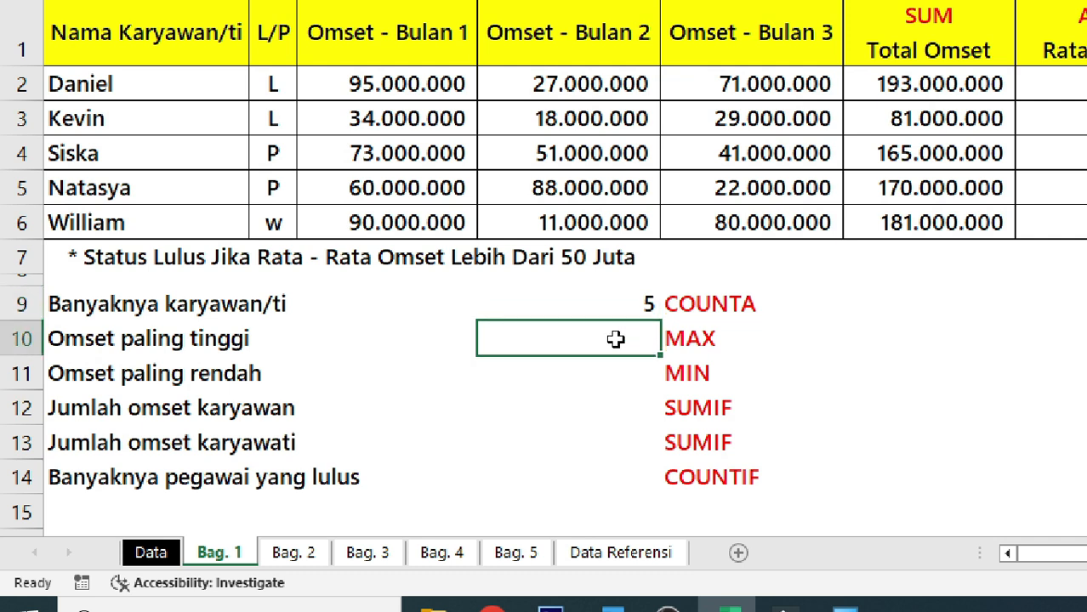
left_click(680, 338)
left_click(590, 331)
left_click(145, 350)
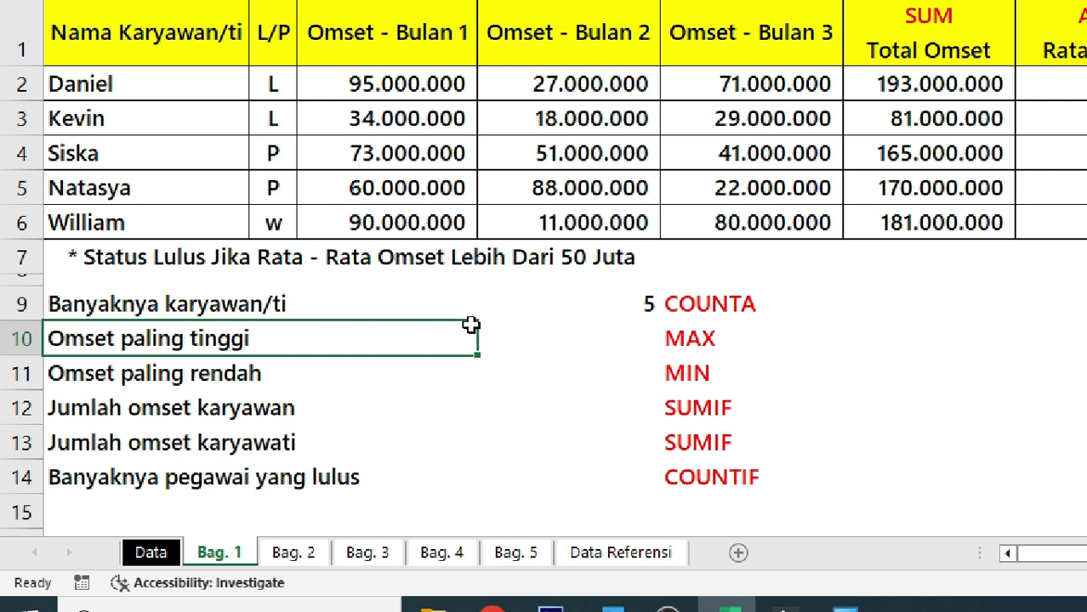
left_click(507, 345)
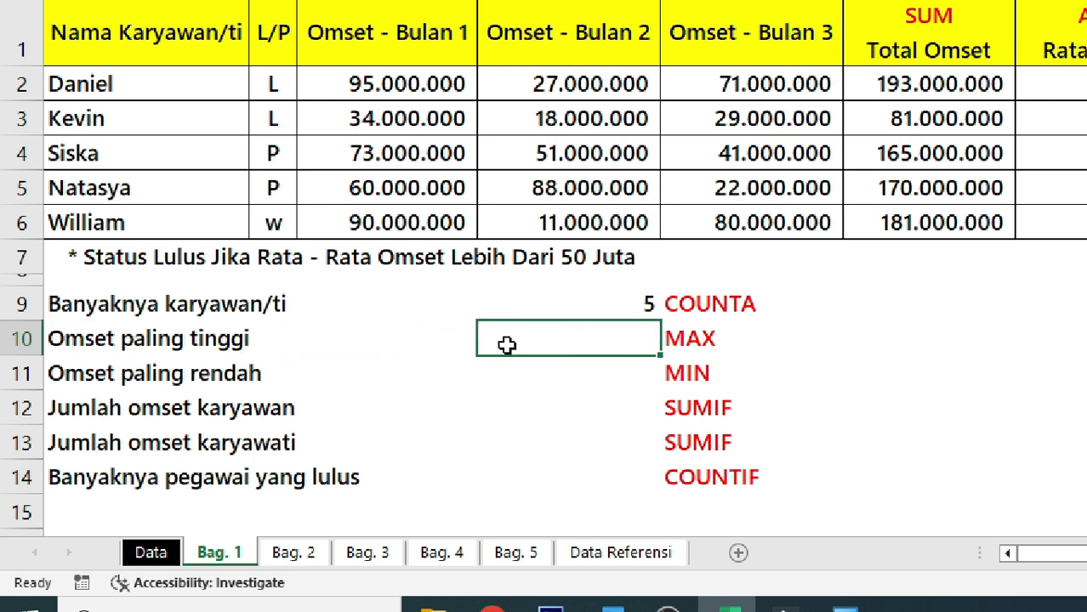
type("=max")
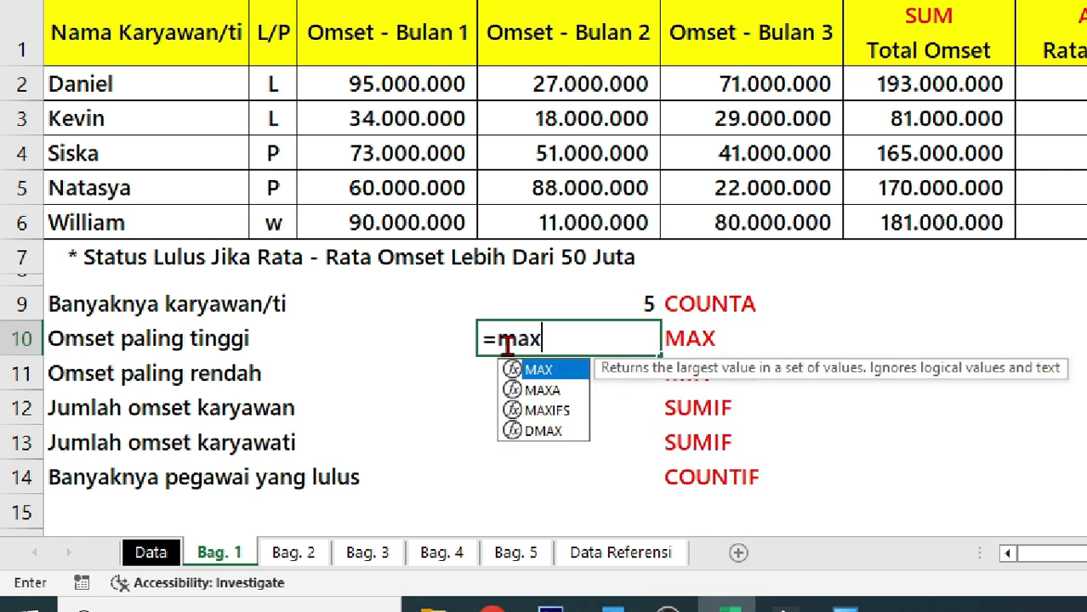
key("Tab")
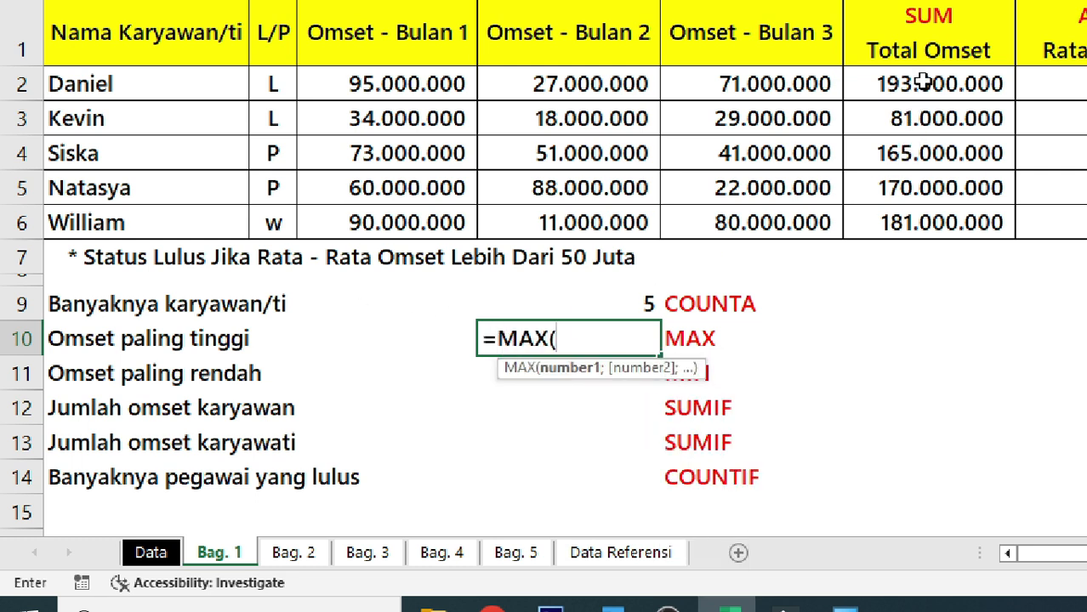
left_click_drag(925, 78, 917, 222)
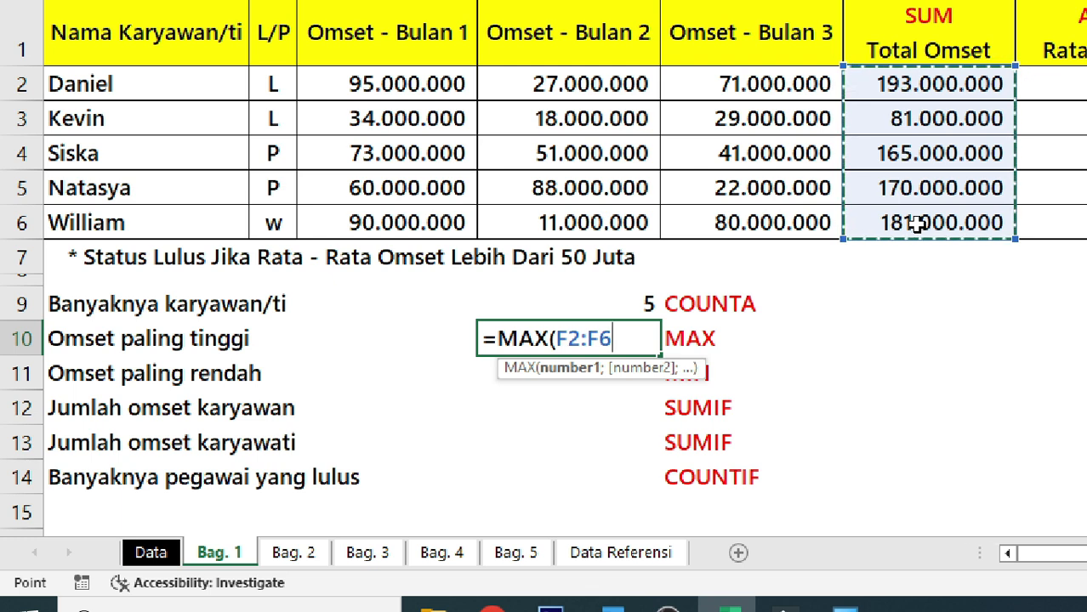
type(")")
key("ctrl+Return")
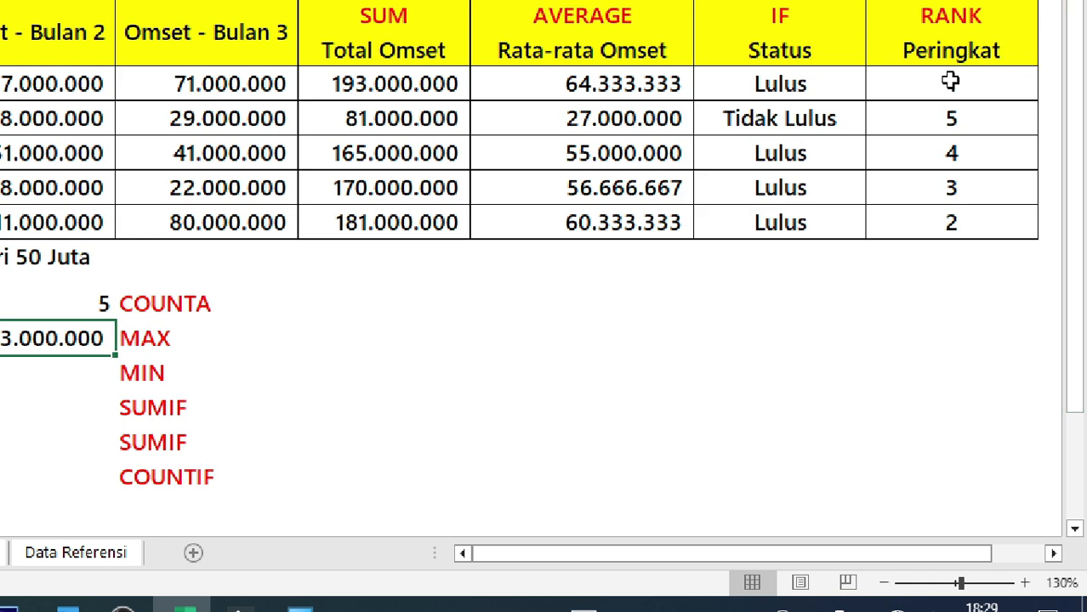
- Compare the MAX result in D10 with the rank in I2 and the total turnover in F2
left_click(950, 81)
left_click(324, 91)
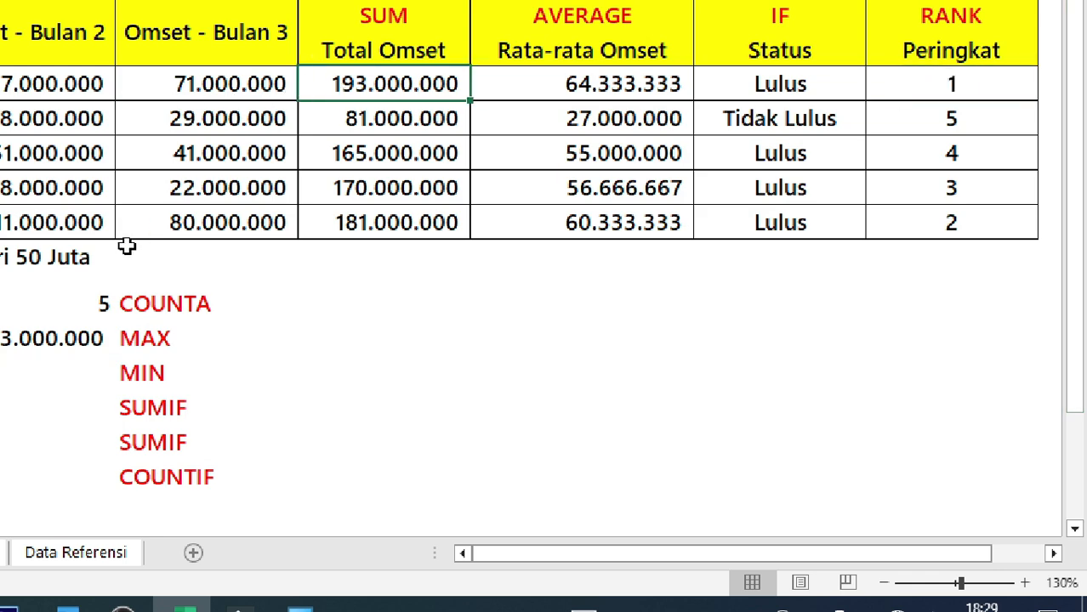
left_click(76, 340)
- Enter =MIN(F2:F6) in D11 to get the lowest total turnover for the Omset paling rendah row
left_click(85, 367)
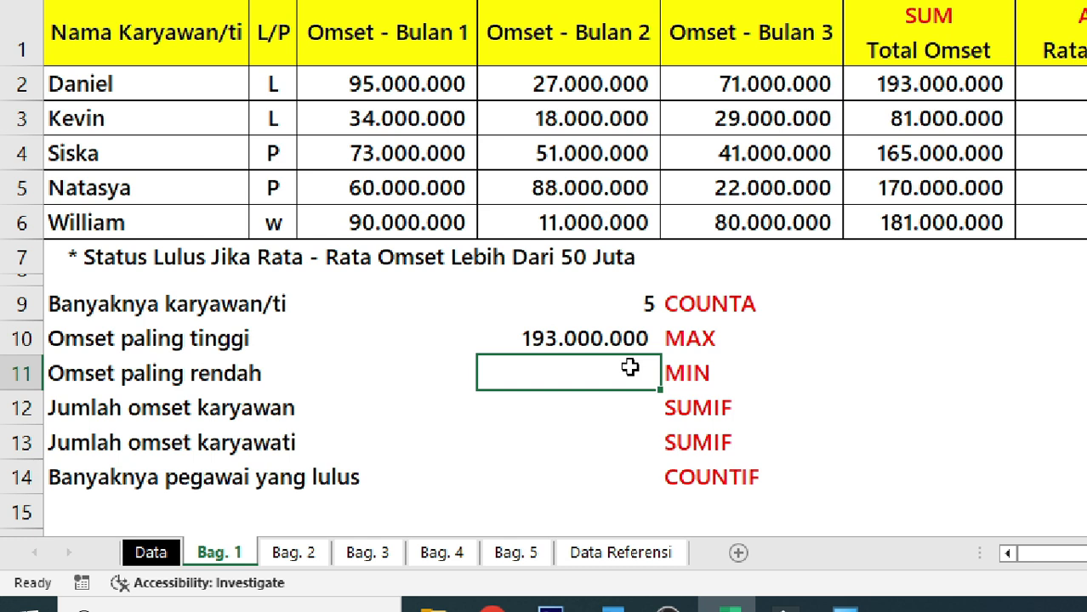
type("=min")
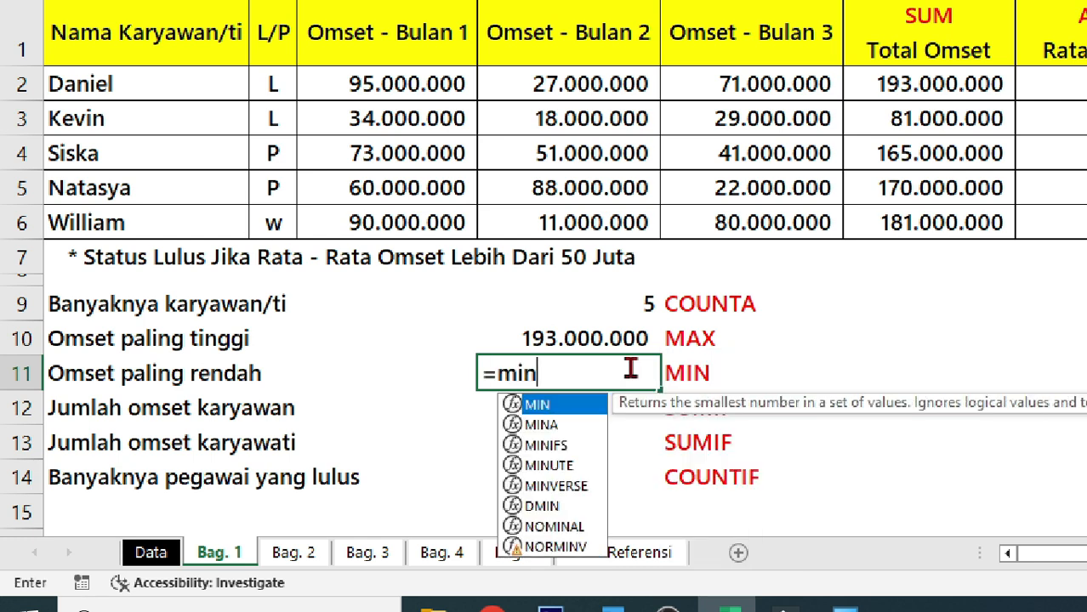
key("Tab")
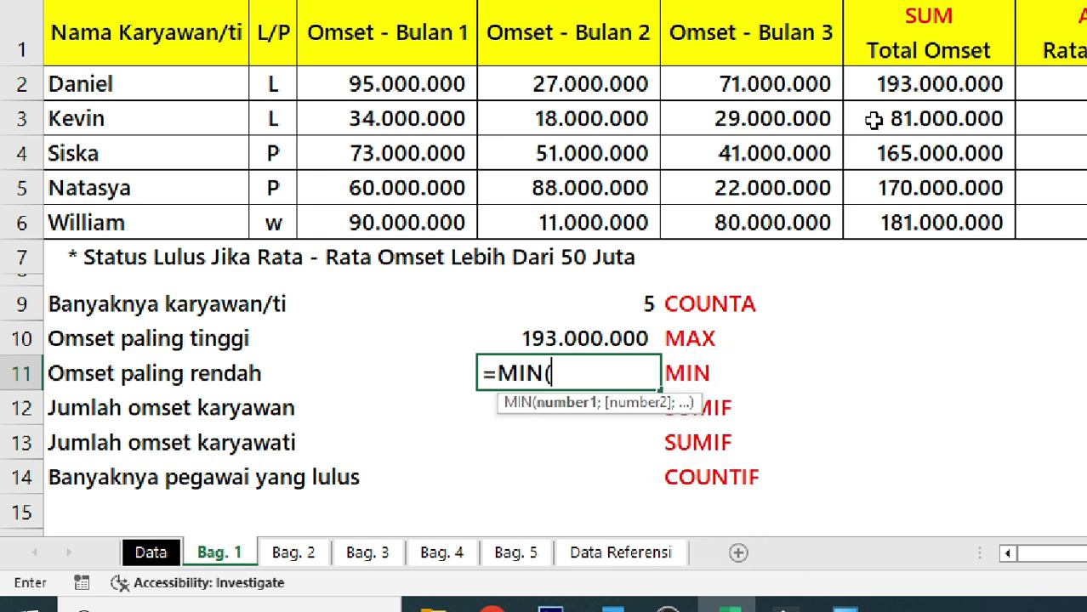
left_click(925, 76)
left_click_drag(925, 76, 914, 224)
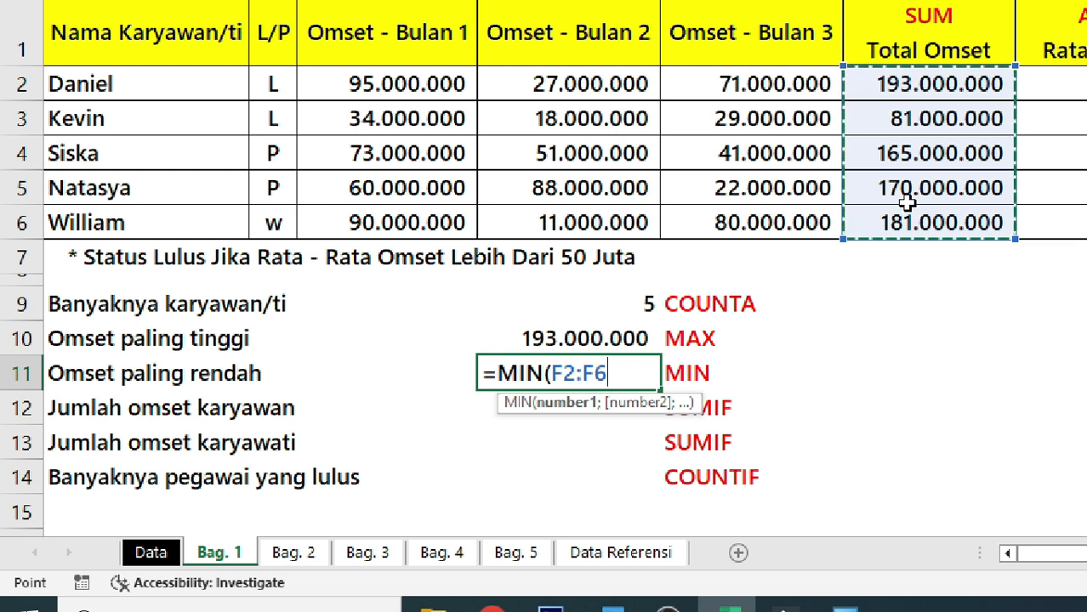
type(")")
key("ctrl+Return")
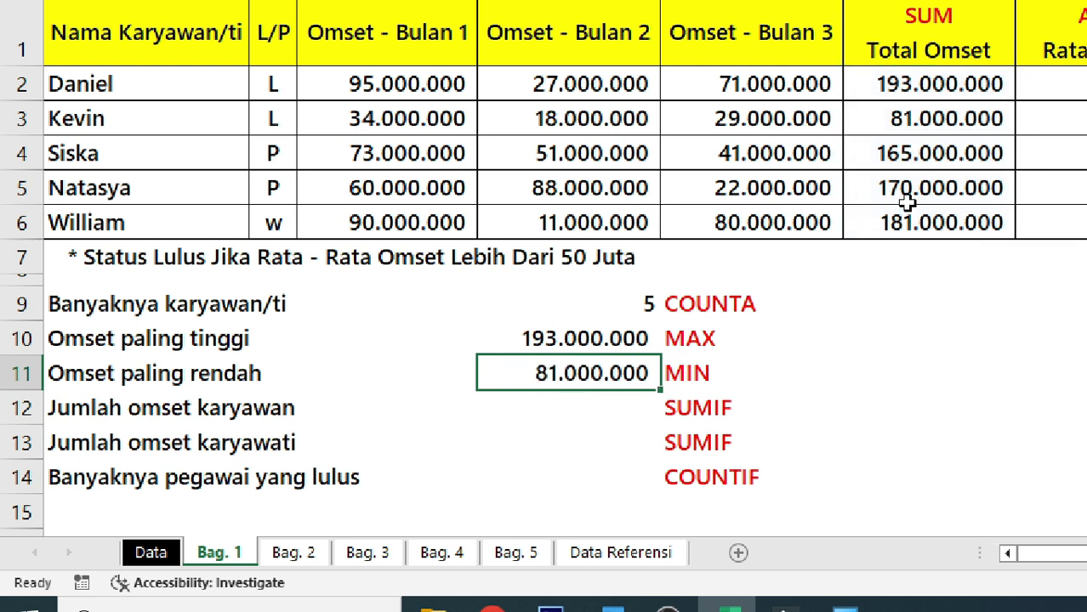
left_click(618, 411)
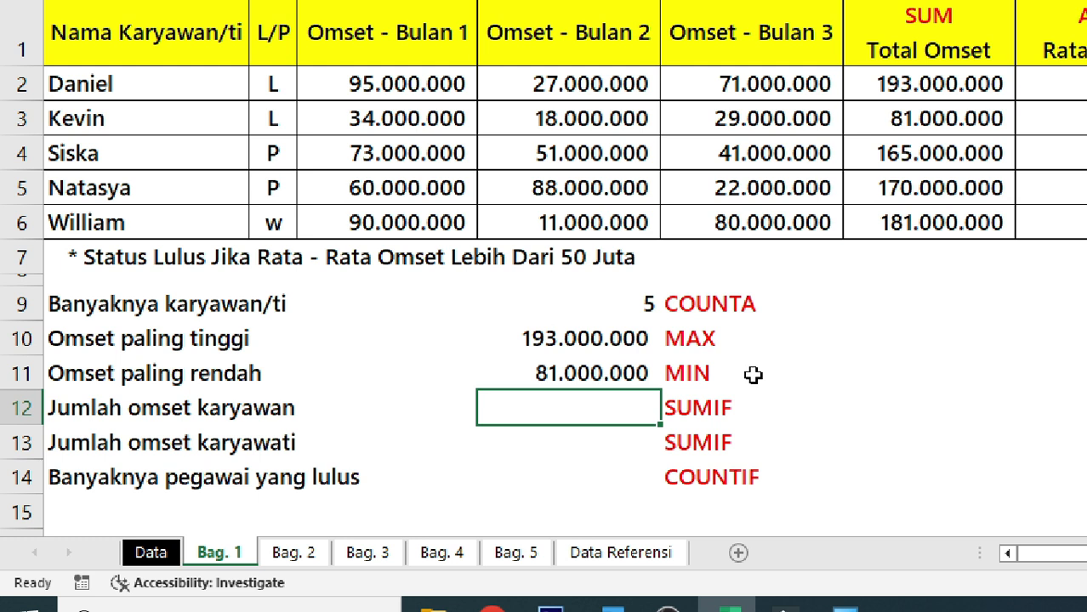
left_click(917, 85)
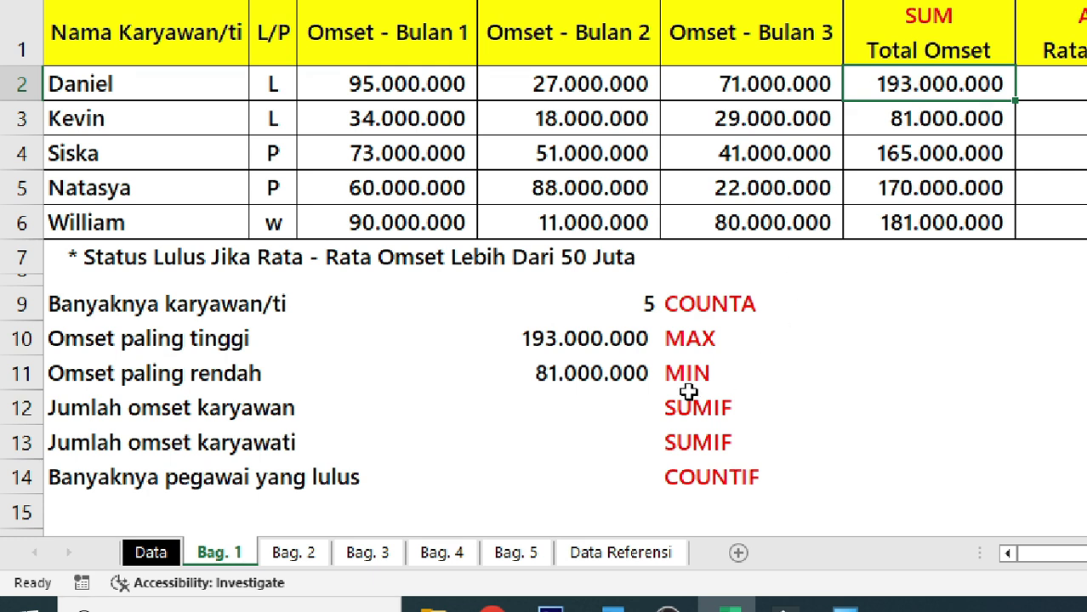
left_click(587, 417)
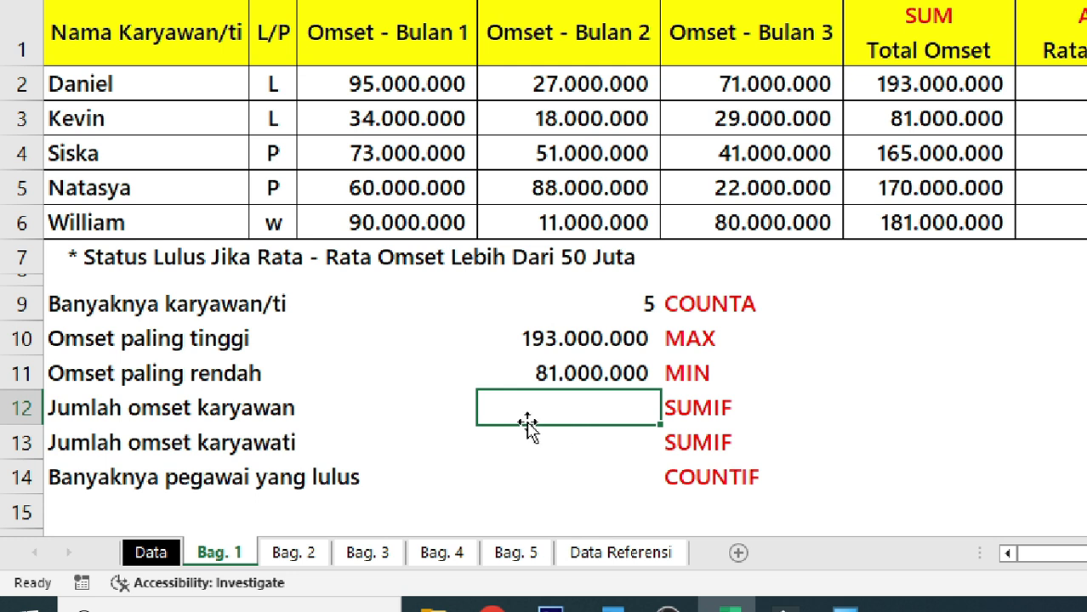
- Color only the word karyawan red in the Jumlah omset karyawan label in row 12
left_click(396, 407)
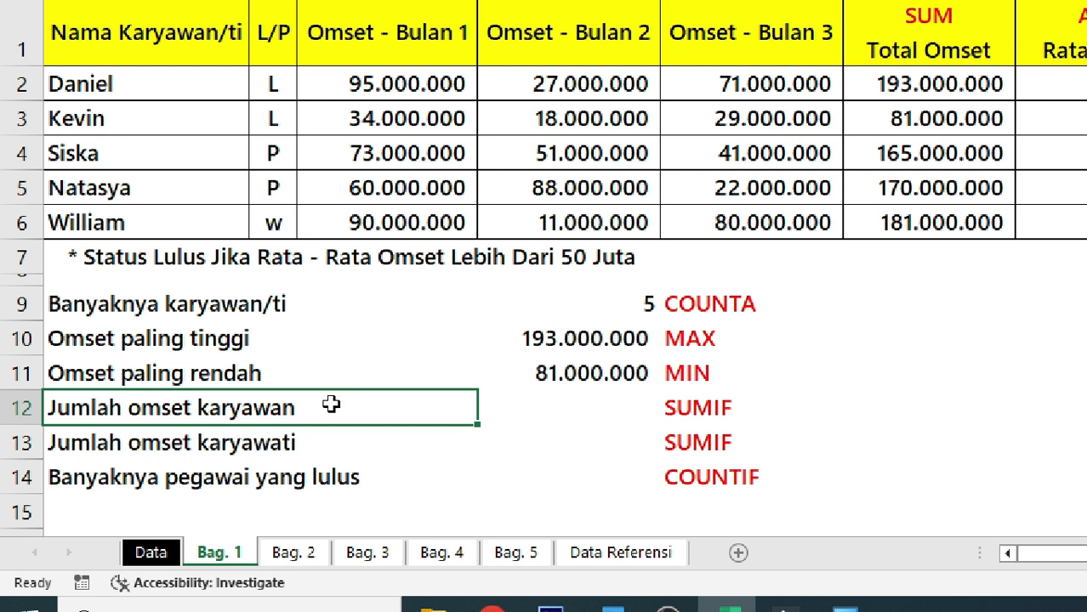
key("F2")
left_click_drag(198, 407, 349, 410)
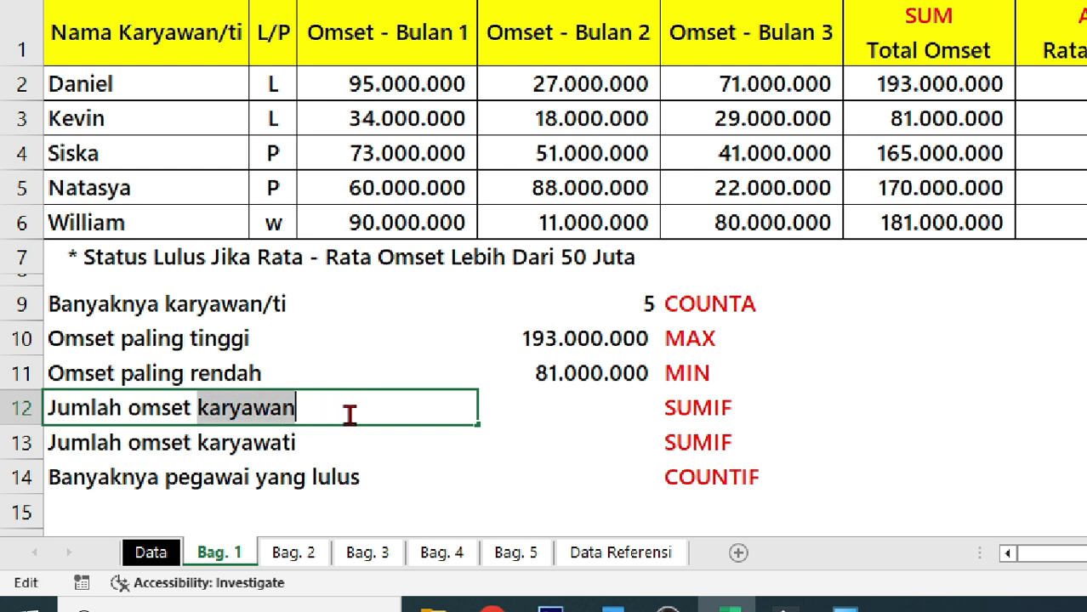
left_click(417, 378)
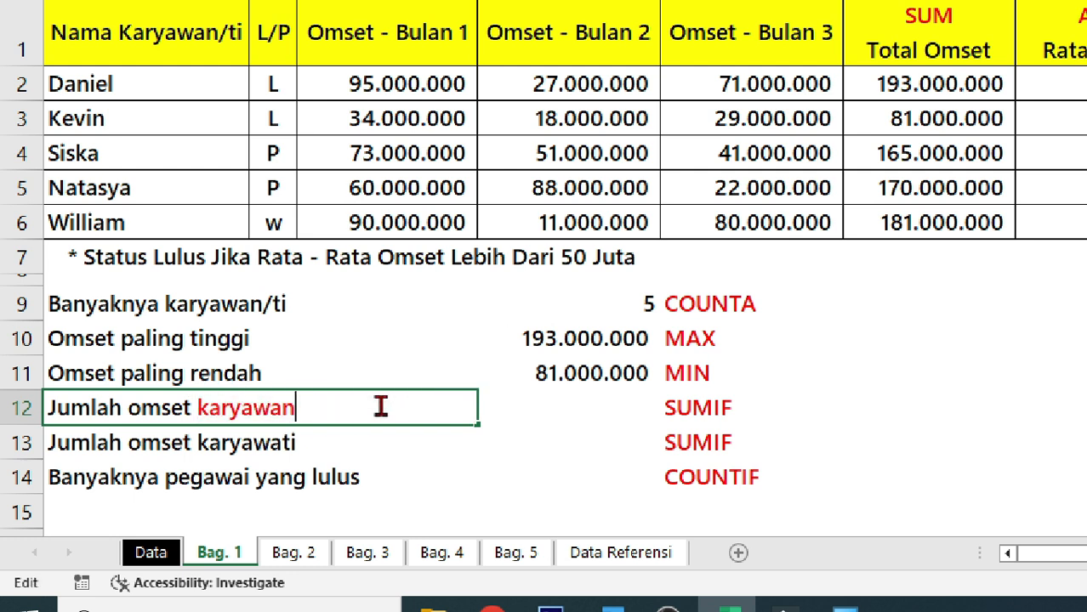
left_click(270, 375)
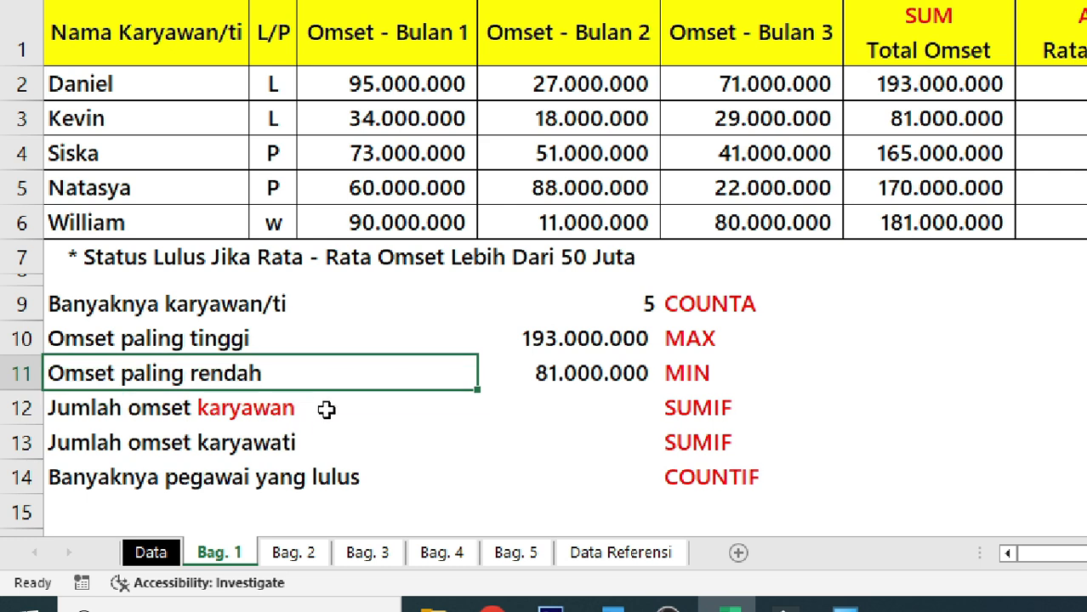
- Enter =SUMIF(B2:B6;"L";F2:F6) in D12 and format the result with thousands separators and no decimals
left_click(565, 408)
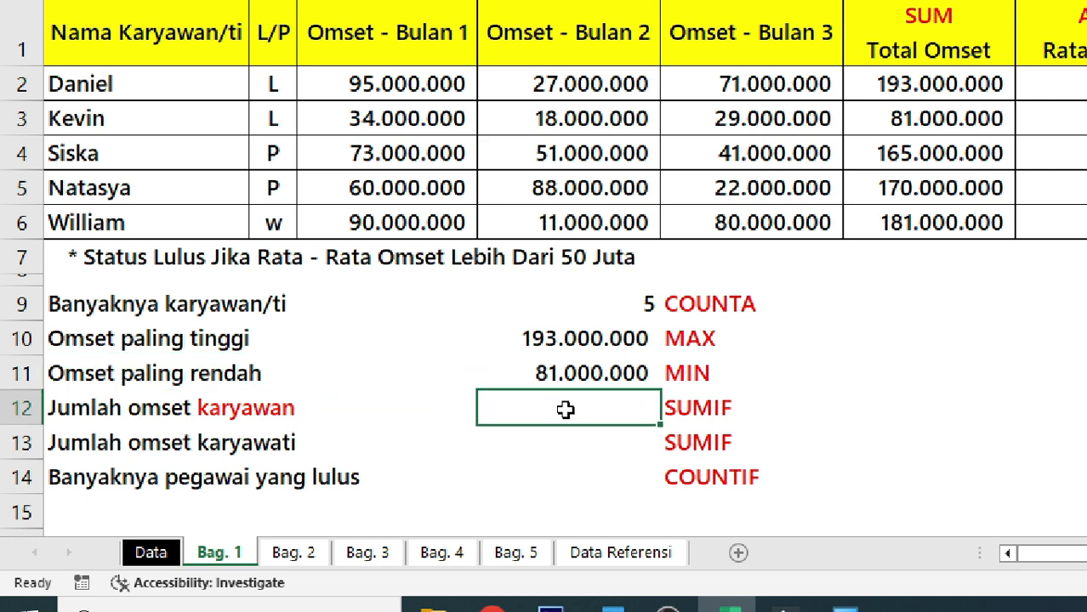
type("=sumif")
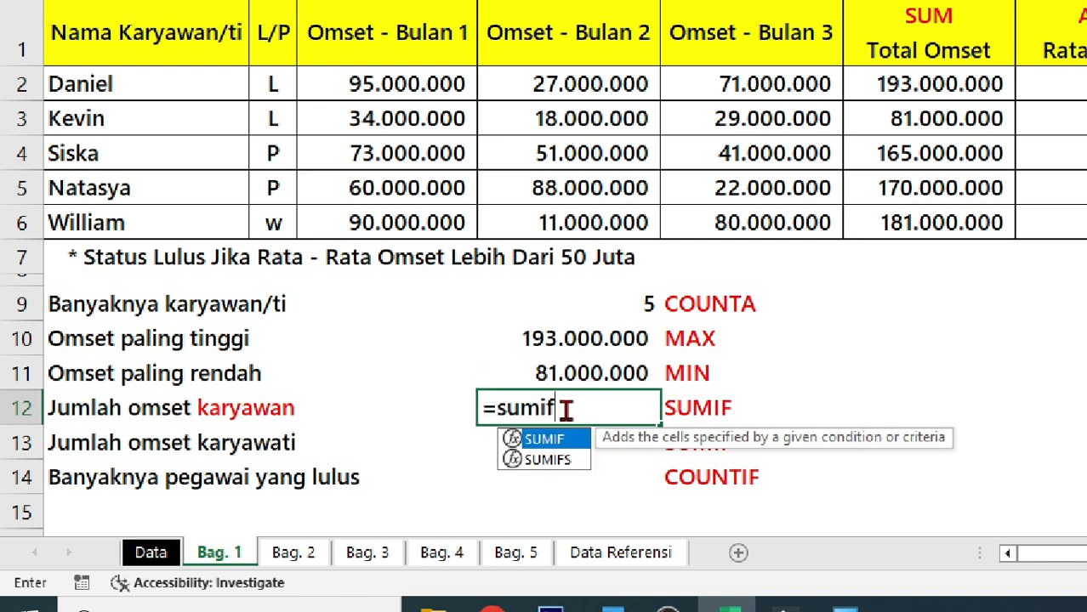
key("Tab")
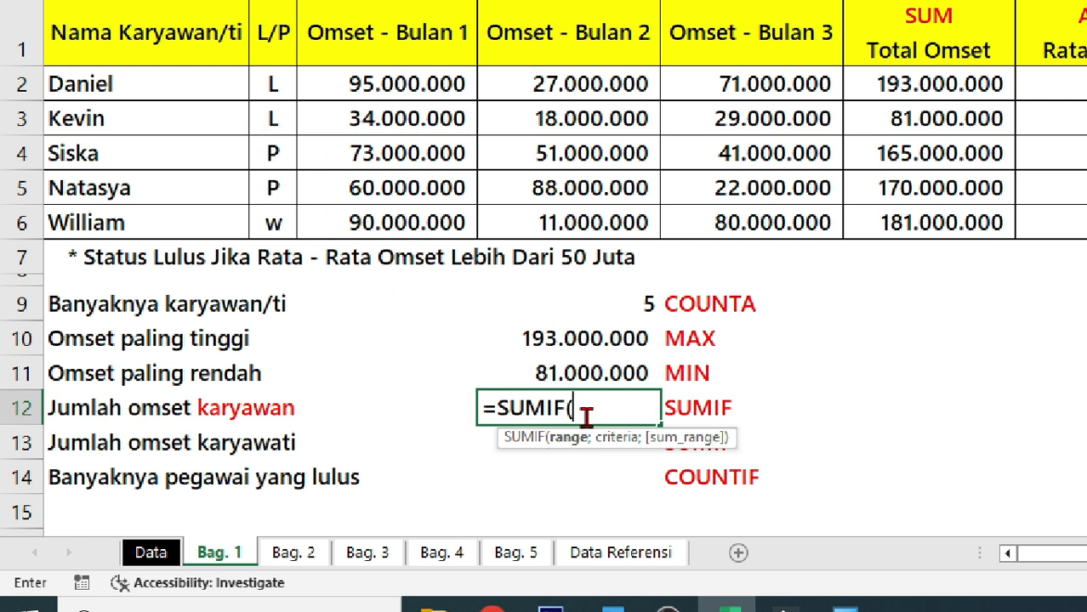
left_click(279, 96)
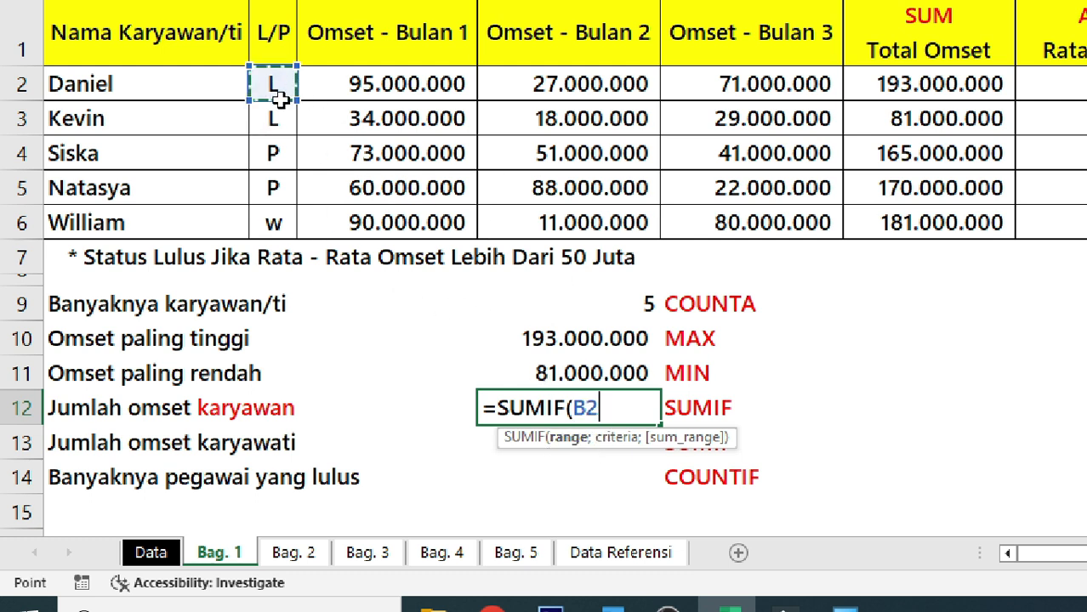
left_click_drag(279, 96, 279, 226)
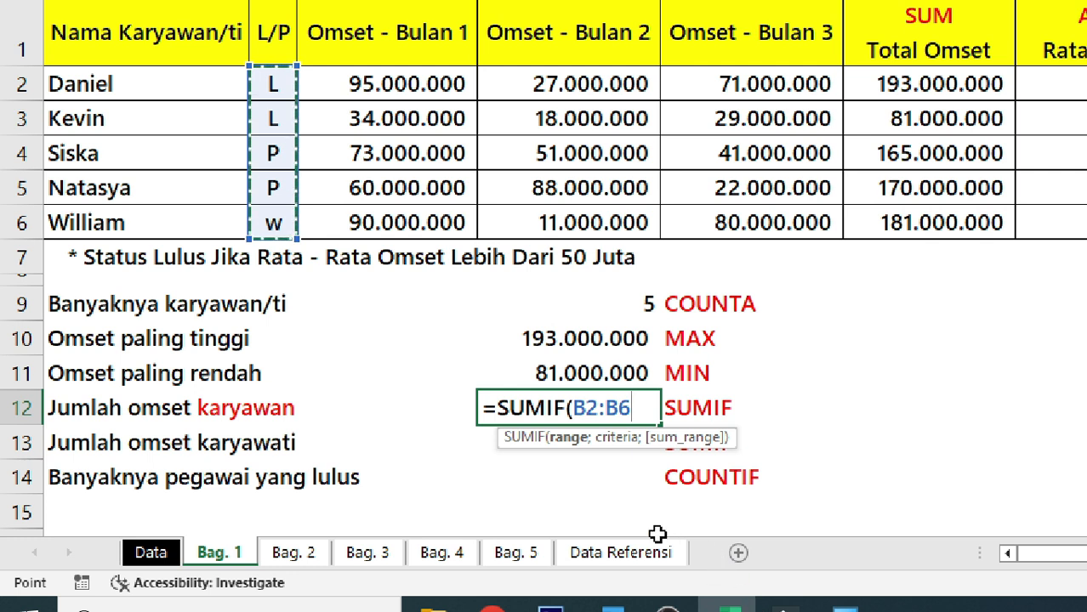
type(";")
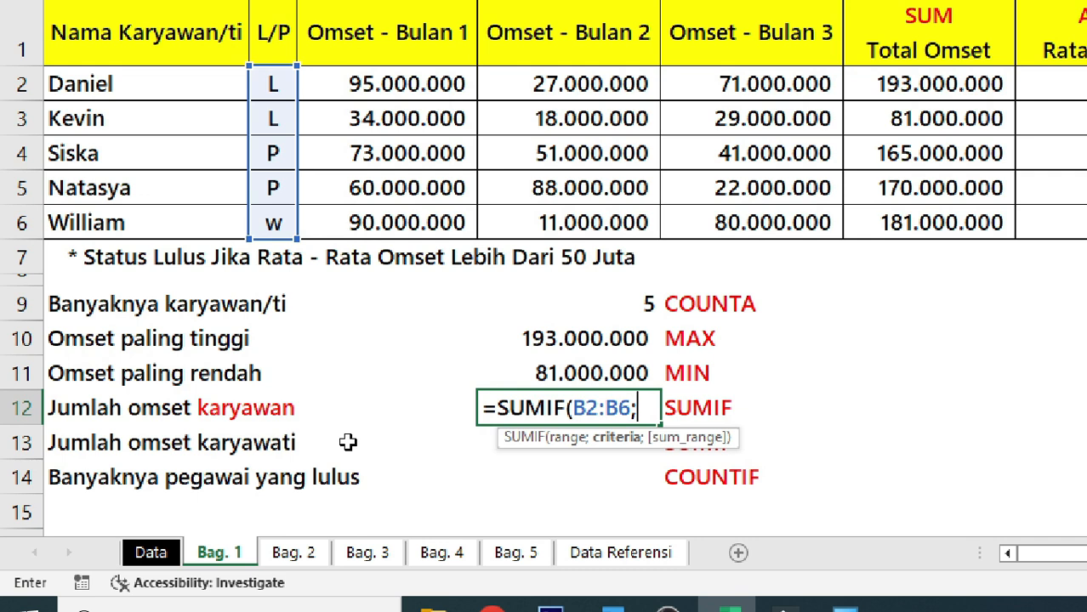
type(":")
key("BackSpace")
type("\"L\"")
type(";")
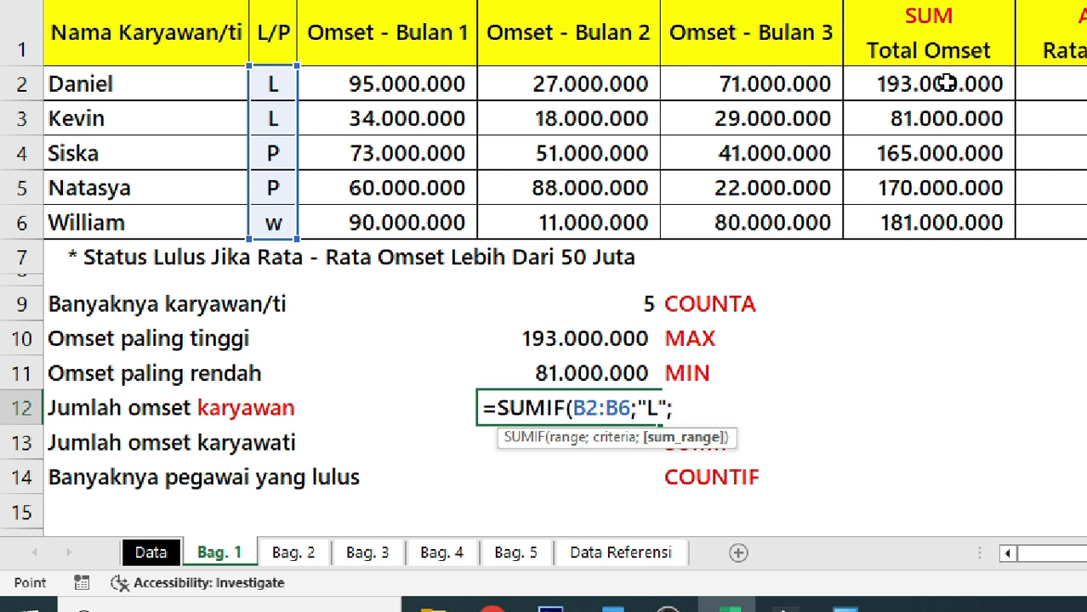
left_click_drag(970, 90, 934, 223)
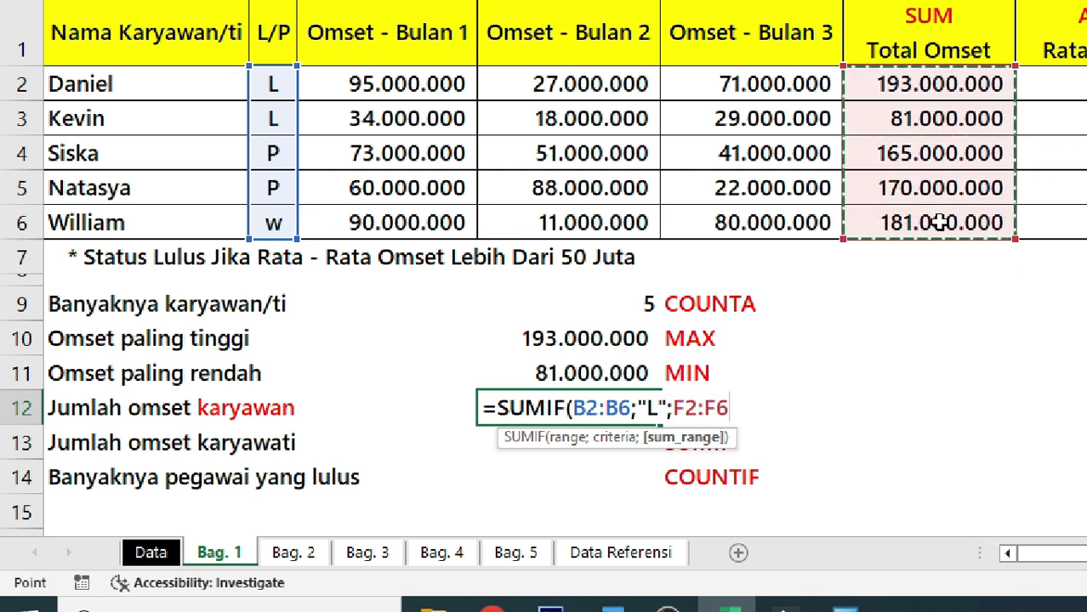
type(")")
key("ctrl+Return")
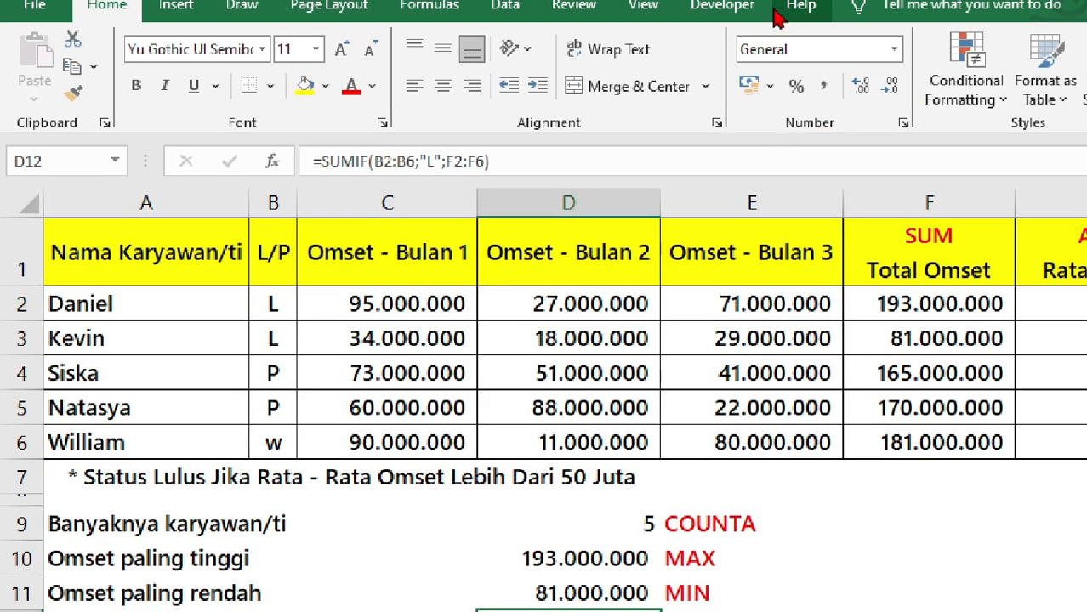
left_click(822, 89)
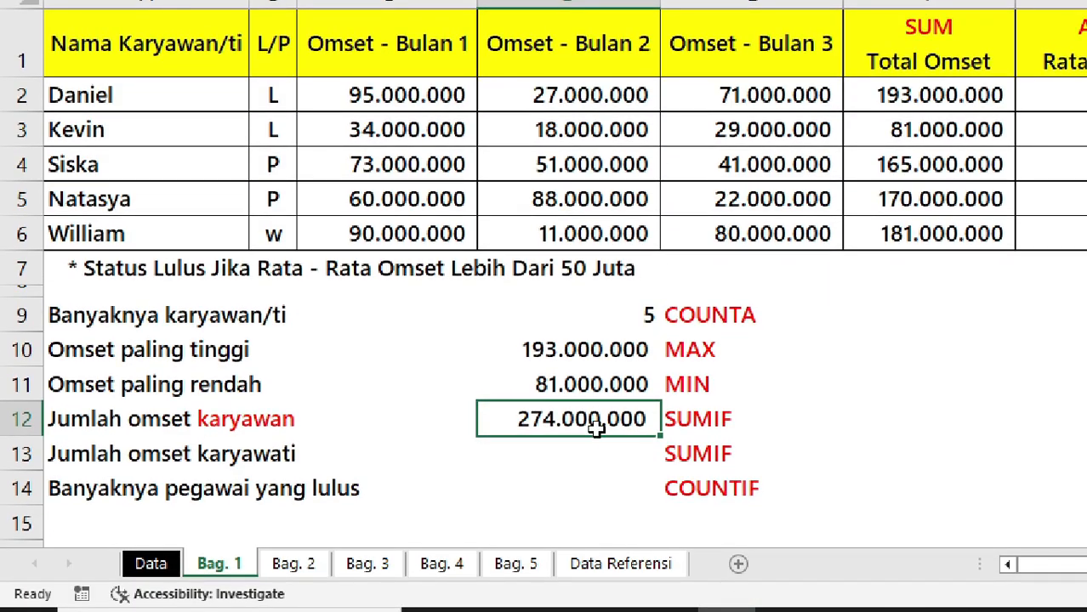
- Review the SUMIF result in D12 against the Jumlah omset karyawan label
left_click(257, 417)
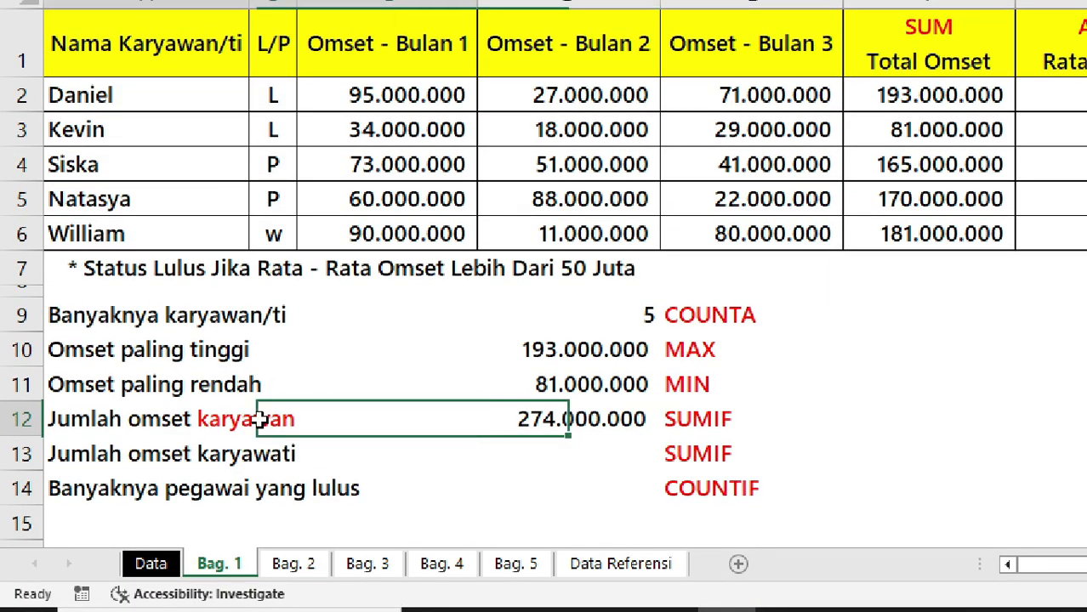
left_click(550, 434)
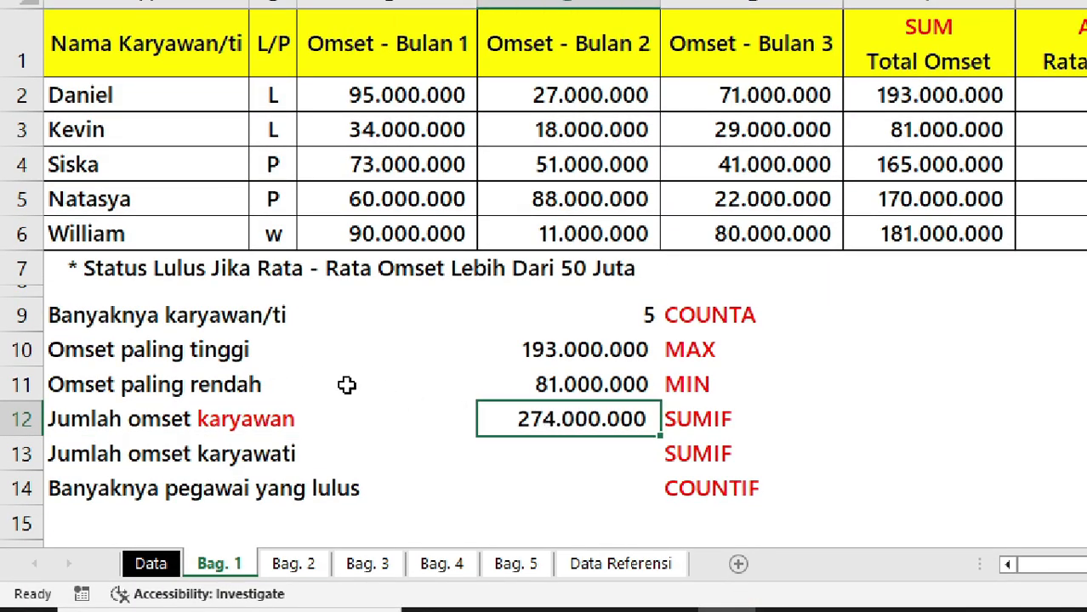
left_click(297, 416)
left_click(631, 420)
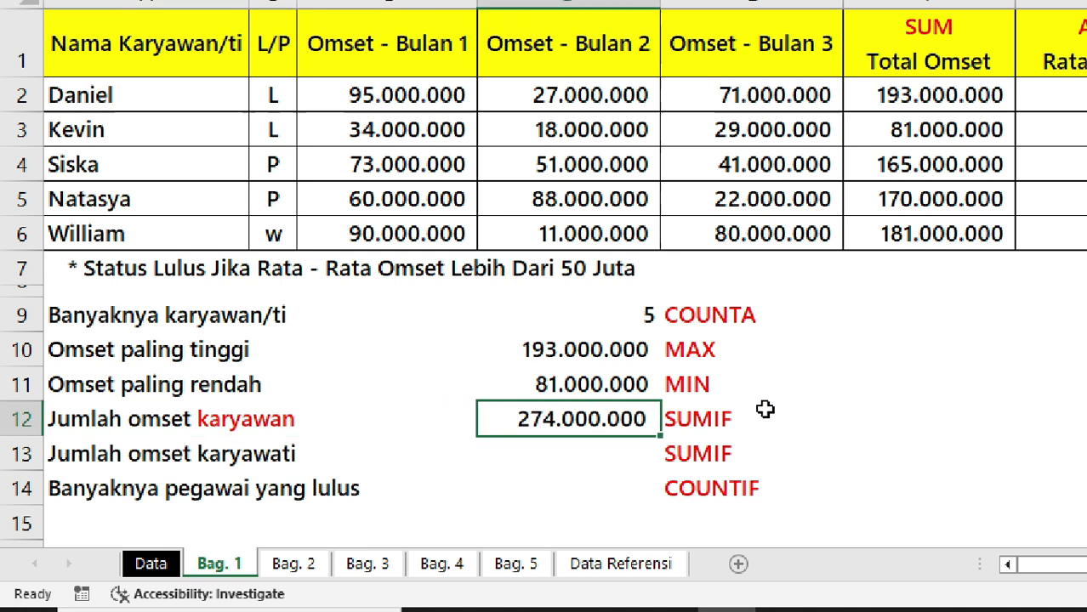
- Color only the word karyawati blue in the Jumlah omset karyawati label in row 13
left_click(643, 457)
left_click(703, 448)
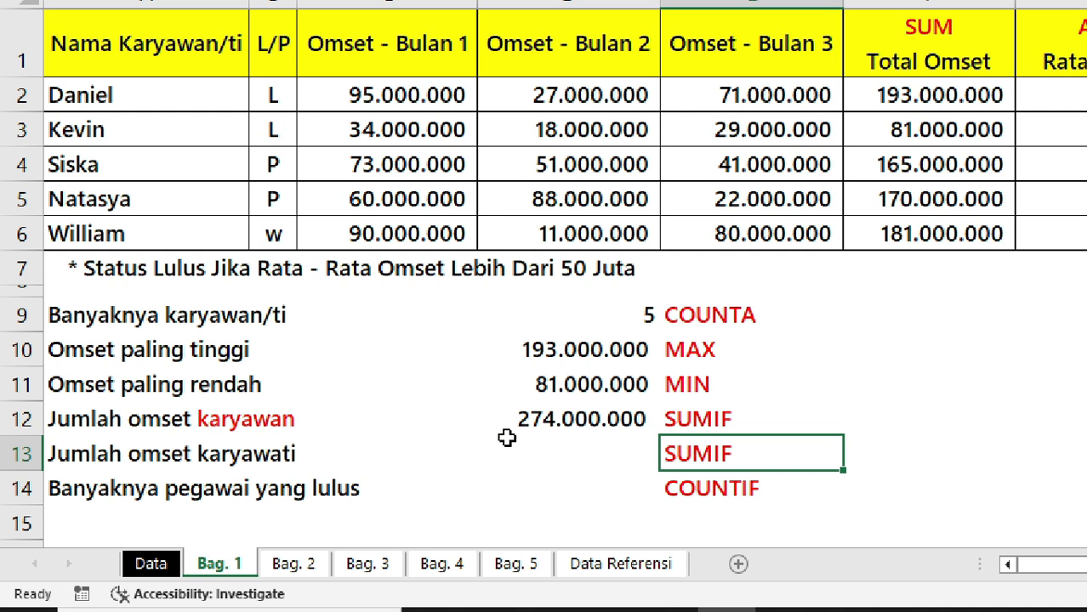
double_click(252, 450)
left_click_drag(316, 454, 198, 452)
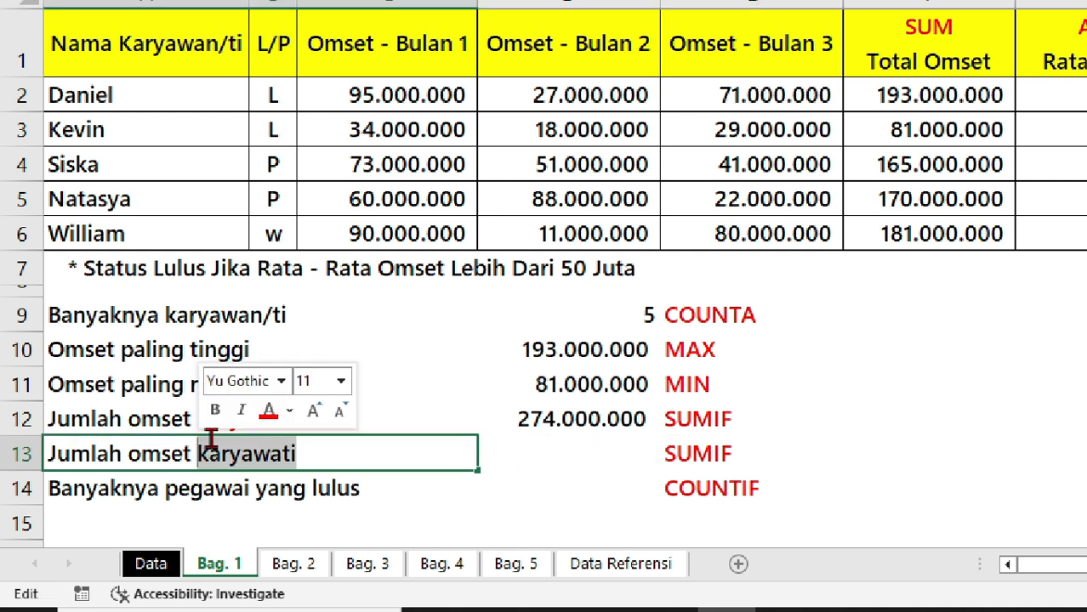
left_click(292, 412)
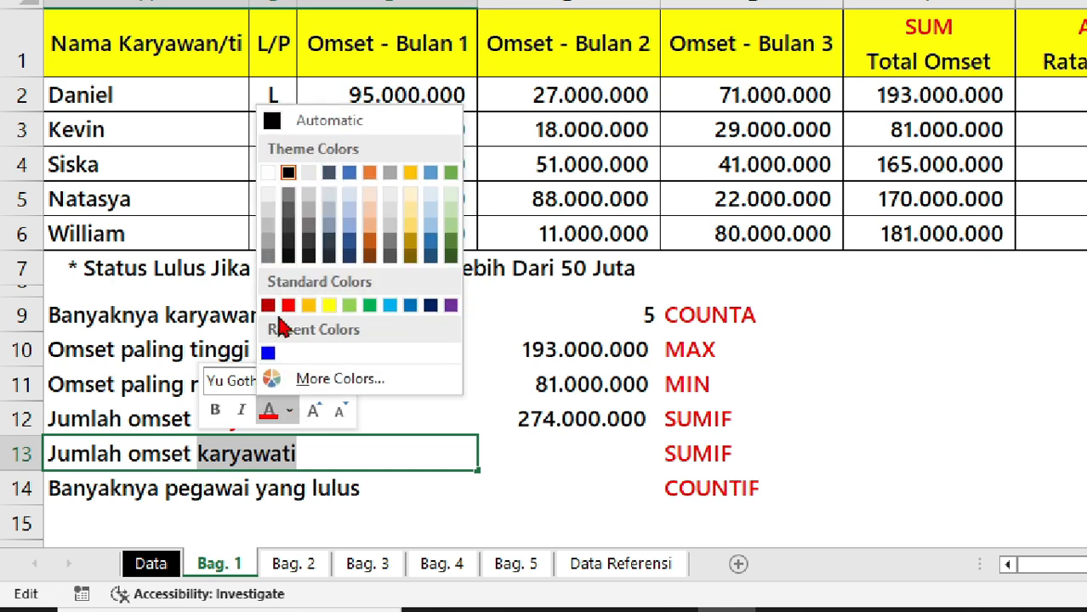
left_click(268, 352)
left_click(364, 457)
- Enter =SUMIF(B2:B6;"P";F2:F6) in D13 and format the result with thousands separators and no decimals
left_click(546, 463)
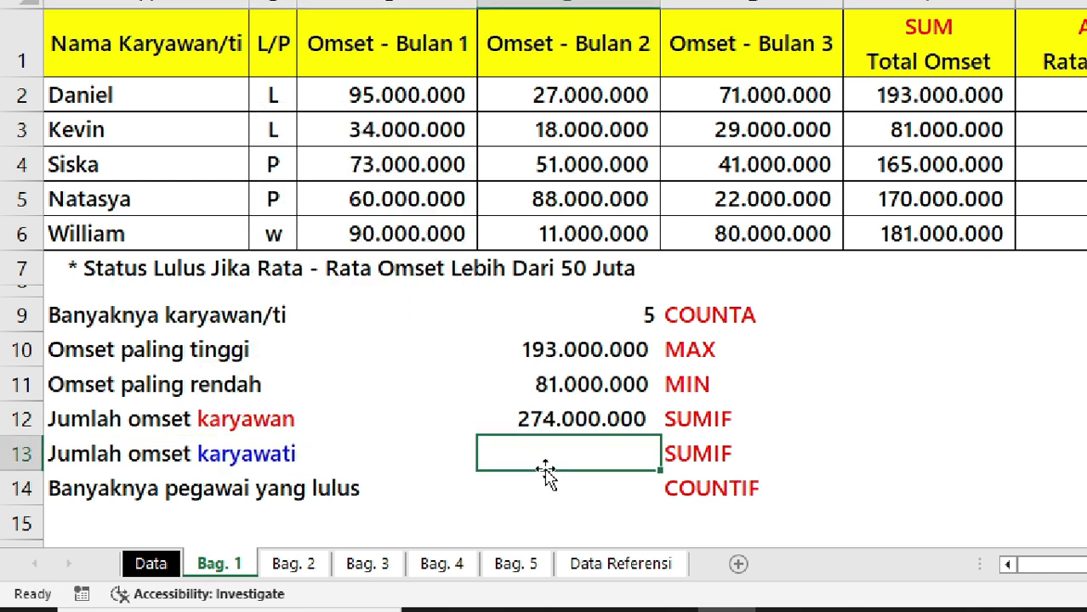
type("=SUMI")
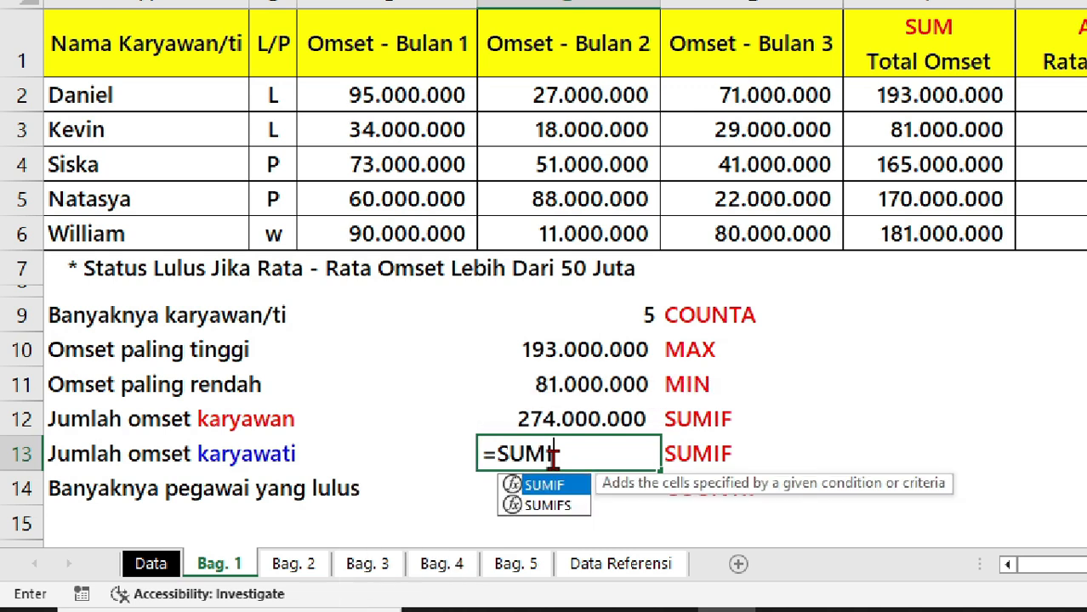
type("F(")
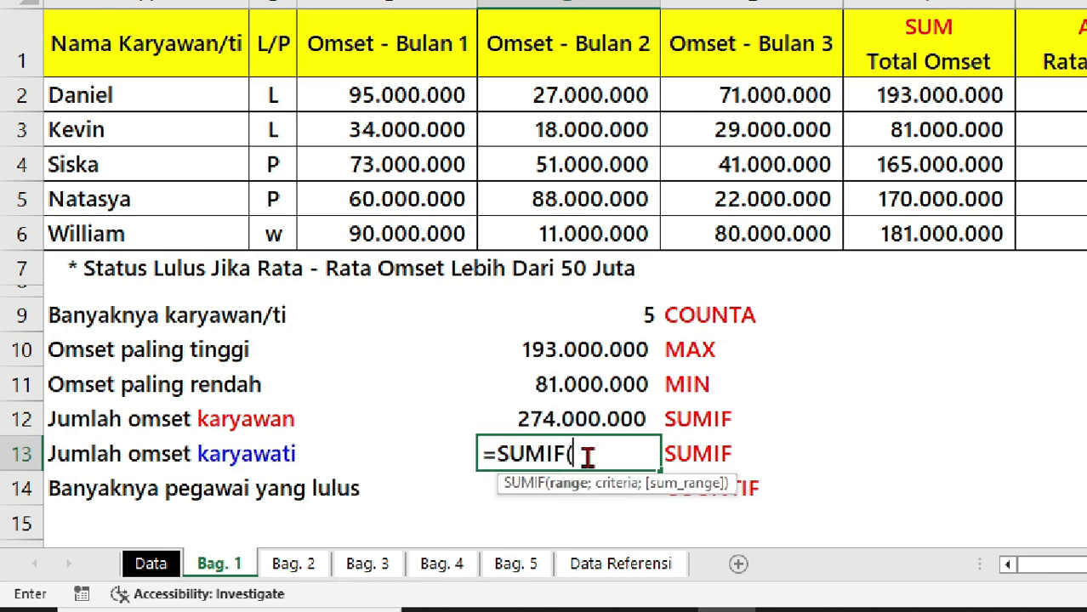
left_click_drag(273, 95, 270, 235)
type(";")
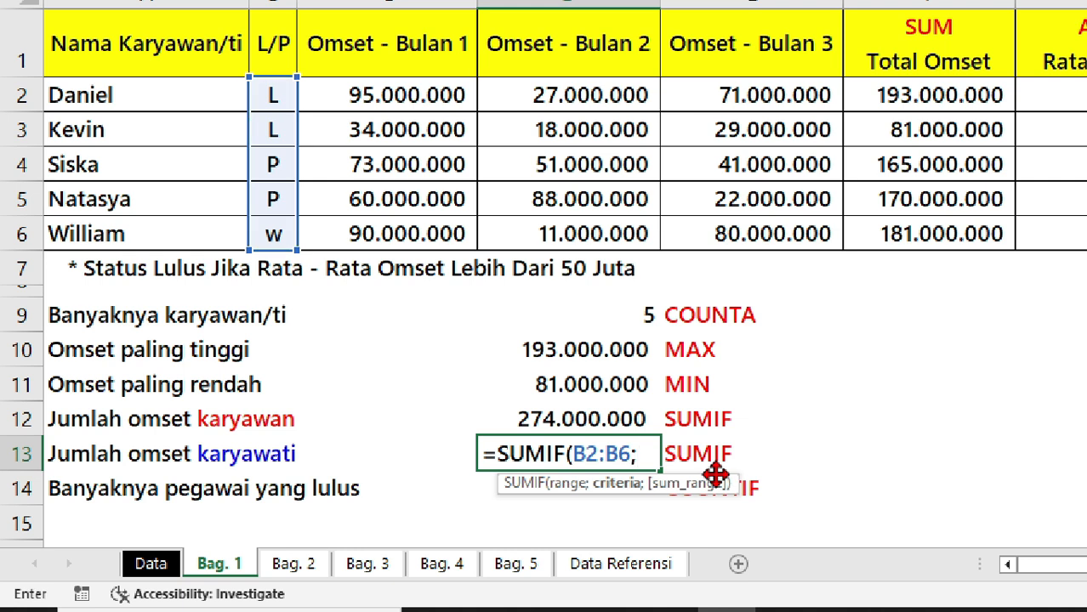
type("\"p¥")
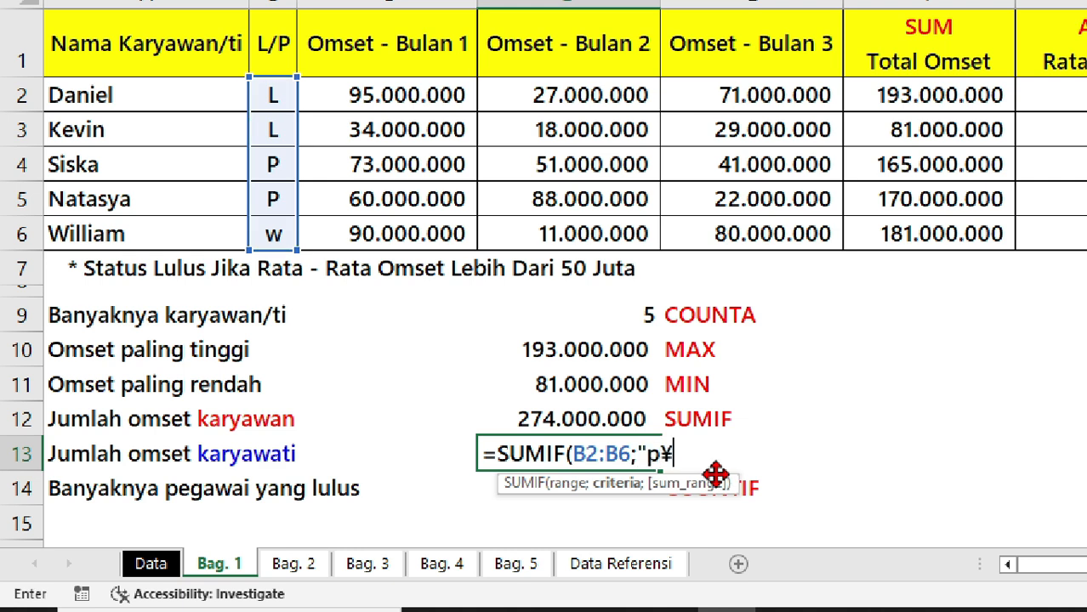
key("BackSpace")
key("Left")
type(";")
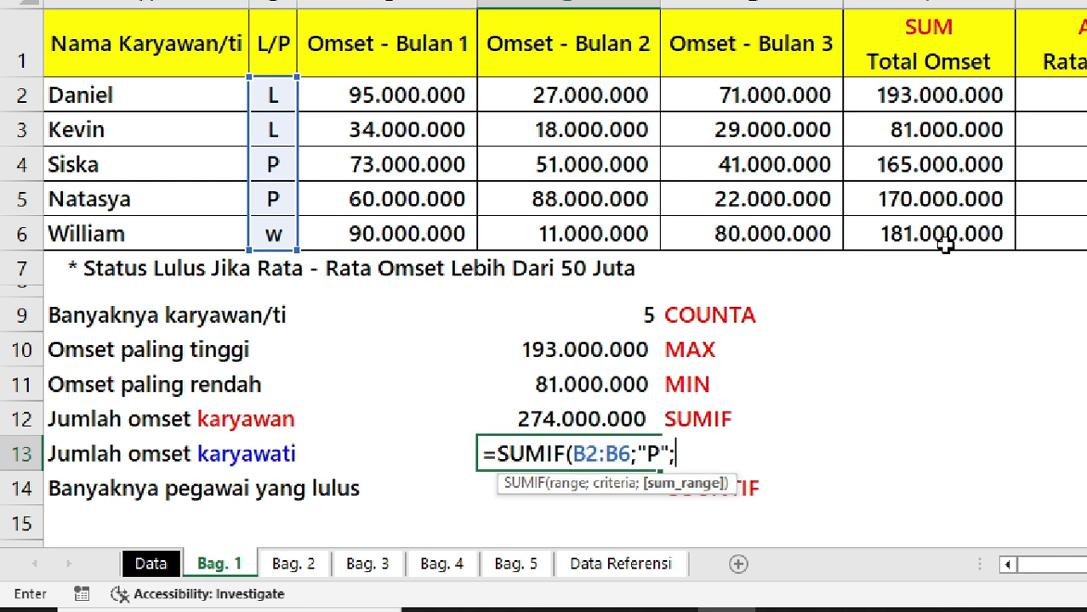
left_click_drag(936, 100, 931, 235)
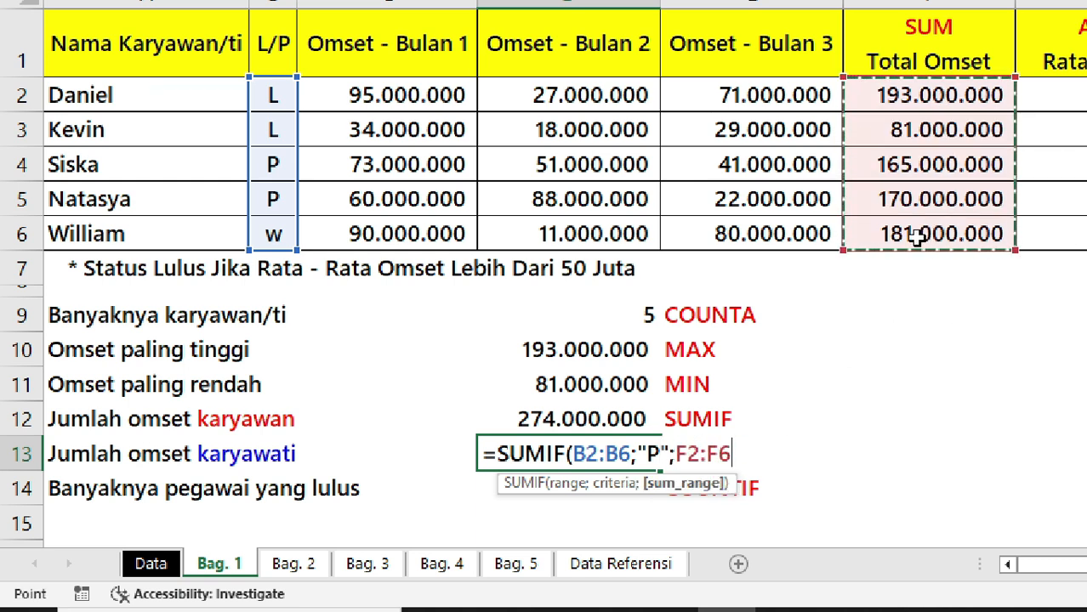
type(")")
key("Return")
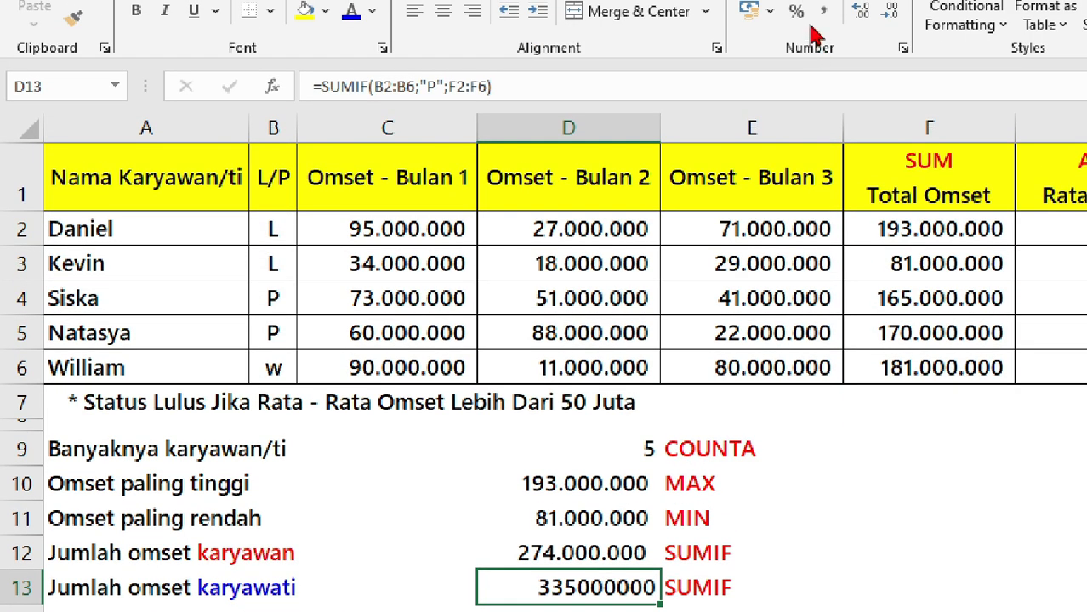
left_click(821, 11)
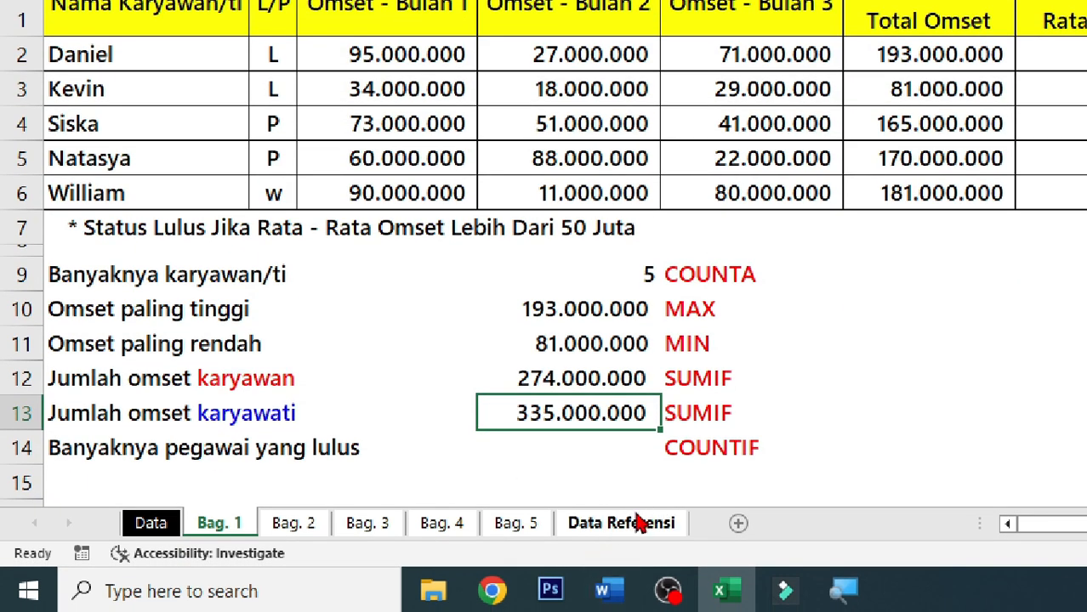
- Compare the SUMIF totals for karyawan and karyawati in D12 and D13
left_click(508, 375)
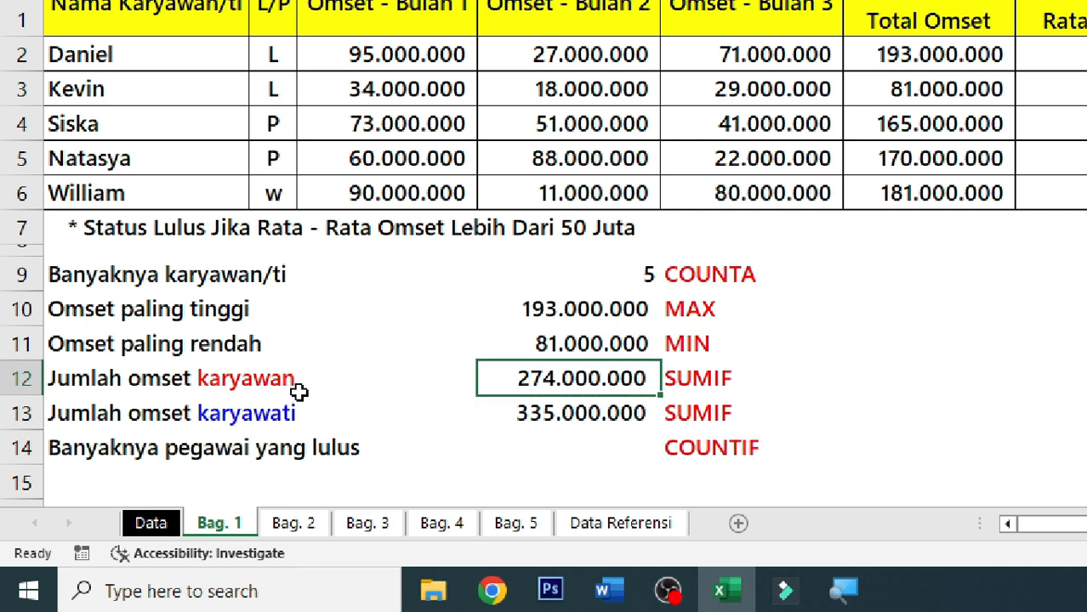
left_click(635, 407)
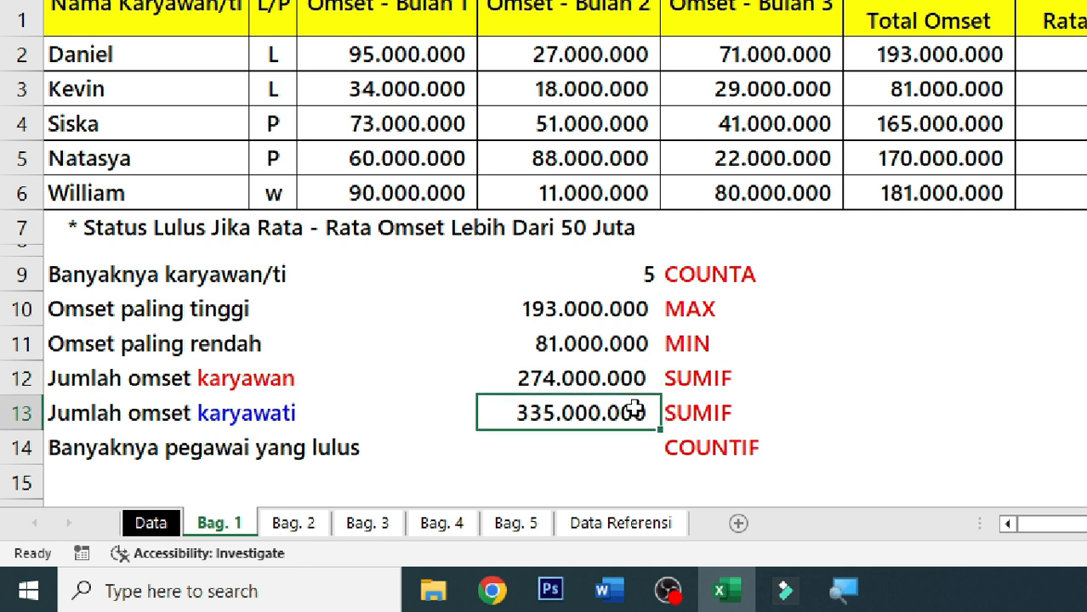
left_click(614, 380)
left_click(598, 406)
left_click(580, 387)
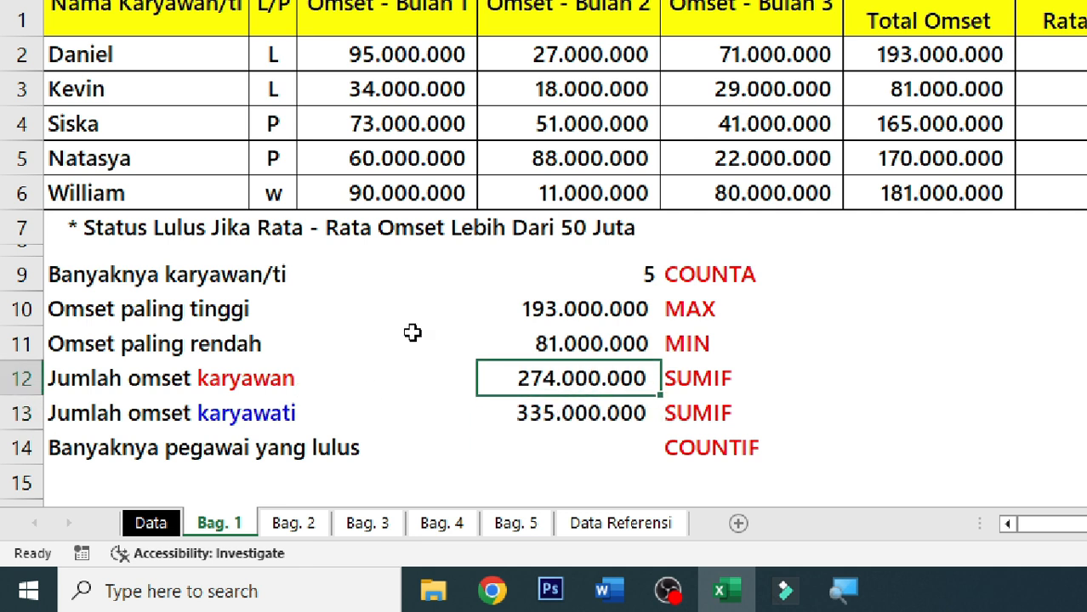
- Correct the L/P code in B6 to L and check the recalculated SUMIF totals in D12 and D13
left_click(270, 194)
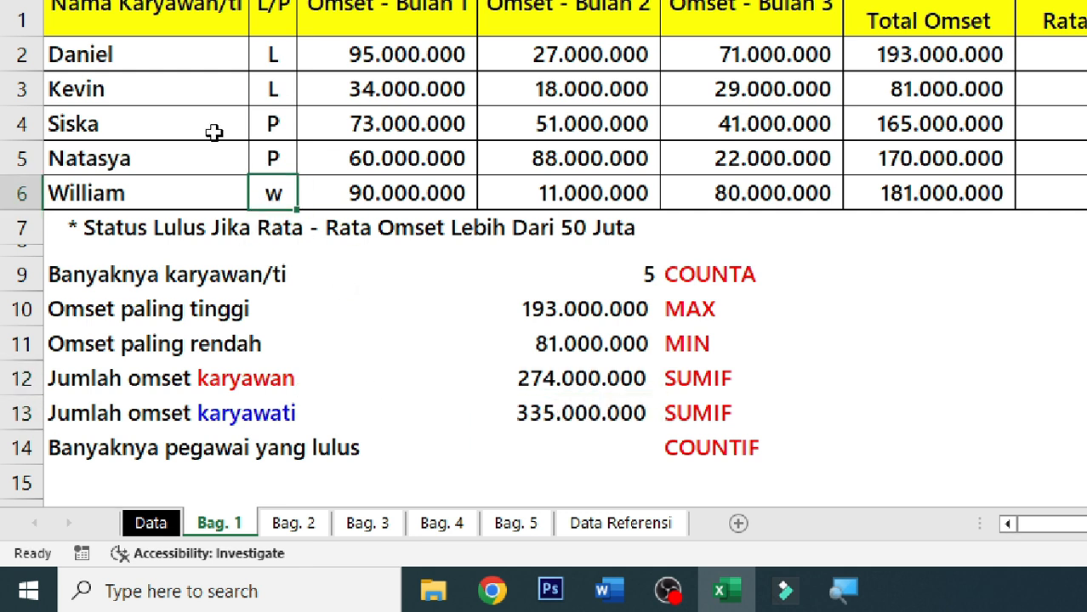
left_click(272, 61)
left_click(285, 185)
type("L")
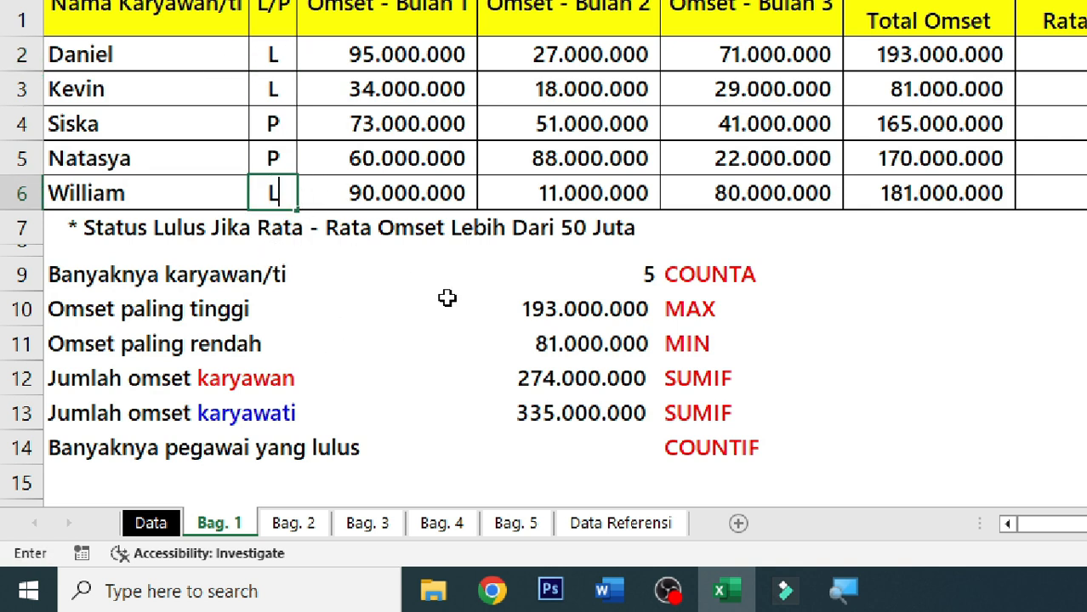
key("Tab")
left_click_drag(536, 394, 545, 376)
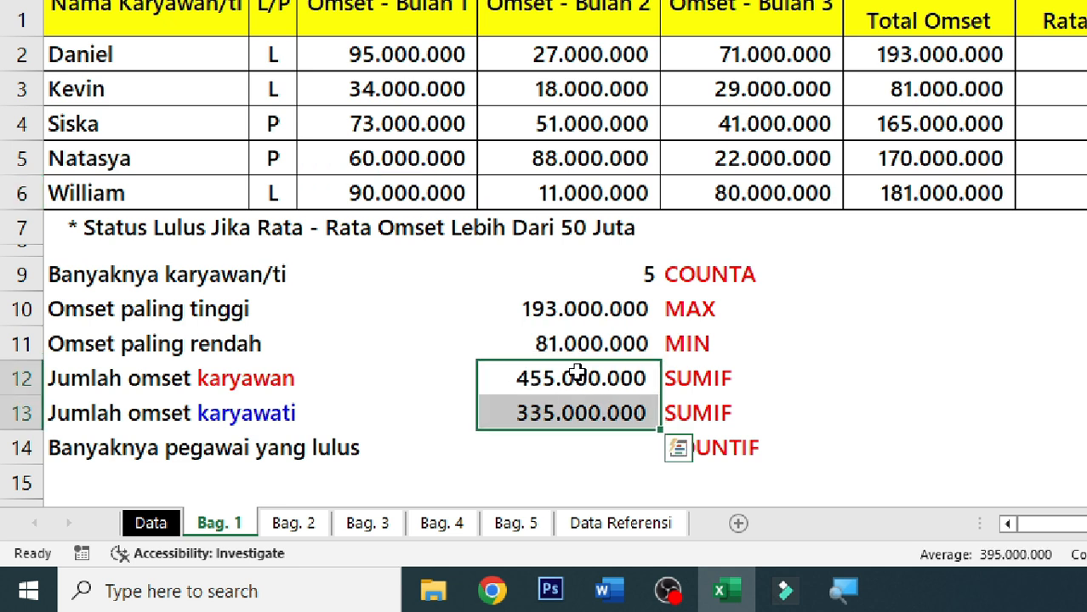
left_click(587, 374)
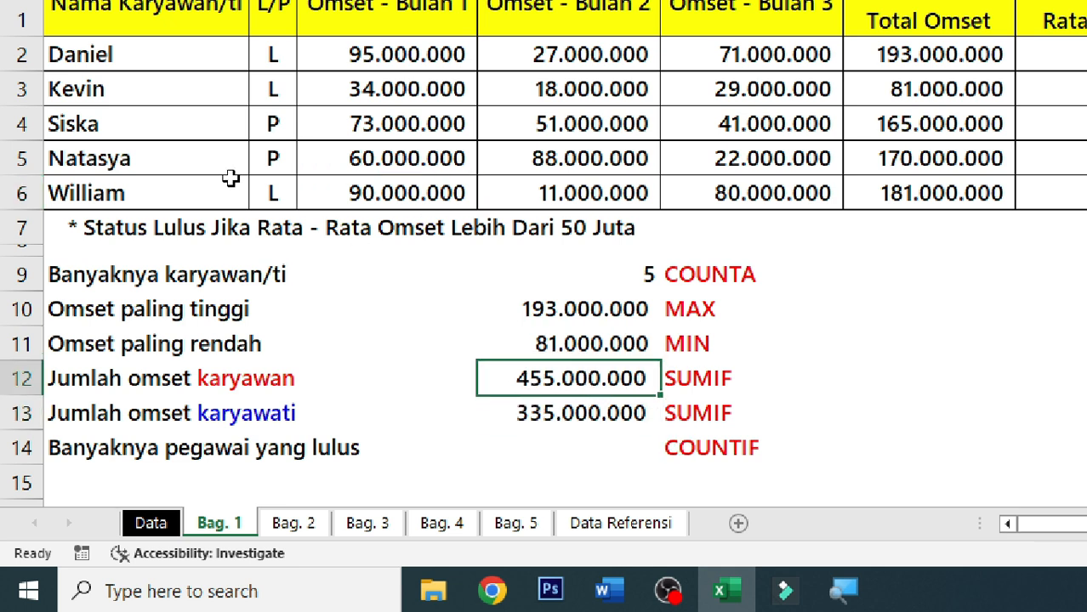
left_click(281, 202)
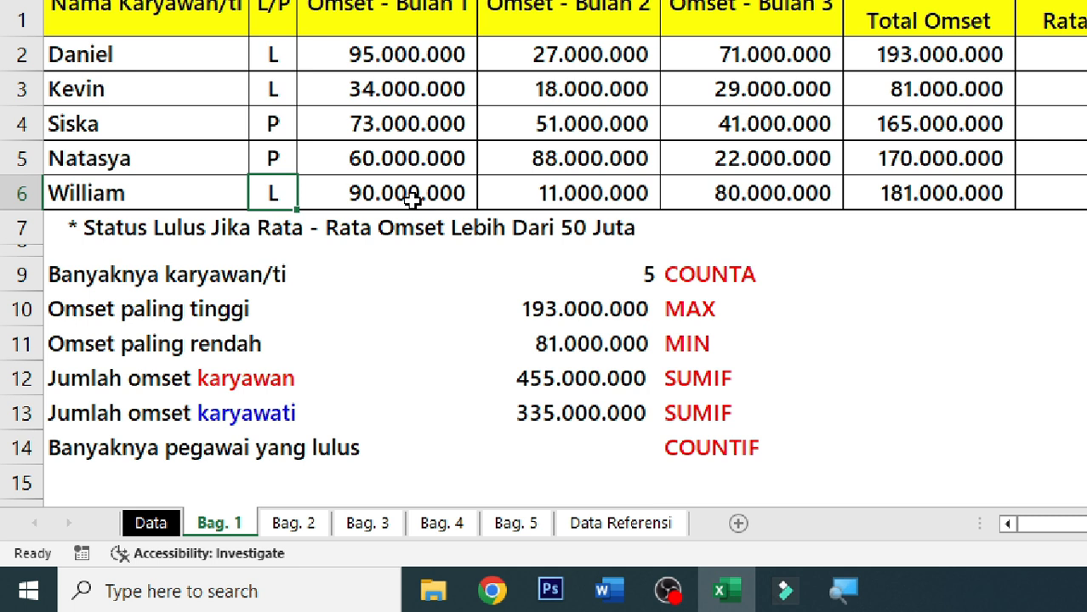
left_click(606, 452)
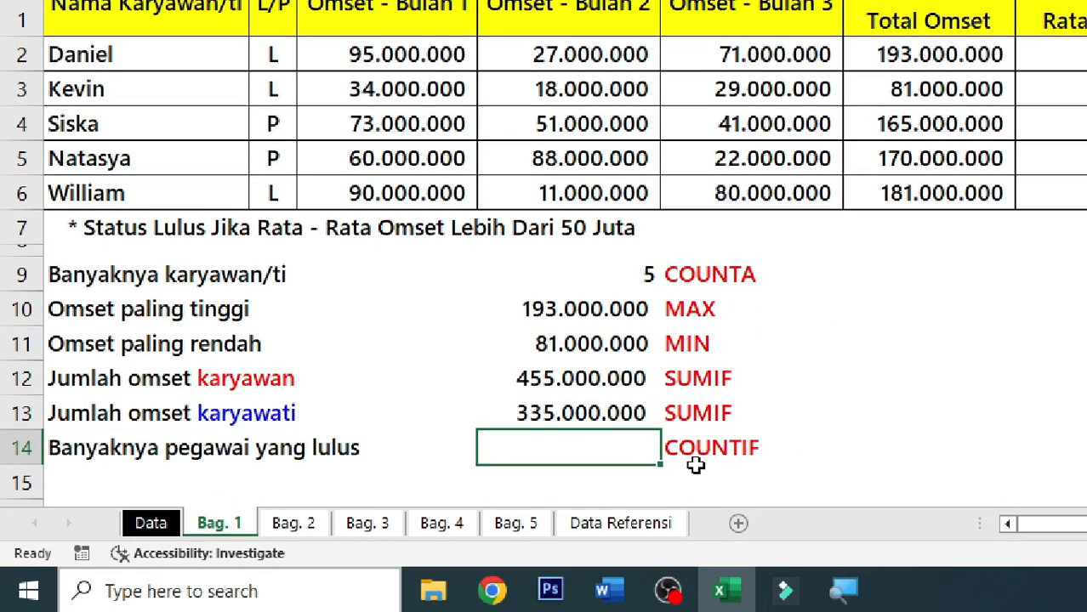
left_click(696, 552)
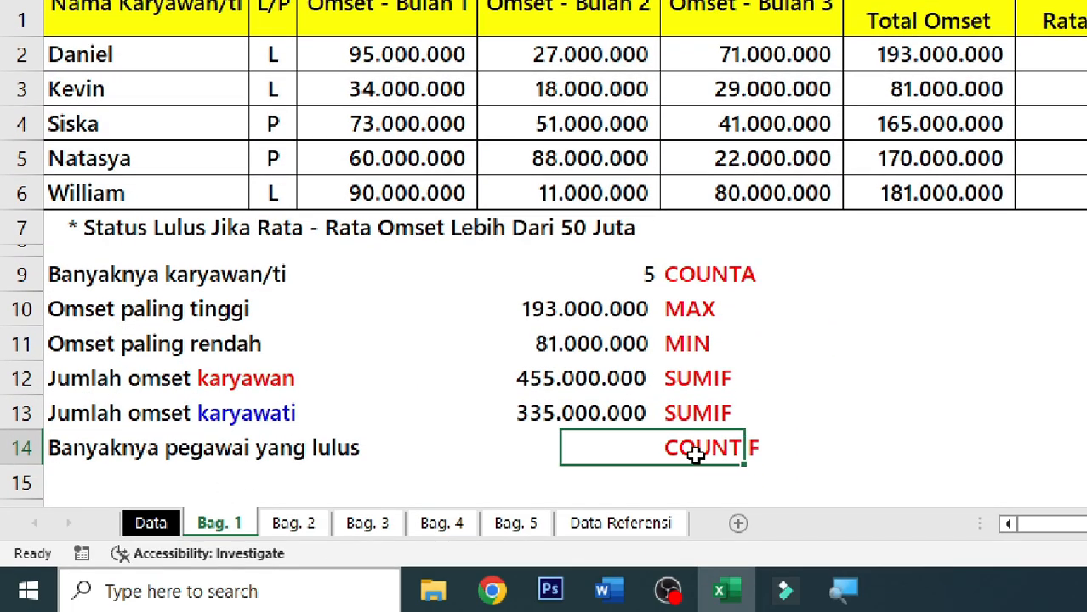
left_click(643, 448)
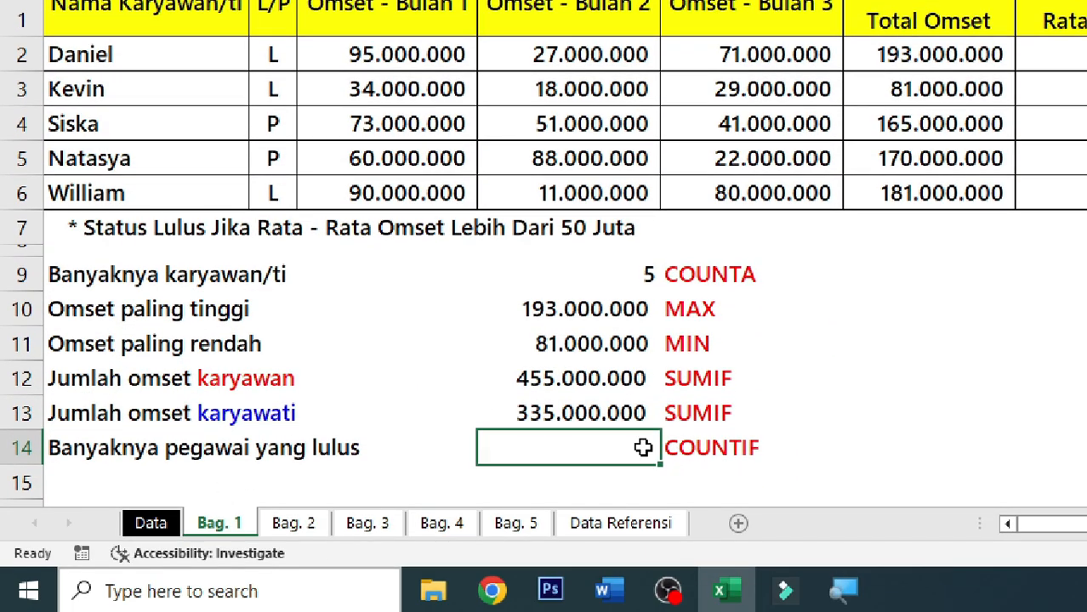
left_click(734, 449)
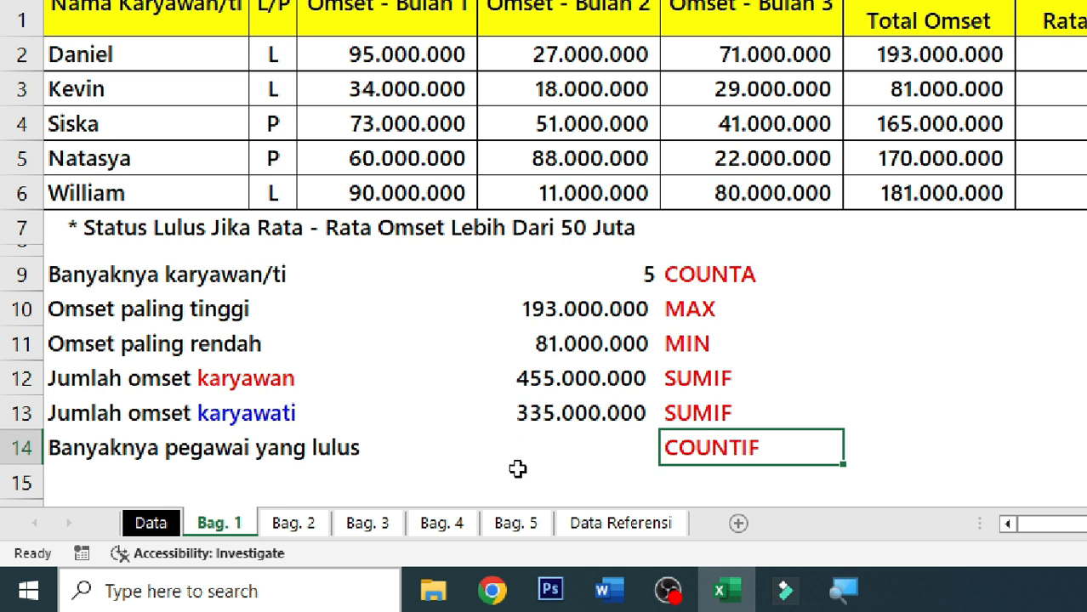
left_click(597, 460)
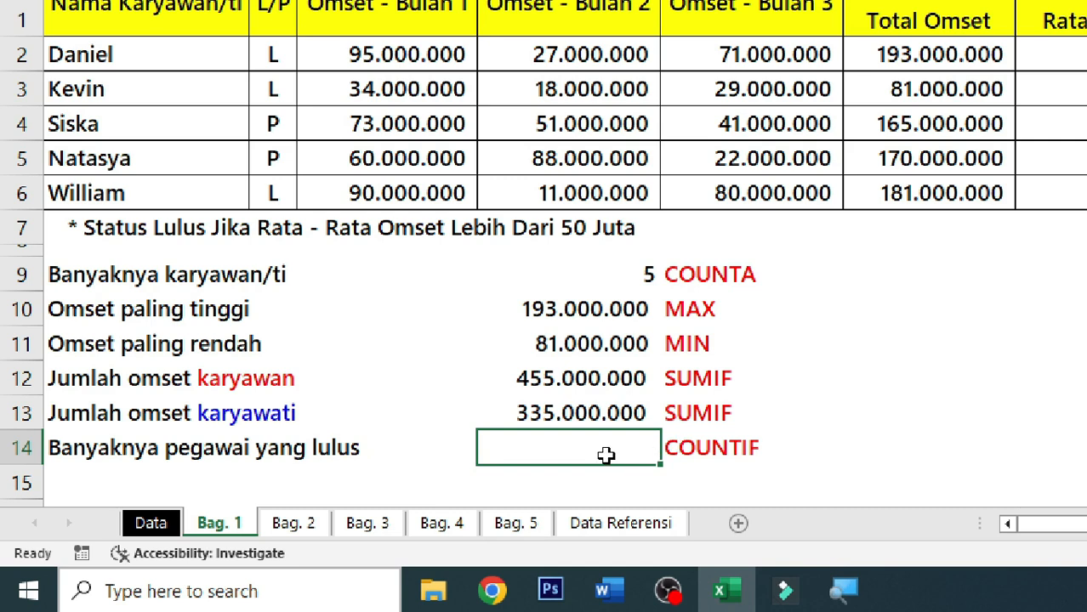
- Color only the word lulus red in the Banyaknya pegawai yang lulus label in row 14
left_click(308, 450)
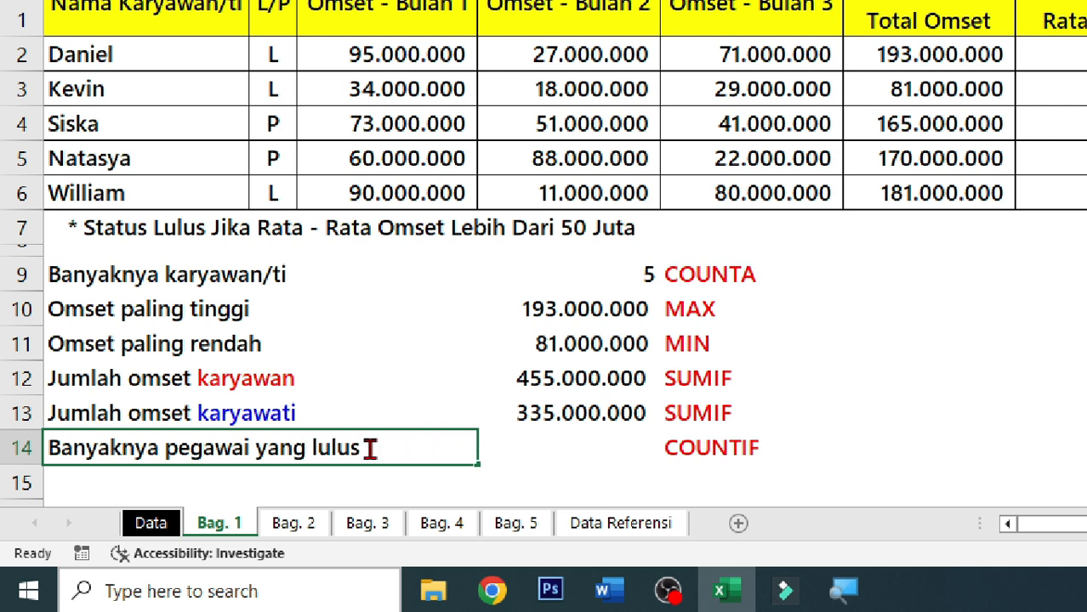
left_click_drag(370, 449, 311, 448)
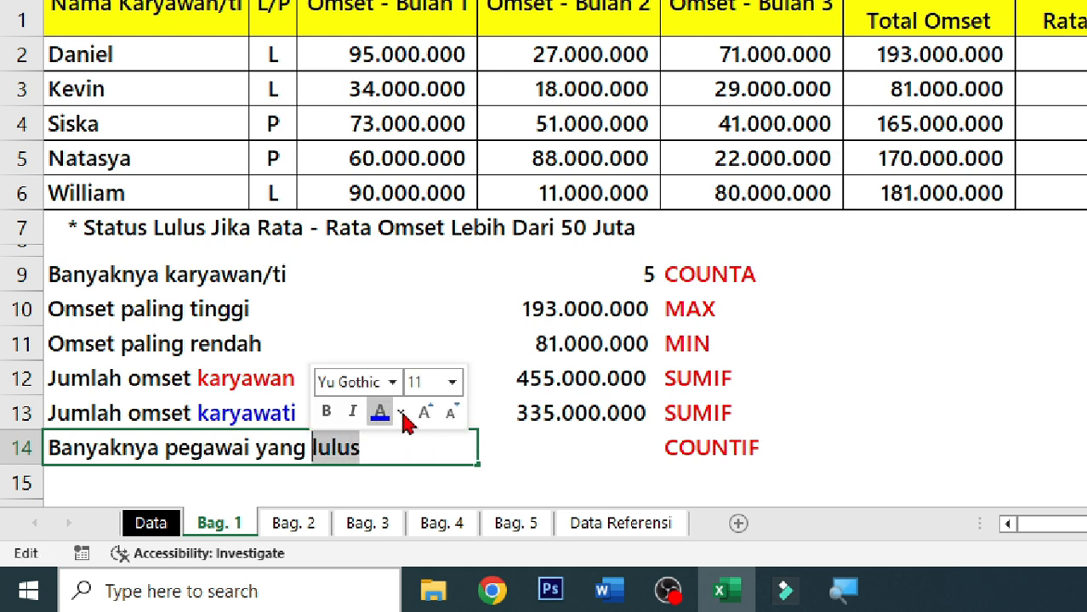
left_click(402, 414)
left_click(395, 304)
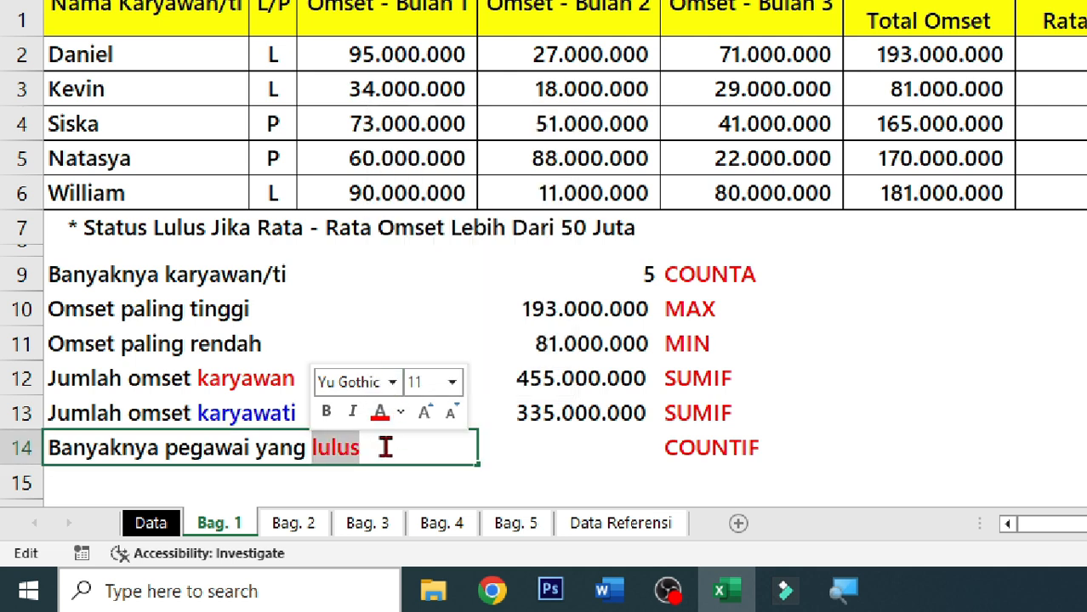
- Enter =COUNTIF(H2:H6;"Lulus") in D14 to count the employees who passed
left_click(546, 455)
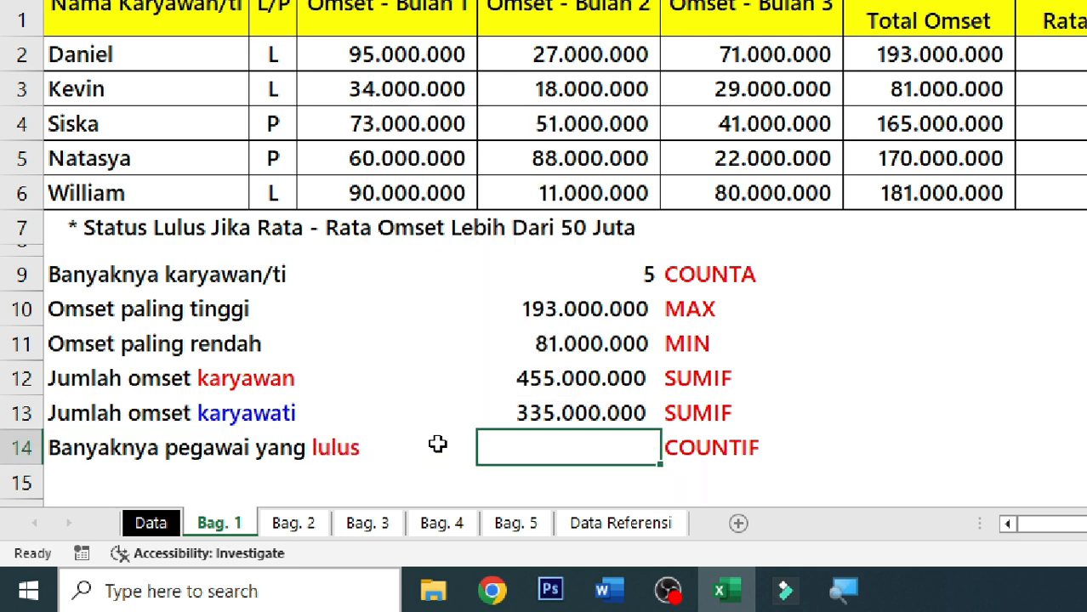
type("=COUNT")
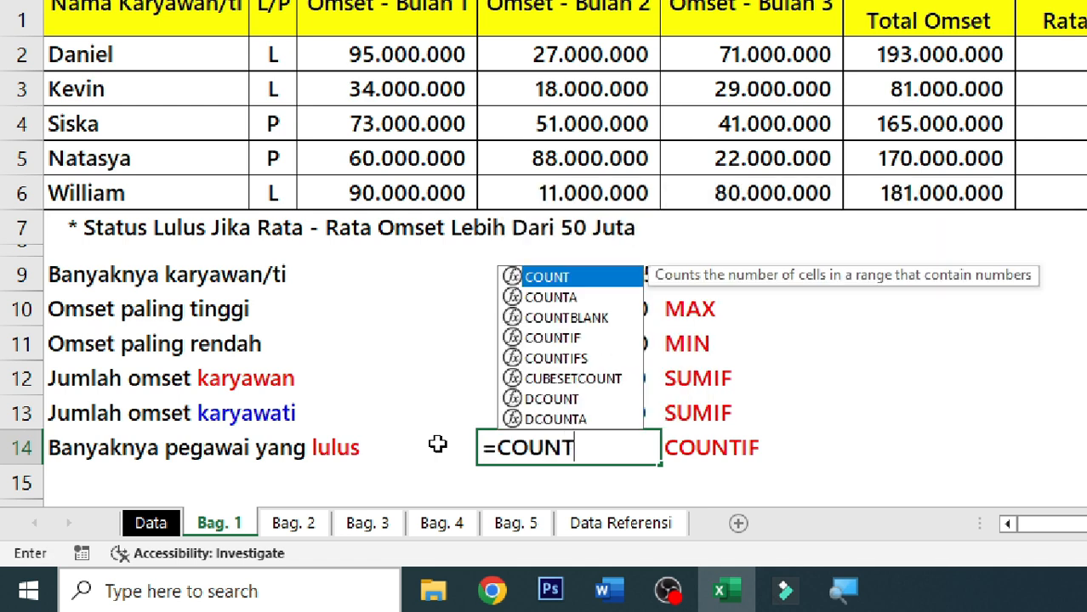
type("IF(")
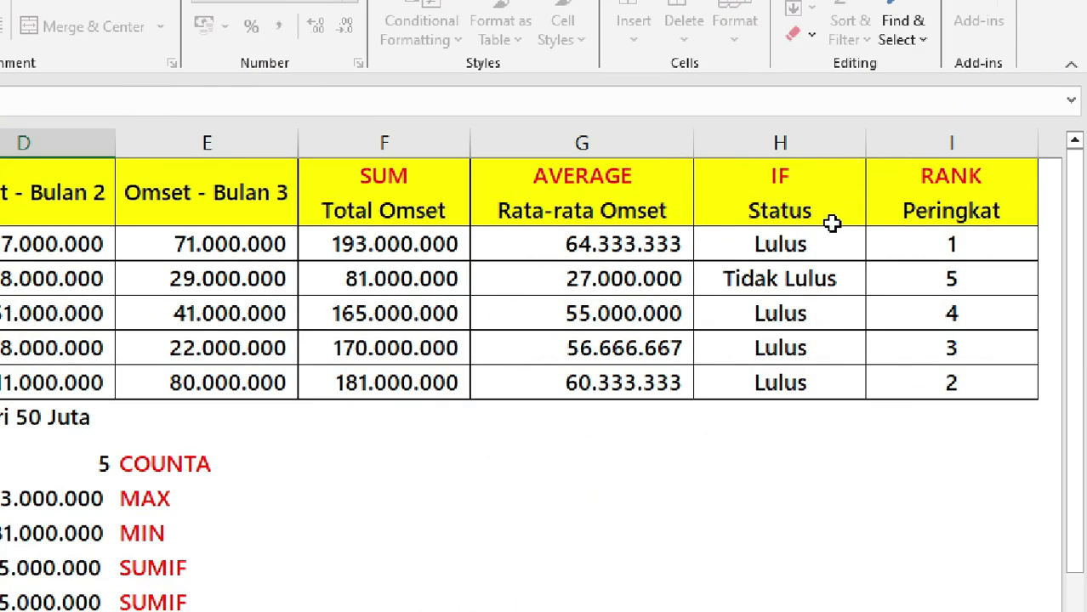
left_click_drag(808, 242, 801, 383)
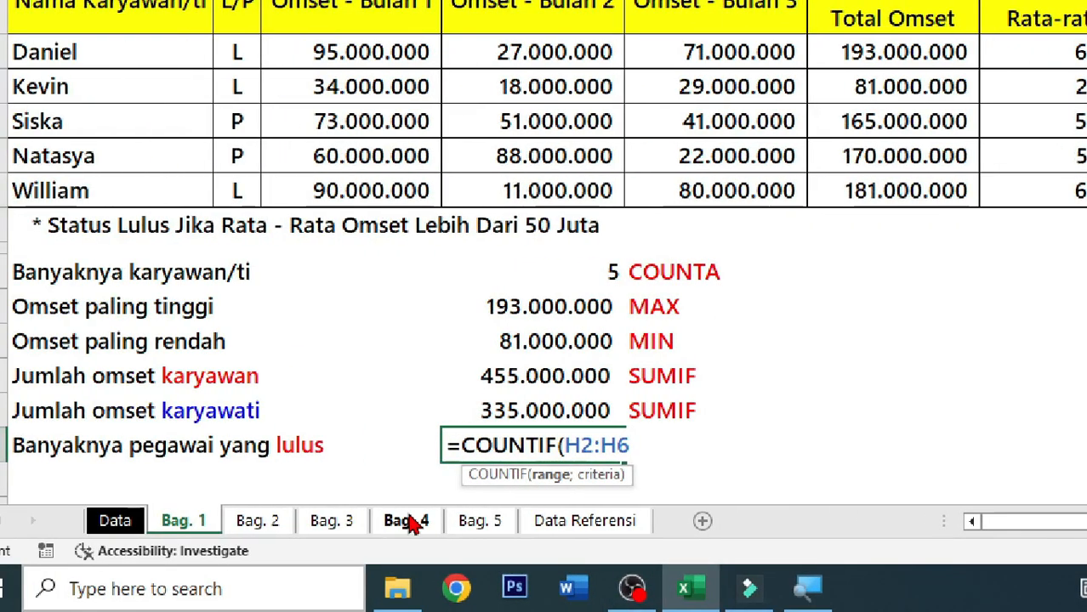
type(";\"Lulus")
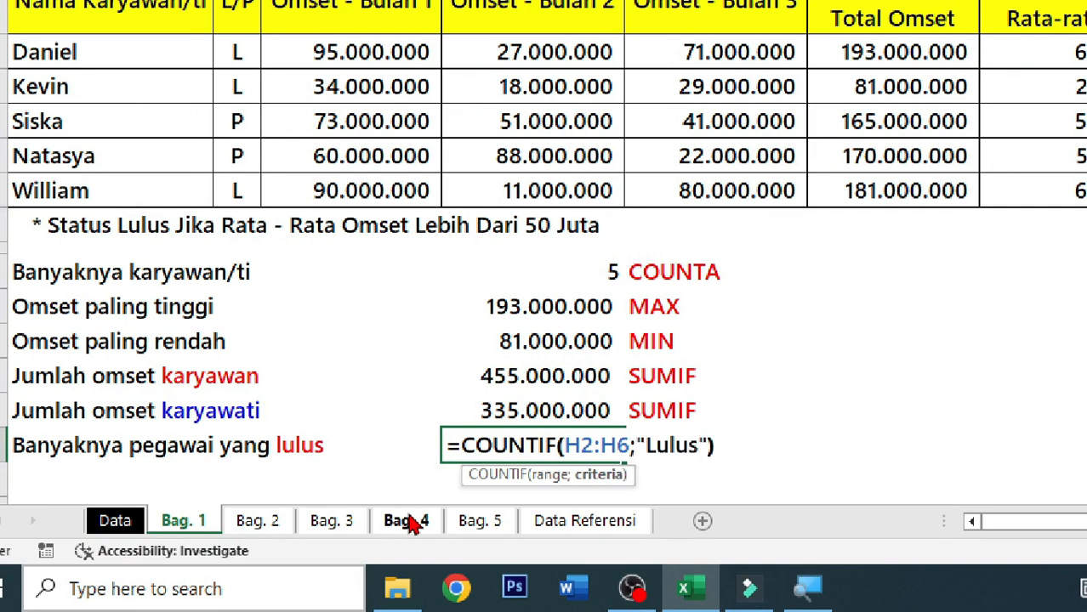
key("ctrl+Return")
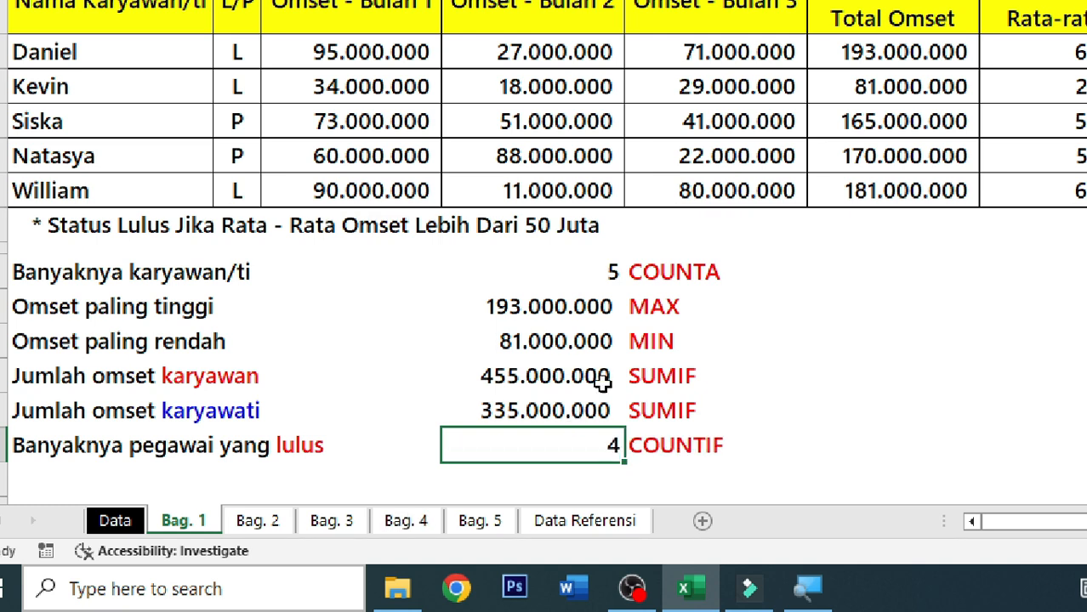
- Check the COUNTIF result in D14 against the Lulus entries in the Status column
left_click(271, 450)
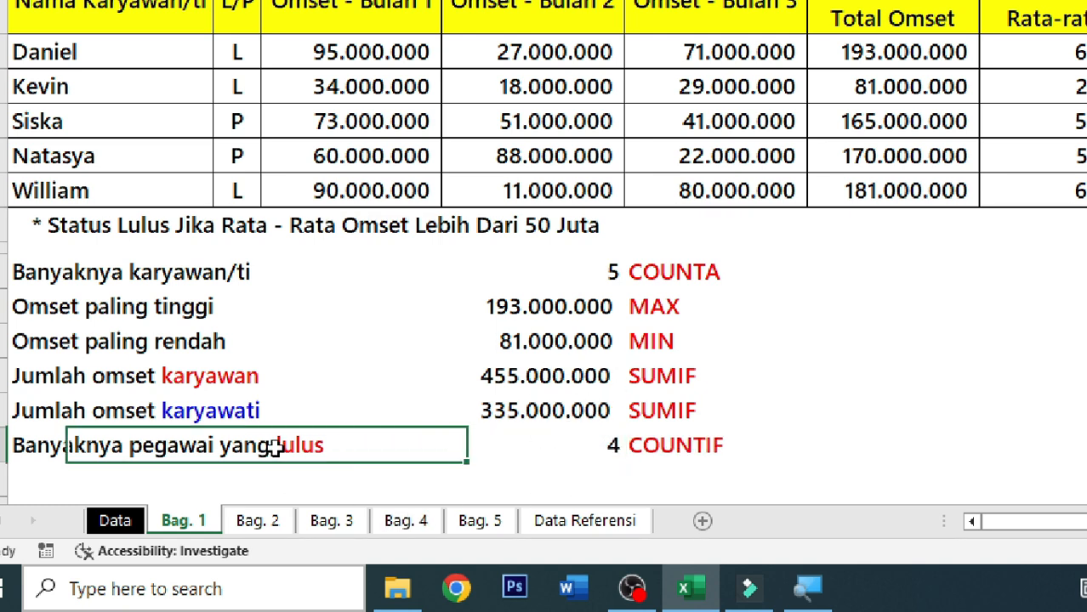
left_click(608, 449)
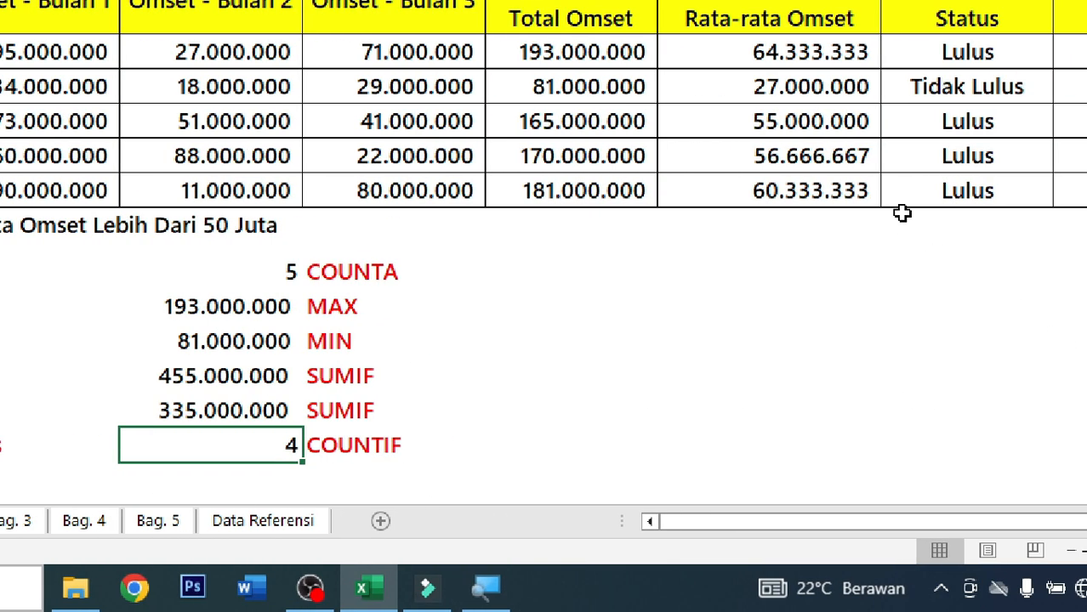
left_click(965, 73)
left_click(961, 155)
left_click_drag(960, 181, 961, 214)
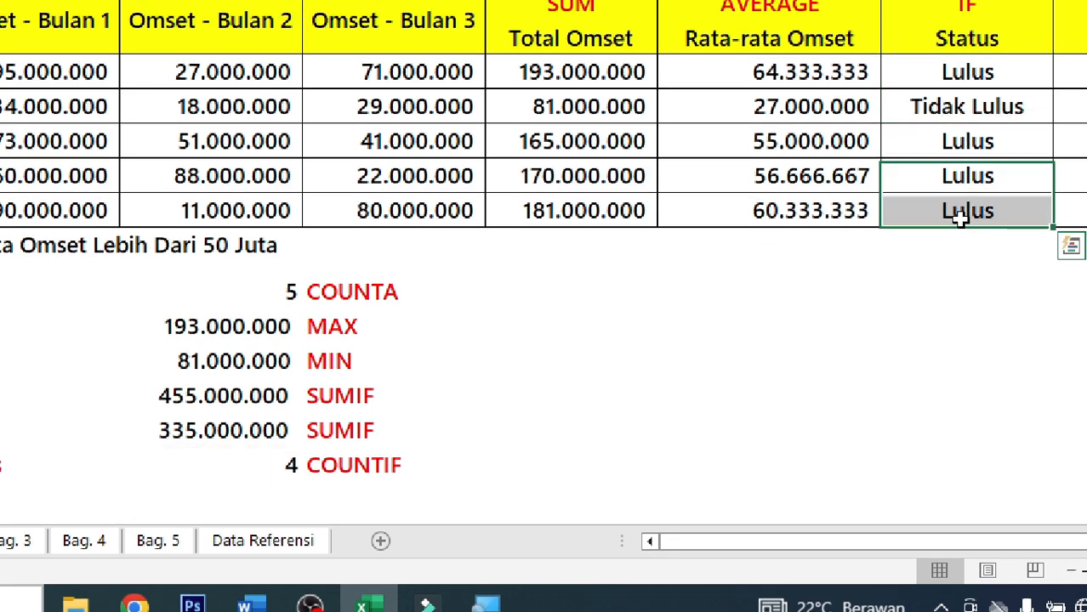
left_click(961, 216)
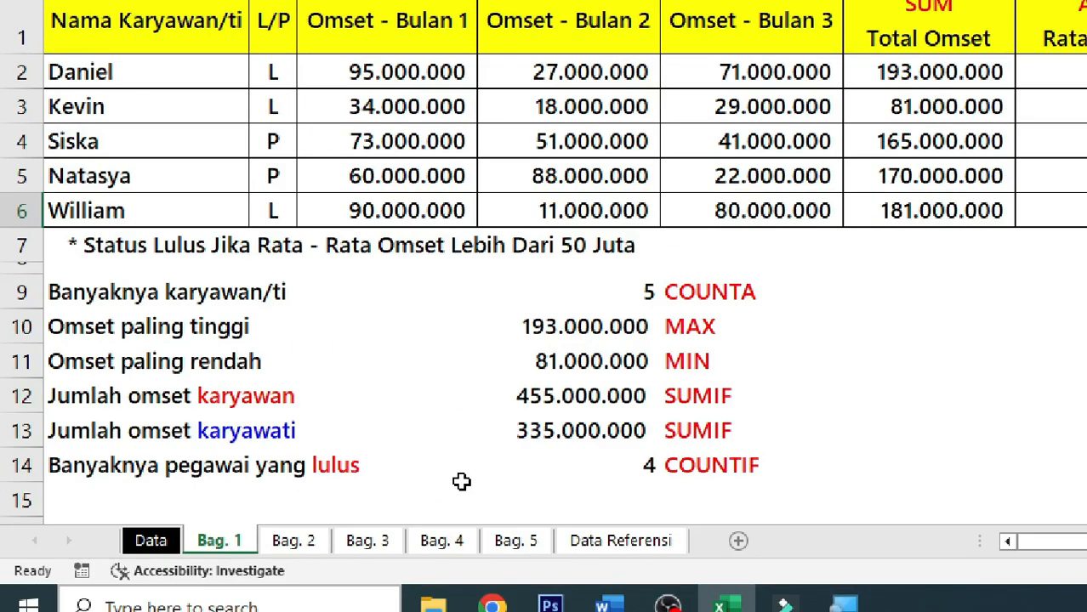
left_click(461, 483)
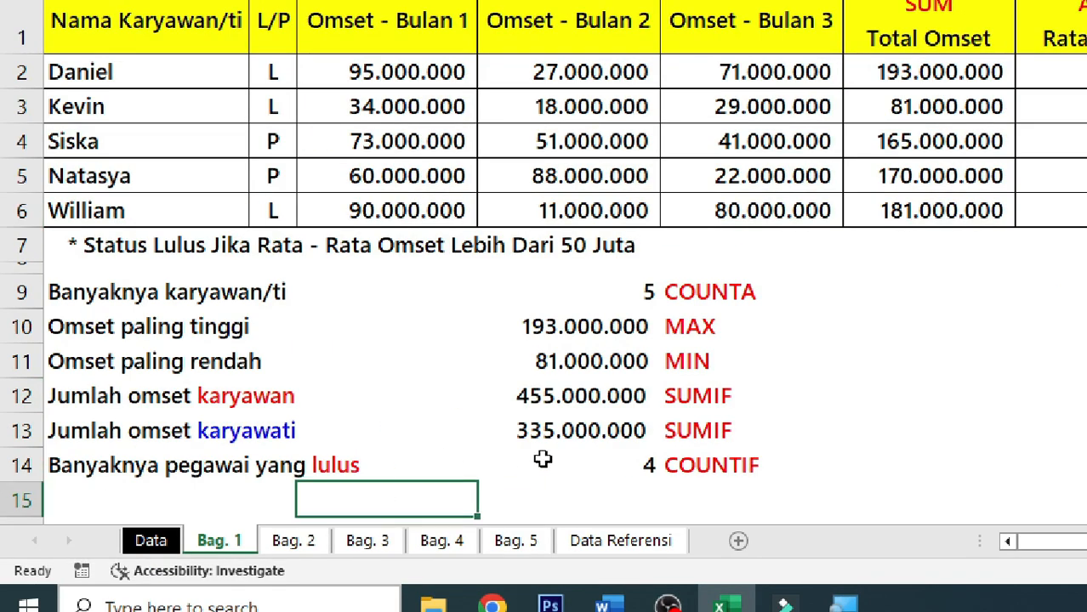
left_click(561, 457)
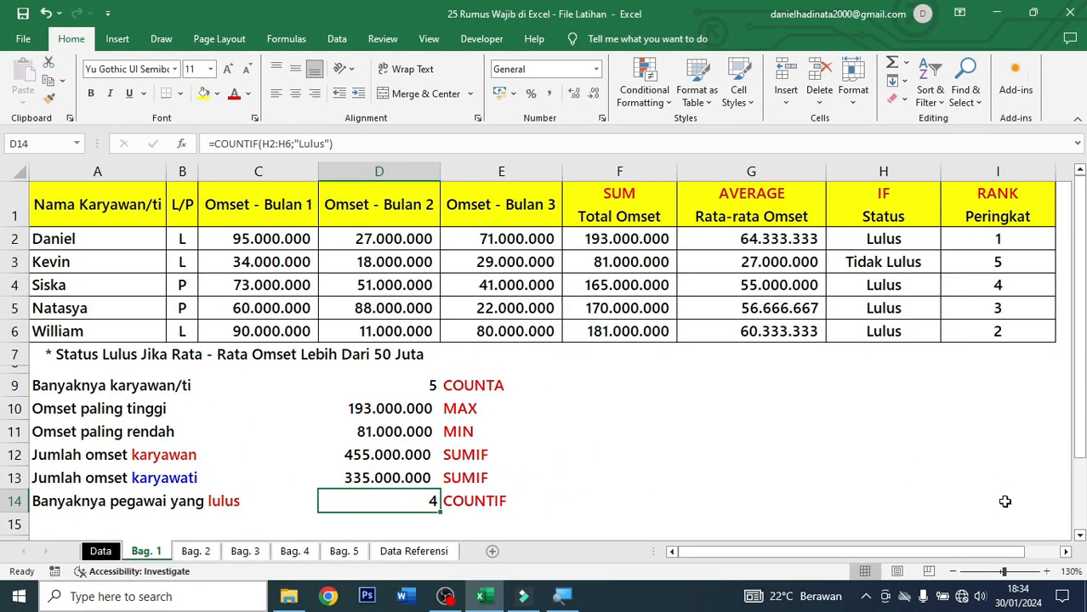
left_click_drag(1005, 502, 245, 204)
left_click(1025, 507)
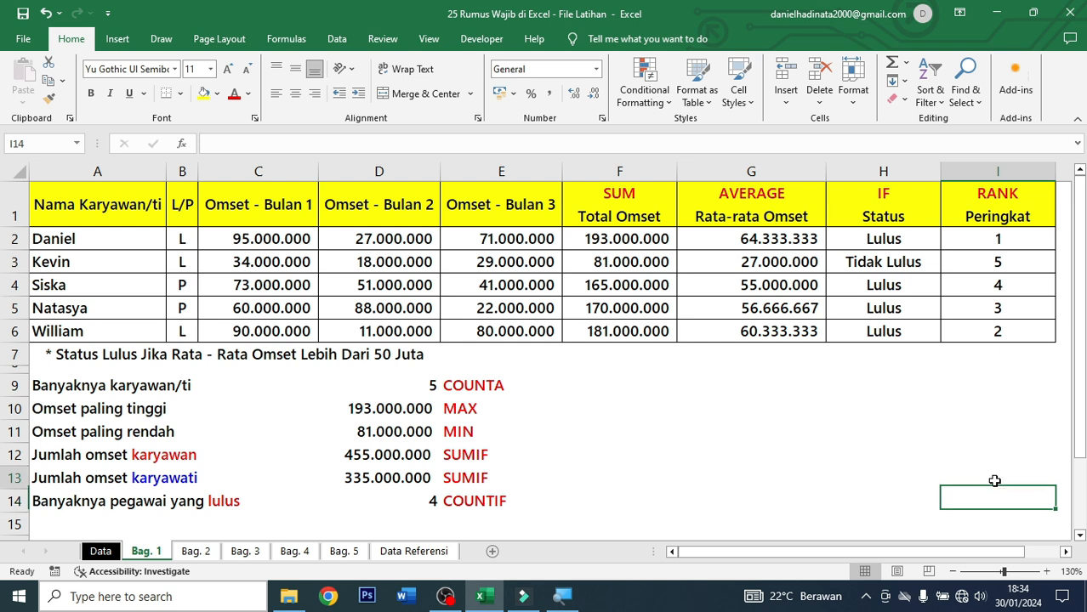
- Open the Bag. 2 sheet and examine the messy text in C1 and the TRIM exercise in row 2
left_click(196, 551)
left_click(473, 410)
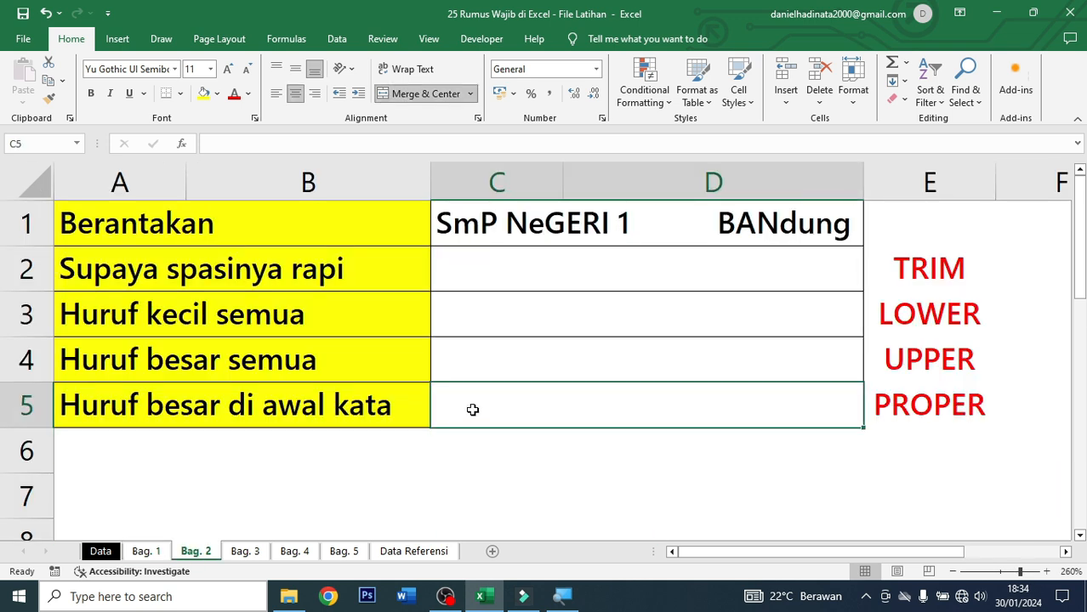
left_click(531, 270)
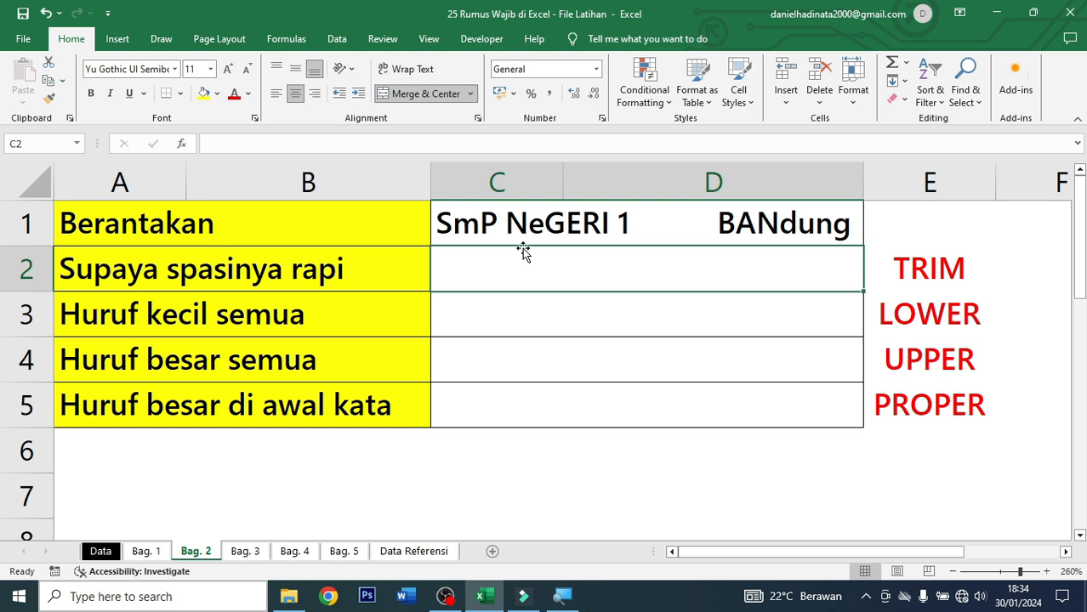
left_click(521, 237)
left_click(354, 243)
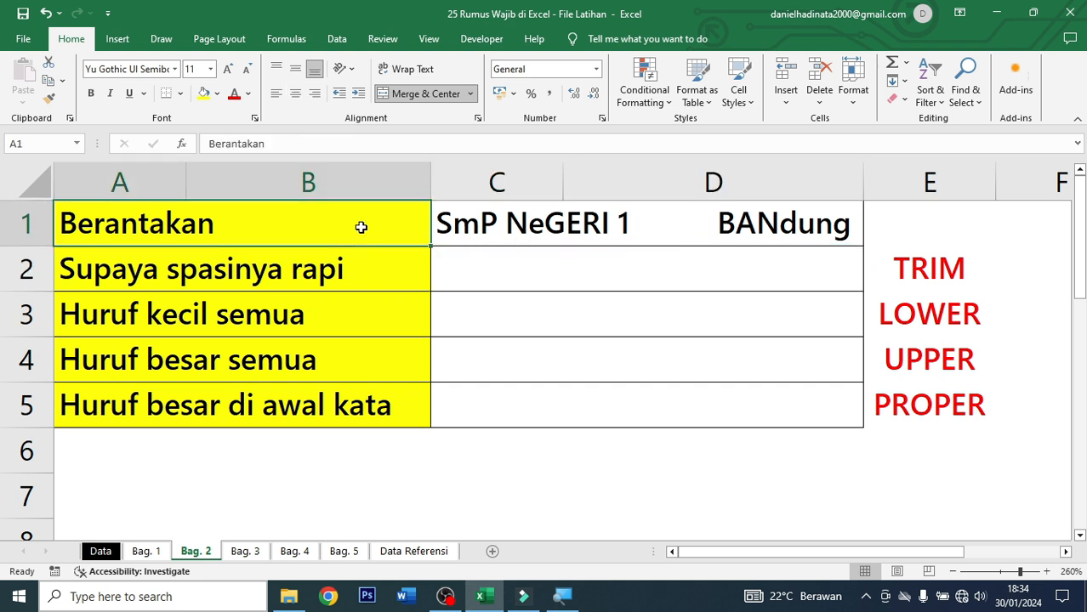
left_click(480, 207)
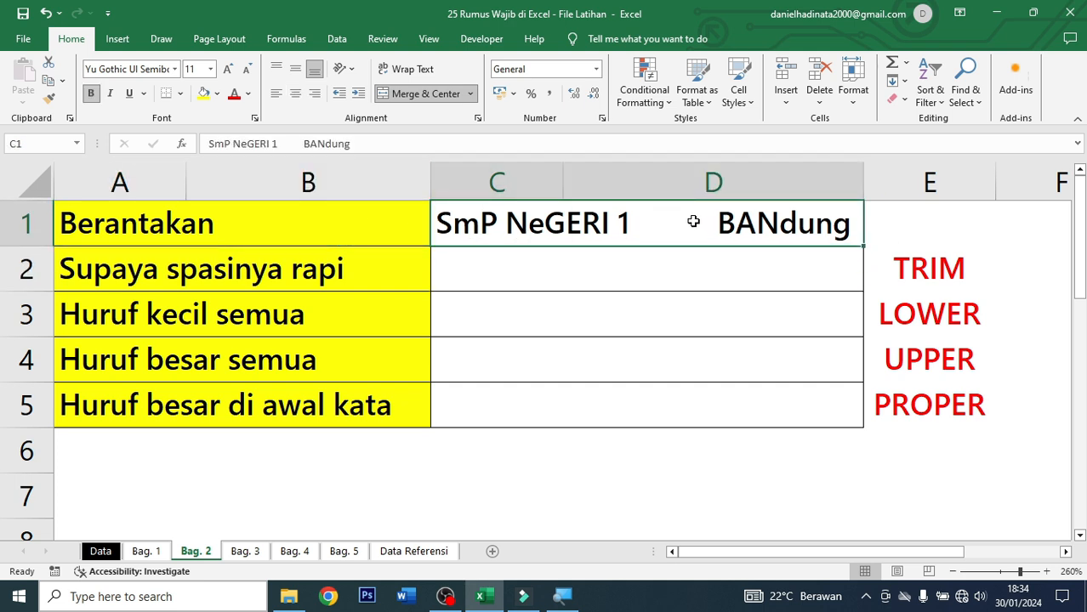
mouse_move(754, 210)
left_mouse_down()
mouse_move(759, 255)
mouse_move(759, 224)
left_mouse_up()
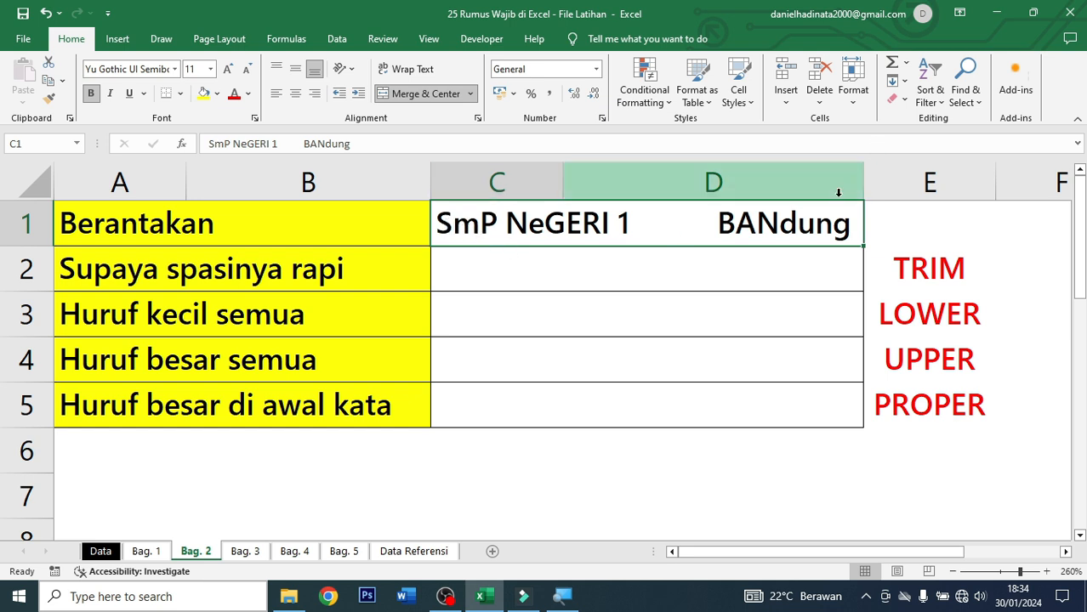
left_click(628, 271)
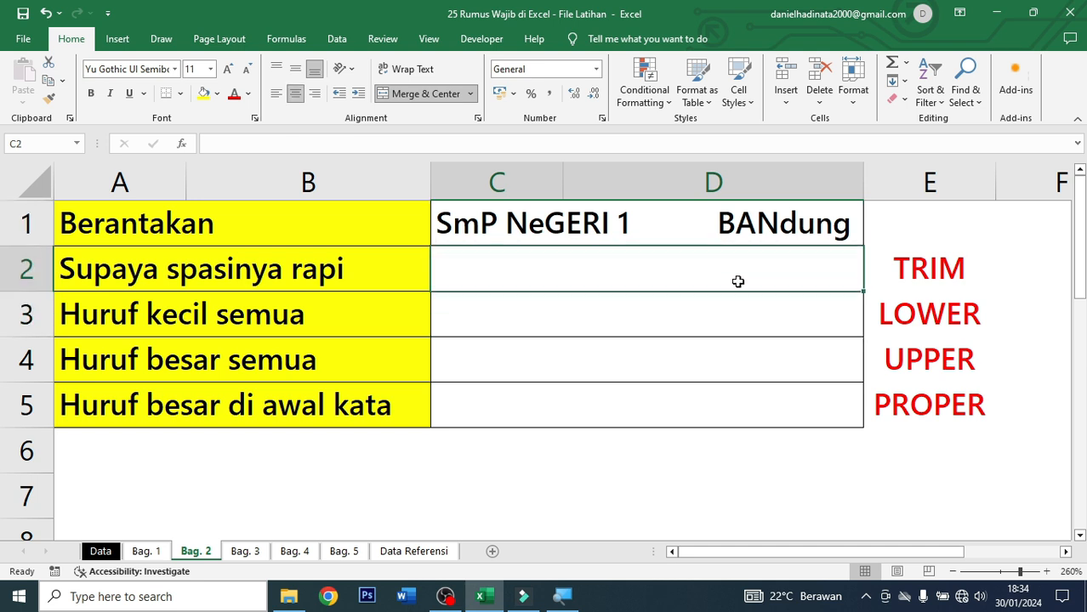
left_click(978, 270)
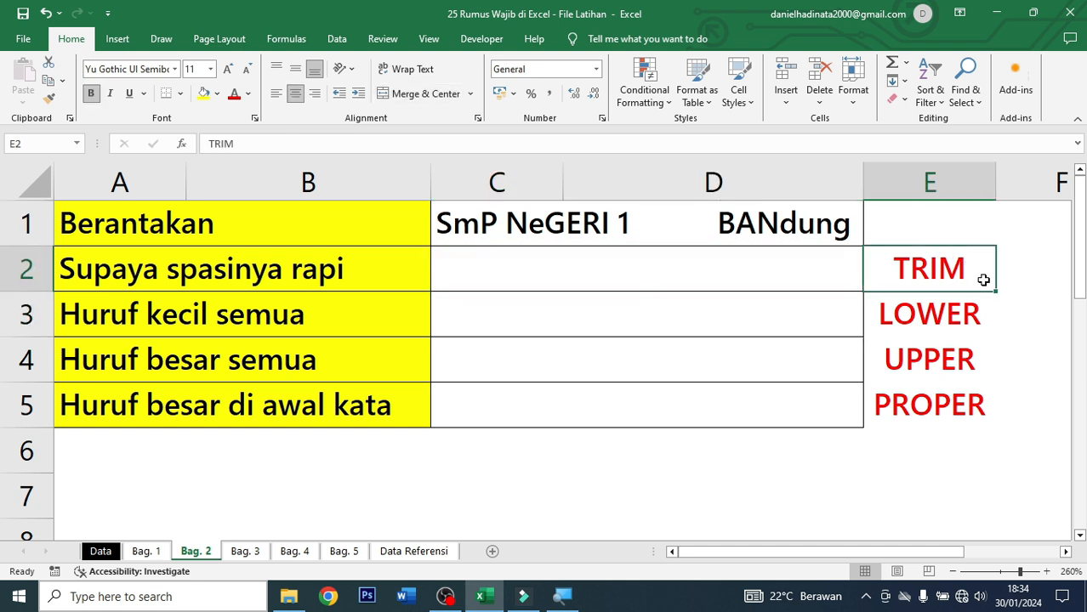
- Enter =TRIM(C1) in C2 to remove the extra spaces from the messy text
left_click(699, 268)
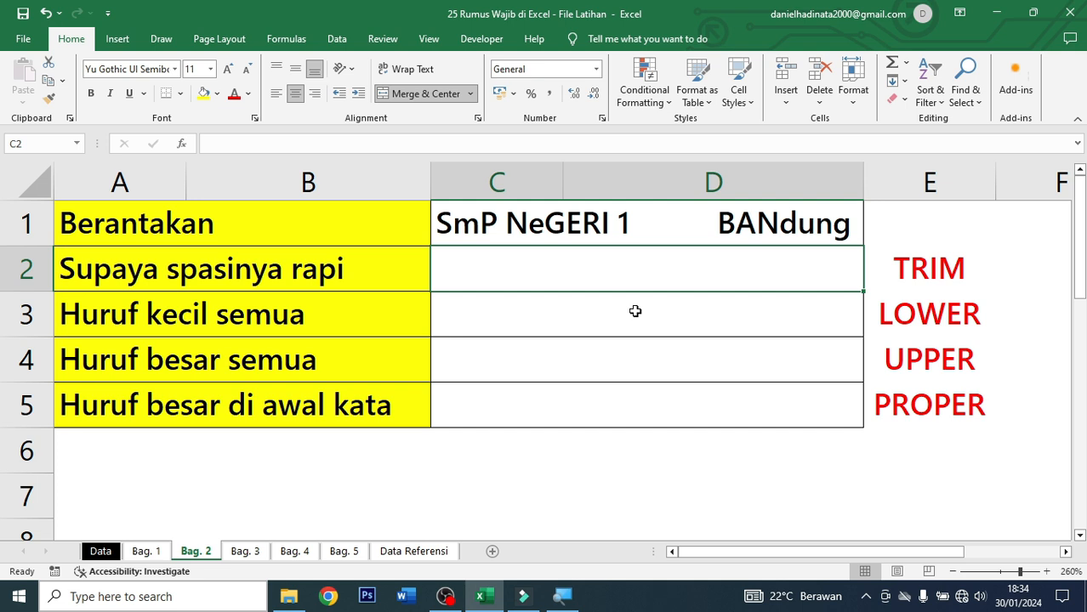
type("=")
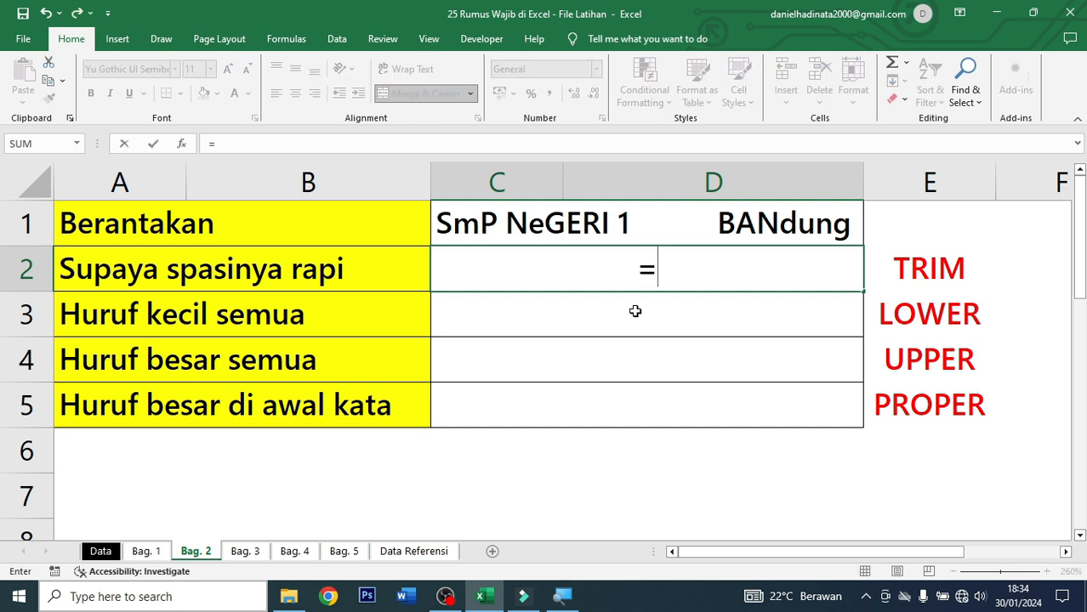
type("trim")
key("Tab")
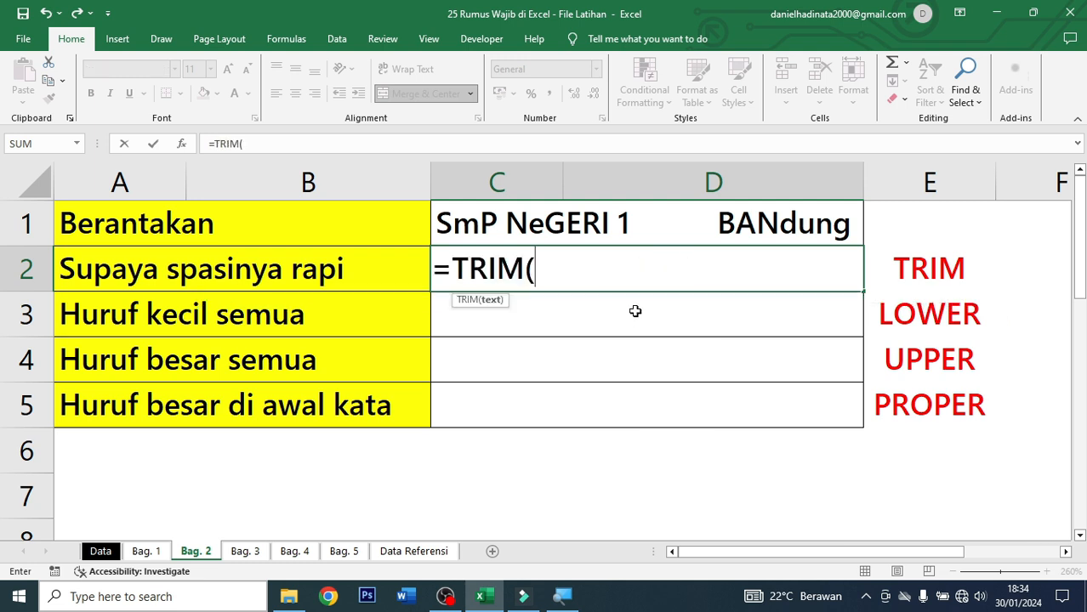
left_click(730, 226)
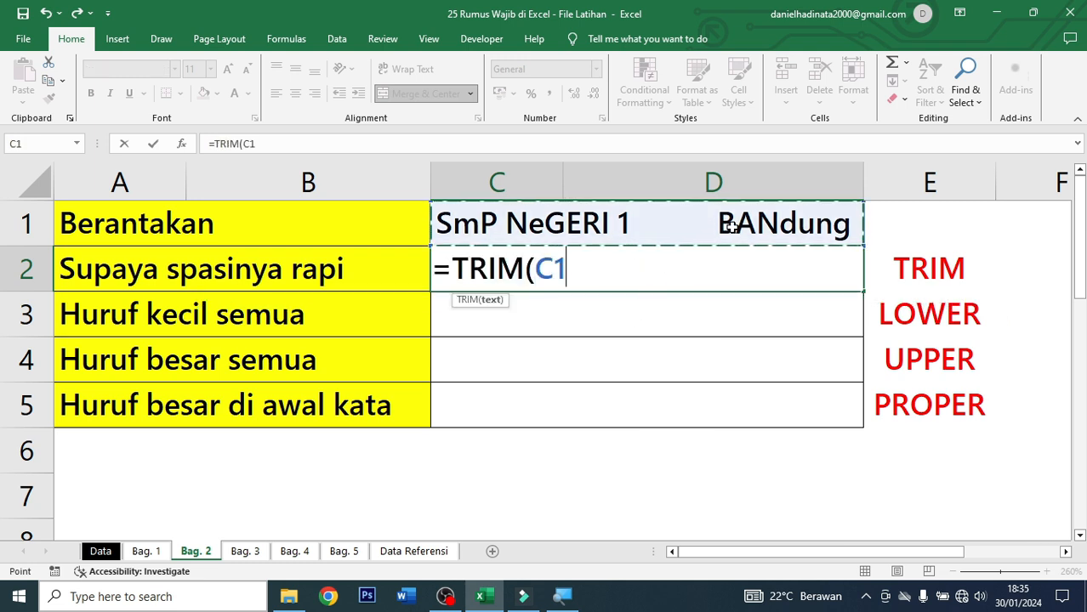
type(")")
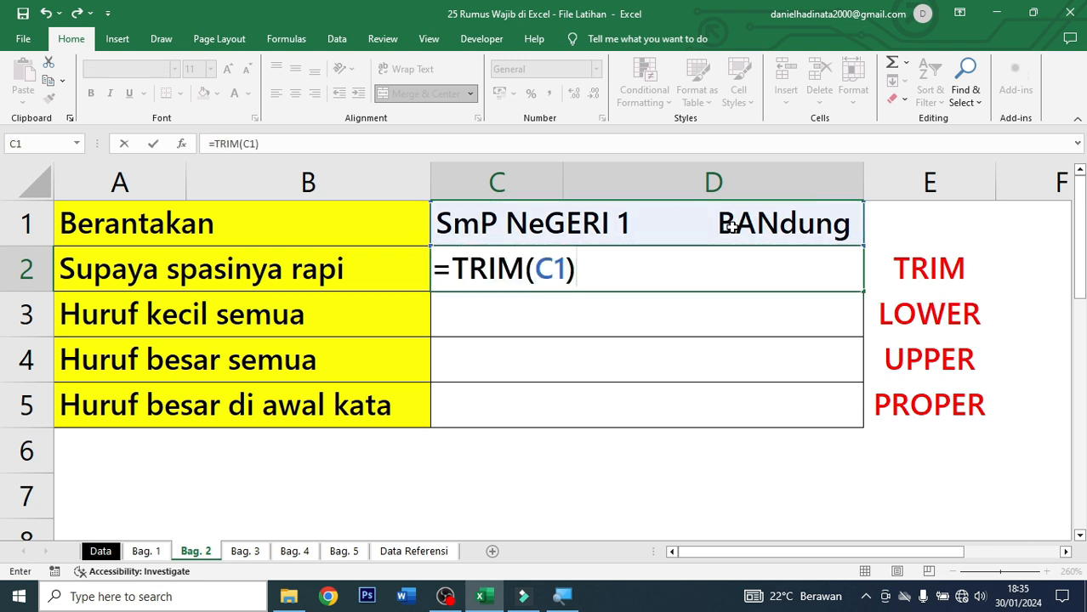
key("ctrl+Return")
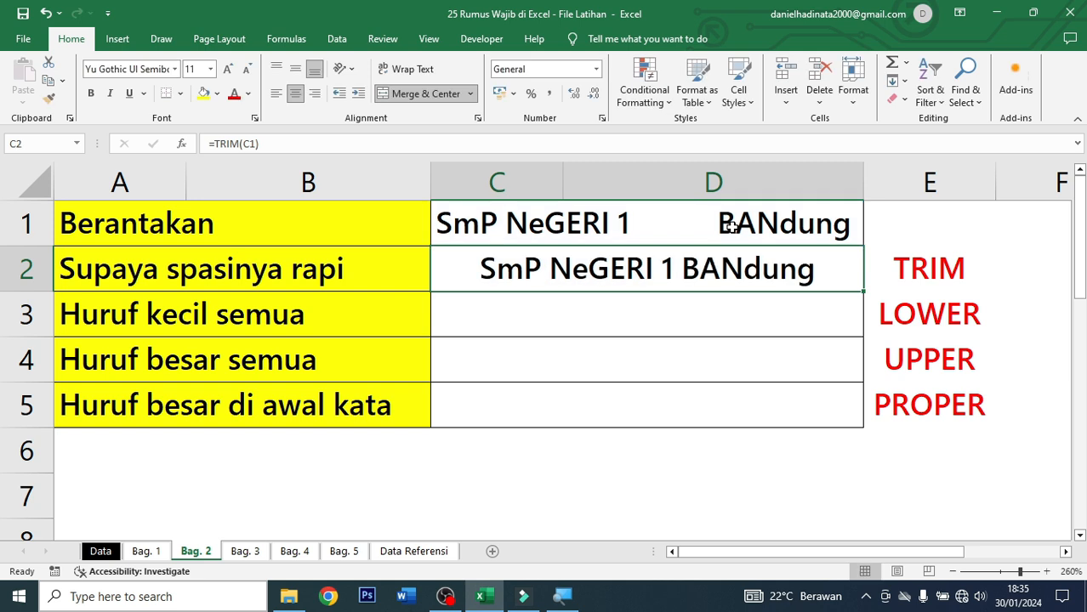
- Compare the spacing of the original text in C1 with the TRIM result in C2
left_click(707, 224)
left_click(687, 263)
left_click(710, 214)
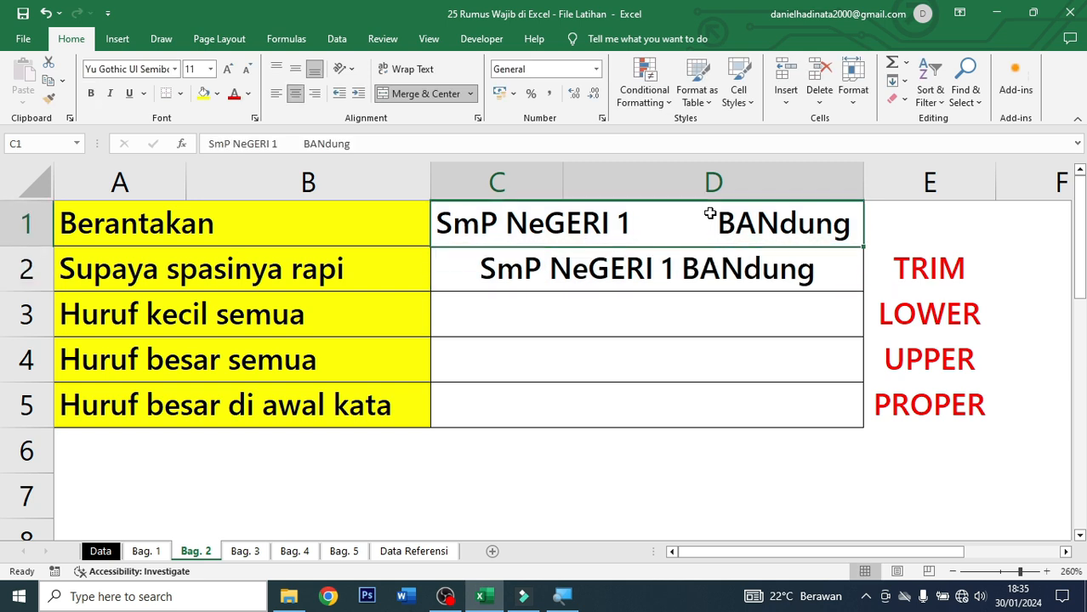
left_click(690, 274)
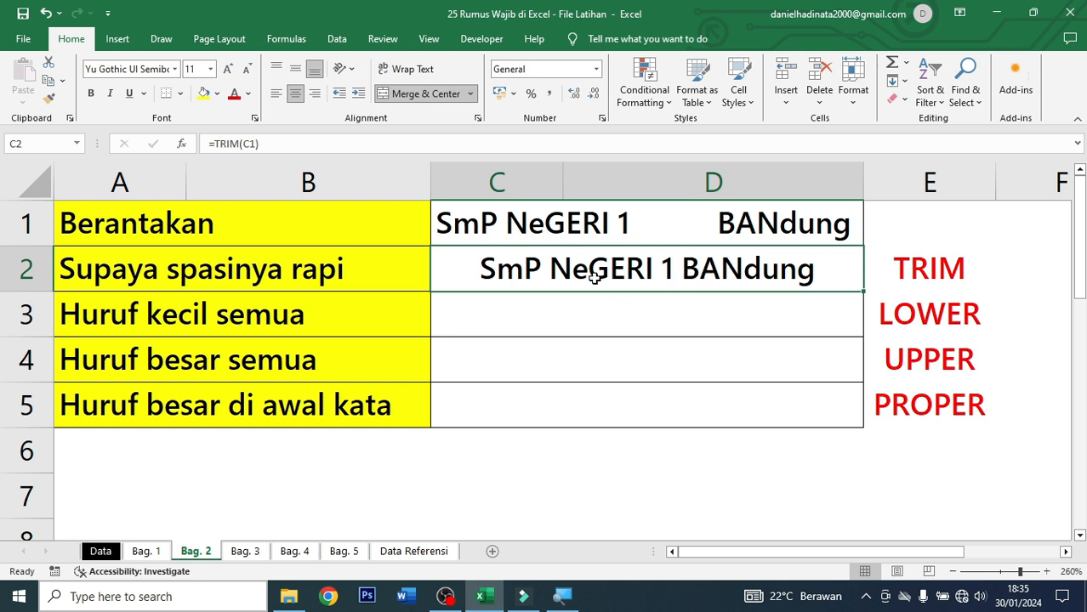
- Enter =LOWER(C1) in C3 to convert the messy text to all lowercase letters
left_click(796, 303)
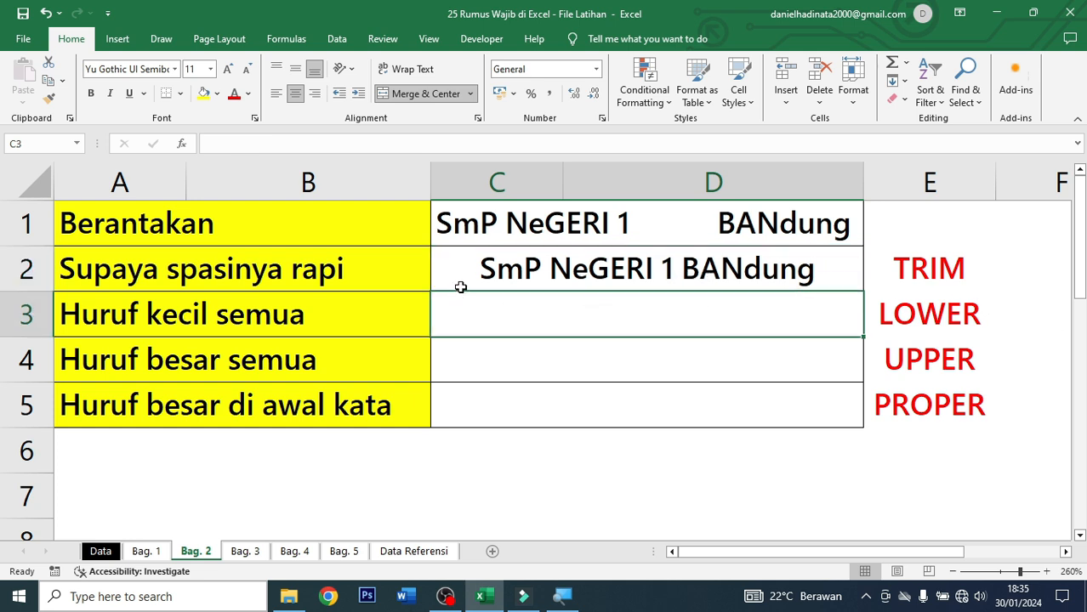
left_click(902, 306)
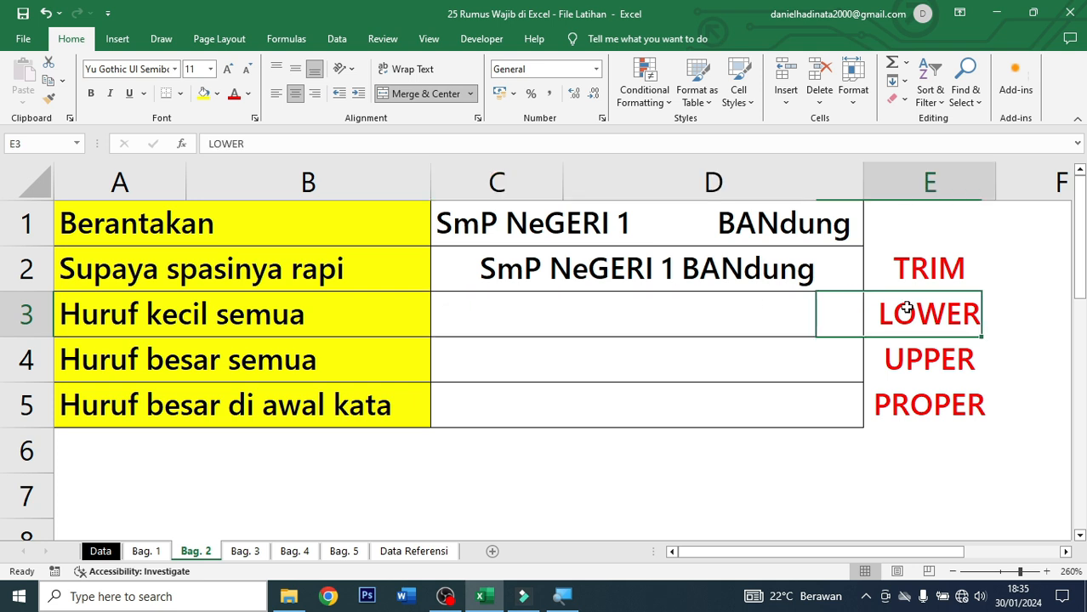
left_click(790, 312)
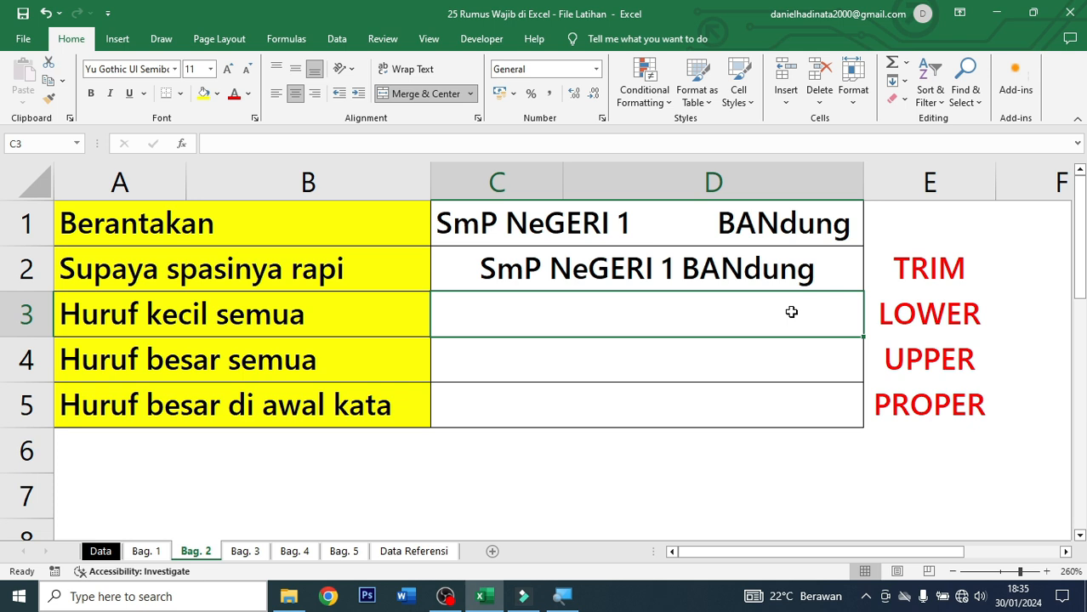
type("=lower")
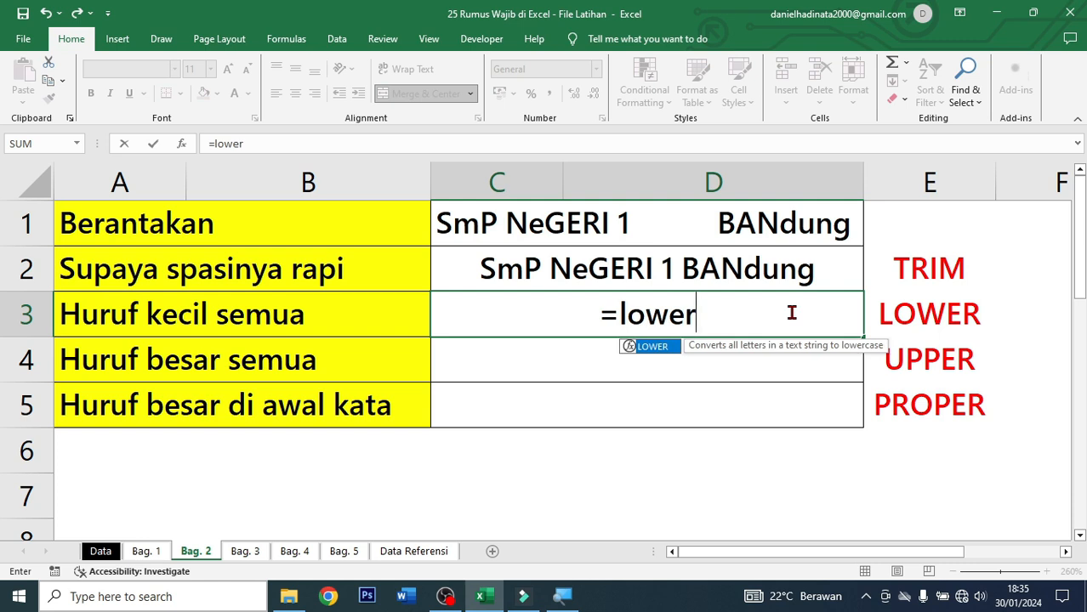
key("Tab")
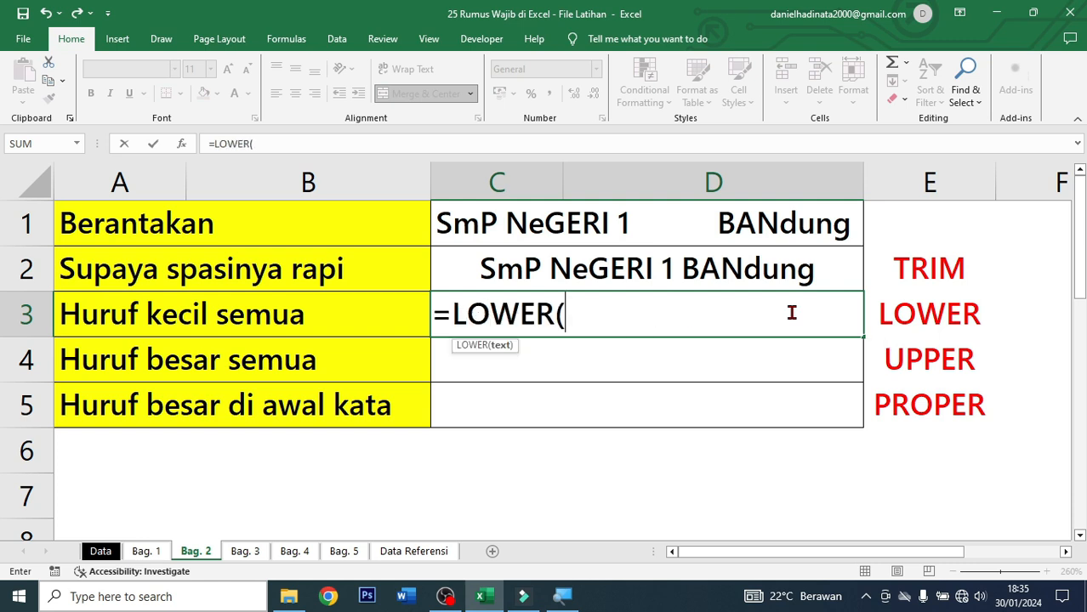
left_click(686, 224)
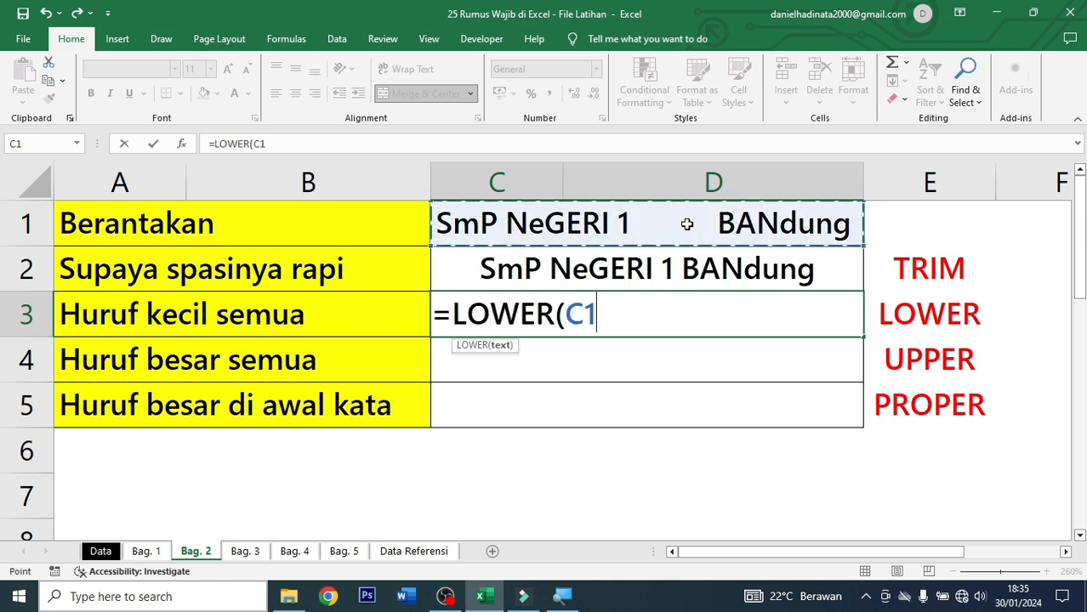
type(")")
key("ctrl+Return")
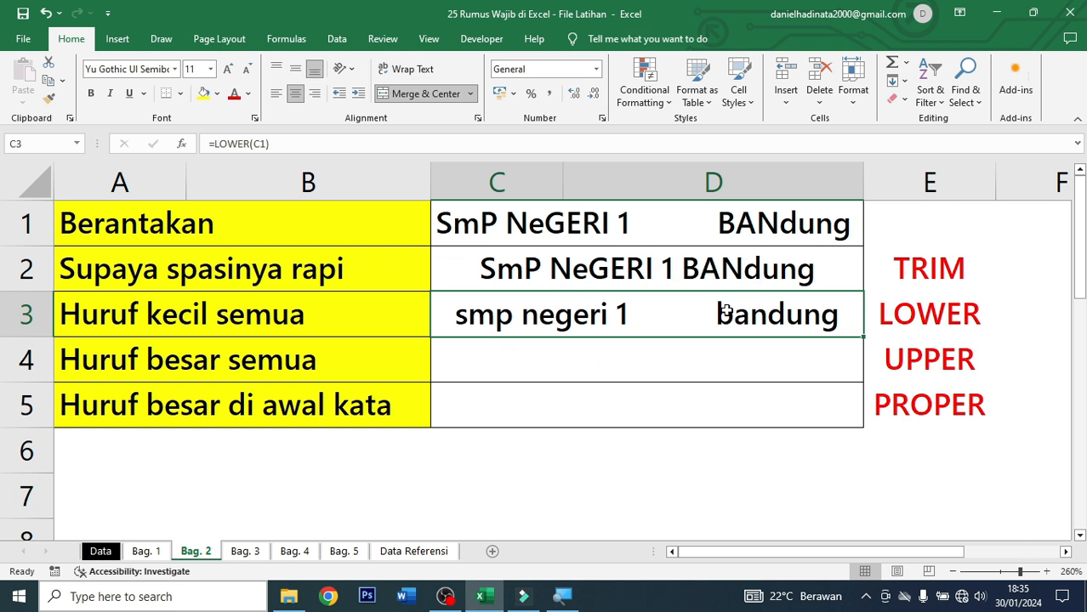
- Wrap the LOWER formula in C3 in TRIM so that it reads =TRIM(LOWER(C1))
left_click(711, 231)
left_click(697, 294)
double_click(705, 314)
left_click(452, 315)
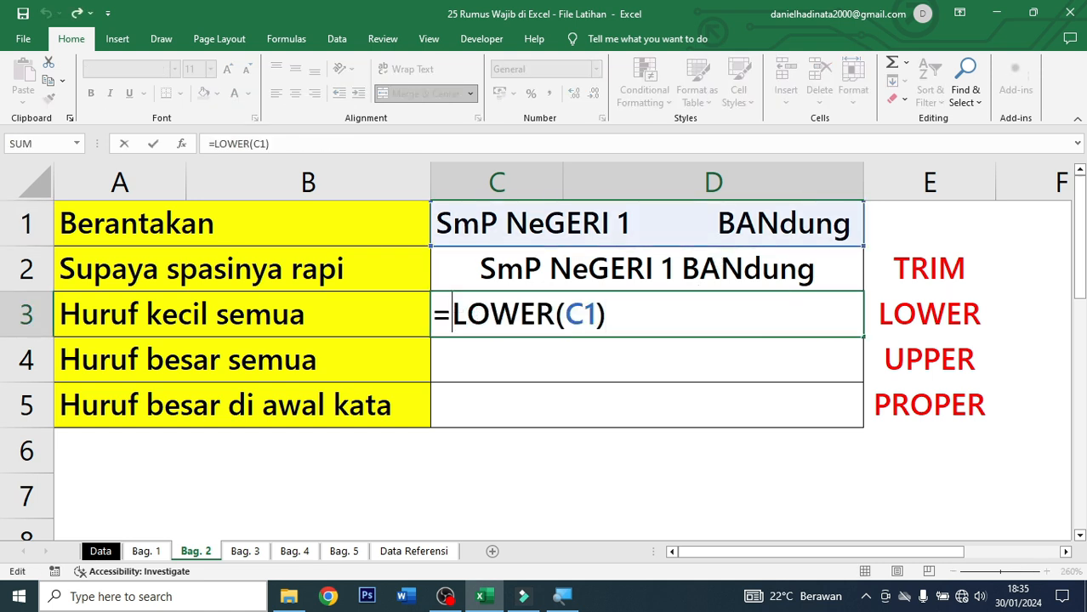
type("trim")
key("Tab")
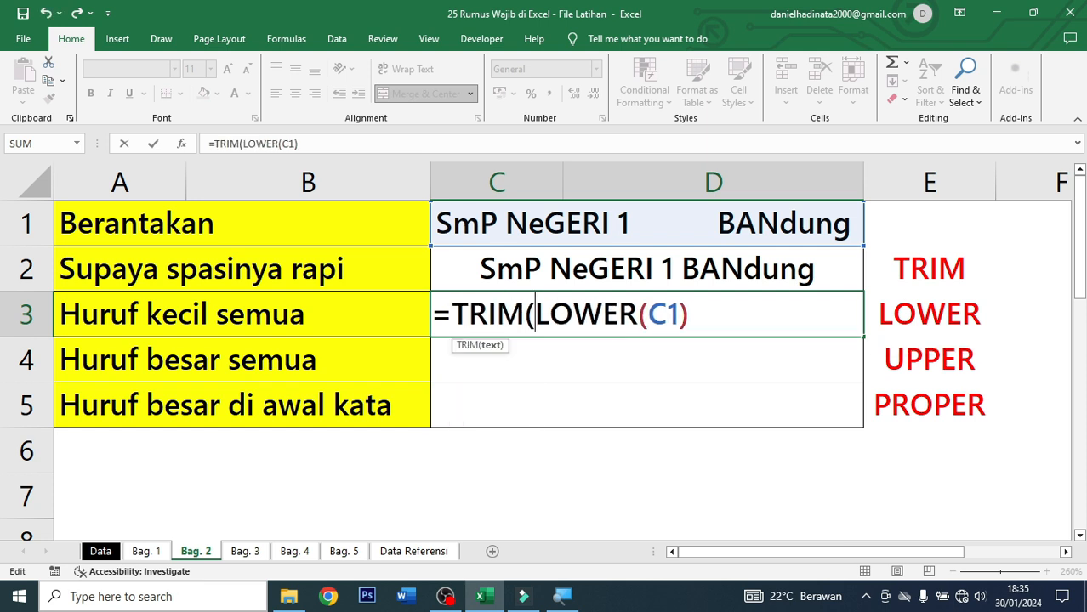
key("Right")
key("Right")
key("Right")
key("Right")
key("Right")
key("Right")
key("Right")
key("Right")
key("Right")
type(")")
key("Return")
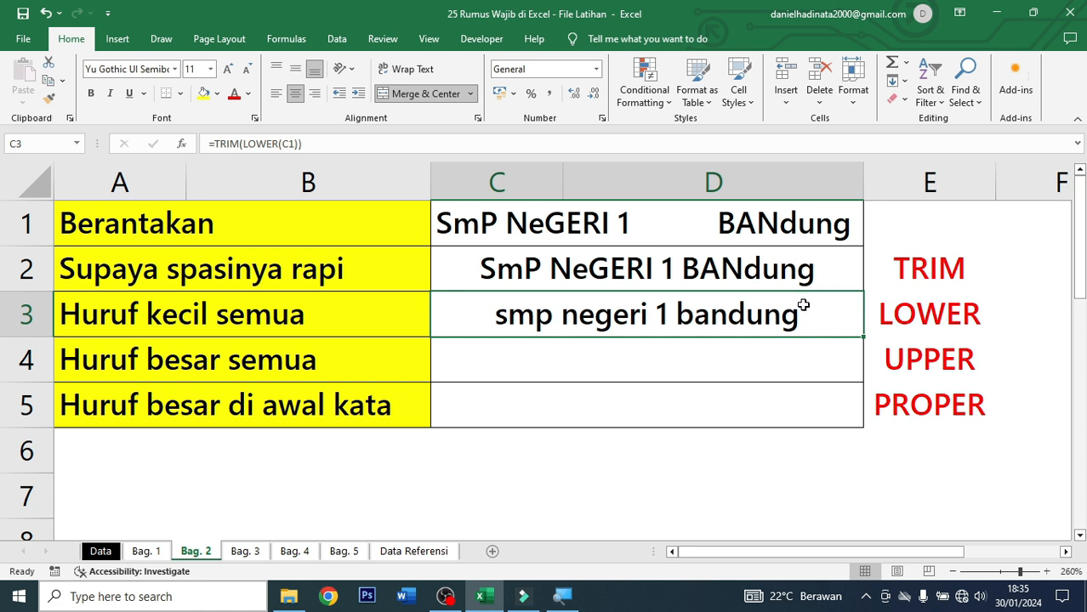
left_click(381, 316)
left_click(554, 310)
- Enter =UPPER(C1) in C4 to convert the messy text to all capital letters
left_click(623, 377)
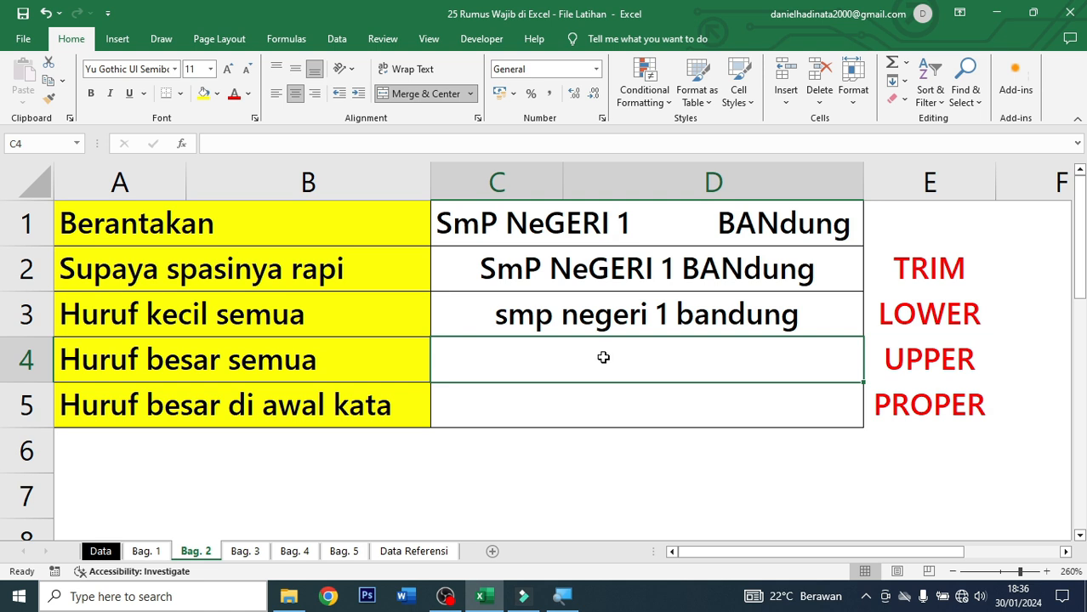
type("=upper")
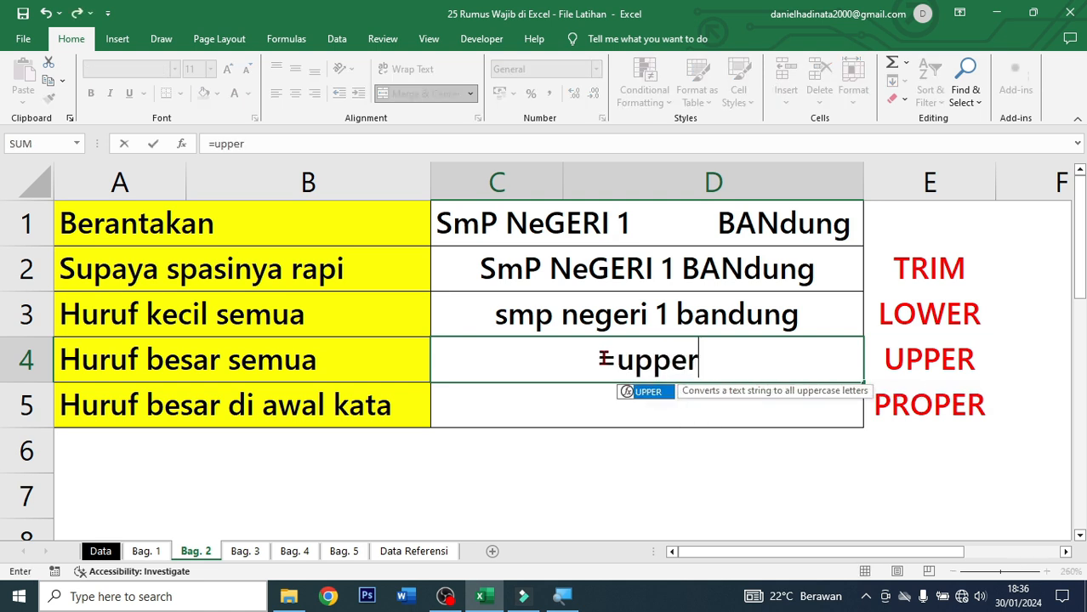
key("Tab")
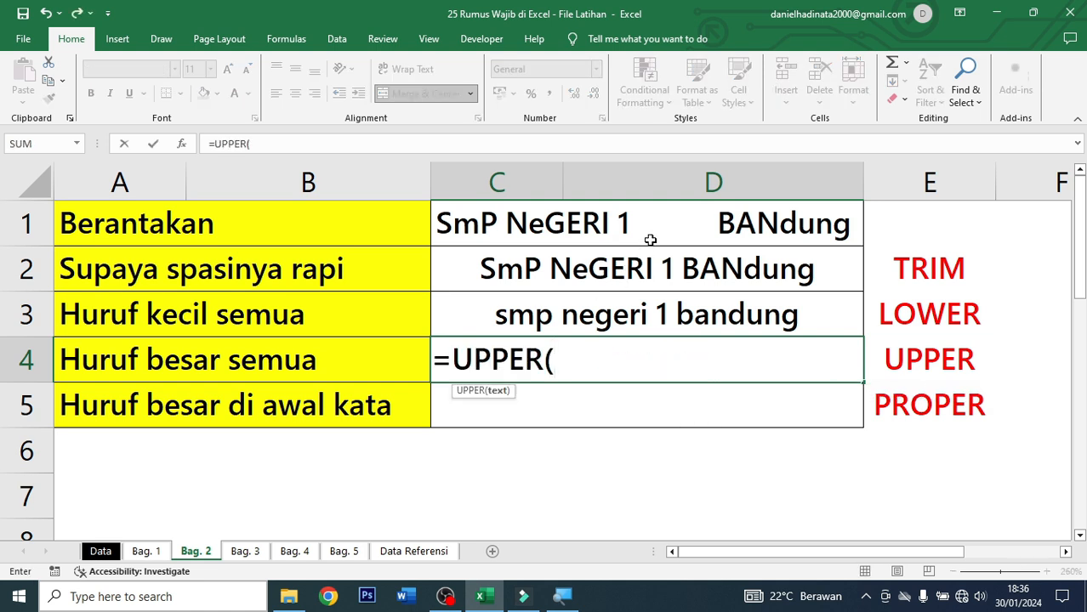
left_click(691, 210)
type(")")
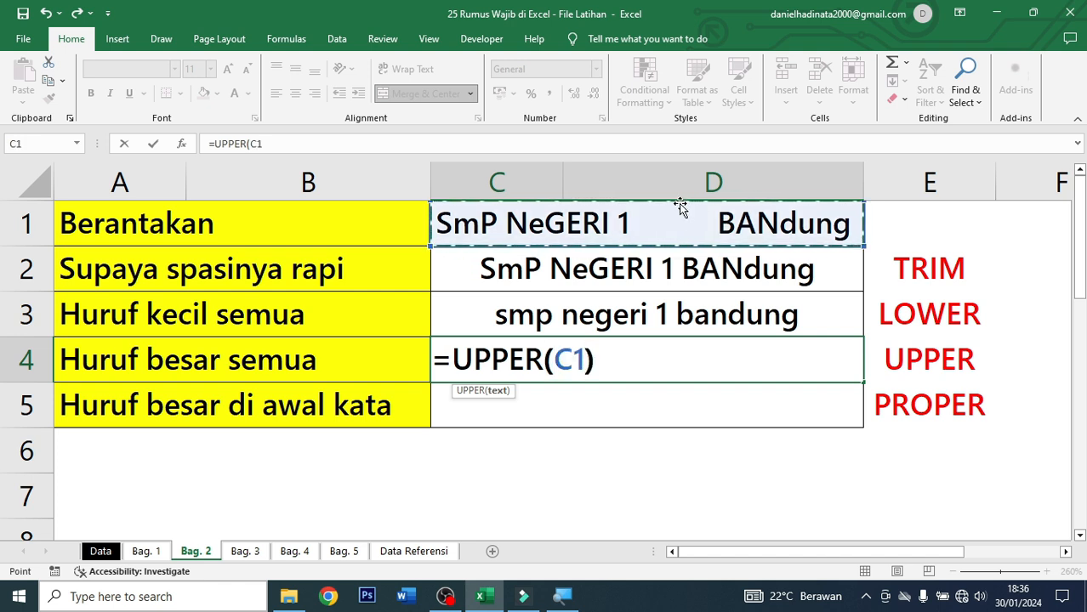
key("ctrl+Return")
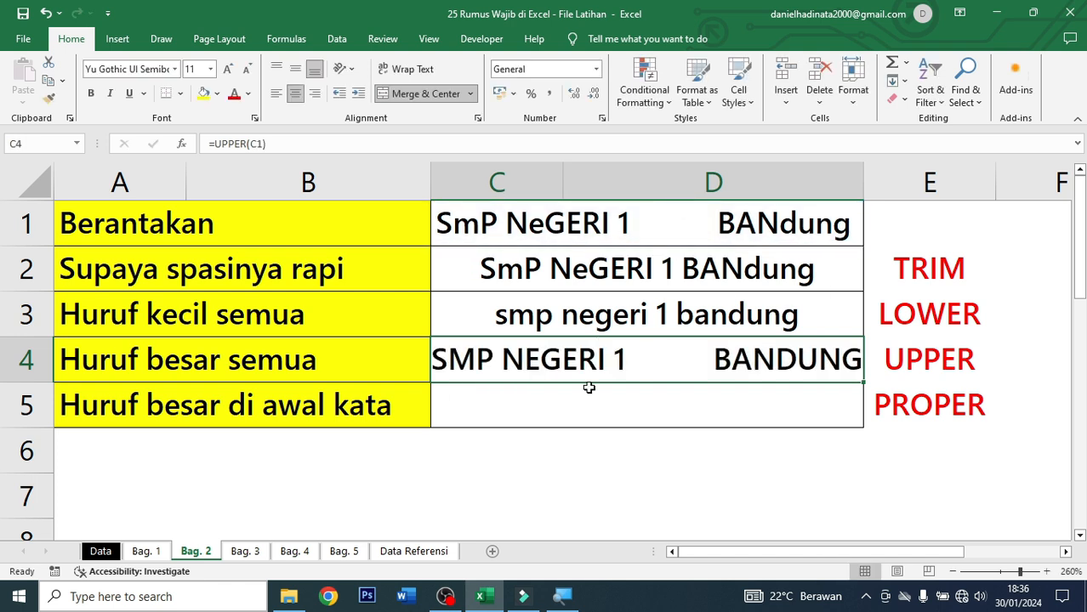
- Wrap the UPPER formula in C4 in TRIM so that it reads =TRIM(UPPER(C1))
double_click(668, 357)
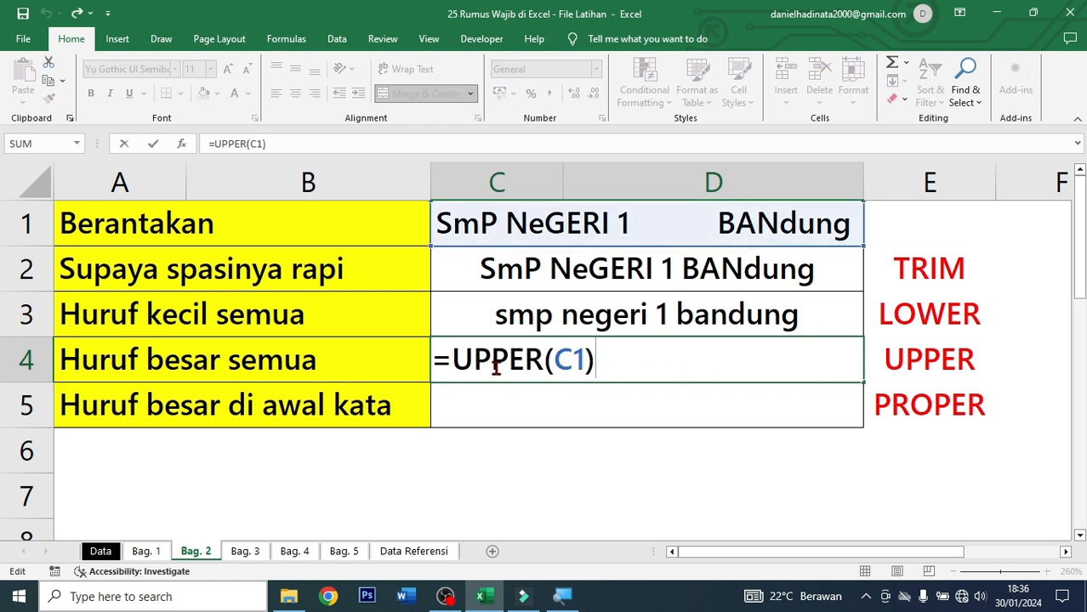
left_click(455, 361)
type("trim")
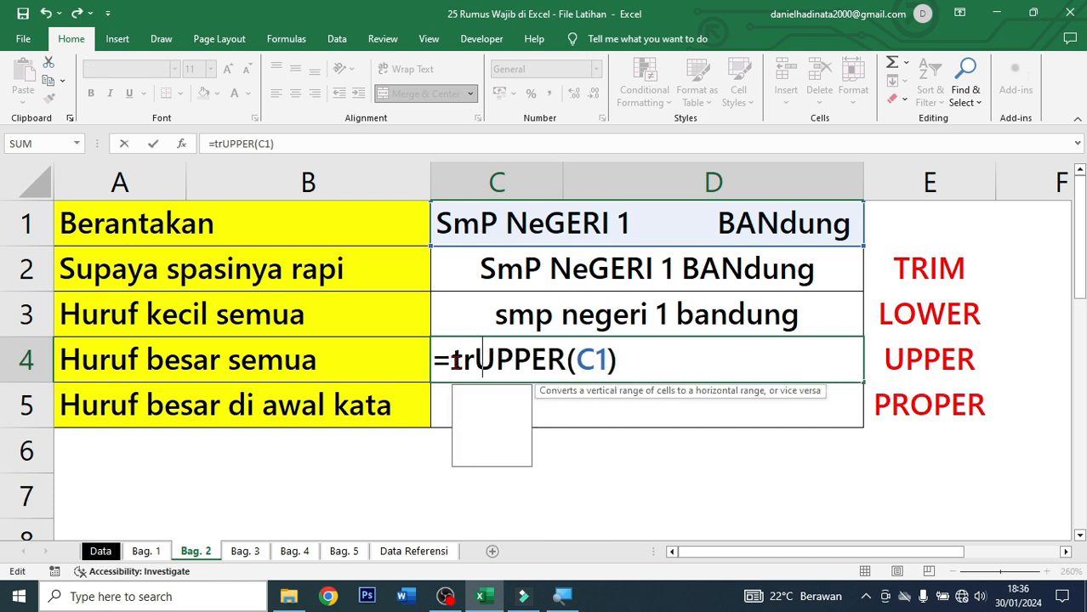
key("Tab")
key("End")
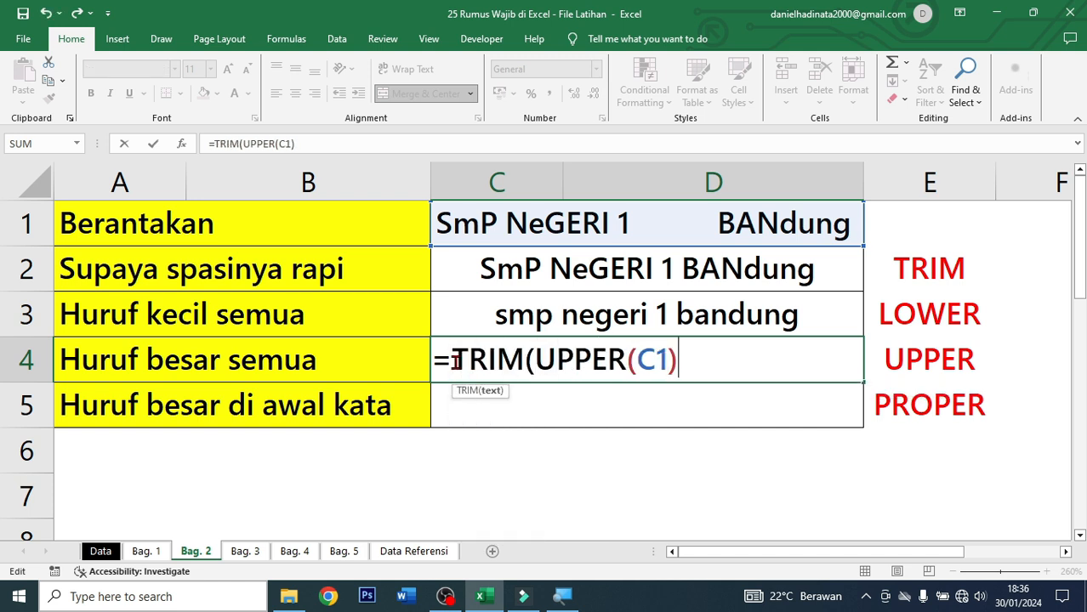
type(")")
key("Return")
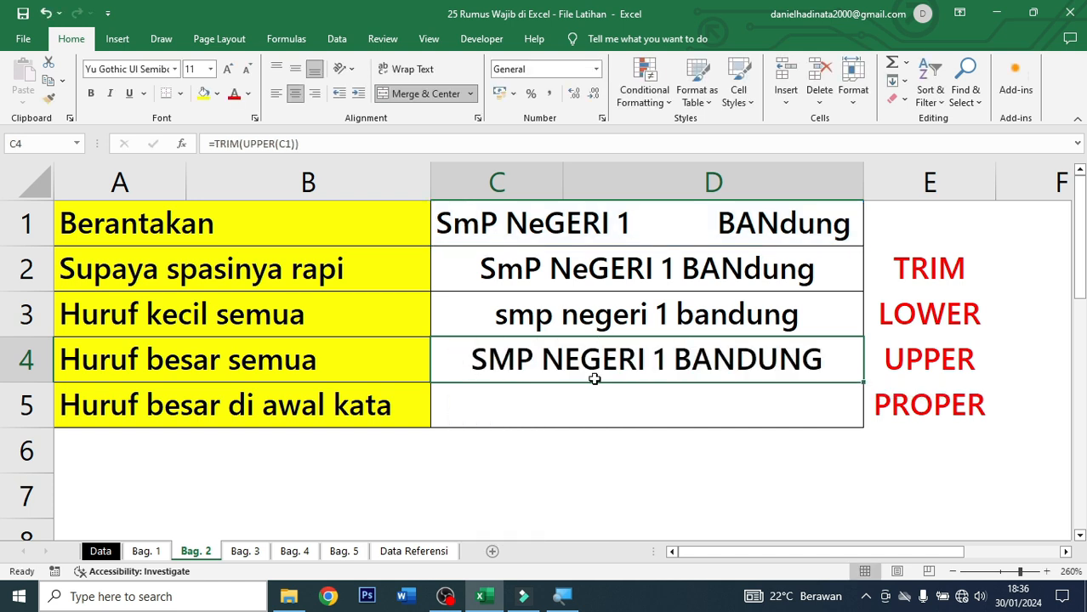
left_click_drag(634, 353, 597, 226)
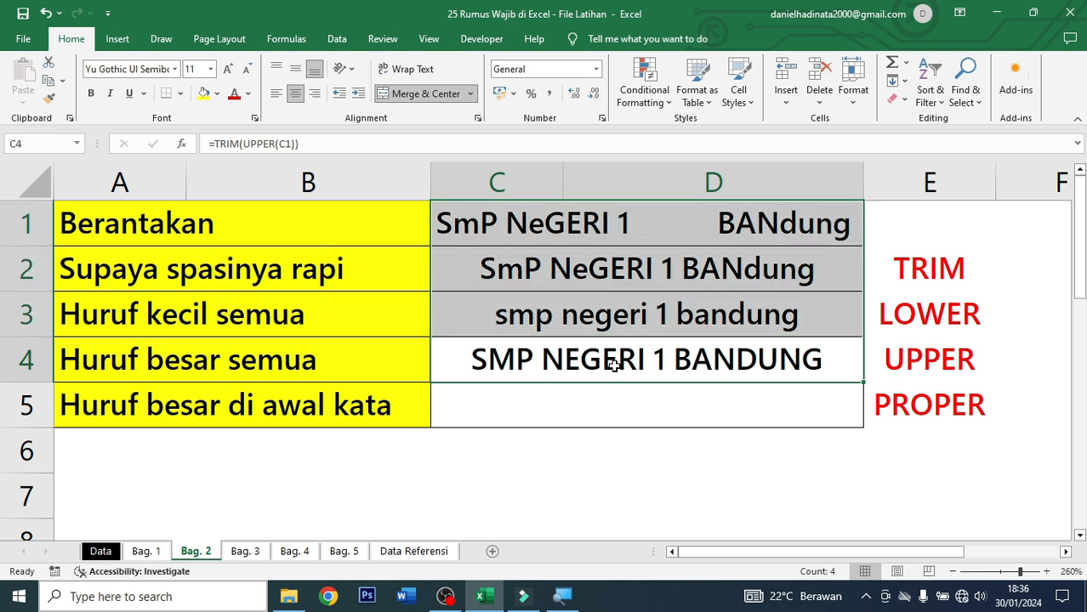
- Enter =PROPER(C1) in C5 to capitalise the first letter of each word in the messy text
left_click(640, 393)
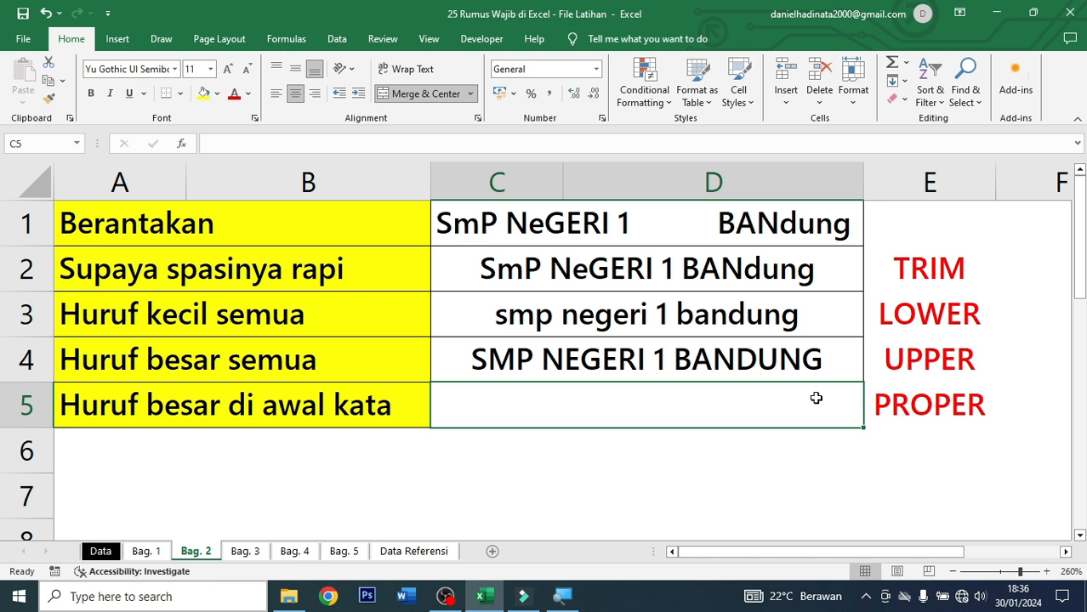
type("=proper")
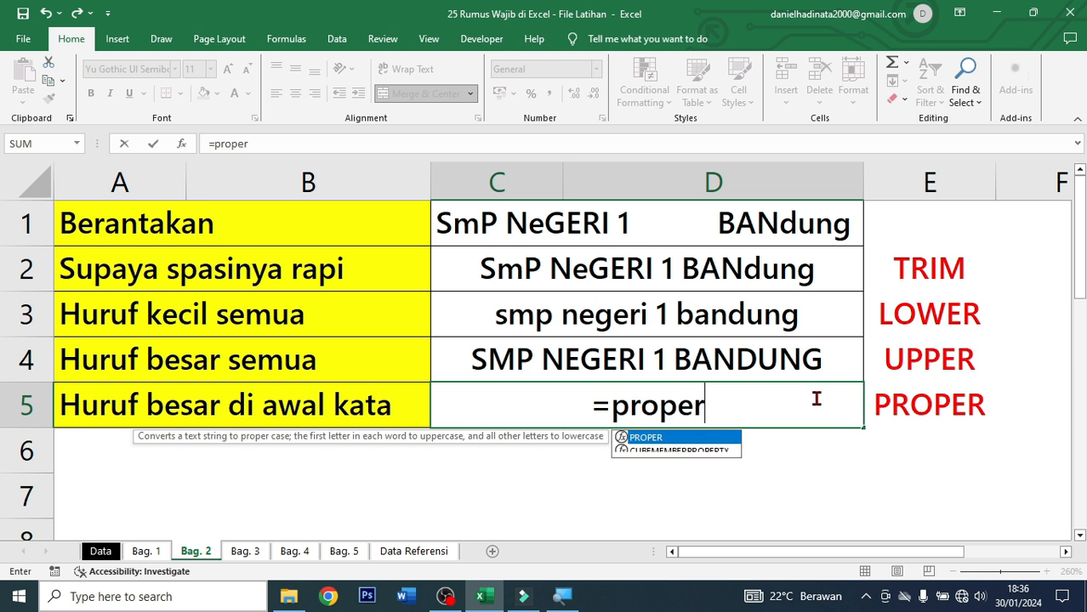
key("Tab")
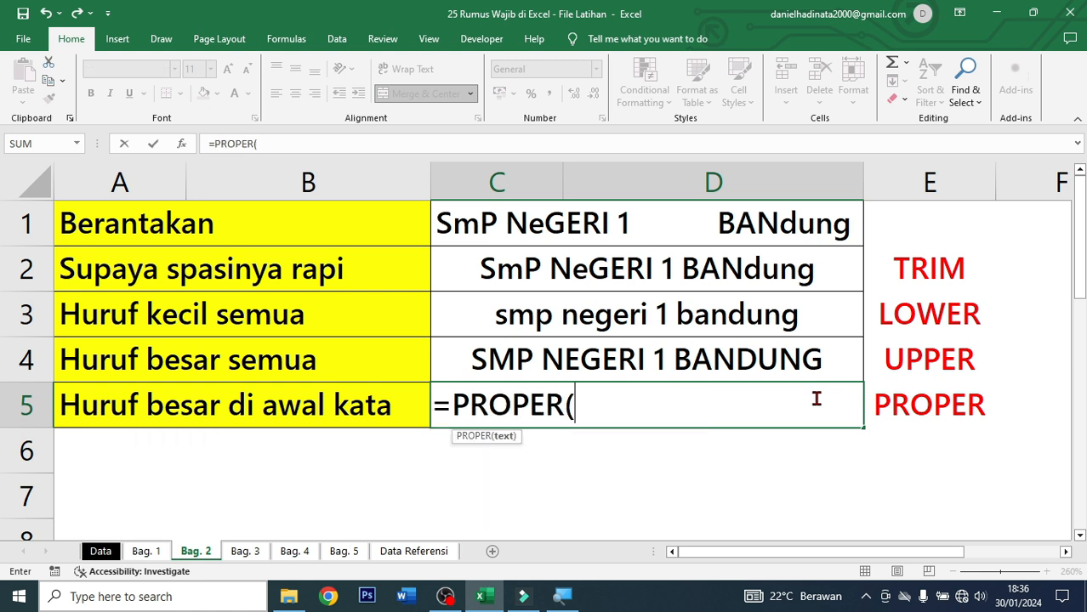
left_click(818, 217)
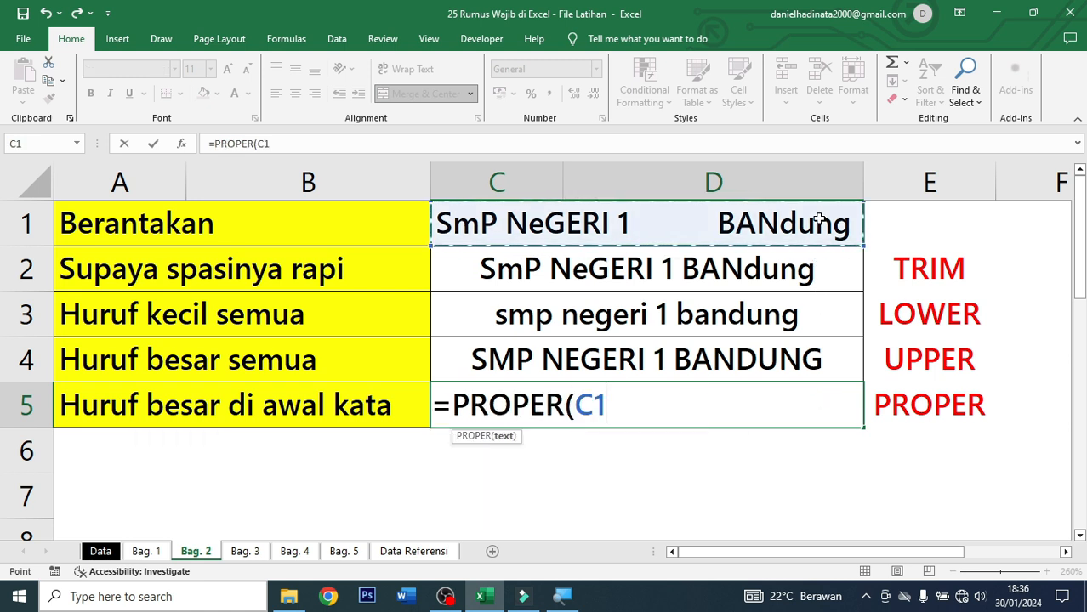
type(")")
key("ctrl+Return")
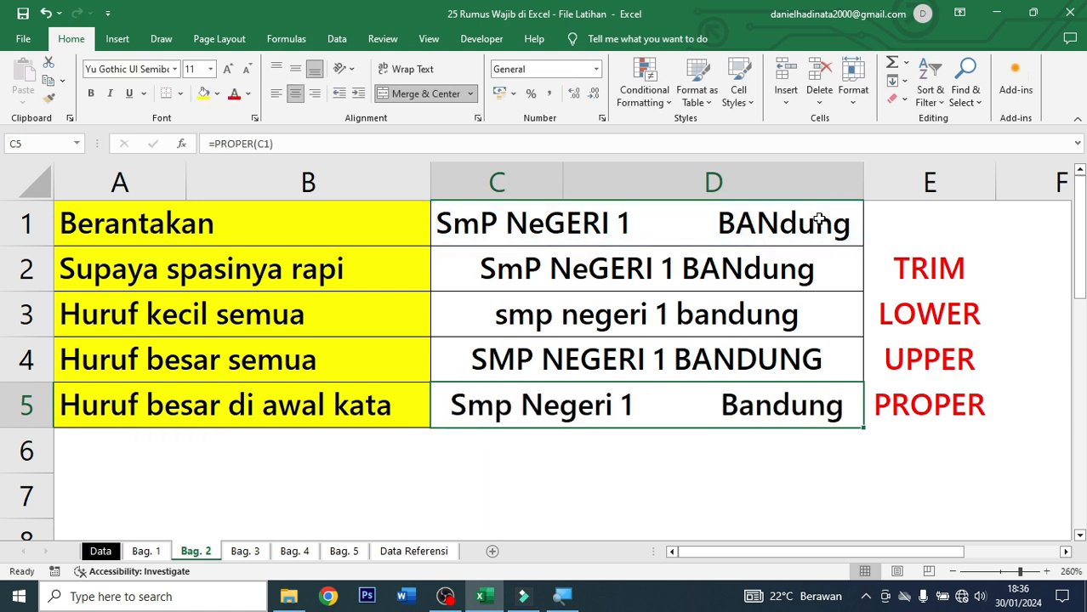
- Wrap the PROPER formula in C5 in TRIM so that it reads =TRIM(PROPER(C1))
double_click(512, 399)
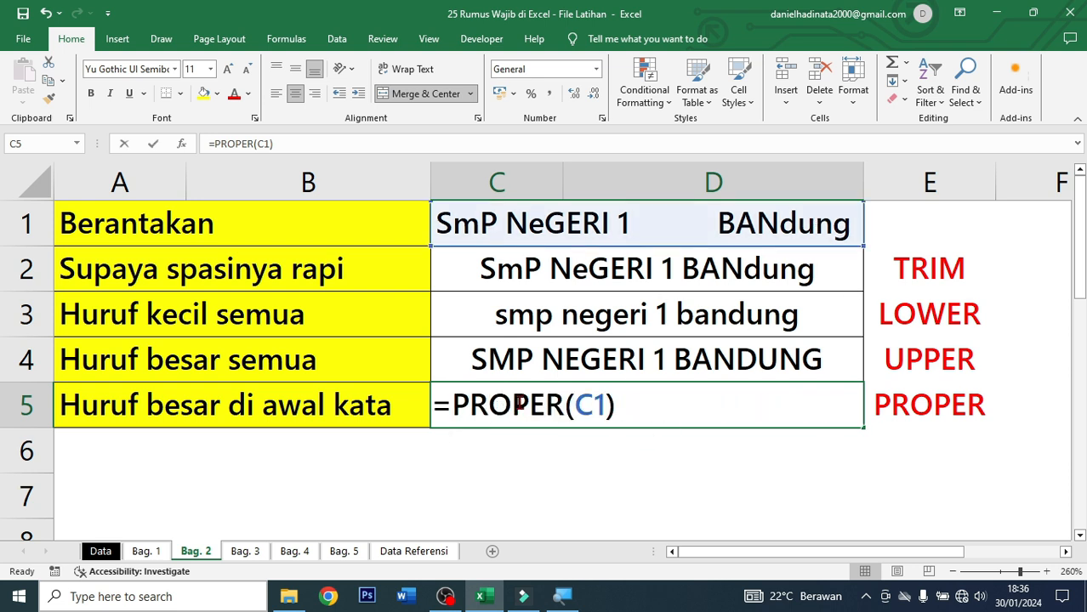
left_click(455, 402)
type("tri")
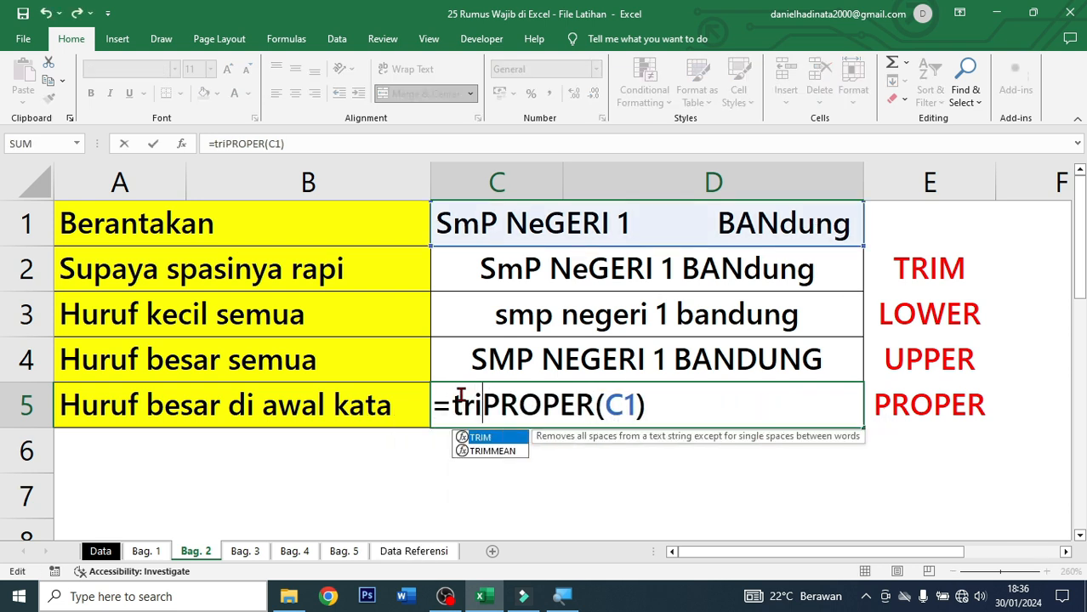
key("Tab")
key("Right")
key("Right")
key("Right")
key("Right")
key("Right")
key("Right")
key("Right")
key("Right")
key("Right")
key("Right")
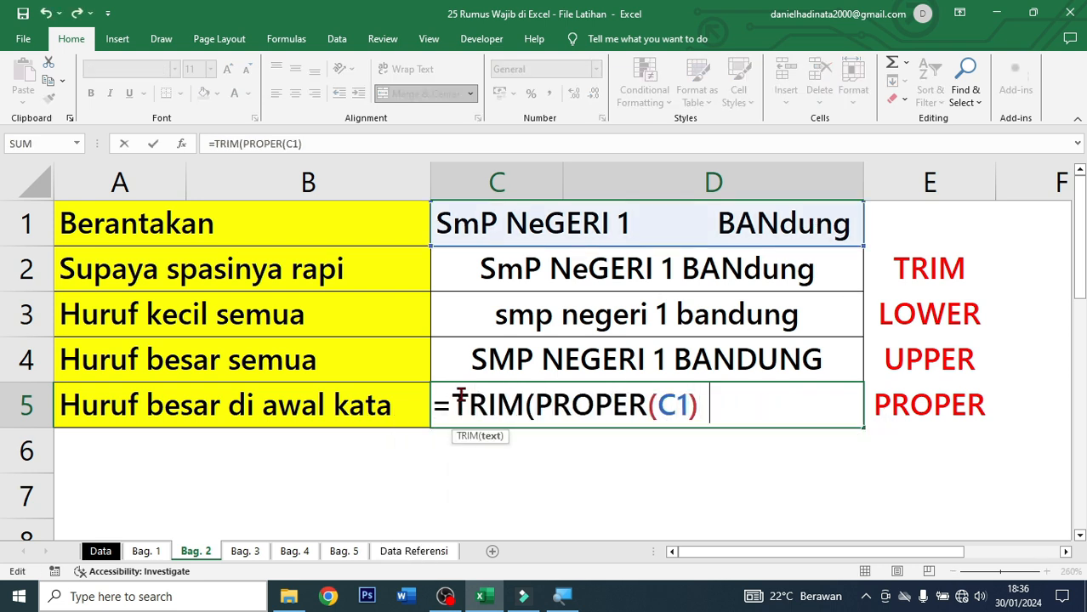
type(")")
key("ctrl+Return")
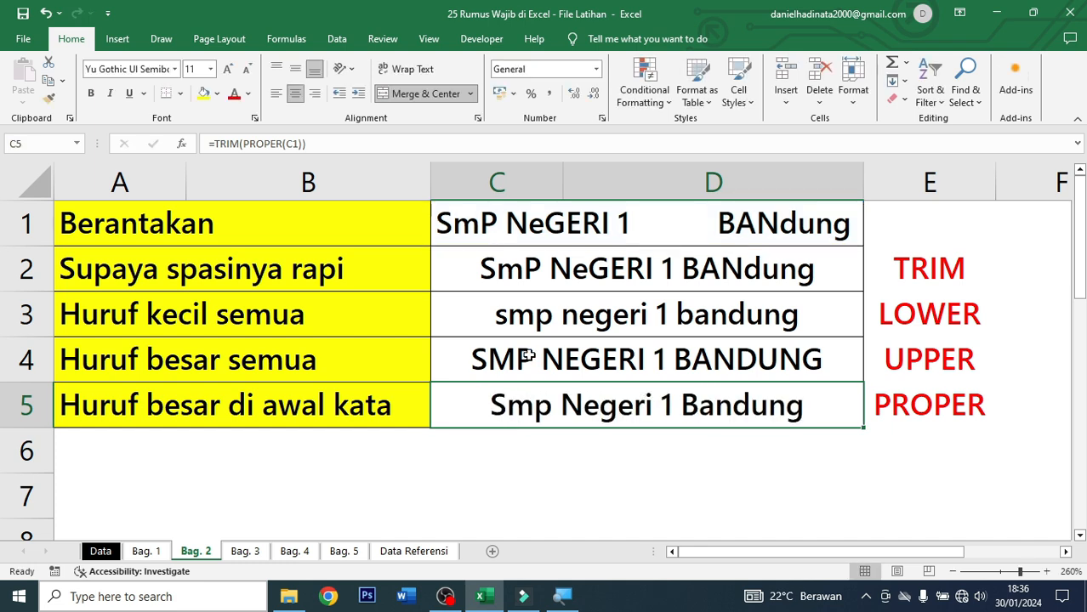
left_click_drag(646, 240, 643, 390)
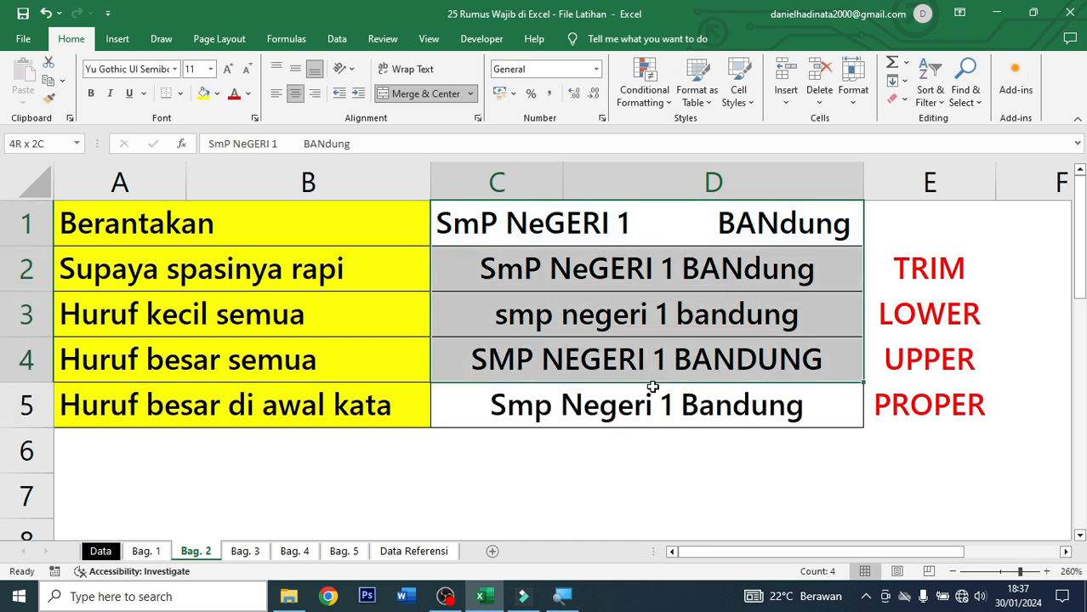
left_click(771, 360)
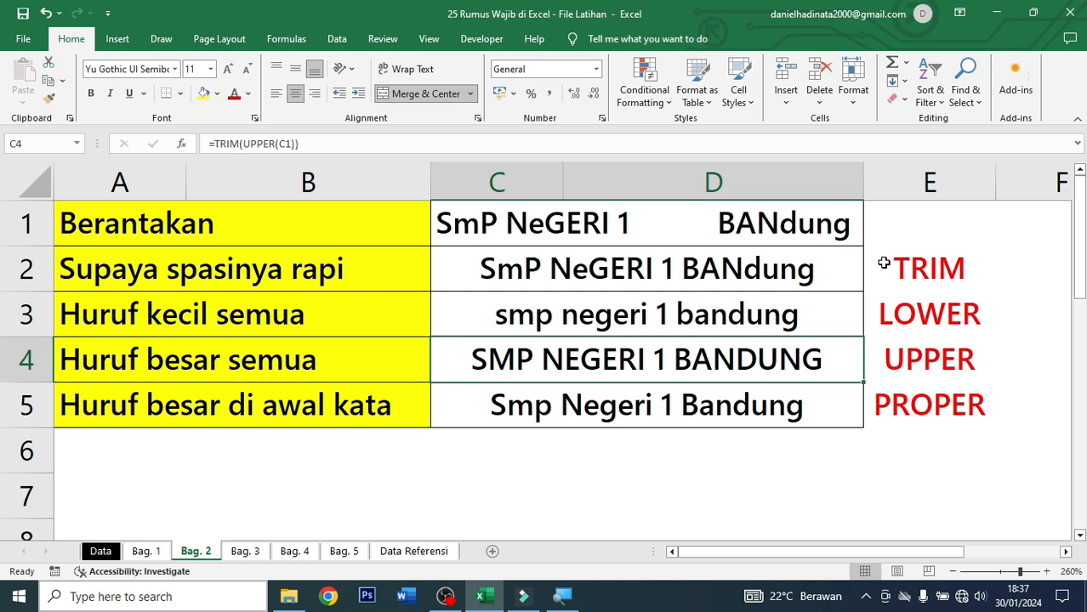
- Open the Bag. 3 sheet and examine the upper table's Divisi, Nama Karyawan, Tahun Lahir and ID Karyawan columns
left_click(247, 552)
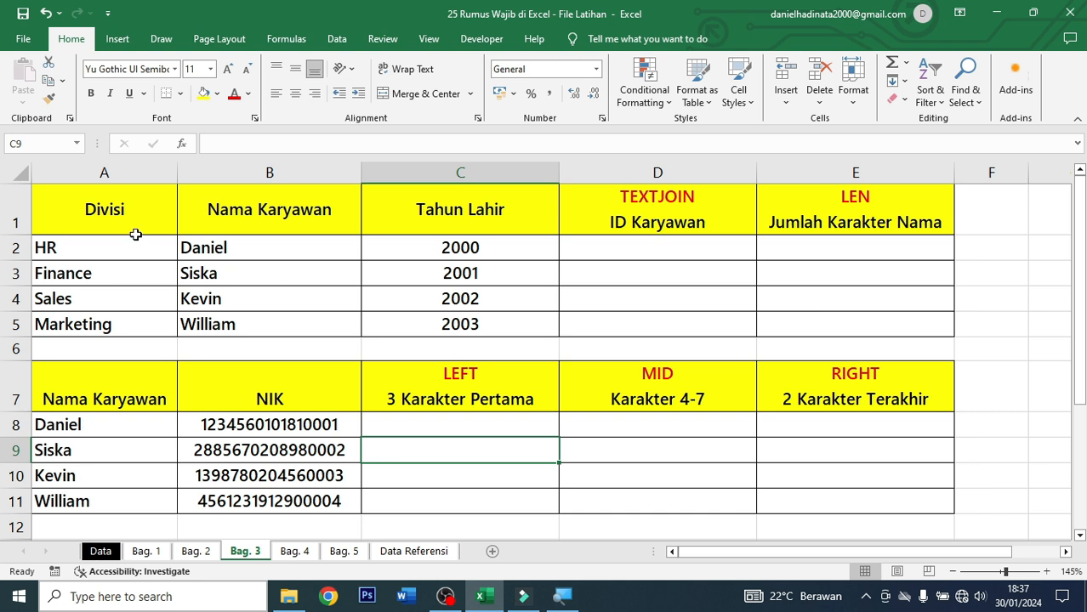
left_click_drag(138, 214, 805, 315)
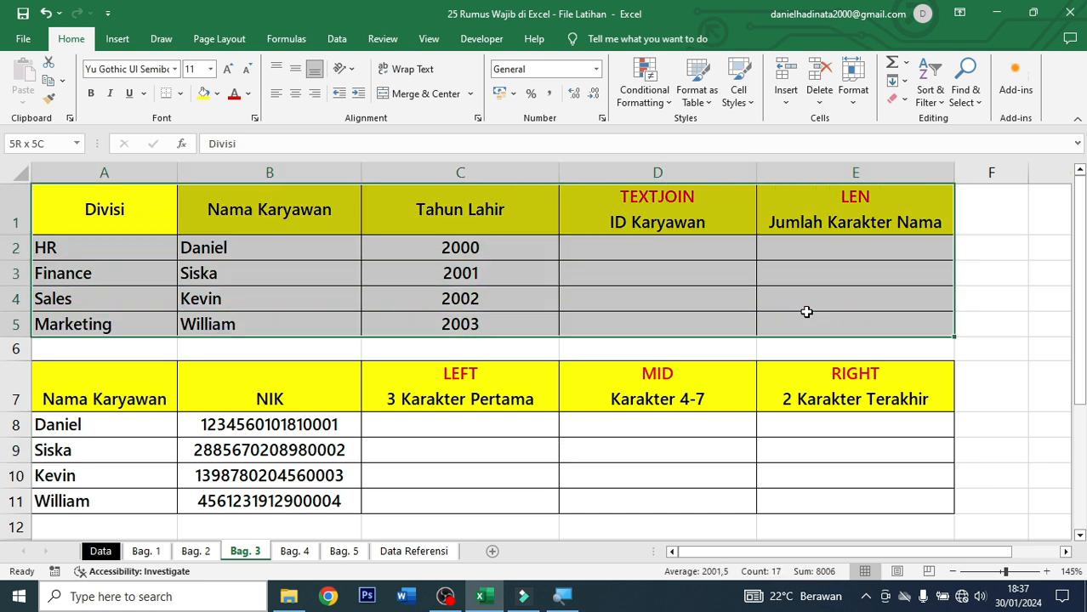
left_click(380, 250)
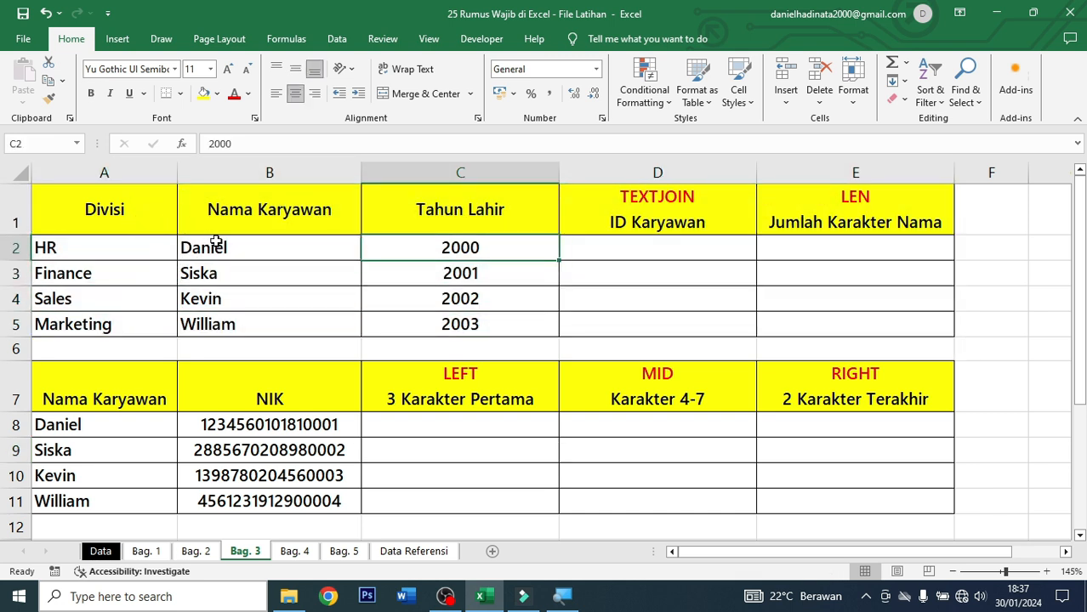
left_click_drag(157, 221, 145, 315)
left_click(254, 247)
left_click_drag(262, 209, 284, 319)
left_click(393, 200)
left_click_drag(485, 209, 486, 327)
left_click(633, 248)
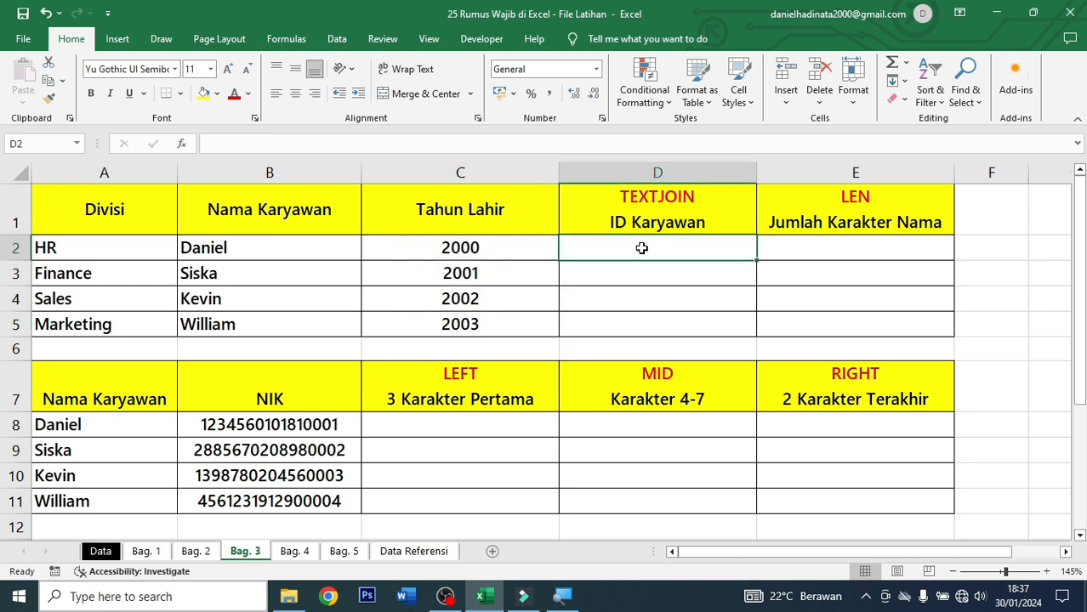
left_click(676, 217)
left_click(692, 247)
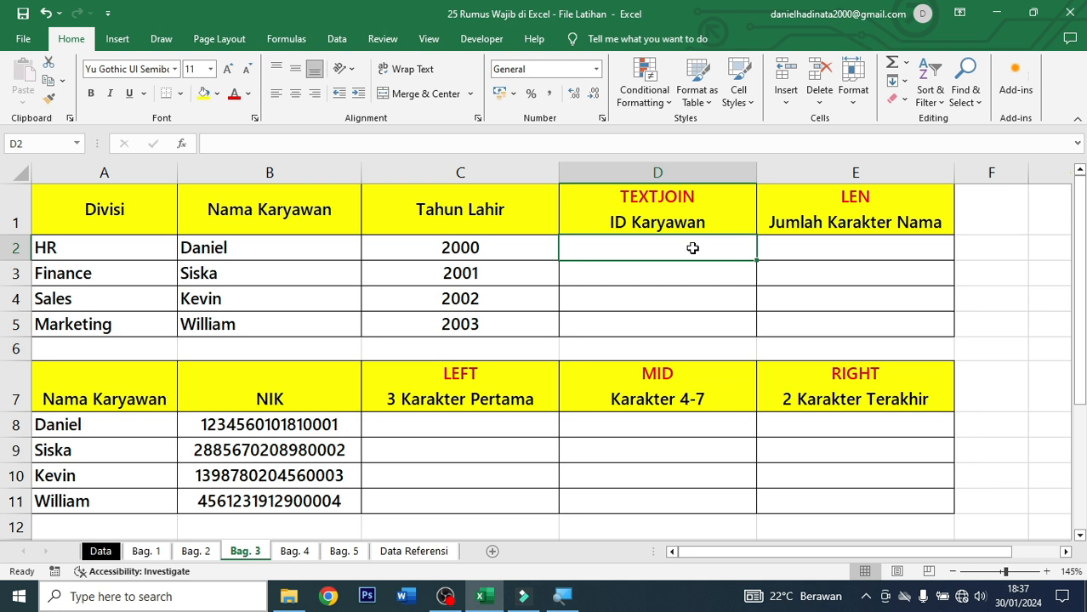
left_click(694, 222)
left_click(687, 244)
left_click(106, 244)
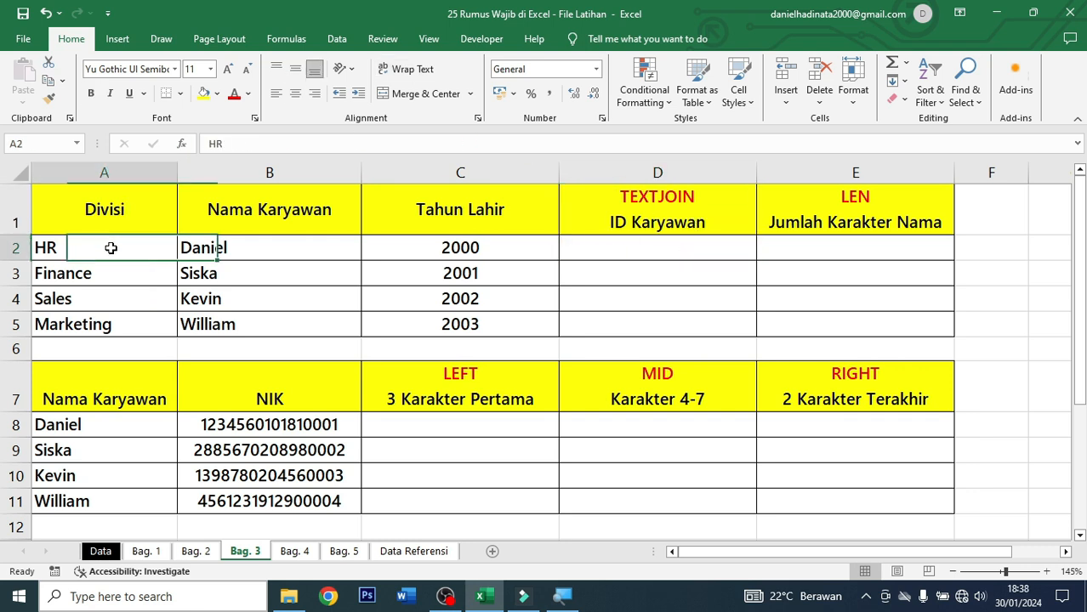
left_click(318, 250)
left_click(500, 239)
- Enter =TEXTJOIN("-";TRUE;A2:C2) in D2 to build the employee ID from division, name and birth year
left_click(645, 239)
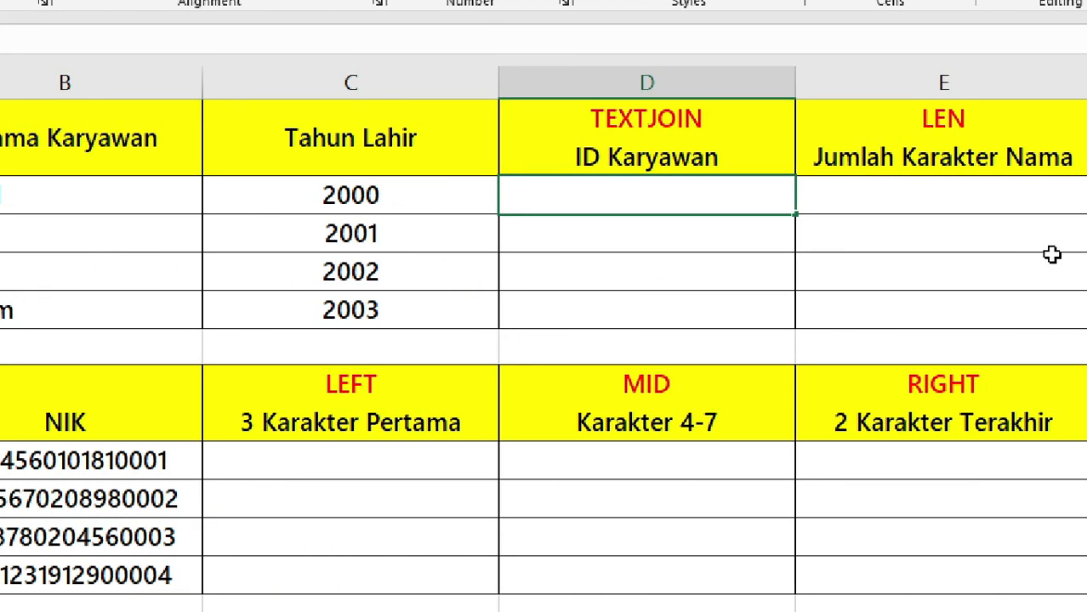
type("=text")
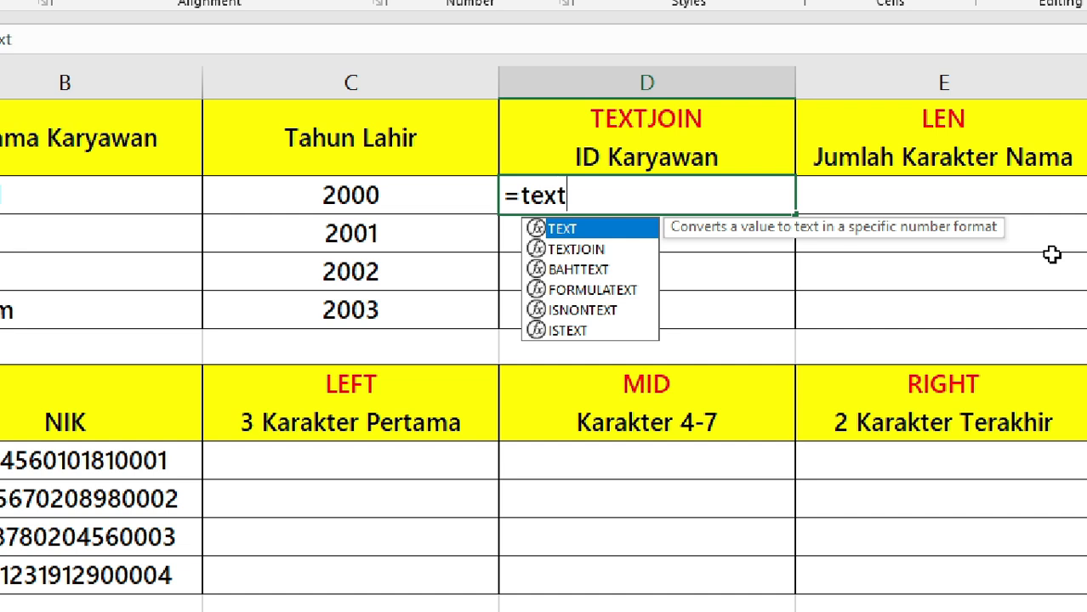
type("join")
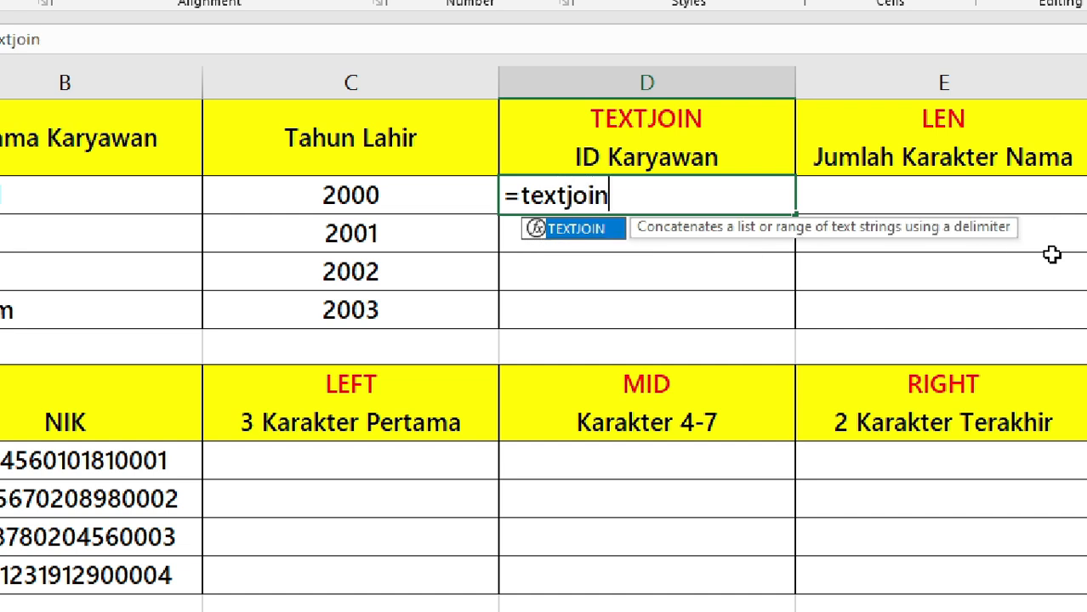
key("Tab")
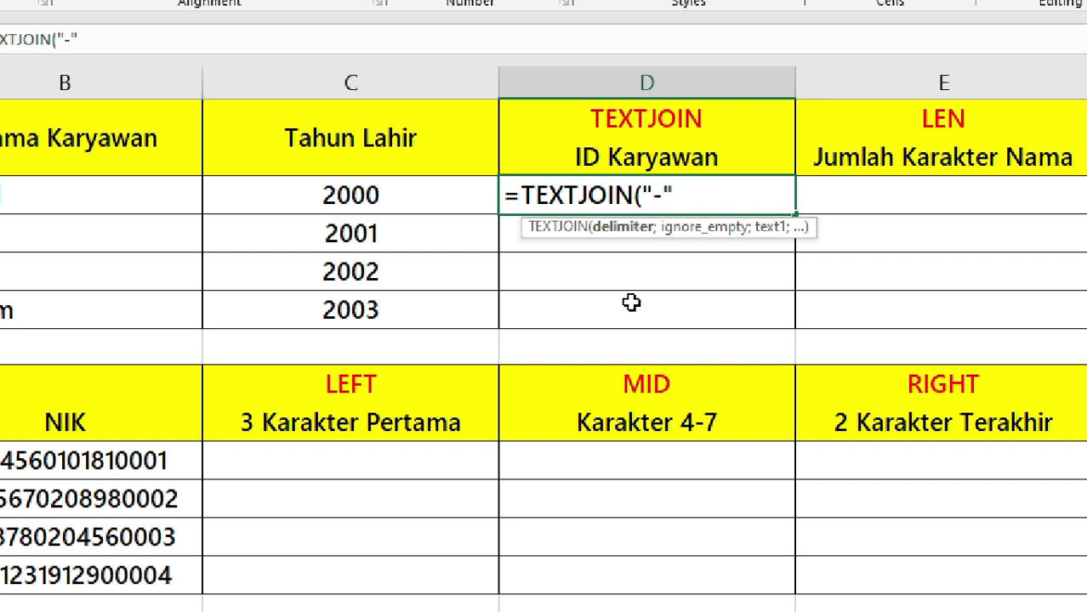
type(";")
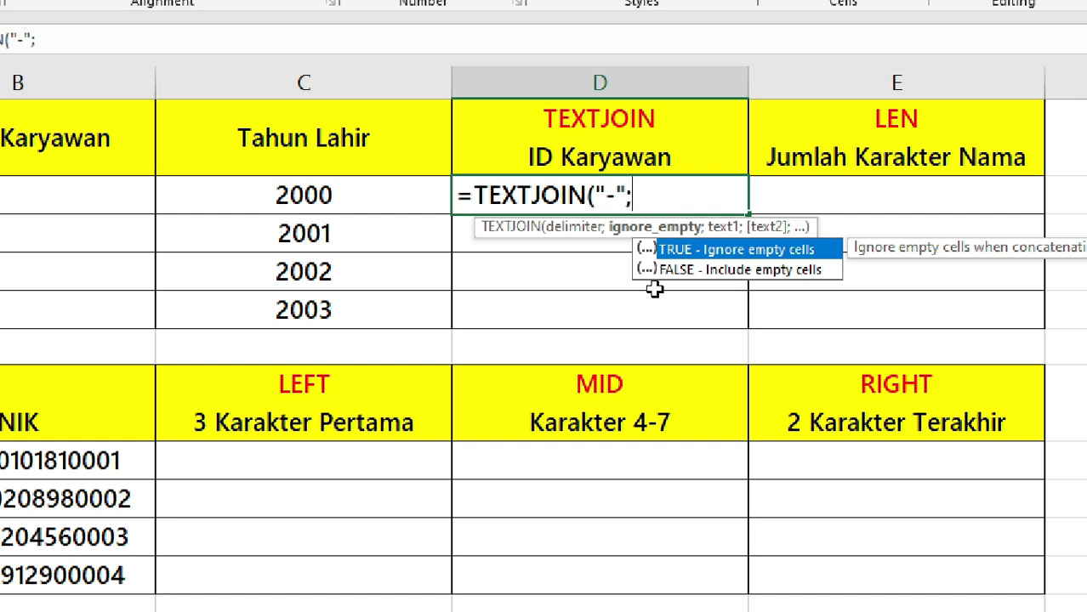
key("Tab")
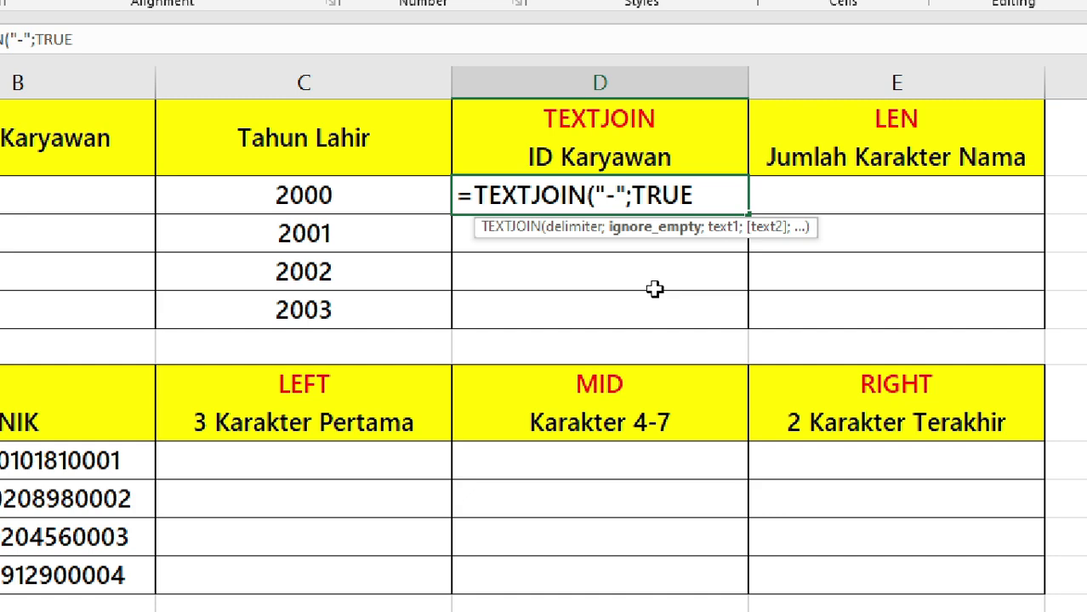
type(";")
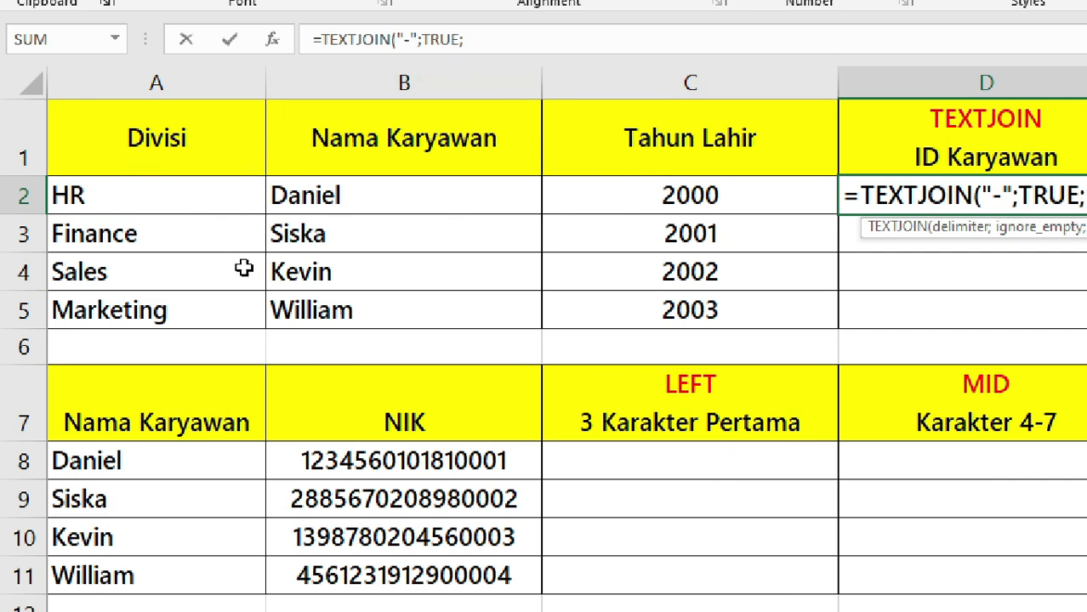
left_click_drag(100, 199, 628, 180)
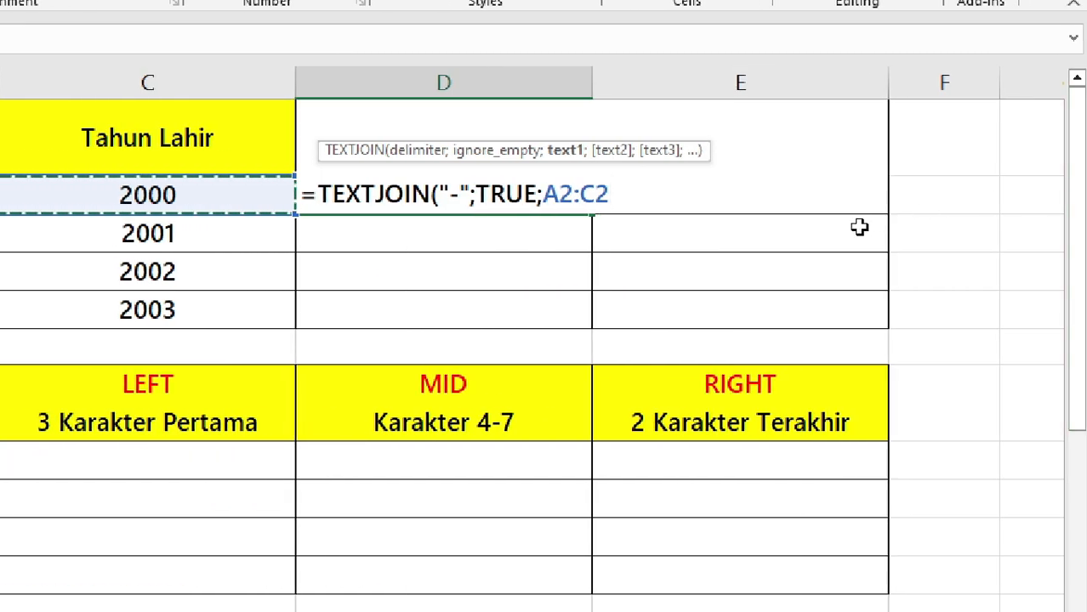
type(")")
key("ctrl+Return")
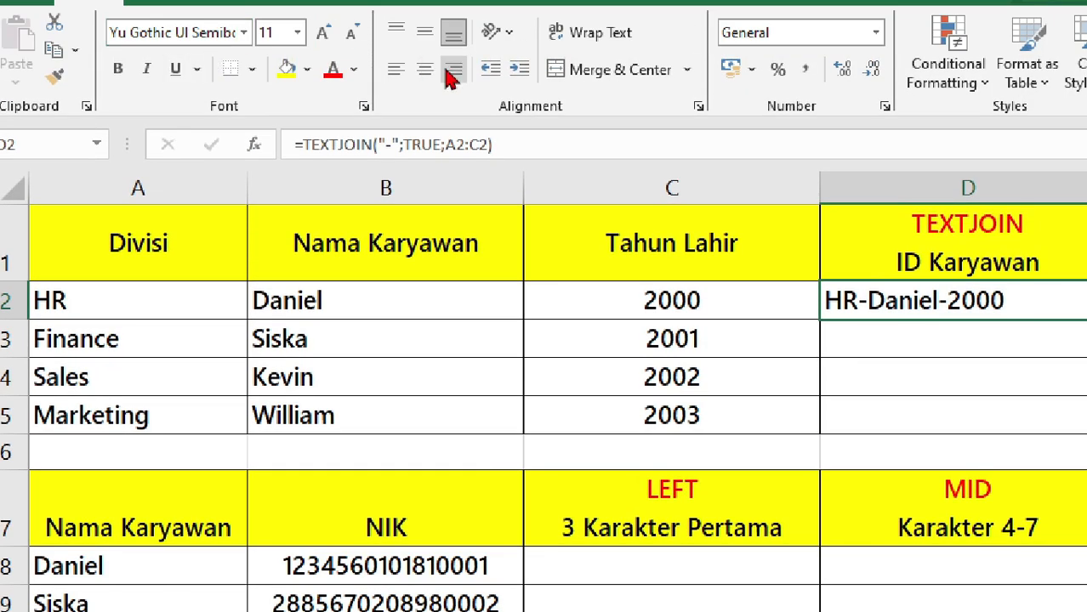
- Centre the employee ID in D2 and fill its TEXTJOIN formula down to D5
left_click(425, 70)
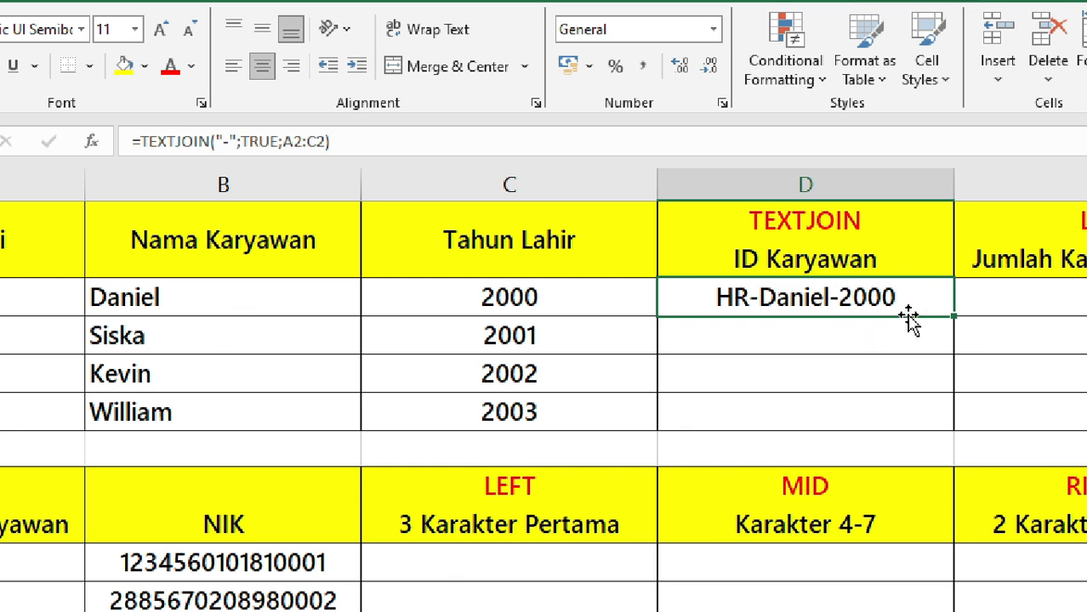
left_click_drag(905, 302, 898, 403)
left_click(923, 284)
left_click_drag(955, 319, 940, 421)
left_click(888, 373)
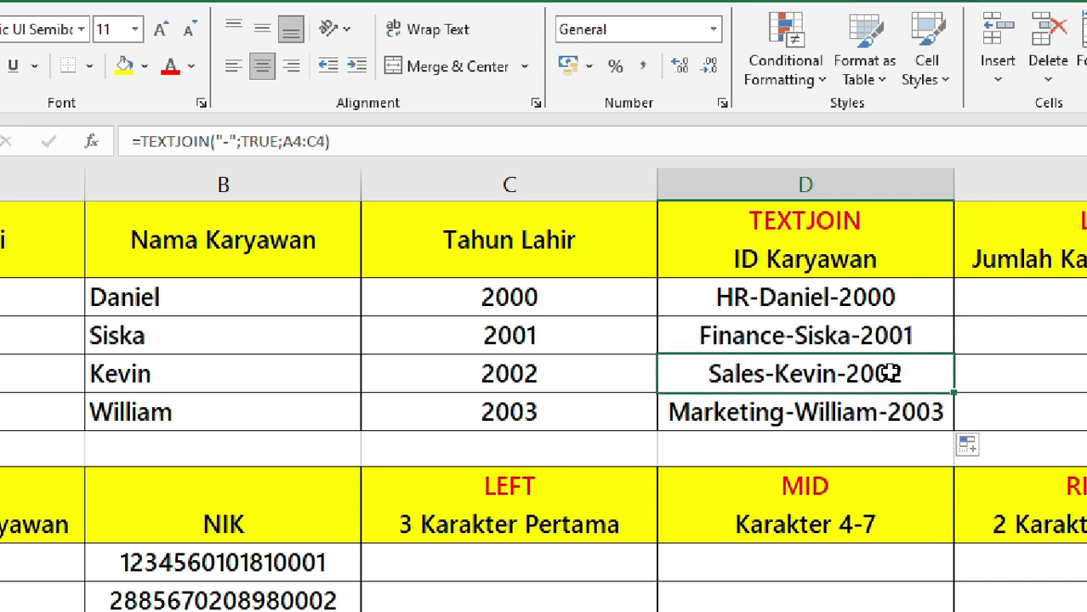
left_click(840, 330)
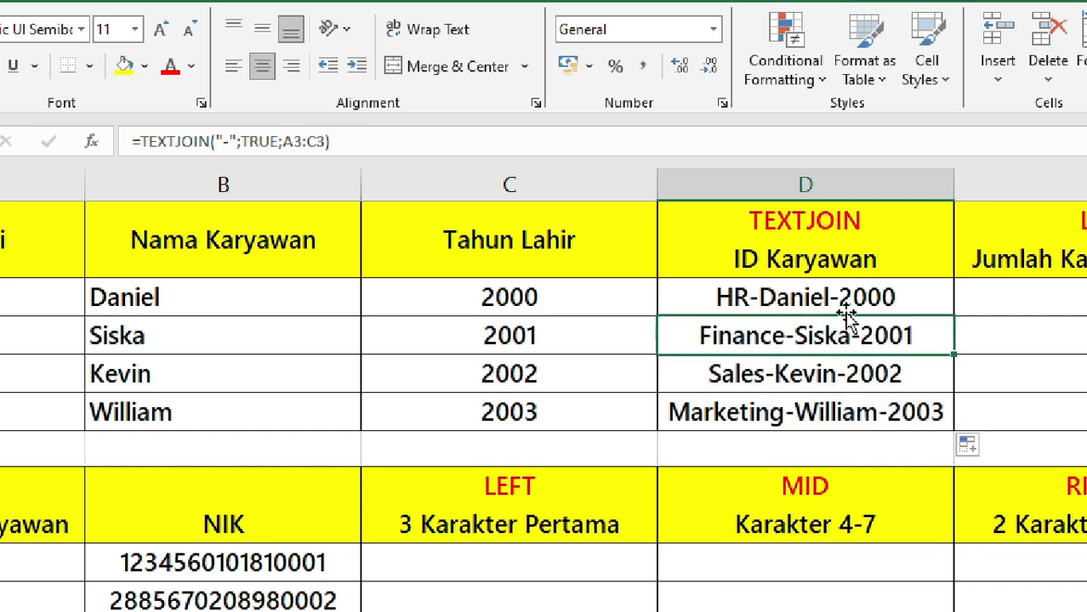
left_click(878, 295)
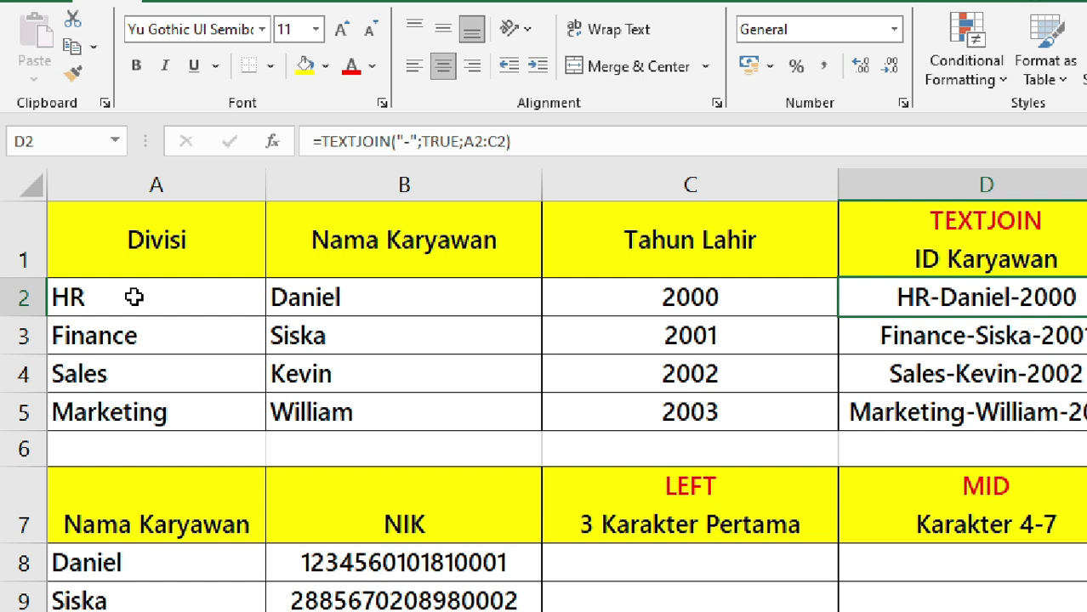
- Compare the division, employee name and birth year in A2:C2 with the joined employee ID in D2
left_click(135, 302)
left_click(291, 306)
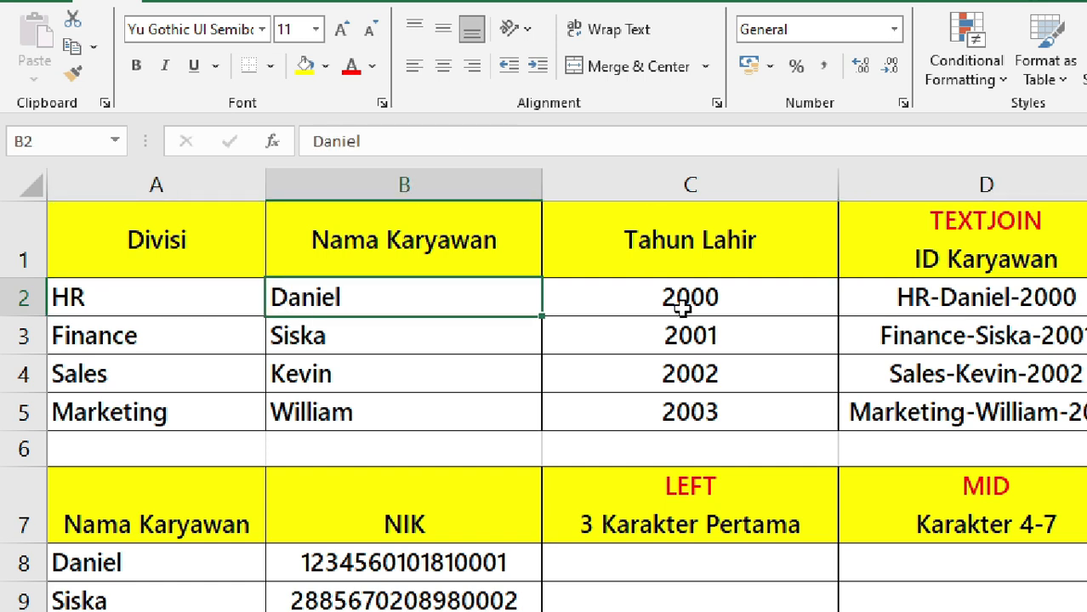
left_click(684, 307)
left_click(923, 317)
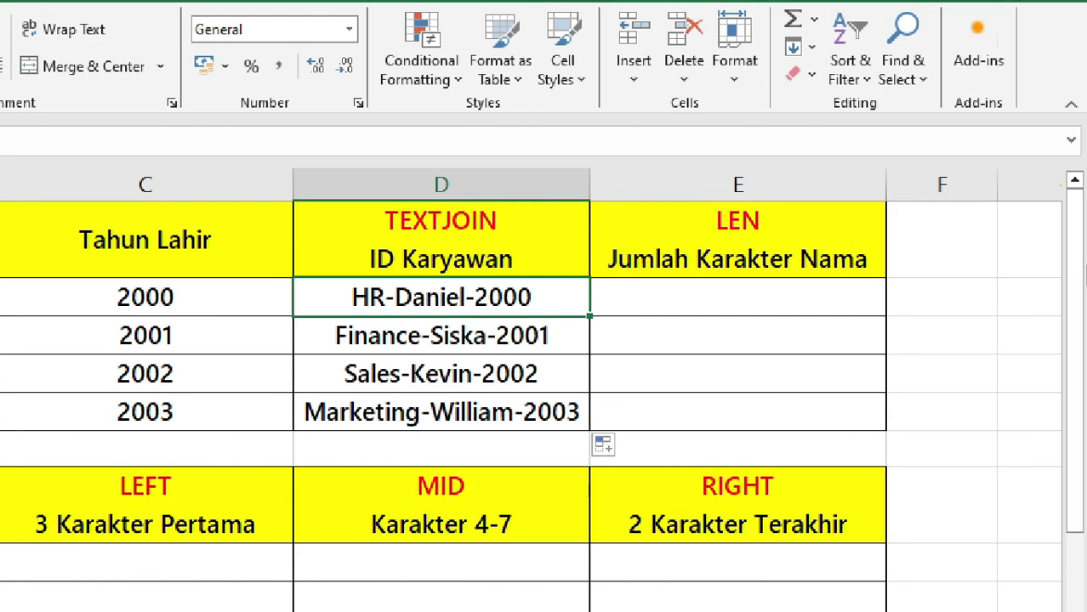
- Build a LEN formula in E2 that counts the characters of the employee name in B2
left_click(757, 309)
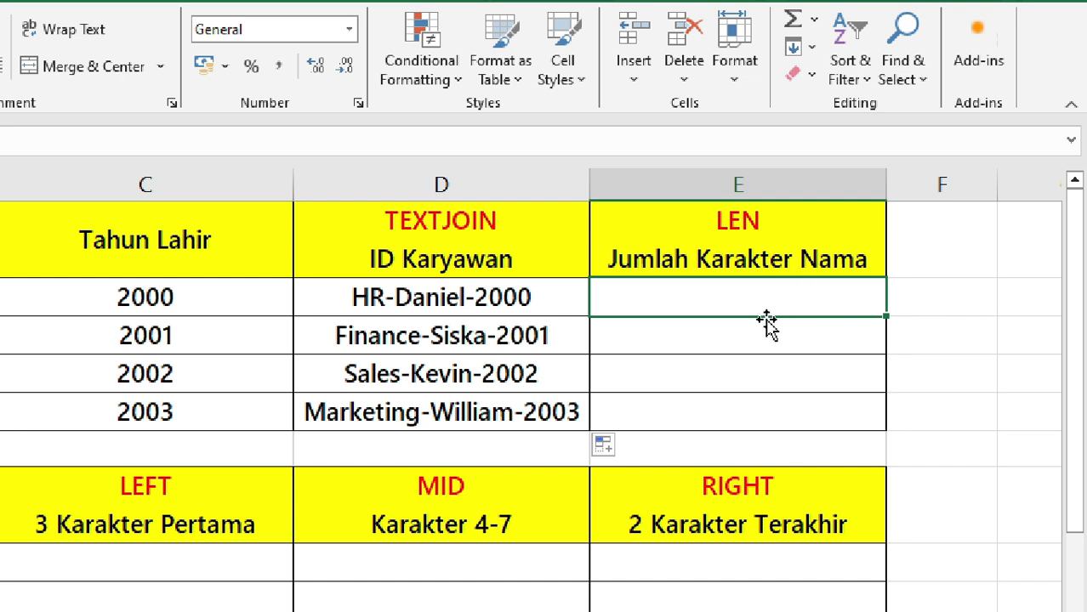
type("=len")
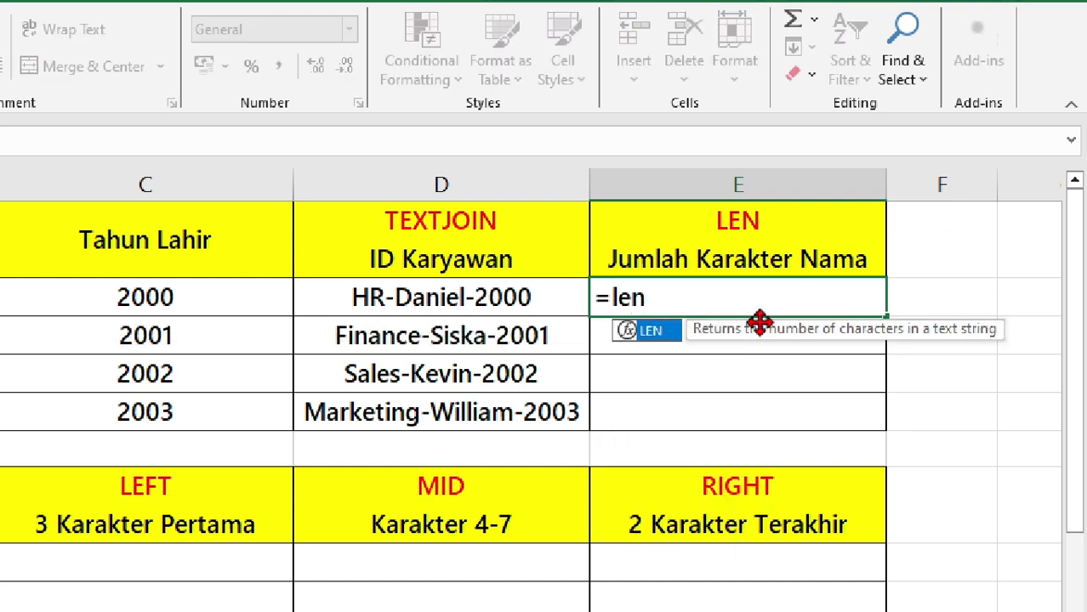
key("Tab")
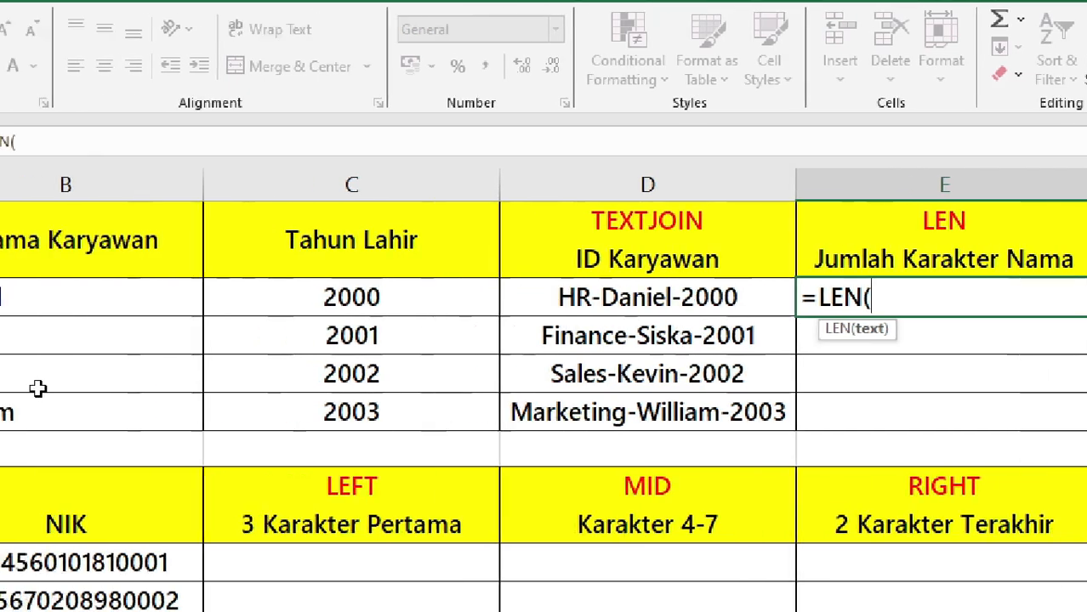
left_click(140, 299)
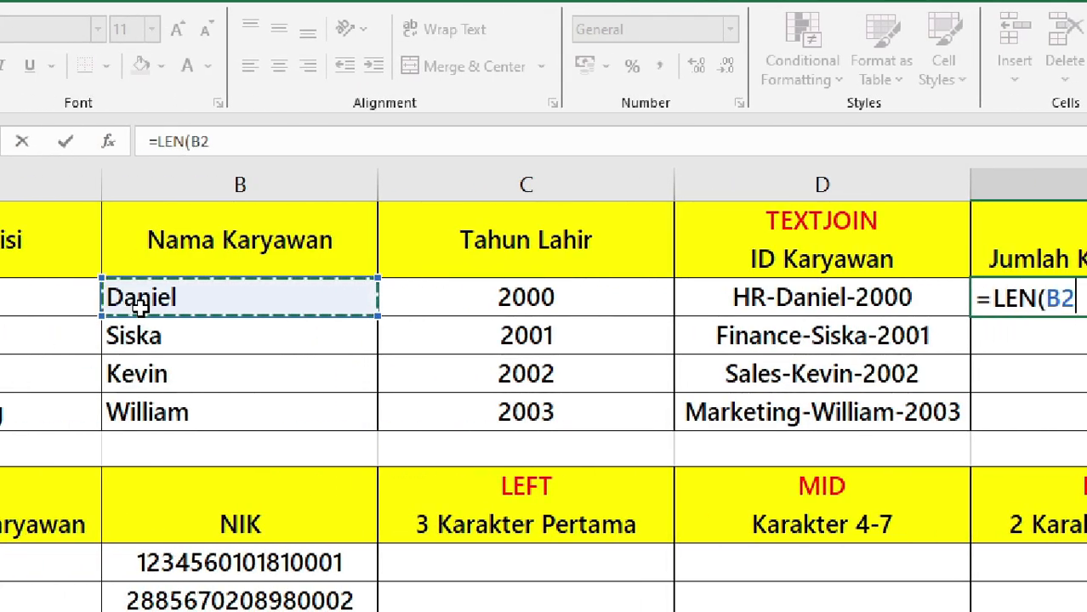
- Complete the formula =LEN(B2) in E2 and fill it down through E5
key("ctrl+Return")
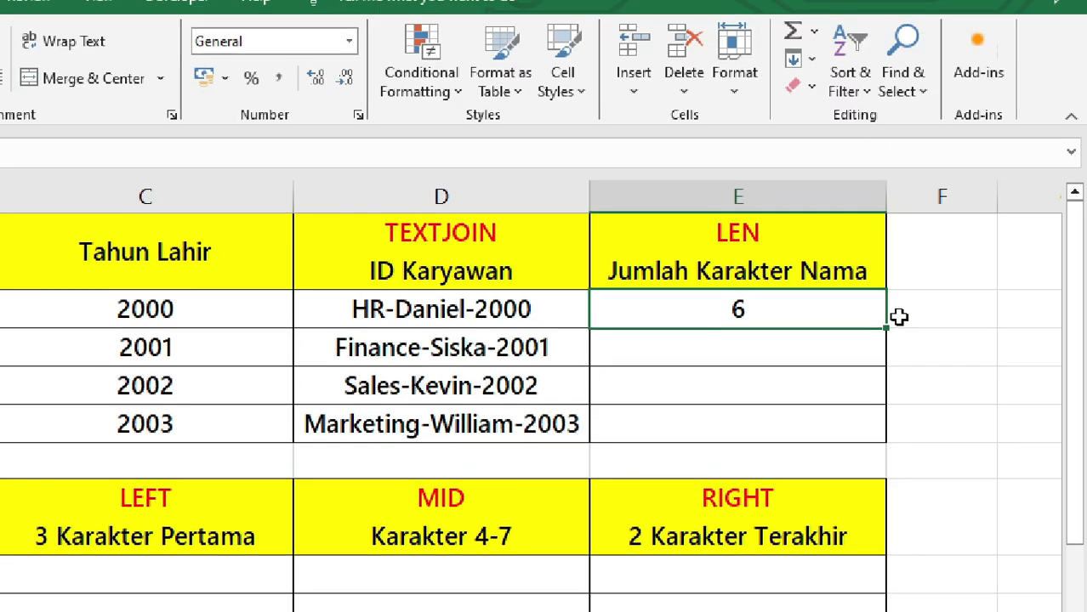
left_click_drag(884, 330, 866, 413)
left_click(862, 413)
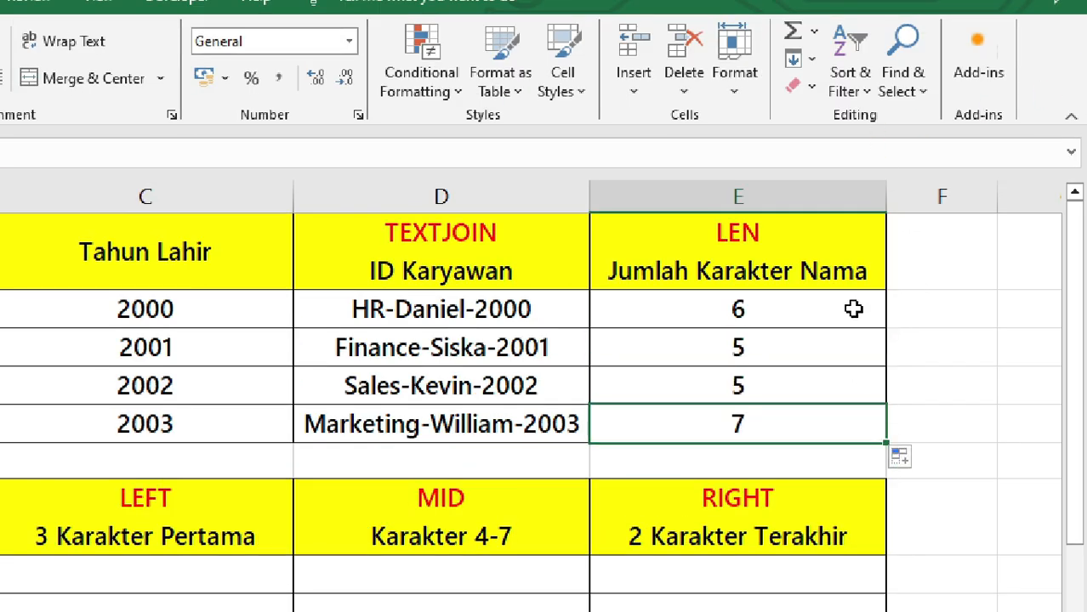
left_click_drag(825, 306, 819, 424)
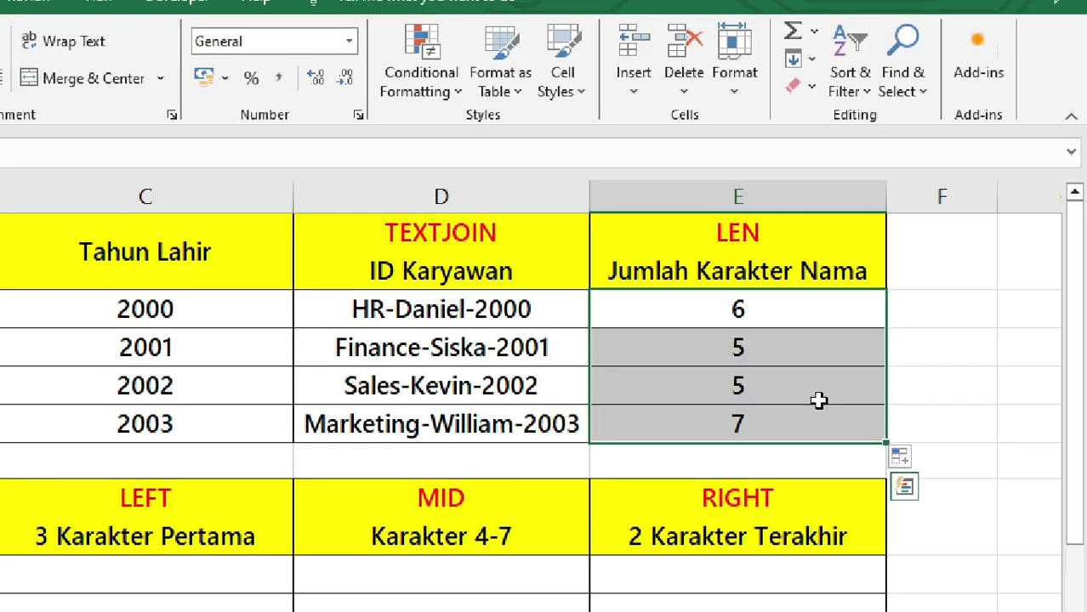
left_click(781, 317)
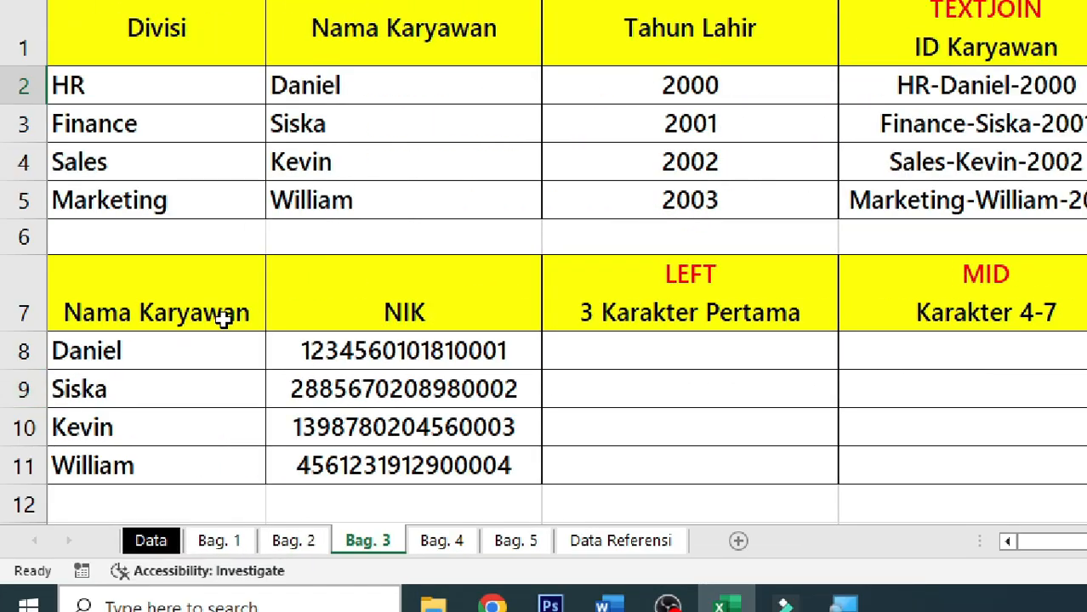
- Examine the second table's employee name and NIK columns and its LEFT, MID and RIGHT headers
left_click_drag(170, 308, 189, 452)
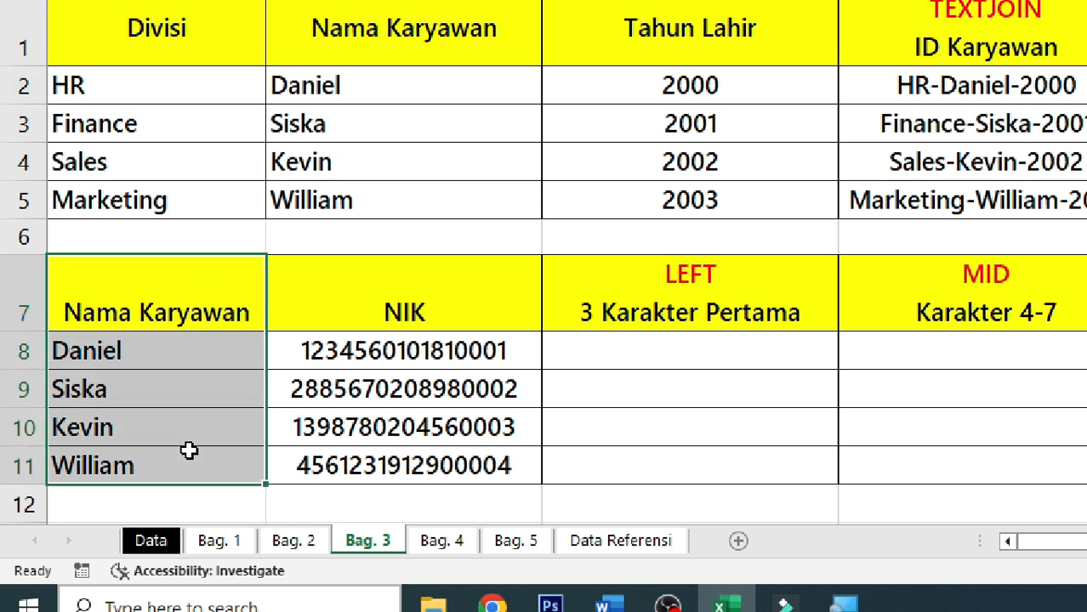
left_click(439, 416)
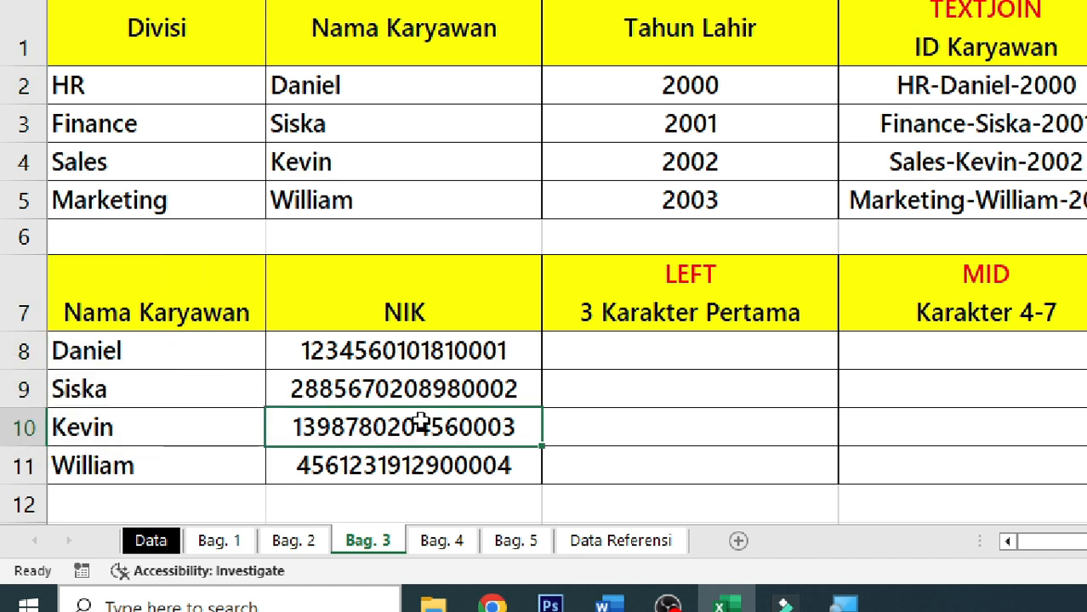
left_click(429, 297)
left_click_drag(442, 357, 487, 447)
left_click(667, 354)
left_click(699, 296)
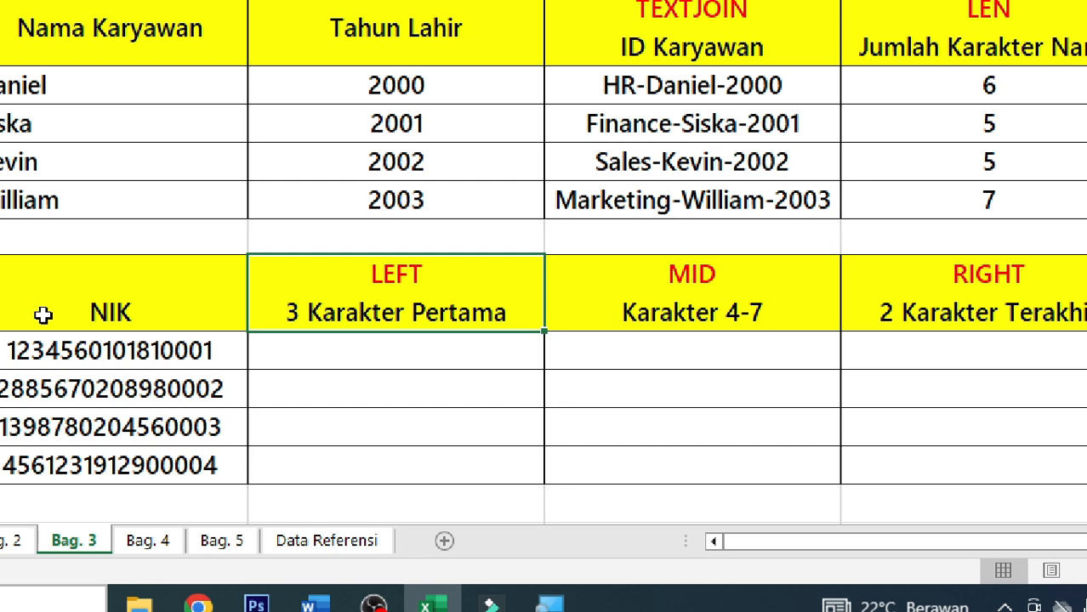
left_click(776, 278)
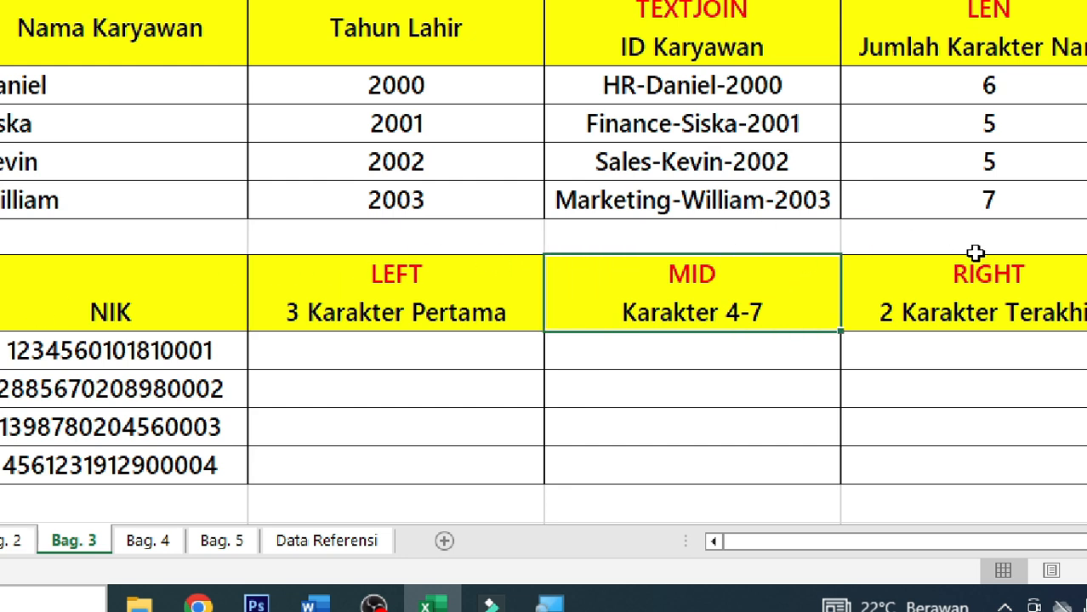
left_click(1000, 287)
left_click(413, 290)
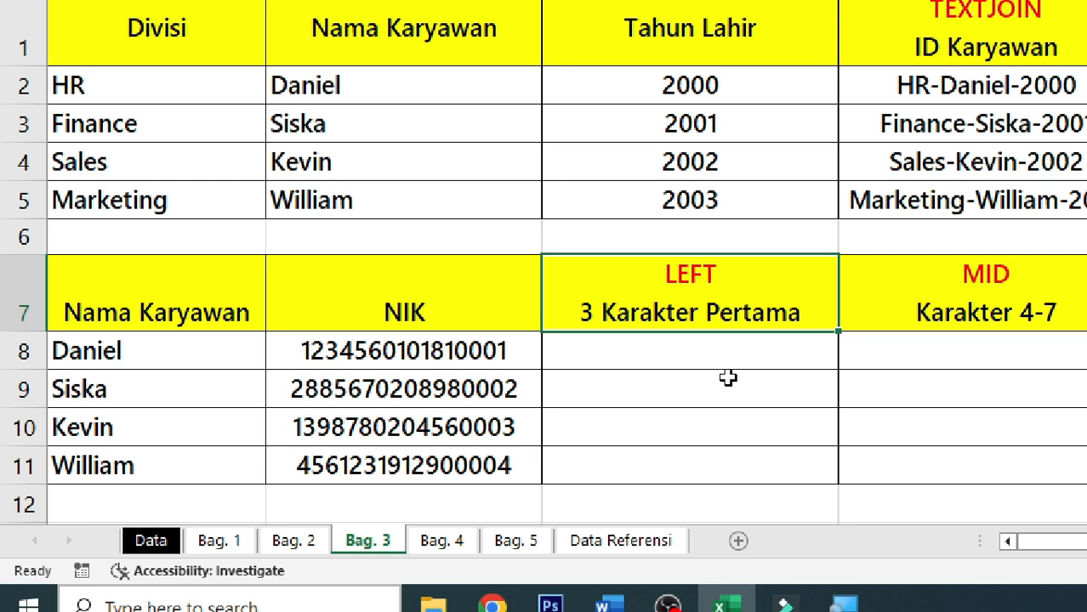
- Enter =LEFT(B8;3) in C8 to extract the first three NIK characters and fill it down through C11
key("Down")
type("=l3ft")
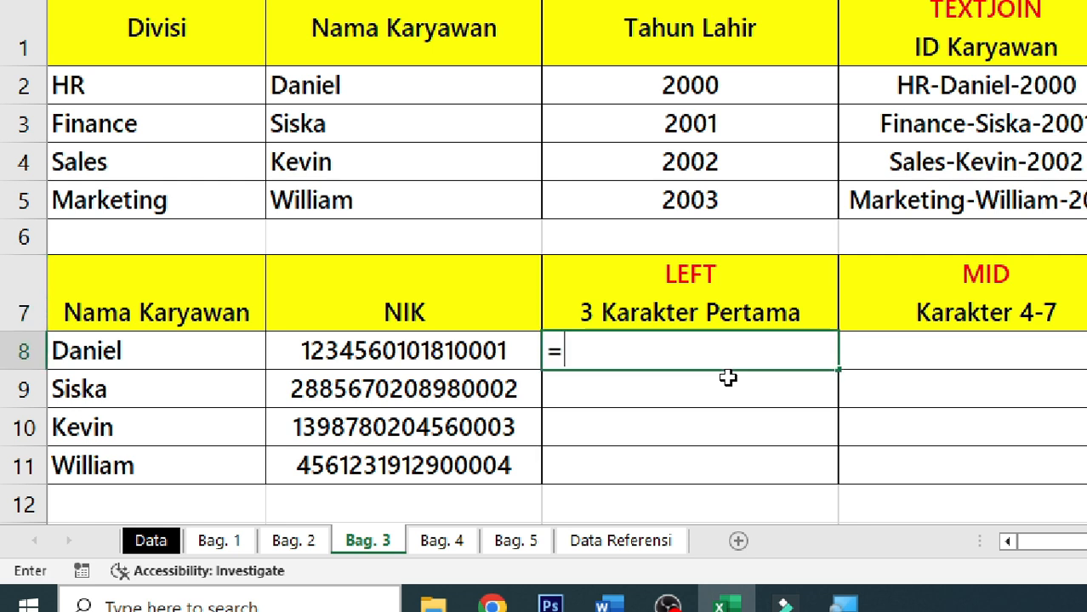
key("BackSpace")
key("BackSpace")
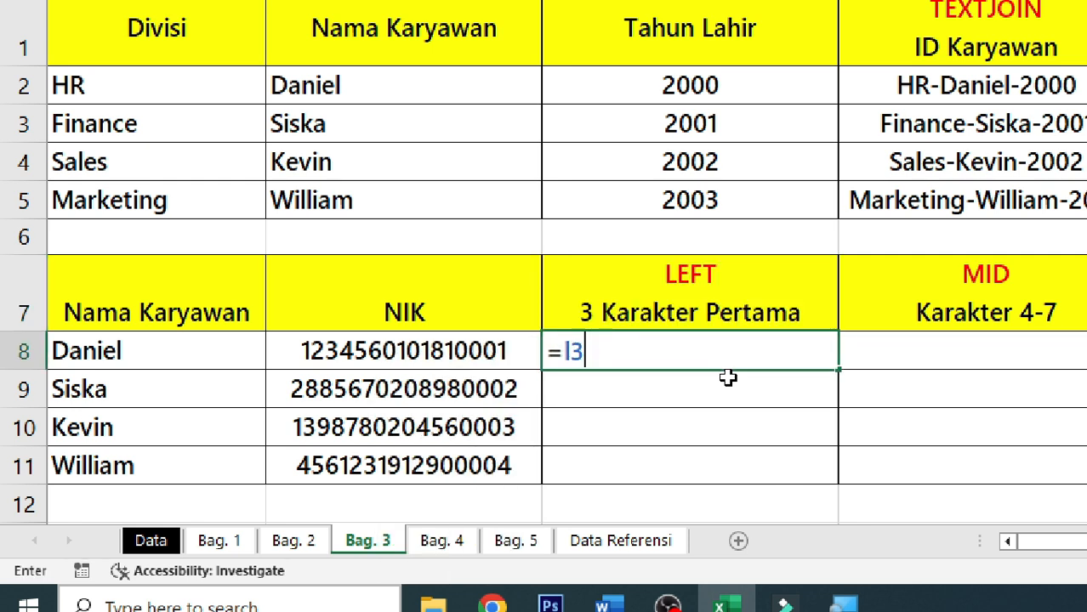
key("BackSpace")
type("ef")
key("Tab")
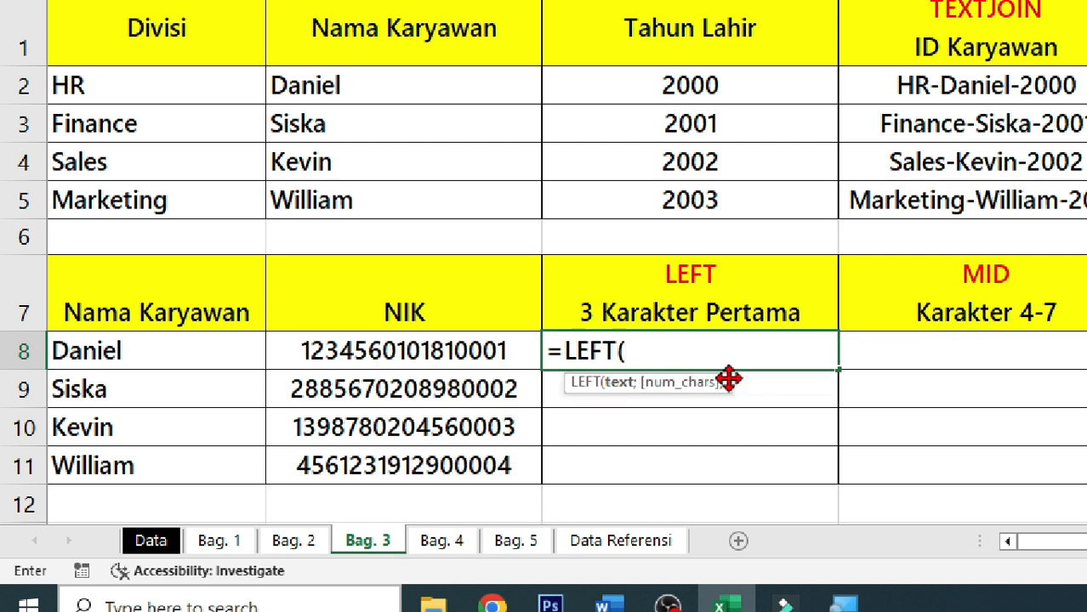
left_click(473, 349)
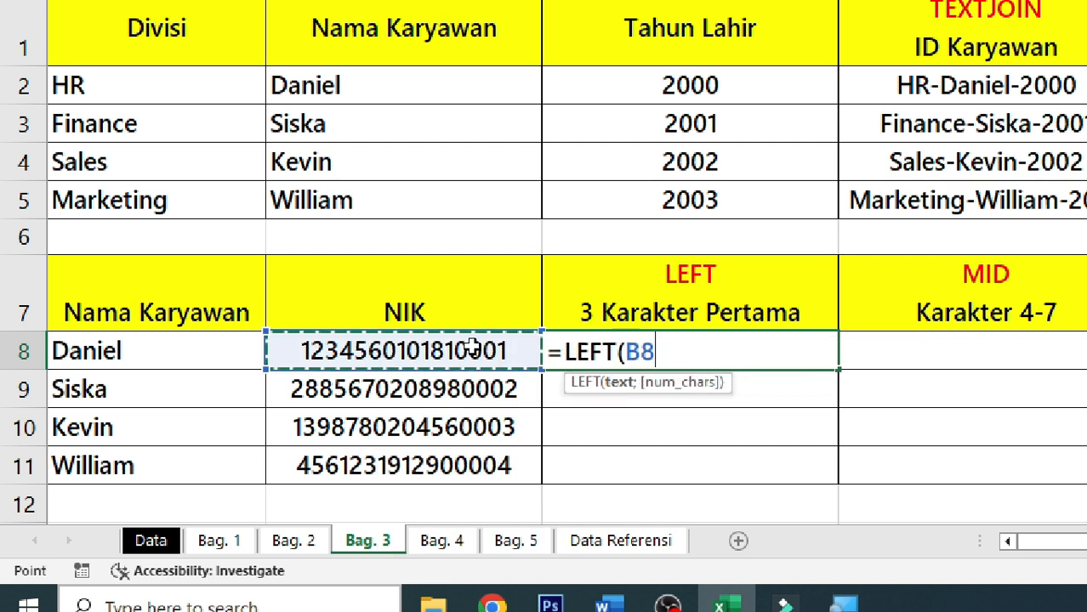
type(";3")
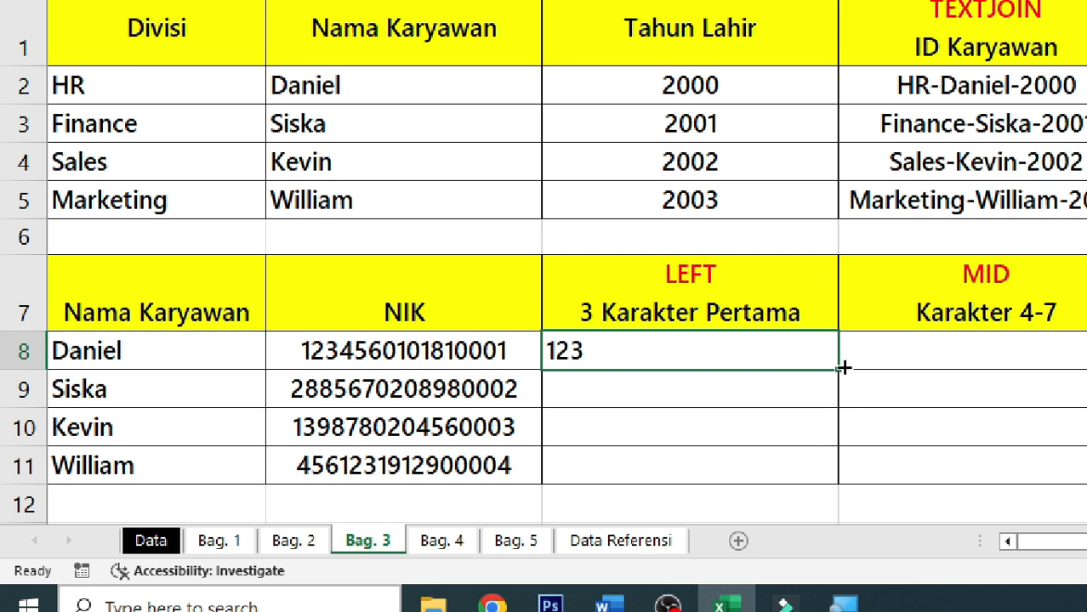
left_click_drag(840, 368, 839, 480)
- Colour the first three digits of the NIK in B8 red
double_click(359, 344)
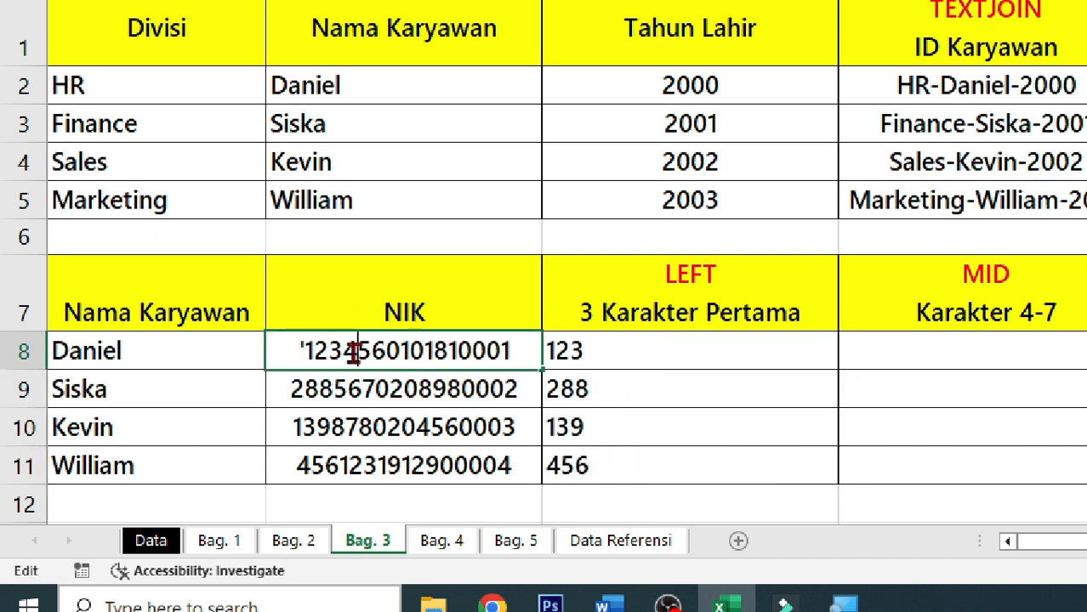
left_click_drag(342, 349, 297, 348)
left_click(345, 305)
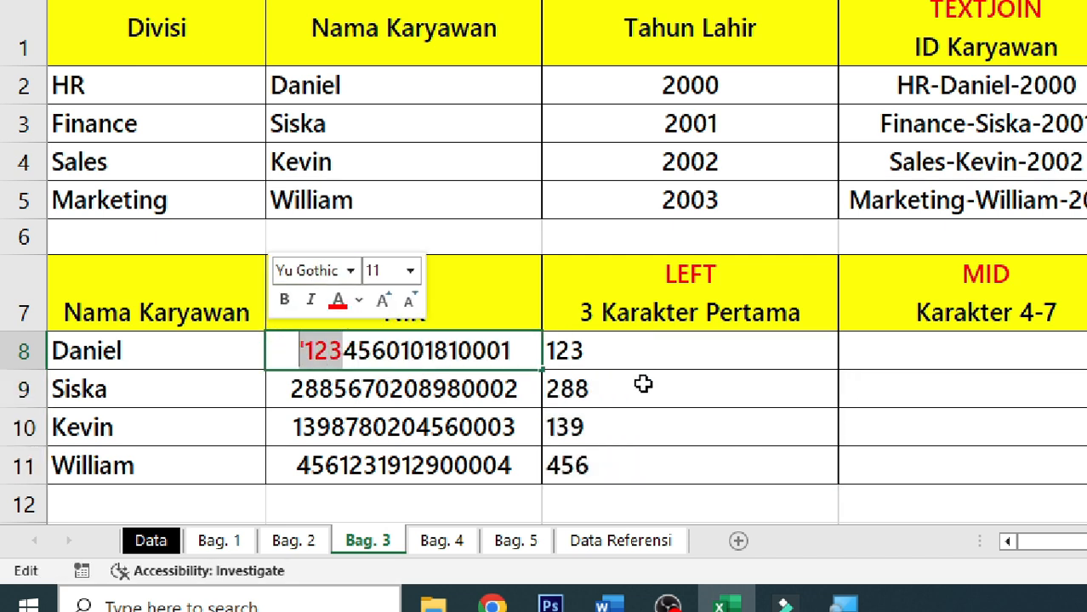
left_click(643, 383)
left_click(575, 349)
- Ignore the error flagged on the NIK in B8
left_click(391, 351)
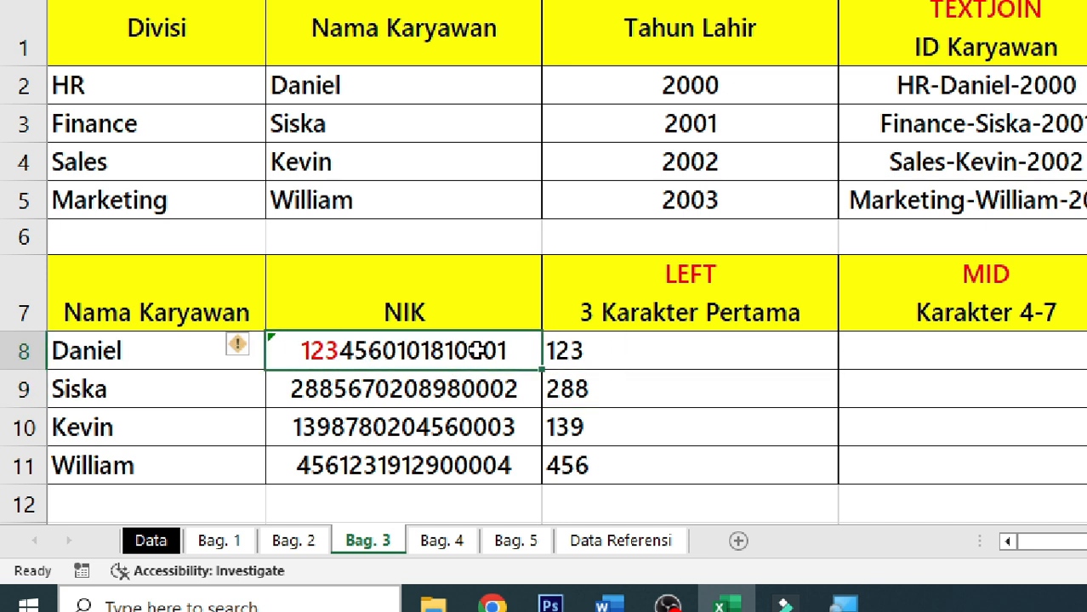
left_click(245, 347)
left_click(308, 466)
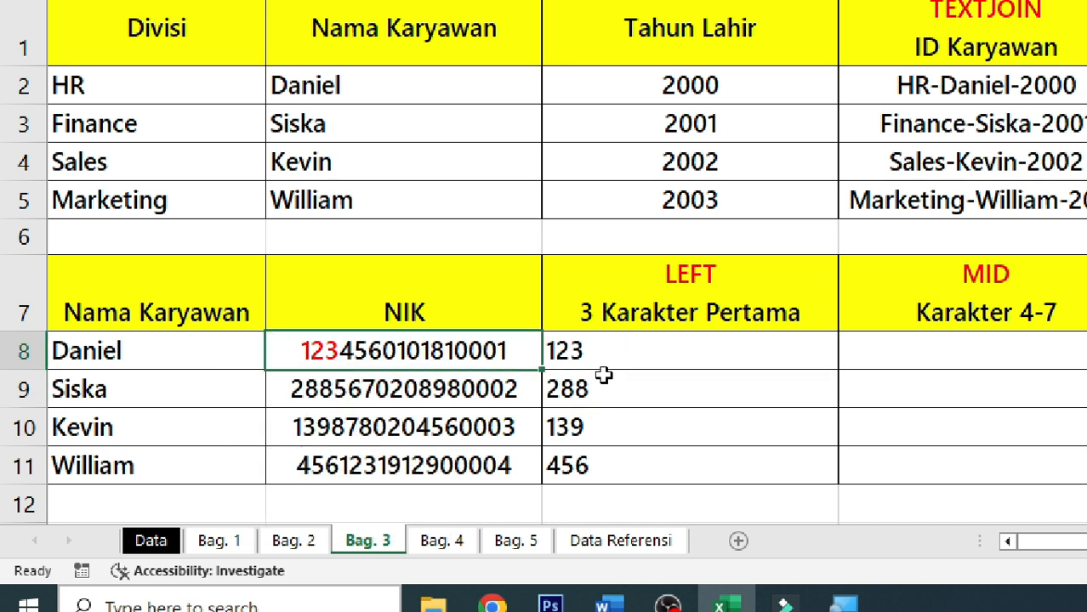
- Compare the NIK in B8 with the LEFT result in C8 and check the MID column's header
left_click(548, 381)
left_click(286, 352)
left_click(581, 336)
left_click(467, 345)
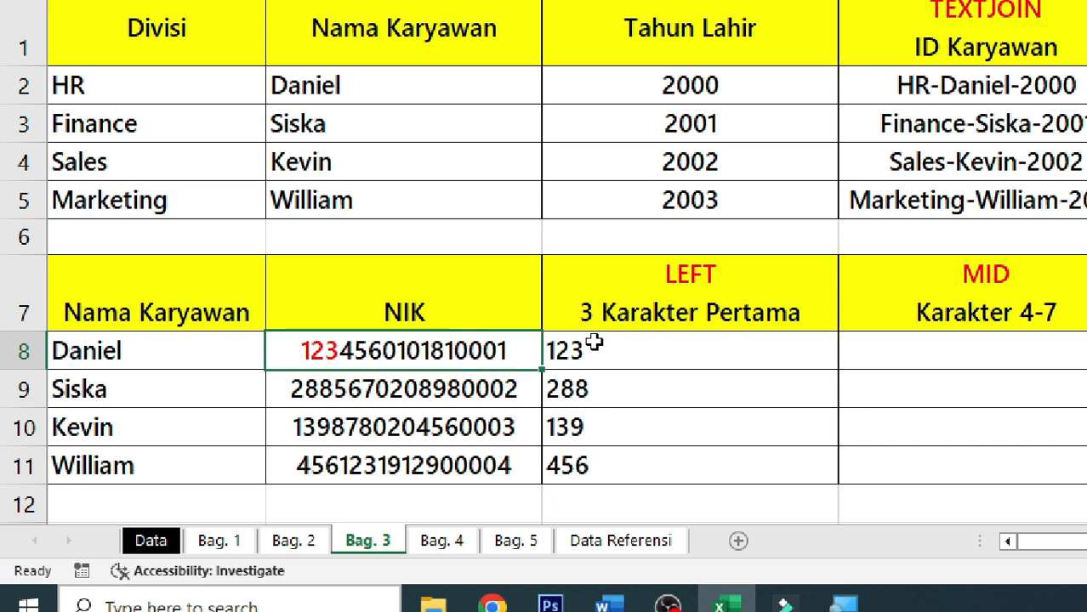
left_click(626, 350)
left_click(519, 354)
left_click(625, 355)
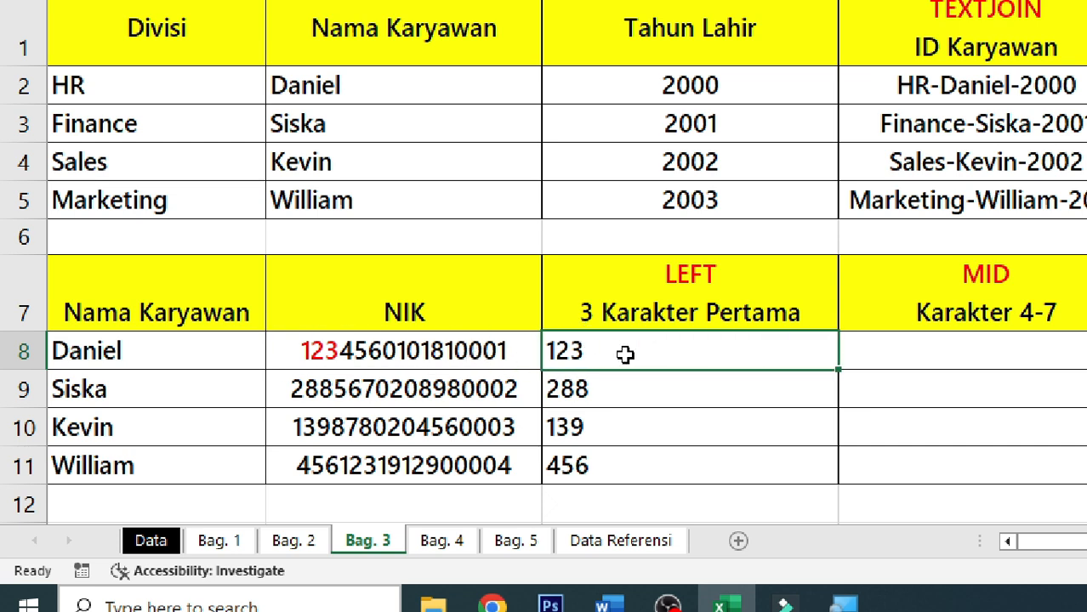
left_click(914, 348)
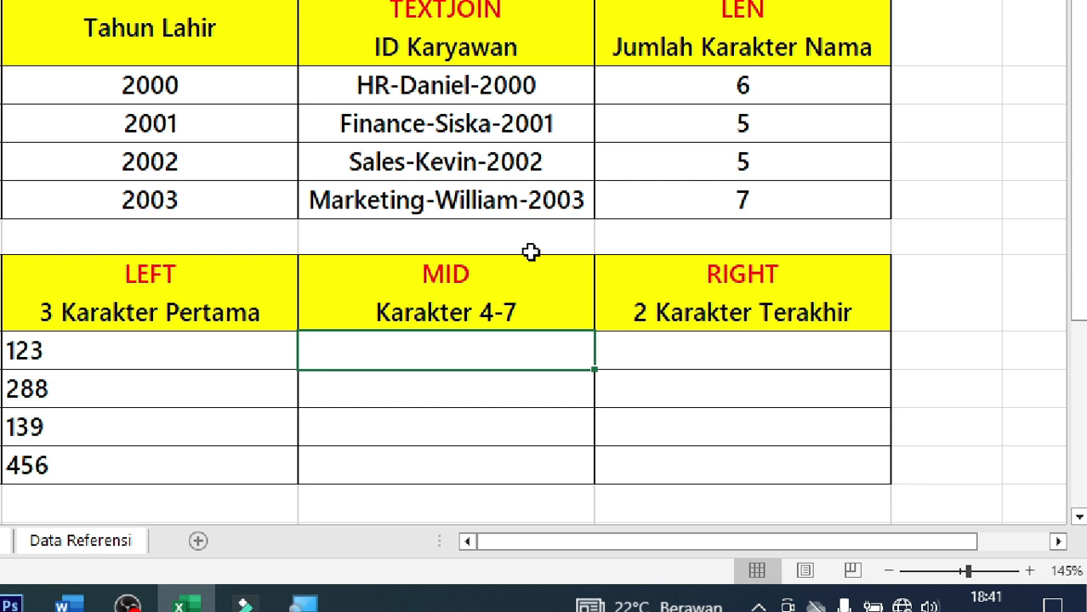
left_click(491, 315)
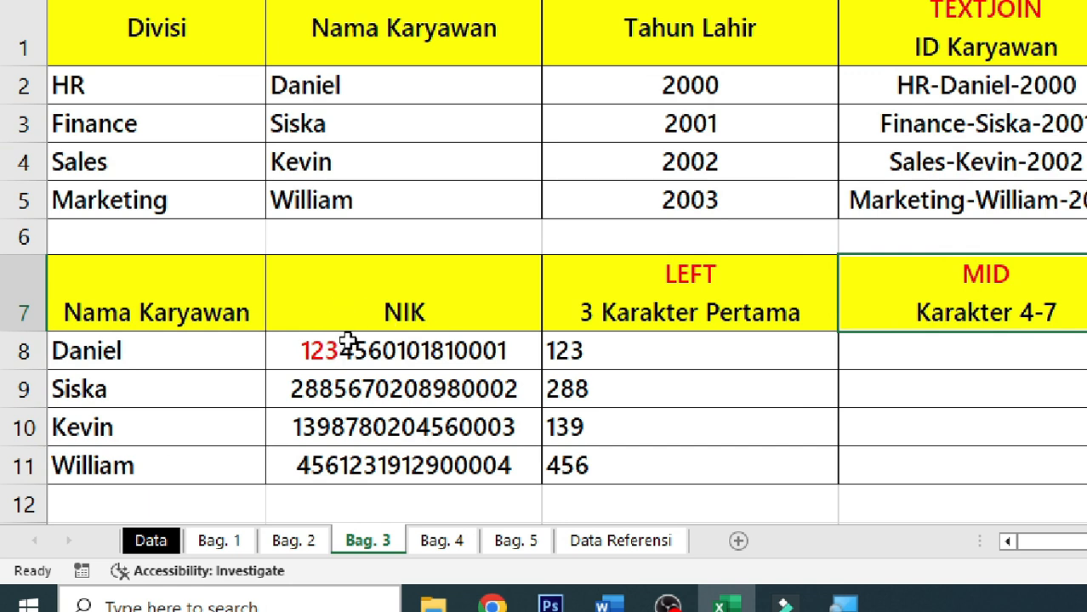
- Colour the fourth through ninth digits of the NIK in B8 blue
double_click(393, 349)
left_click_drag(393, 349, 311, 351)
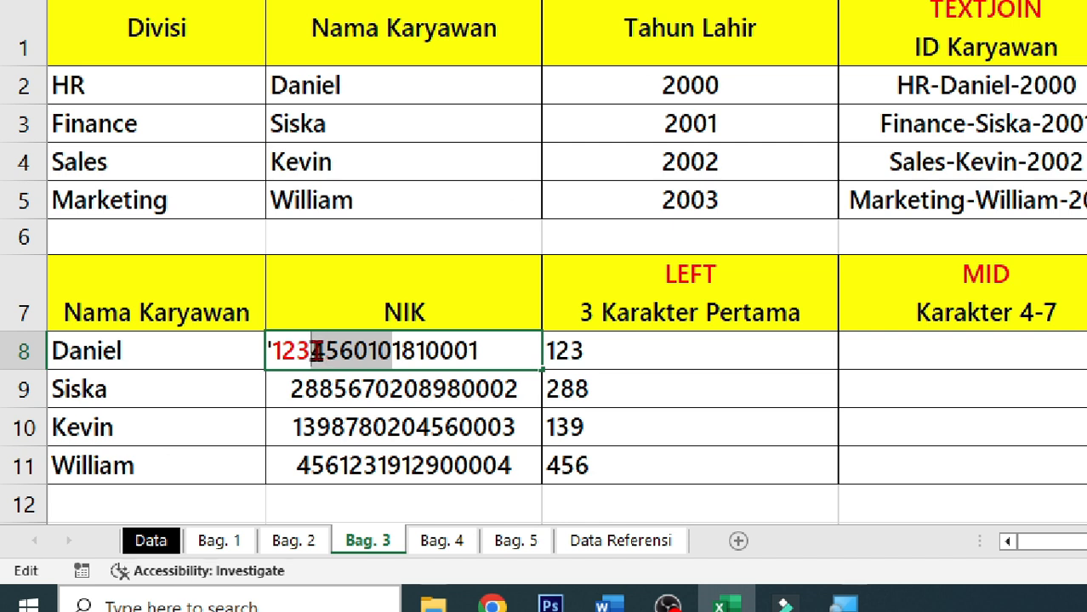
left_click(406, 315)
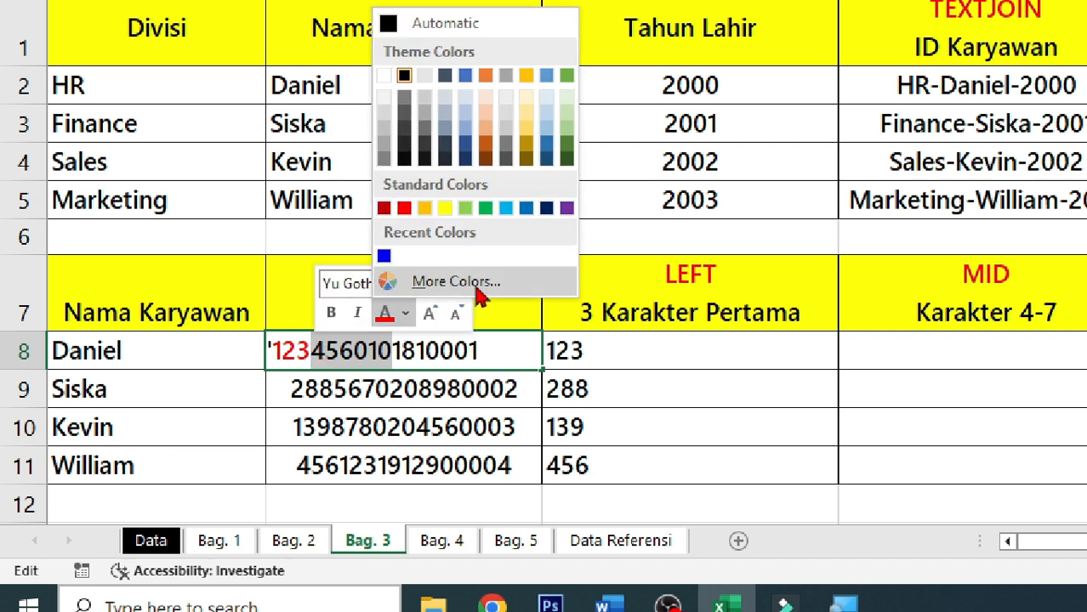
left_click(381, 255)
left_click(402, 388)
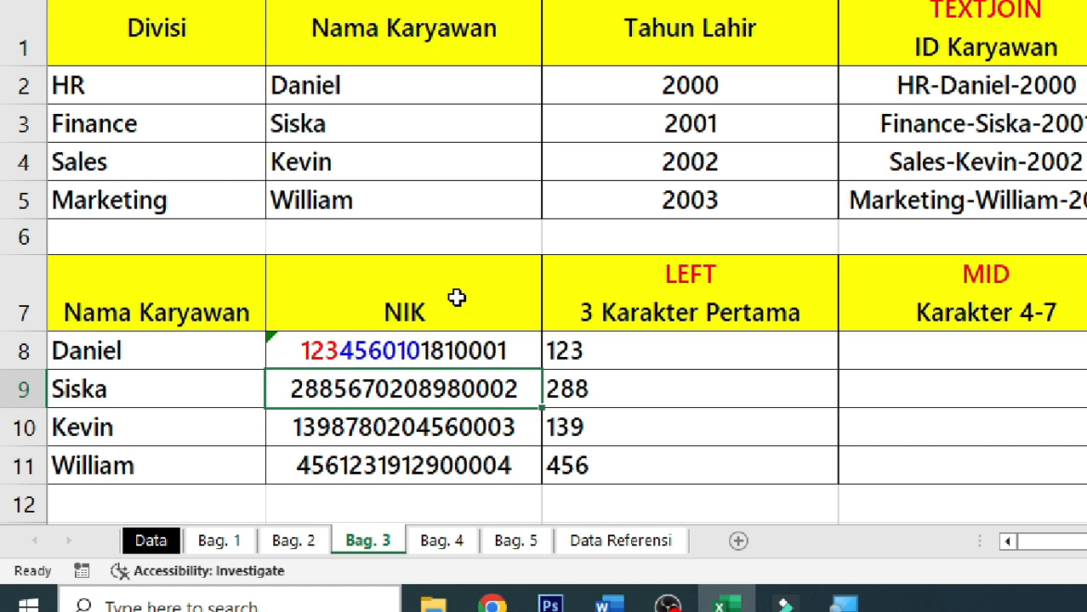
- Enter =MID(B8;4;6) in D8 to extract six NIK characters from the fourth, and fill it down through D11
left_click(941, 342)
type("=mid")
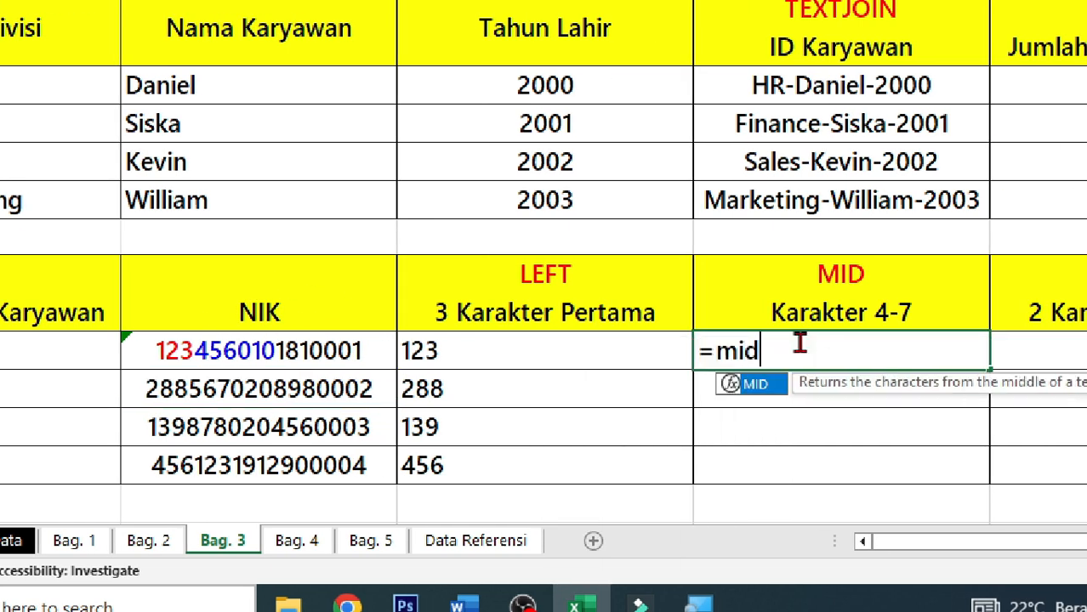
key("Tab")
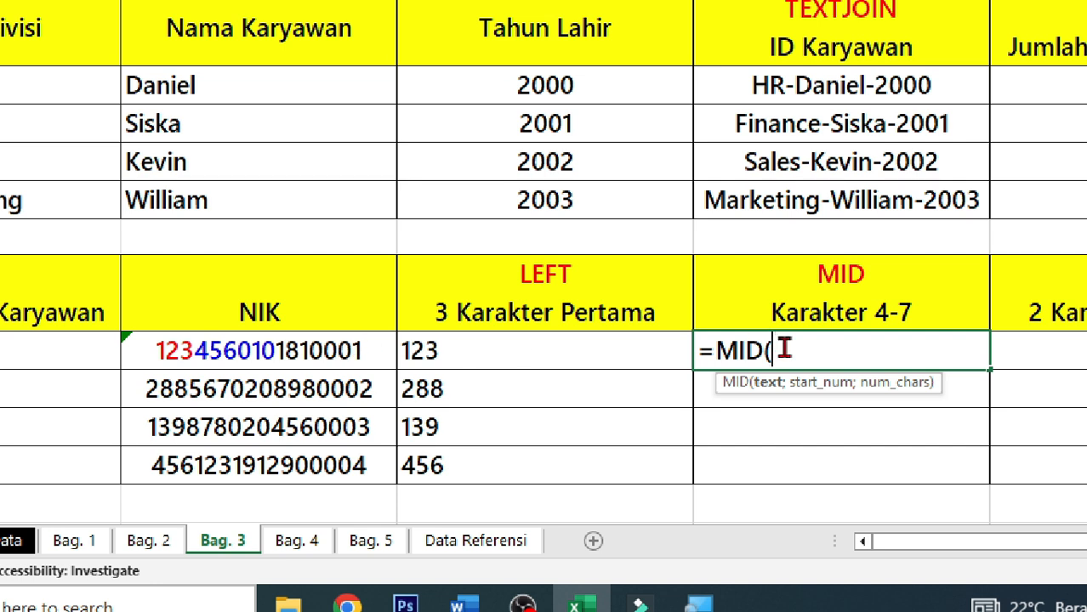
left_click(270, 357)
type(";")
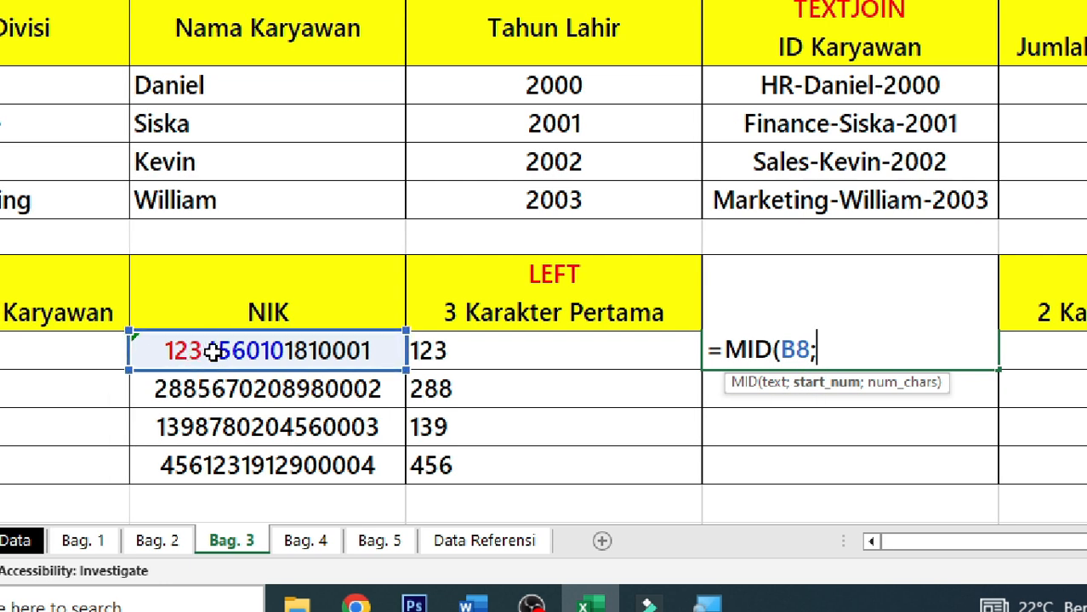
type("4;")
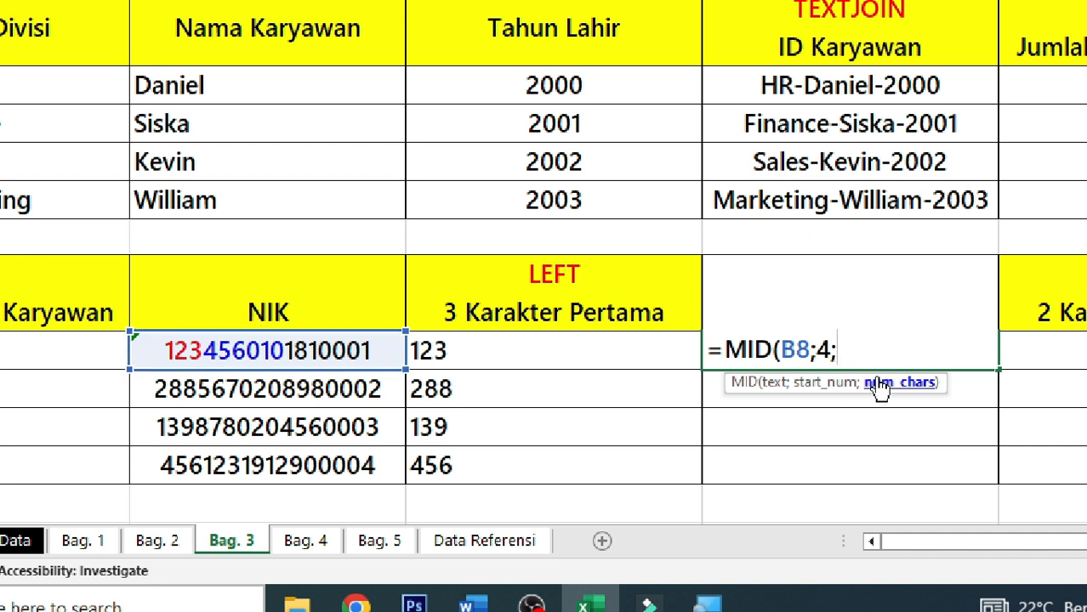
type("6)")
key("ctrl+Return")
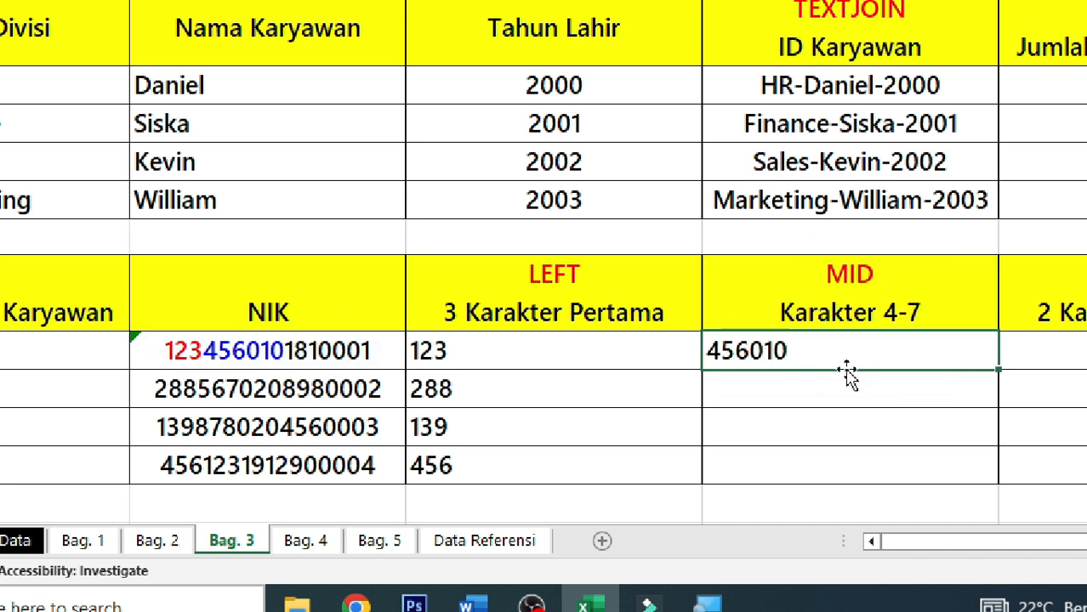
left_click_drag(995, 384, 961, 472)
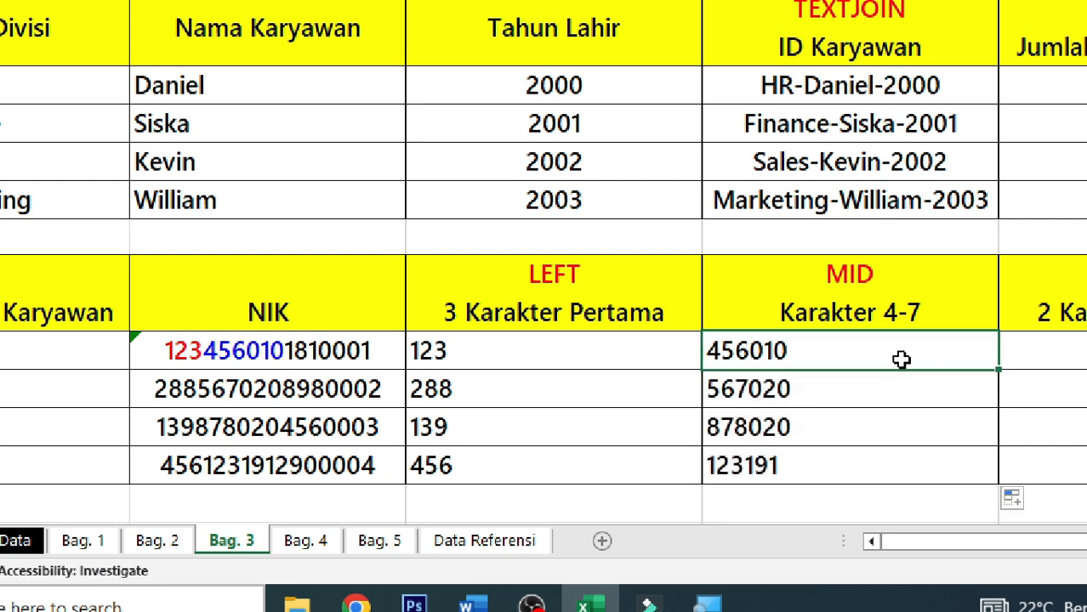
left_click(840, 347)
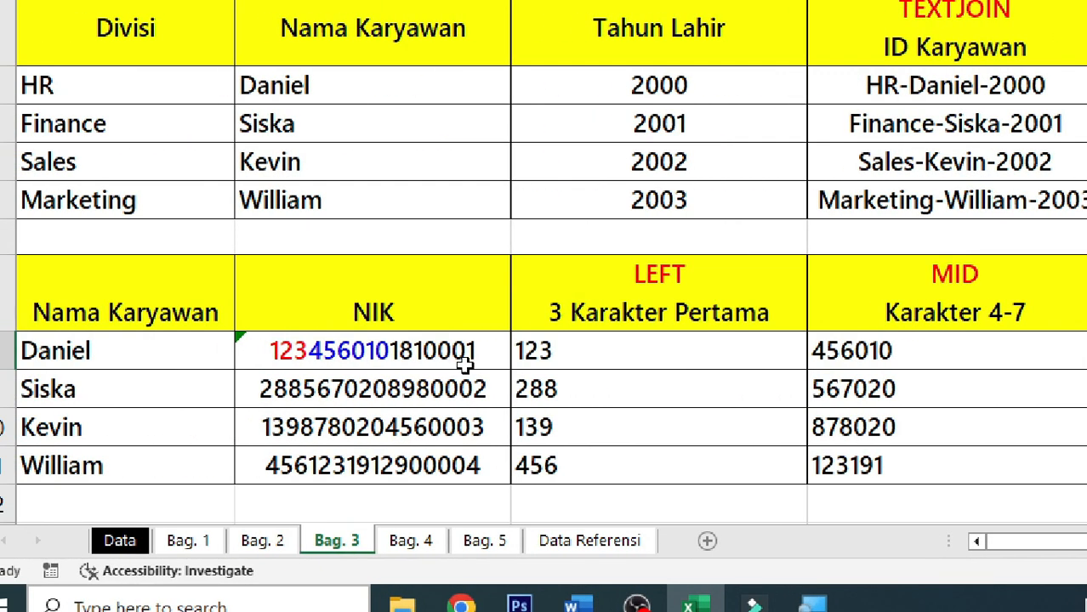
- Colour the last two digits of the NIK in B8 purple
double_click(477, 350)
left_click_drag(479, 350, 455, 350)
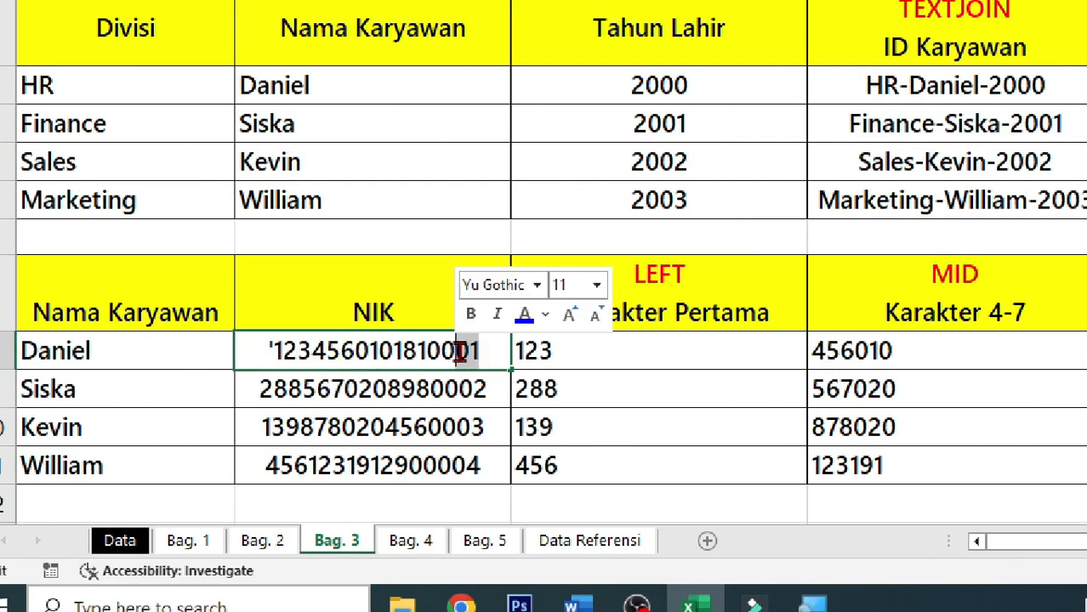
left_click(544, 315)
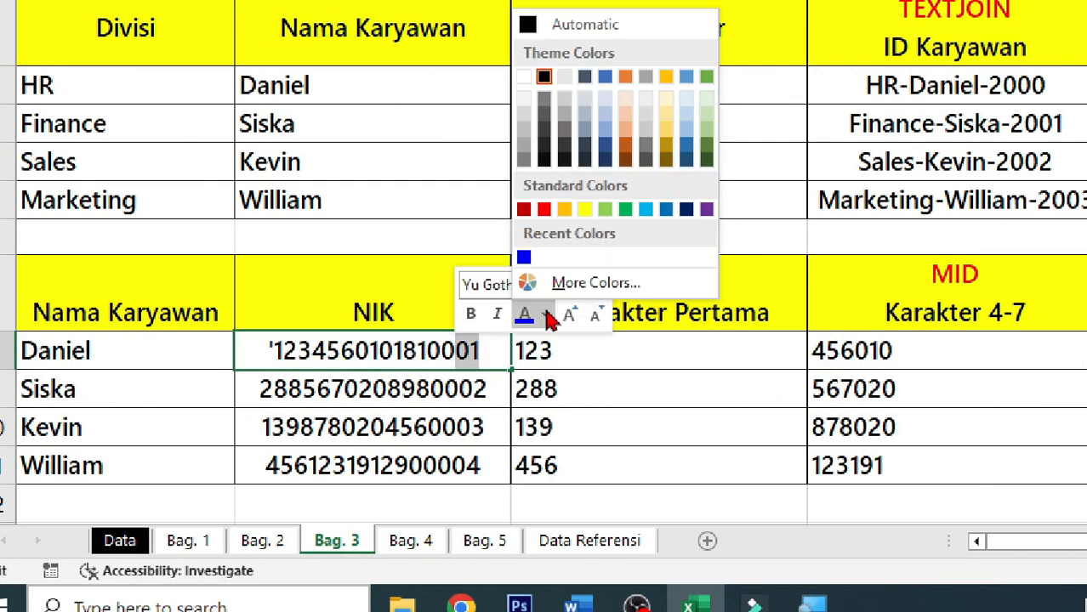
left_click(710, 207)
left_click(538, 429)
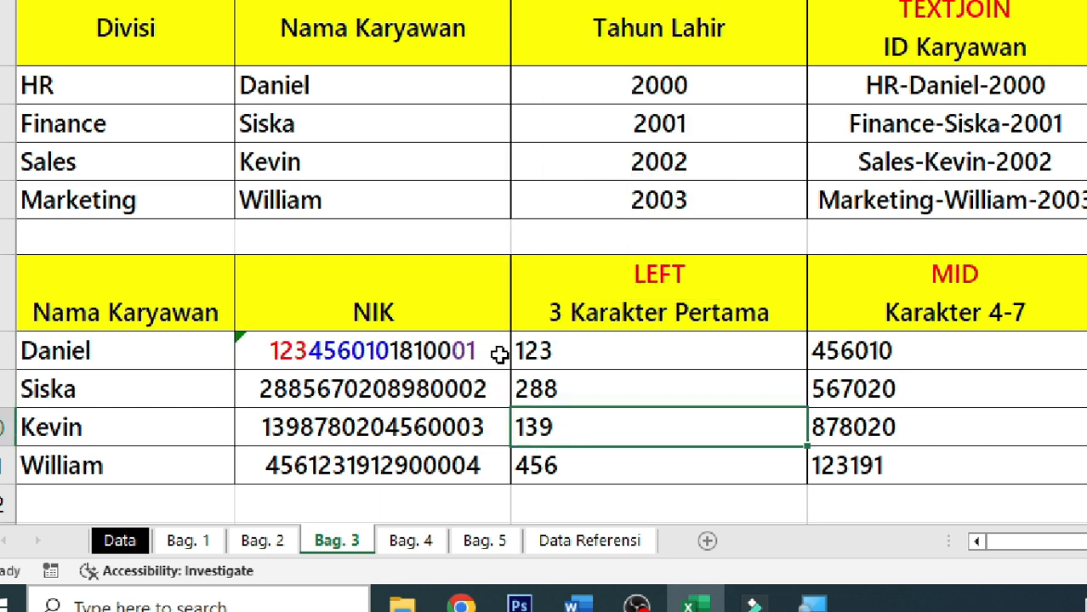
- Enter =RIGHT(B8;2) in E8 to extract the last two NIK characters, and fill it down through E11
left_click(839, 348)
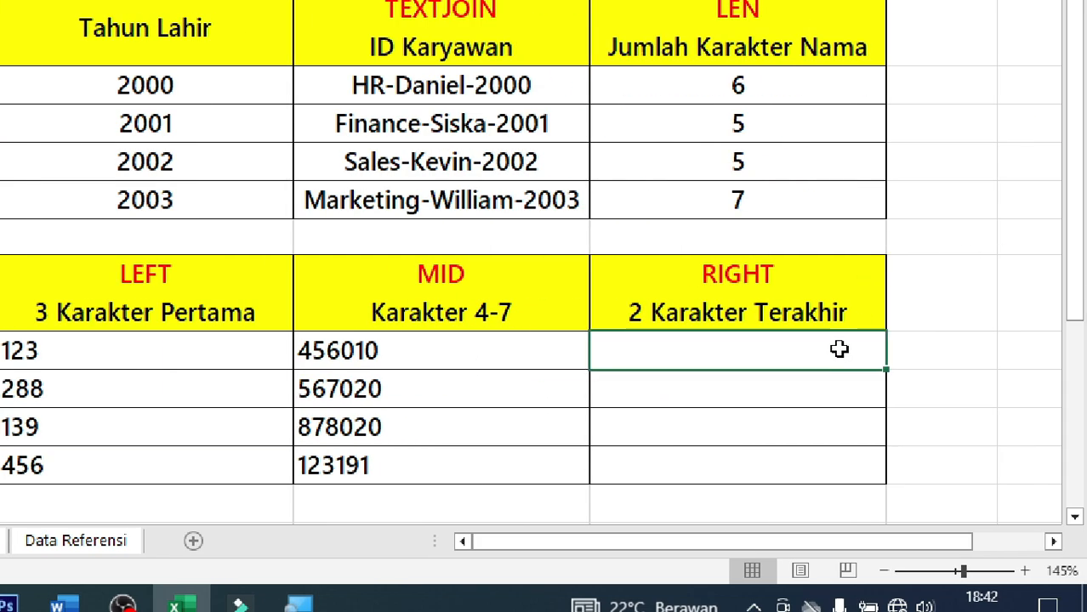
type("=righ")
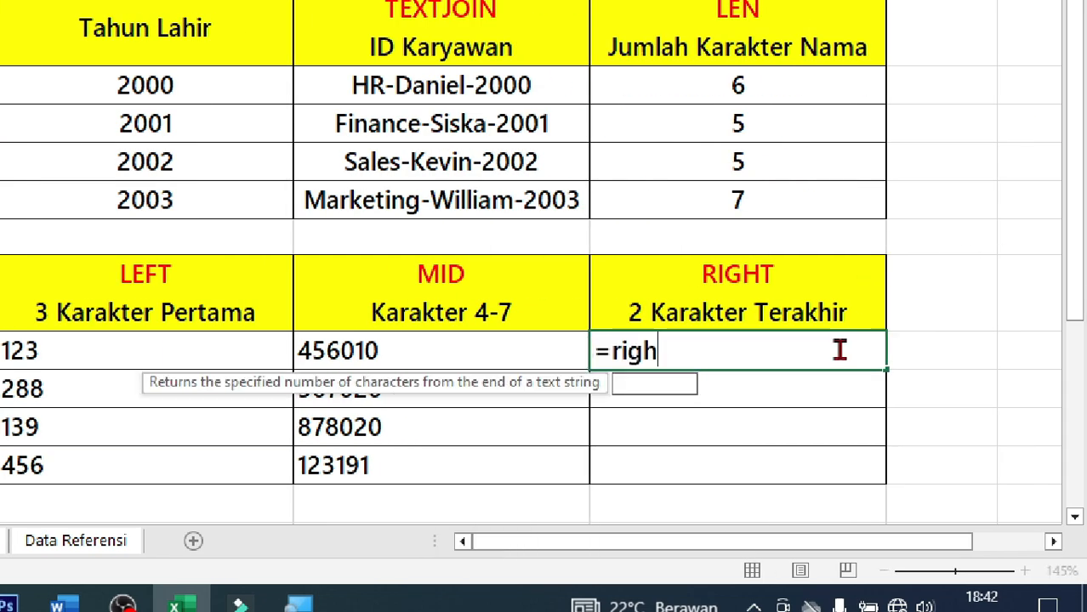
key("Tab")
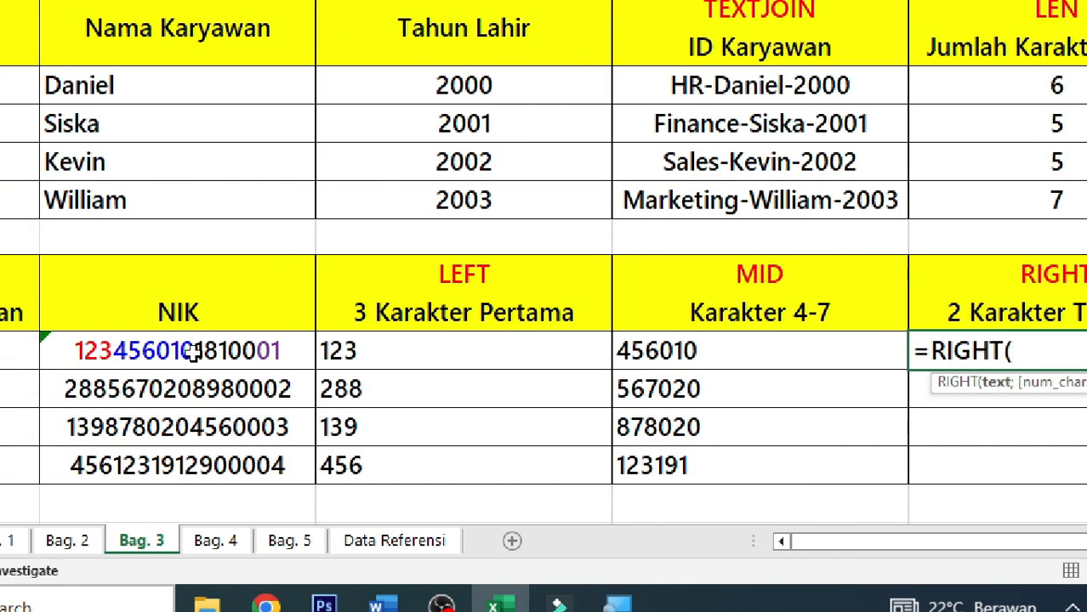
left_click(194, 352)
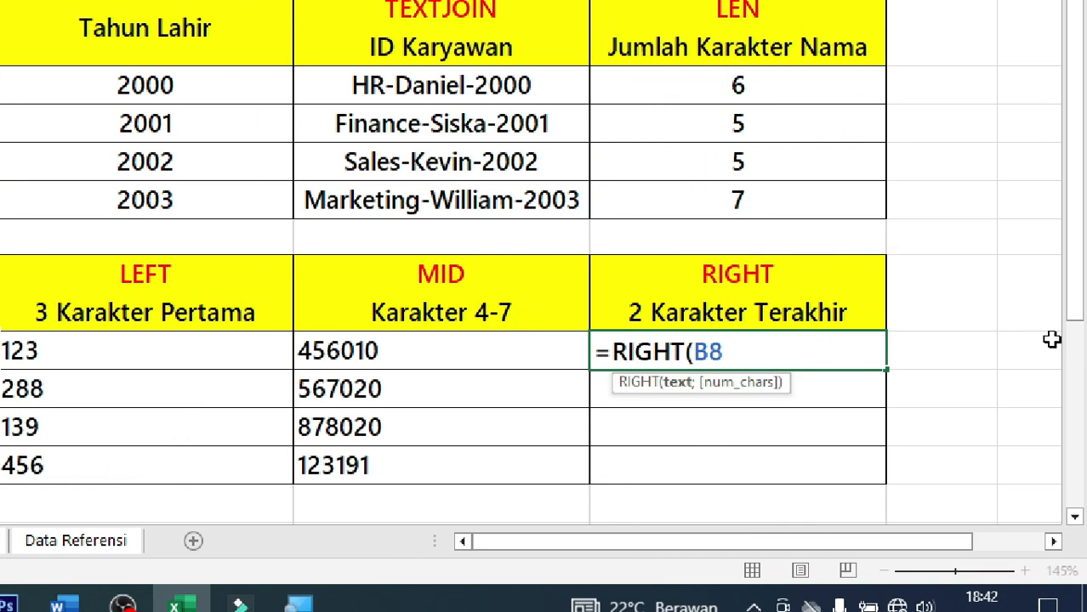
type(";2")
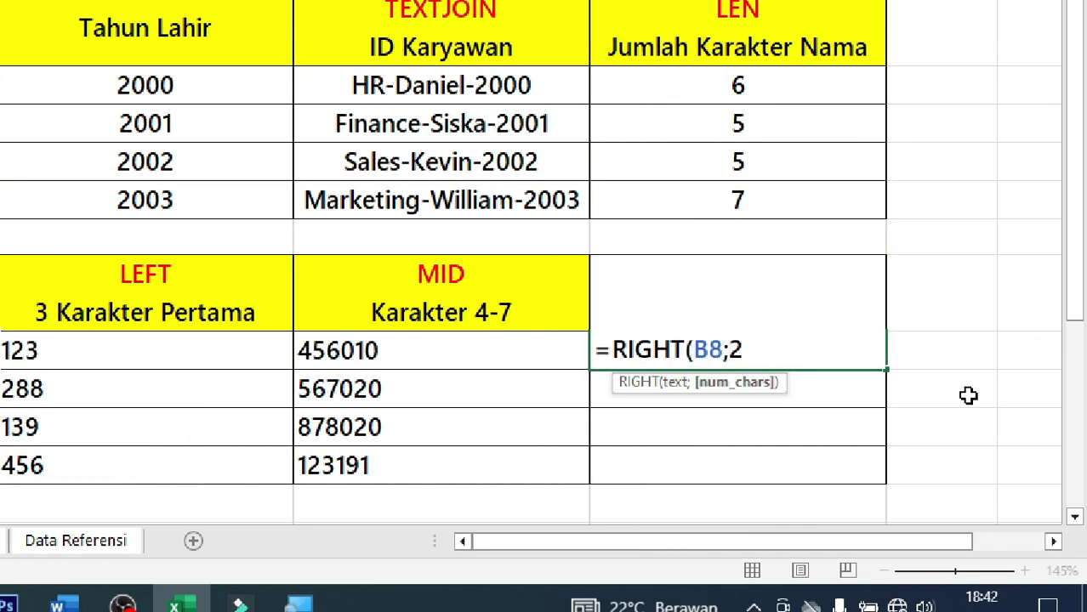
type(")")
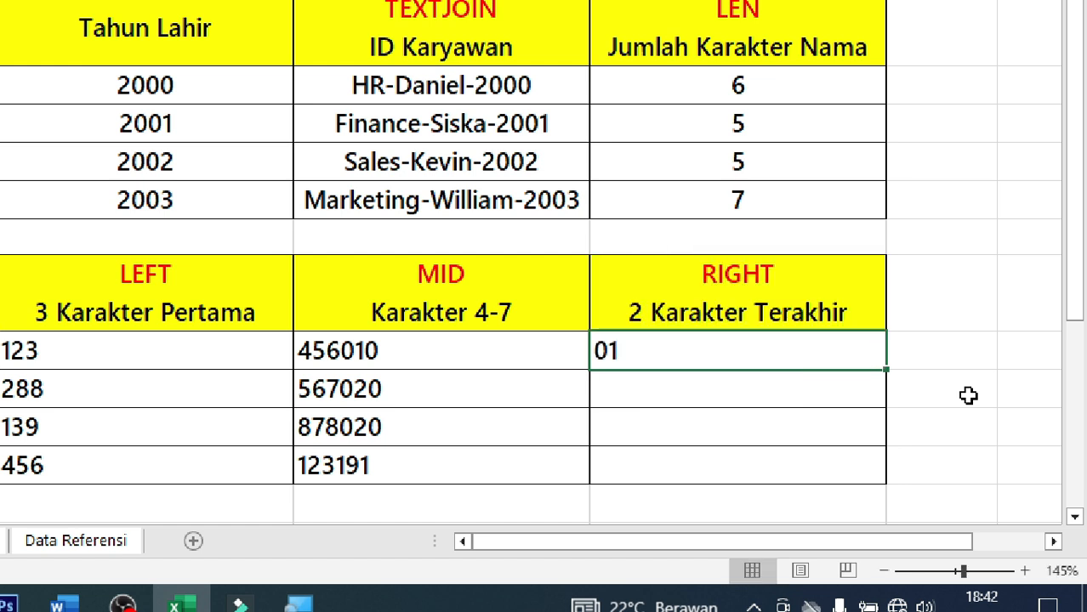
left_click_drag(888, 372, 886, 482)
left_click_drag(771, 352, 692, 460)
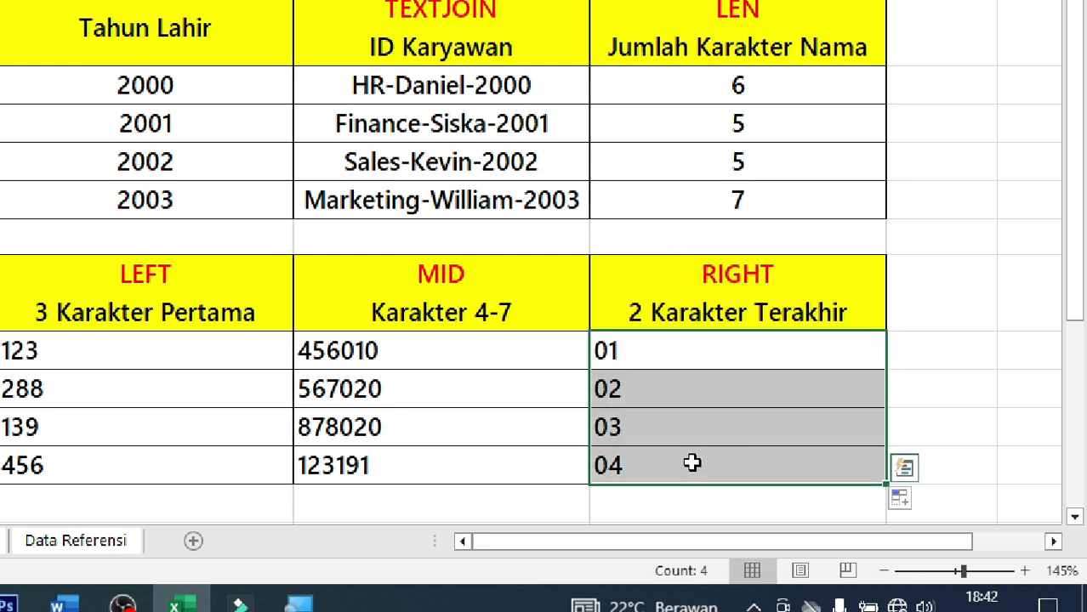
left_click(413, 383)
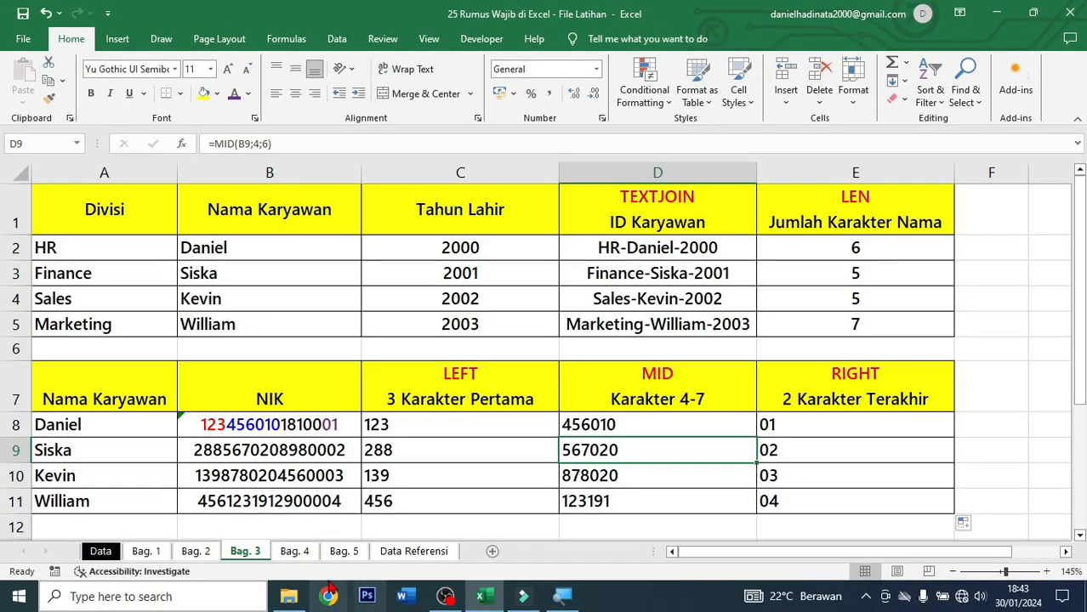
- Open the Bag. 4 sheet and review the ROUNDDOWN header and the Nilai scores in B2:B11
left_click(299, 553)
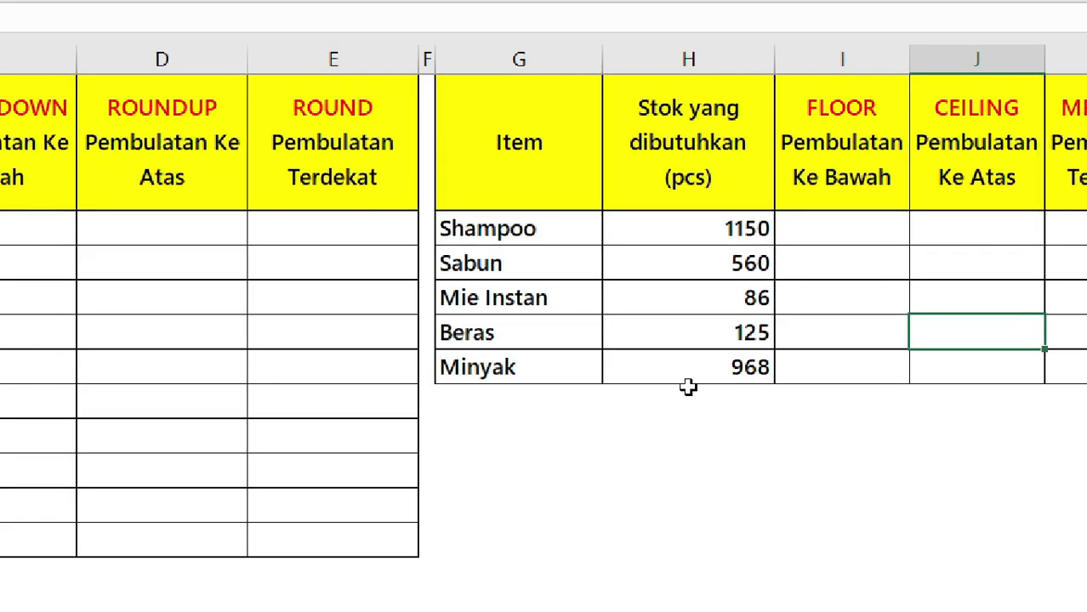
left_click(719, 397)
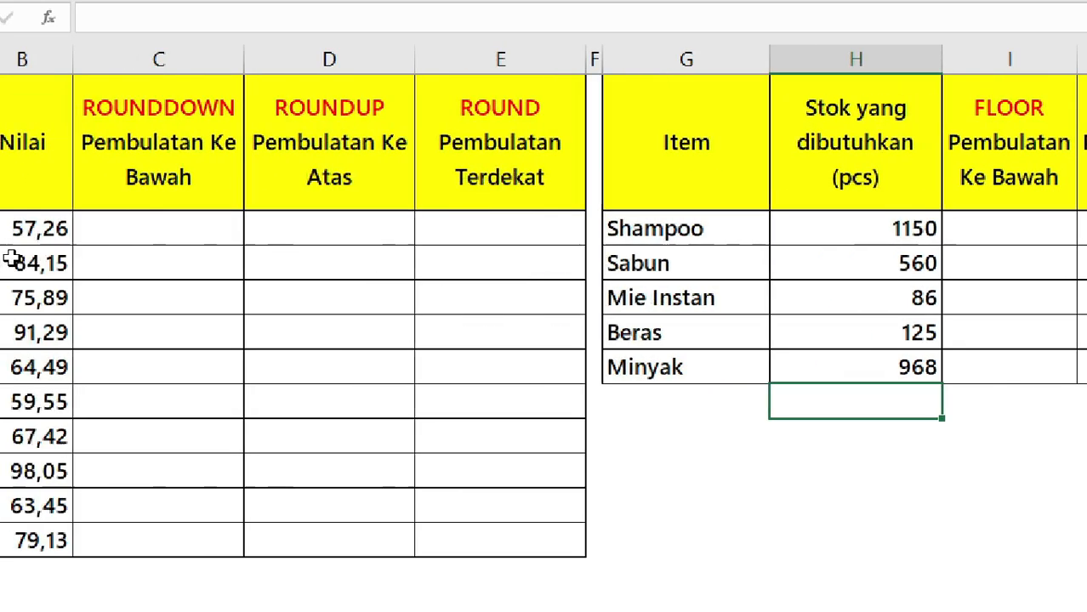
left_click(208, 107)
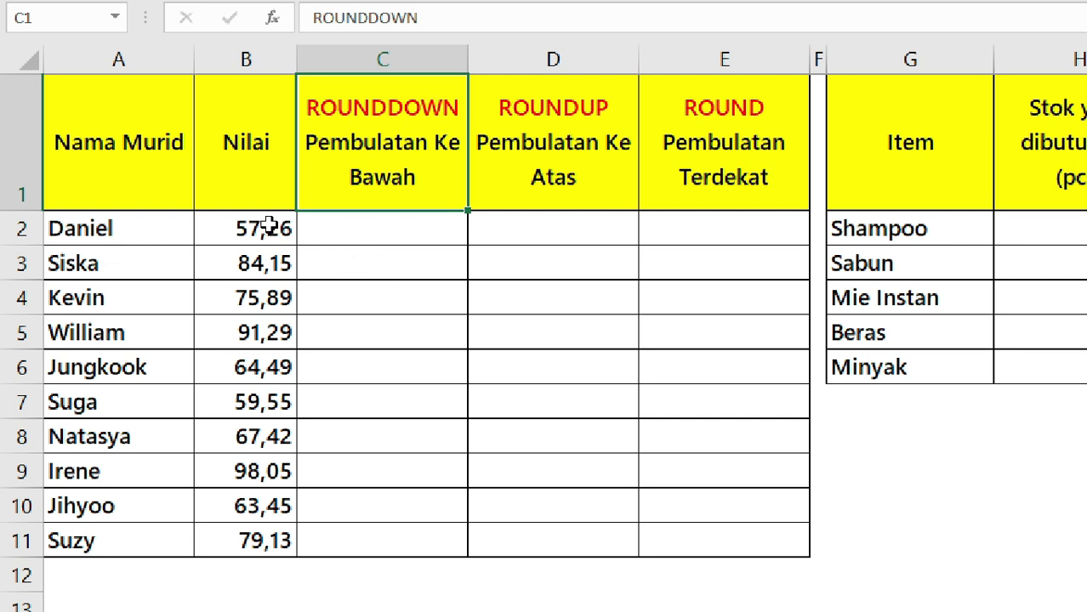
left_click_drag(274, 227, 272, 559)
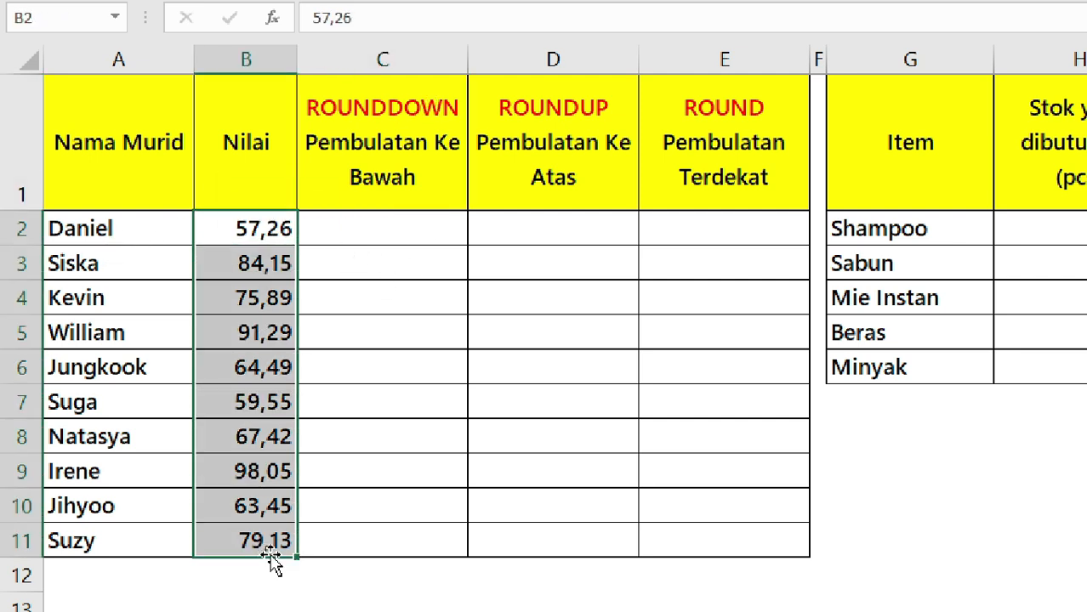
- Enter =ROUNDDOWN(B2;0) in C2 to round the score down to a whole number, and fill it down through C11
left_click(362, 240)
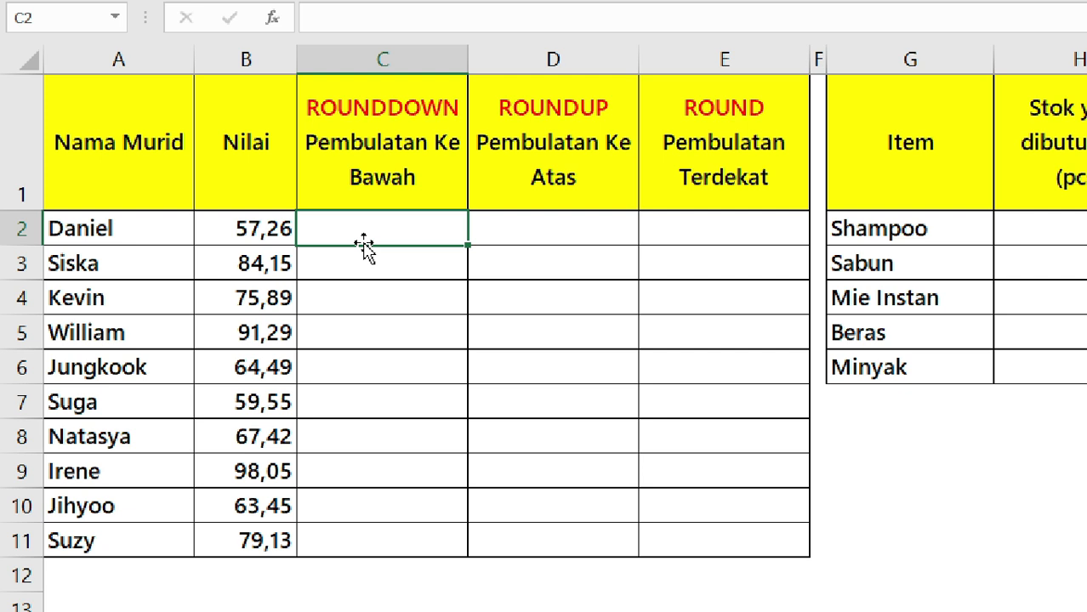
type("=round")
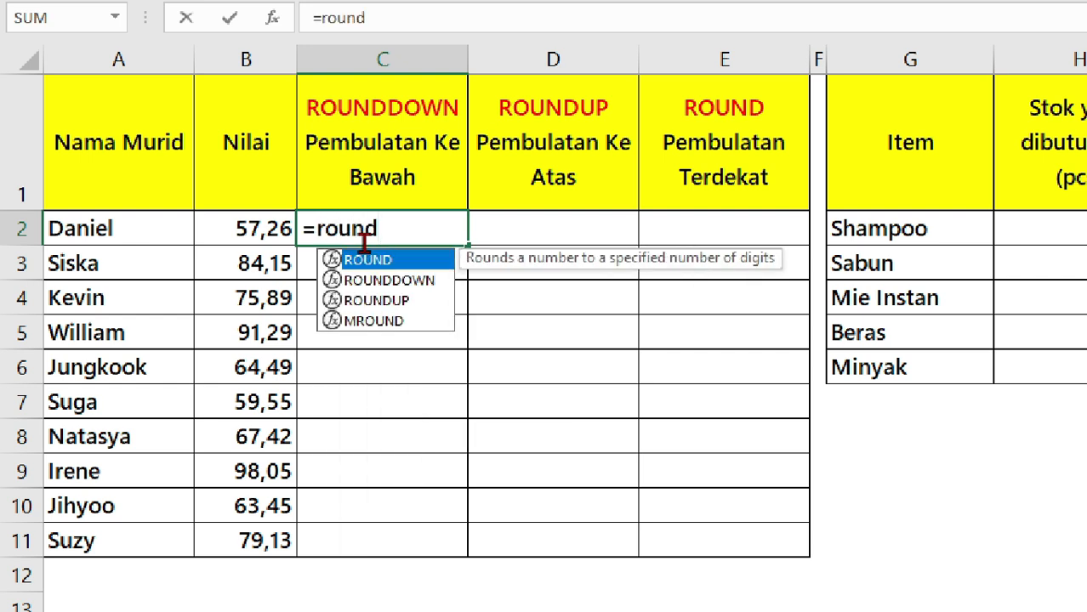
type("ddown")
key("Tab")
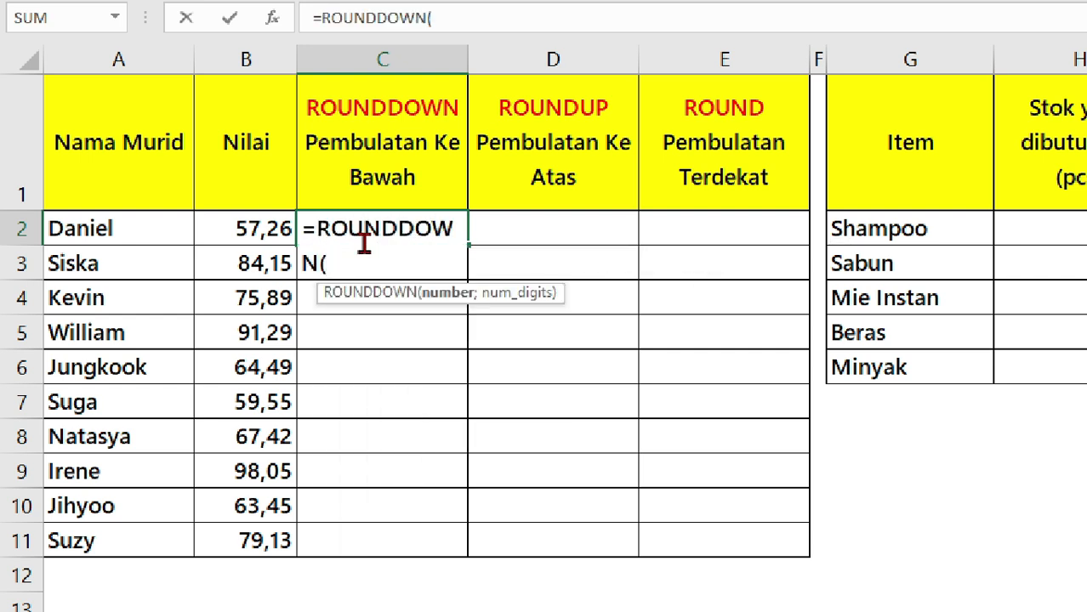
left_click(267, 226)
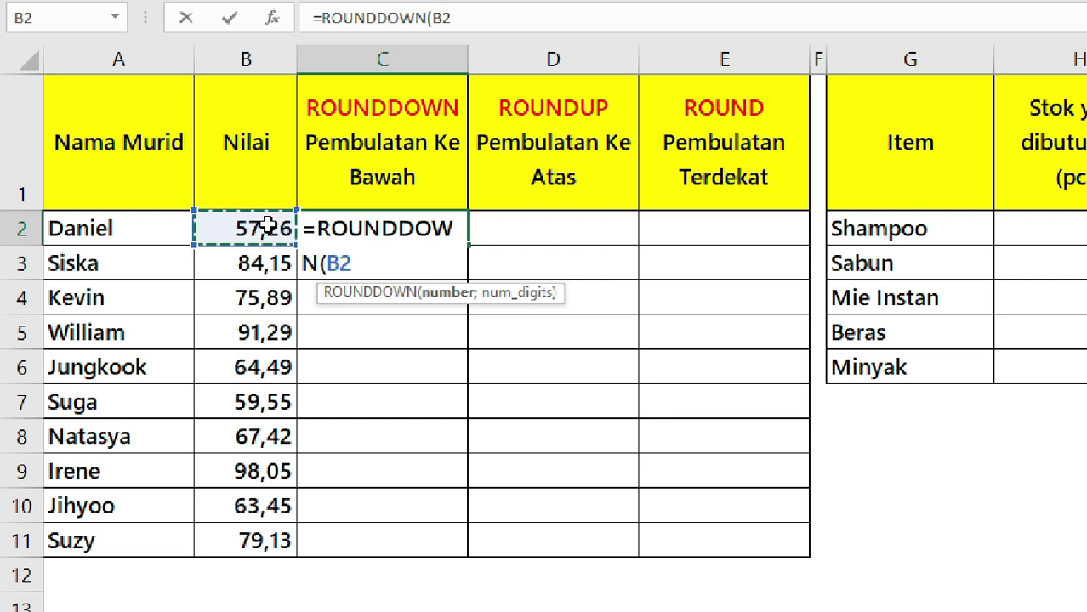
type(";")
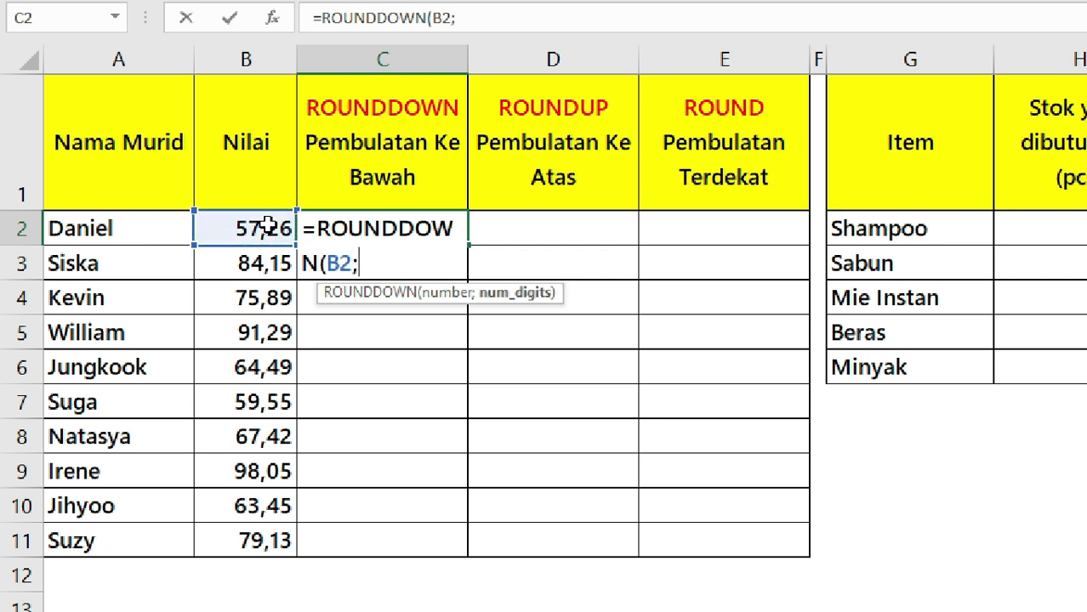
type("0)")
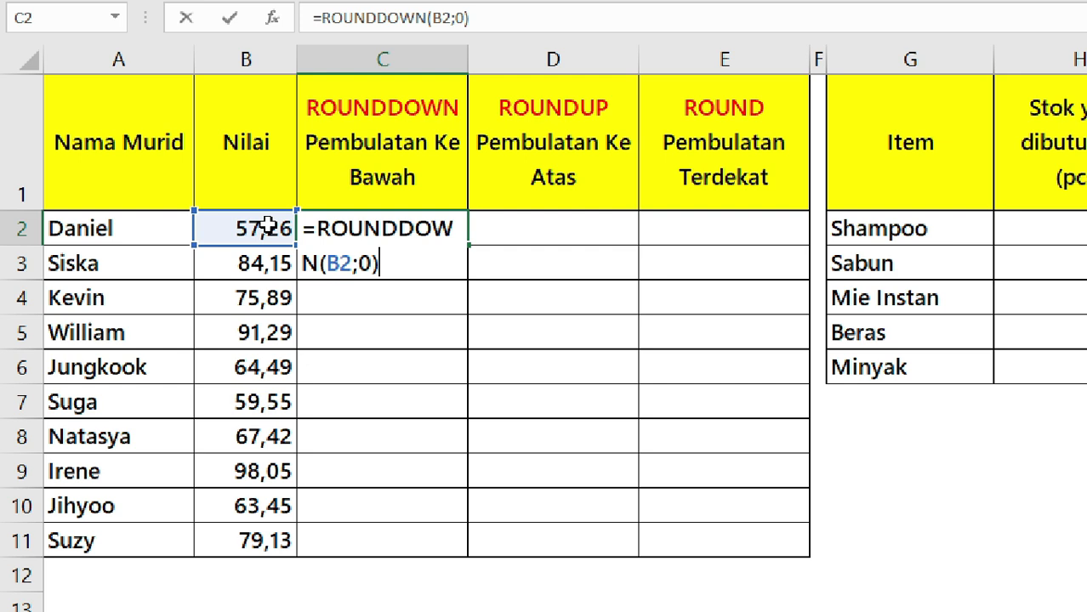
key("ctrl+Return")
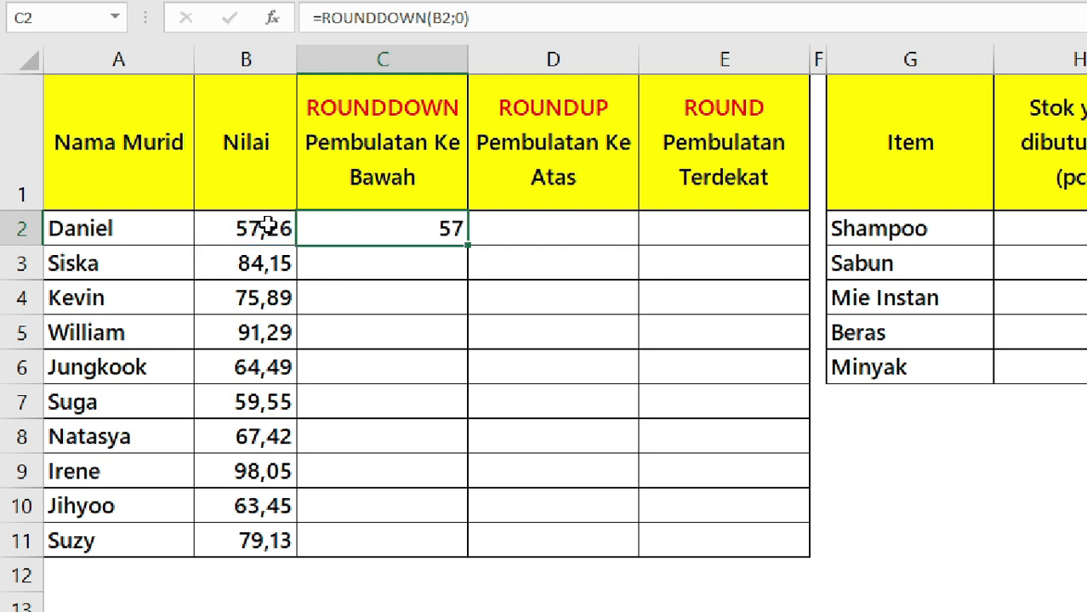
double_click(472, 243)
- Compare the scores in B2 and B4 with their ROUNDDOWN results in column C
left_click(421, 262)
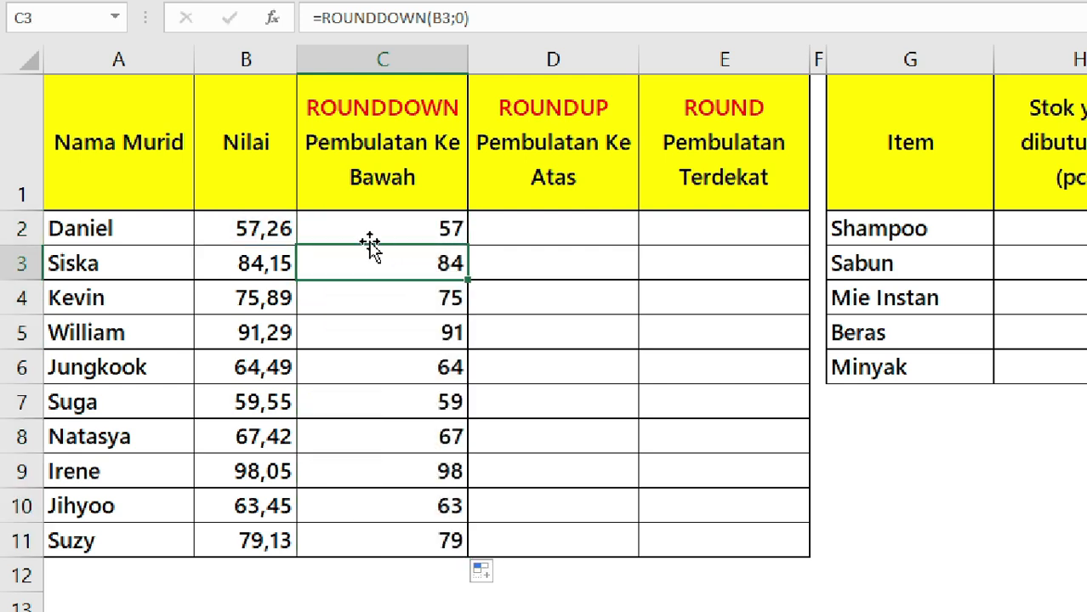
left_click(276, 230)
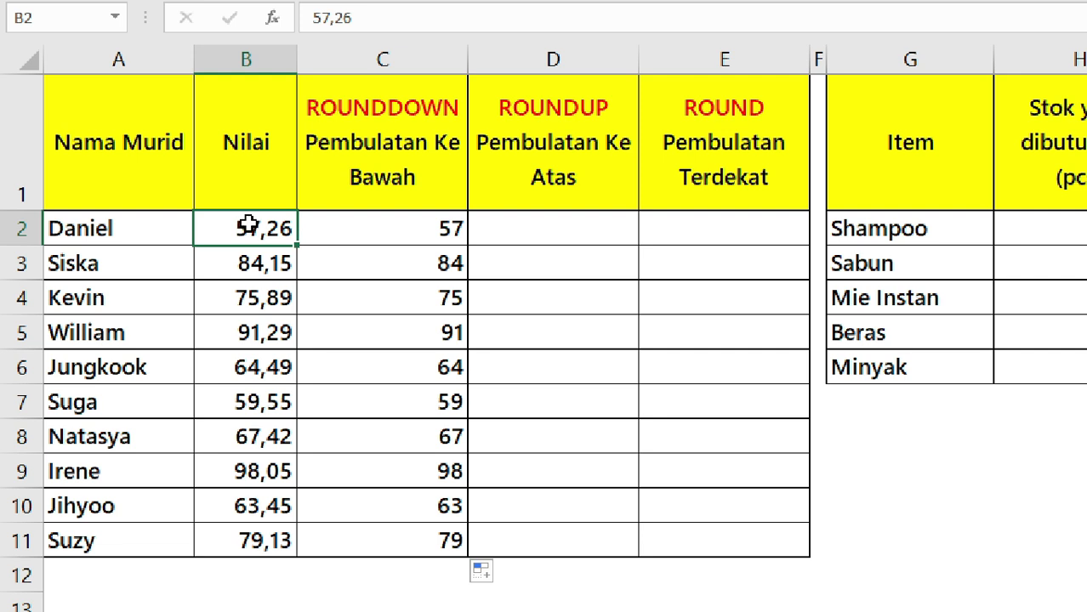
left_click(351, 235)
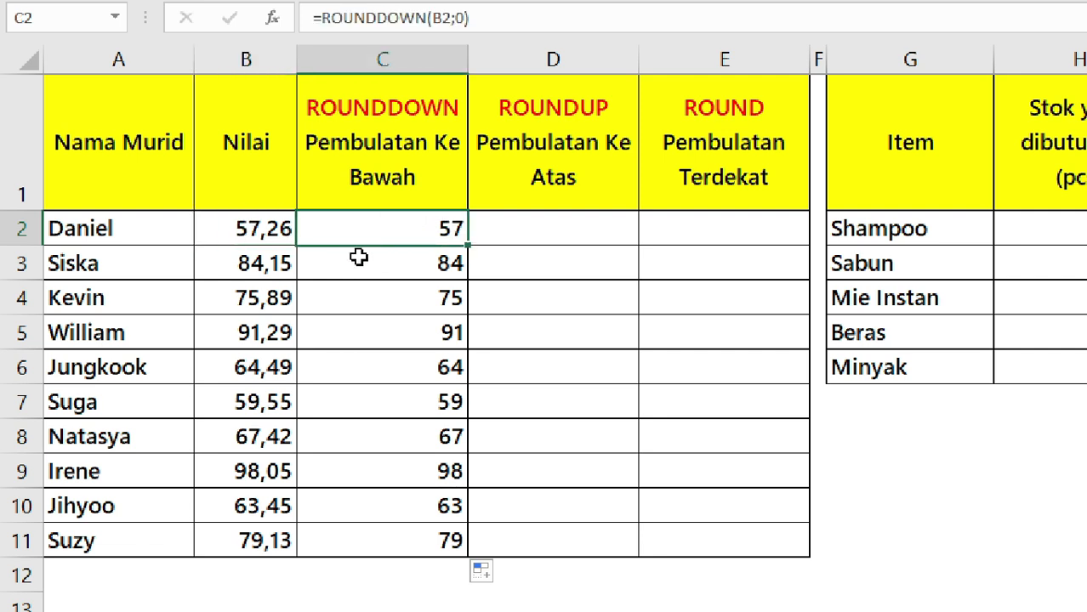
left_click(266, 298)
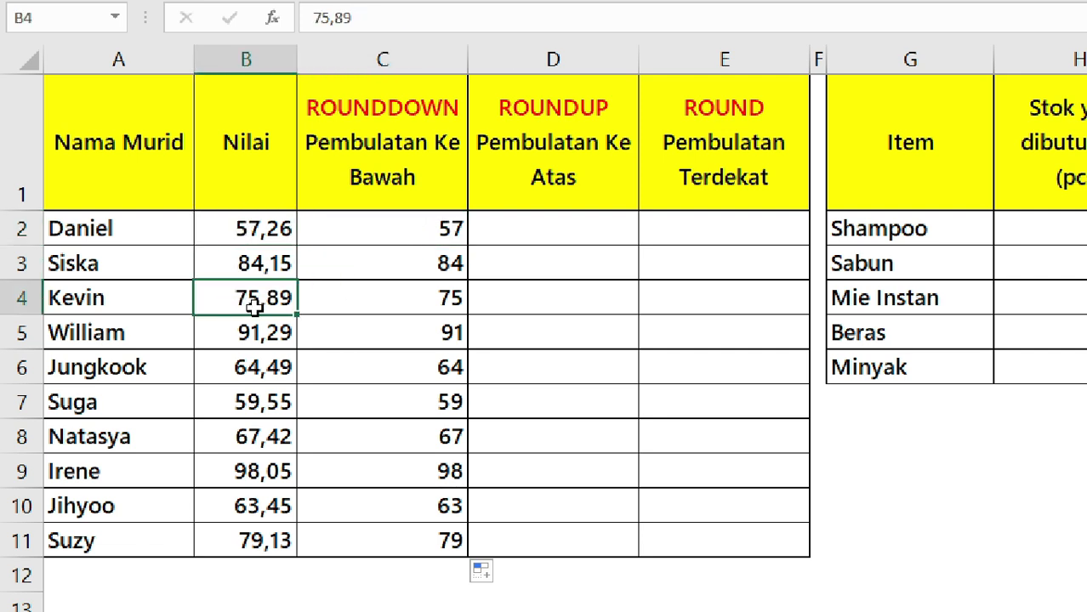
left_click(378, 299)
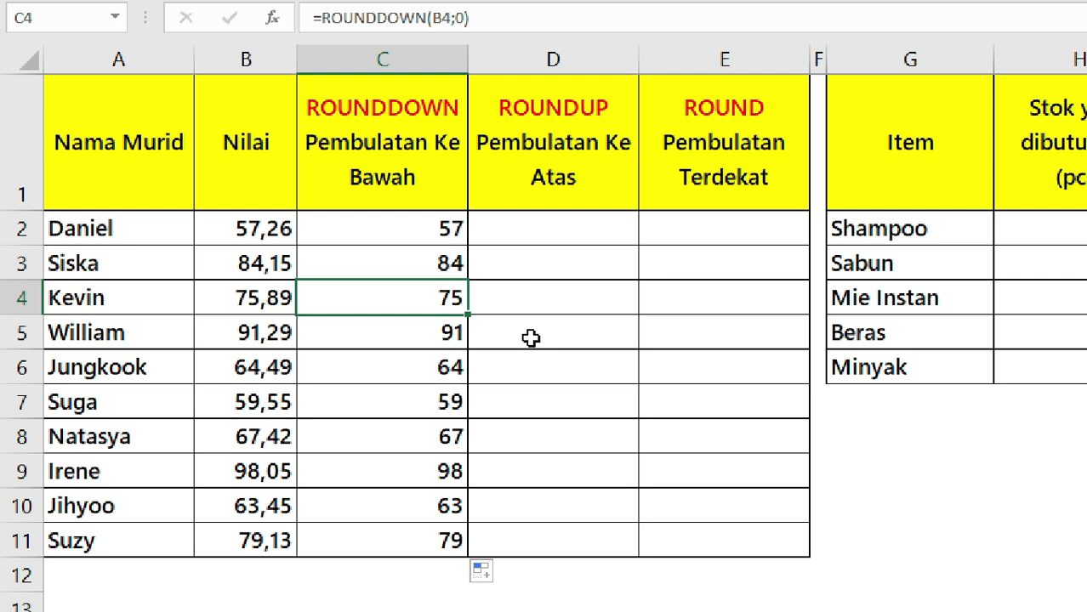
left_click(277, 303)
left_click(317, 324)
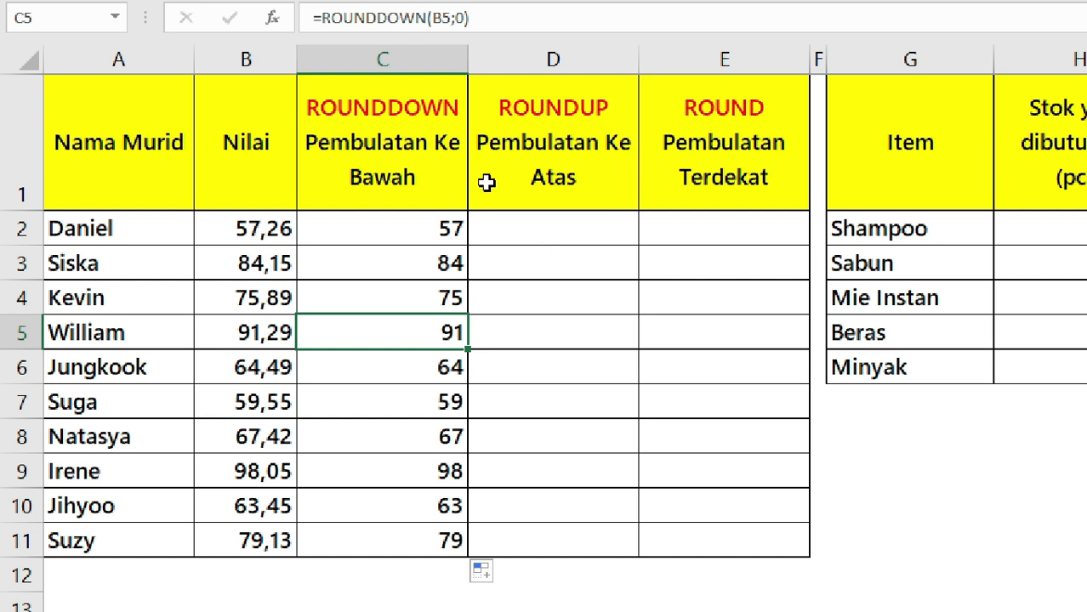
- Enter =ROUNDUP(B2;0) in D2 to round the score up to a whole number, and fill it down through D11
left_click(528, 217)
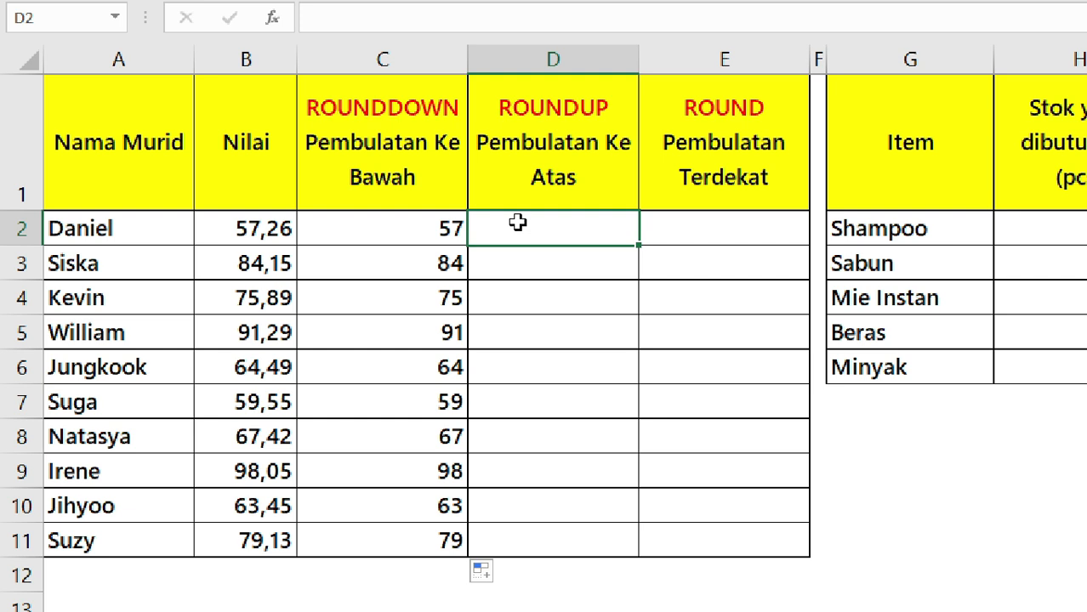
type("=roun")
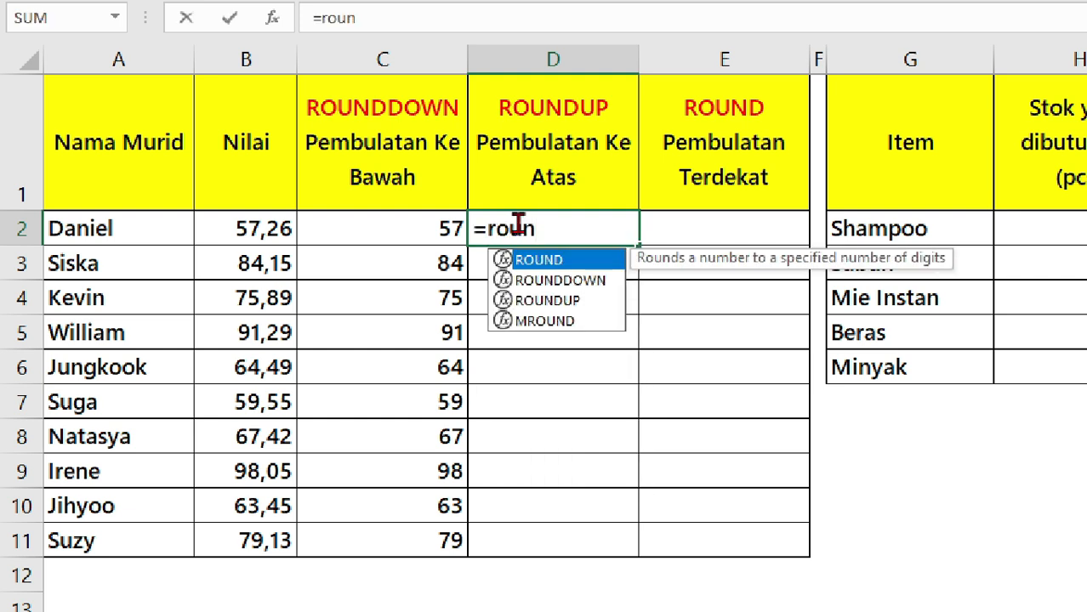
type("dup")
key("Tab")
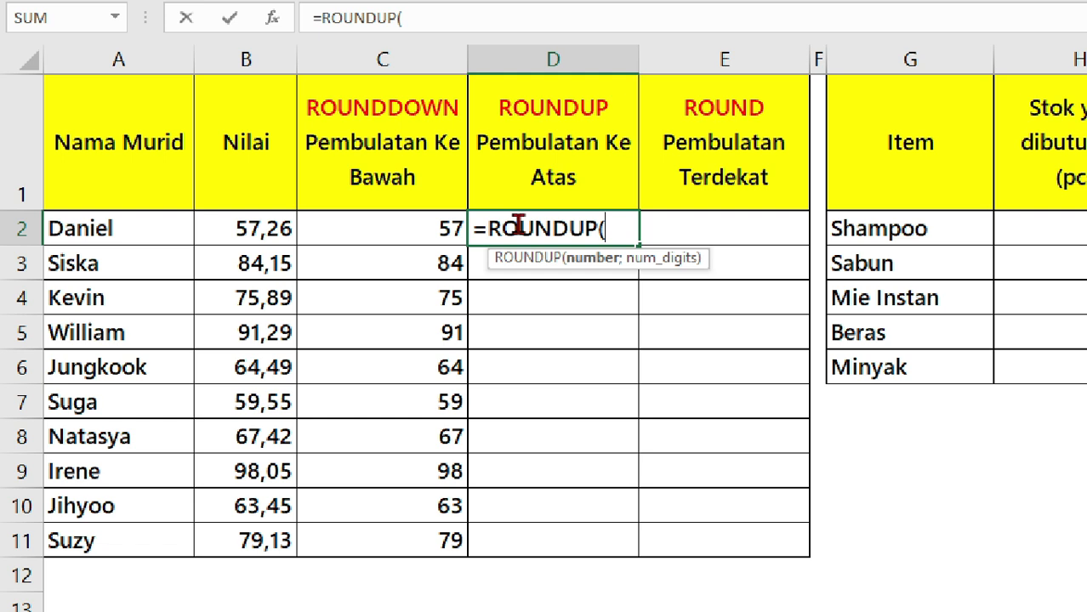
left_click(240, 226)
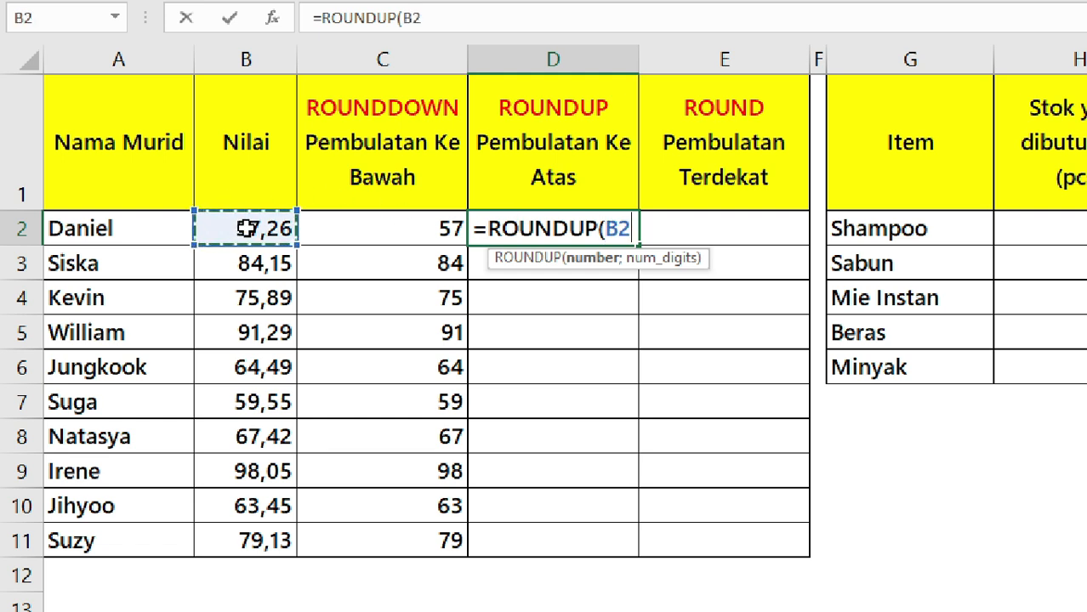
type(";")
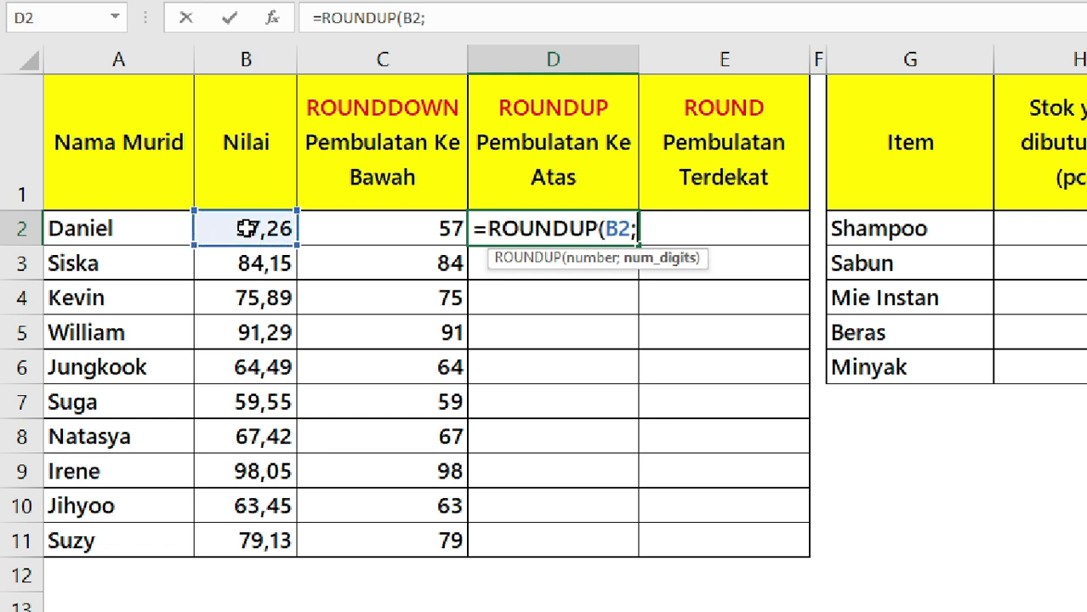
type("0)")
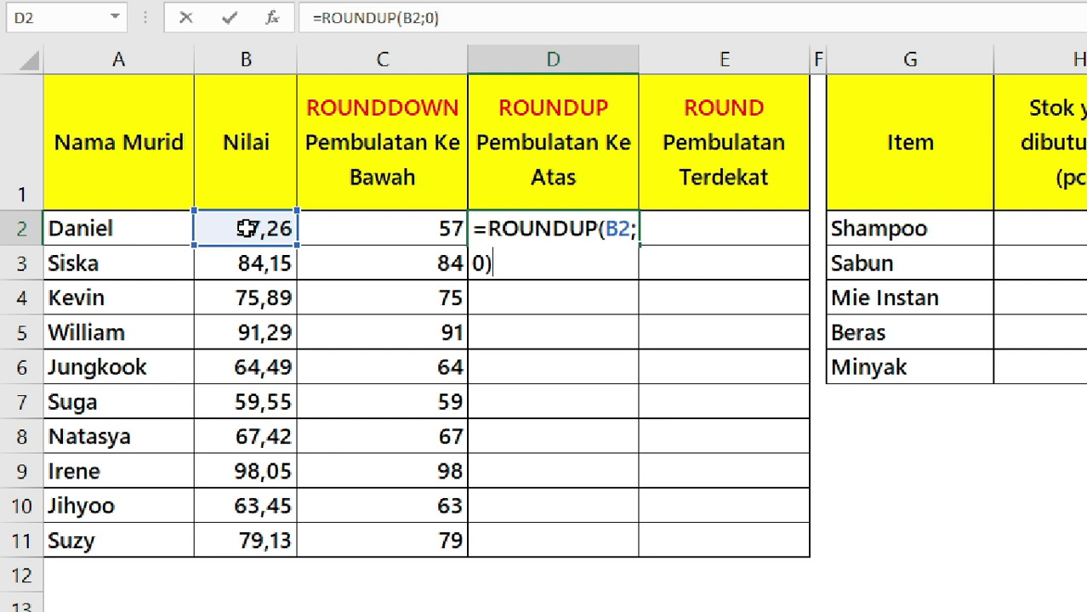
key("ctrl+Return")
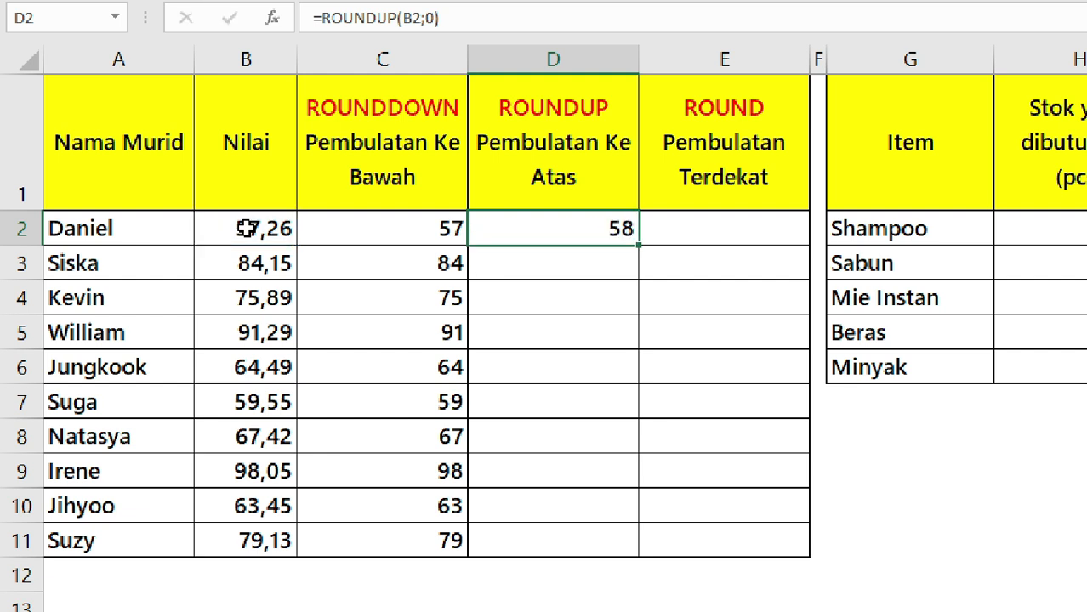
double_click(638, 246)
- Compare the score in B2 with its ROUNDDOWN result in C2 and ROUNDUP result in D2
left_click(563, 285)
left_click(590, 228)
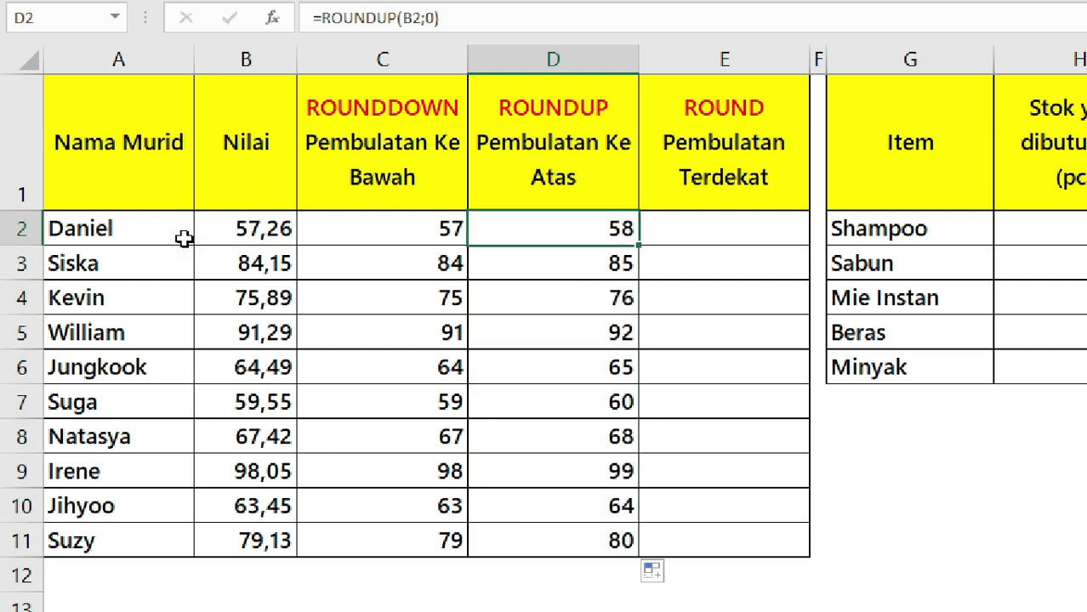
left_click(246, 233)
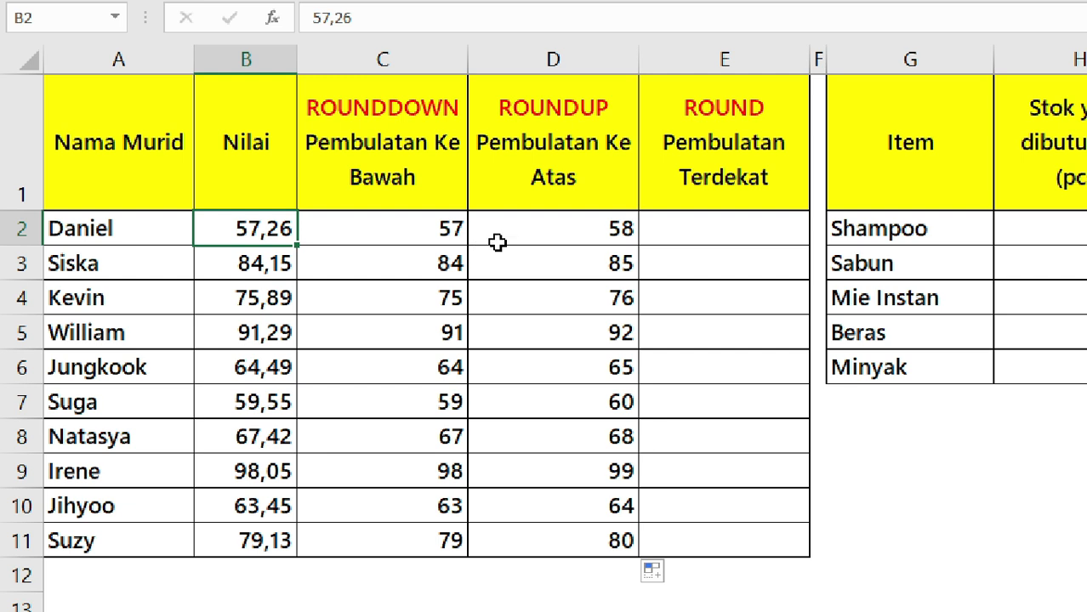
left_click(404, 219)
left_click(568, 231)
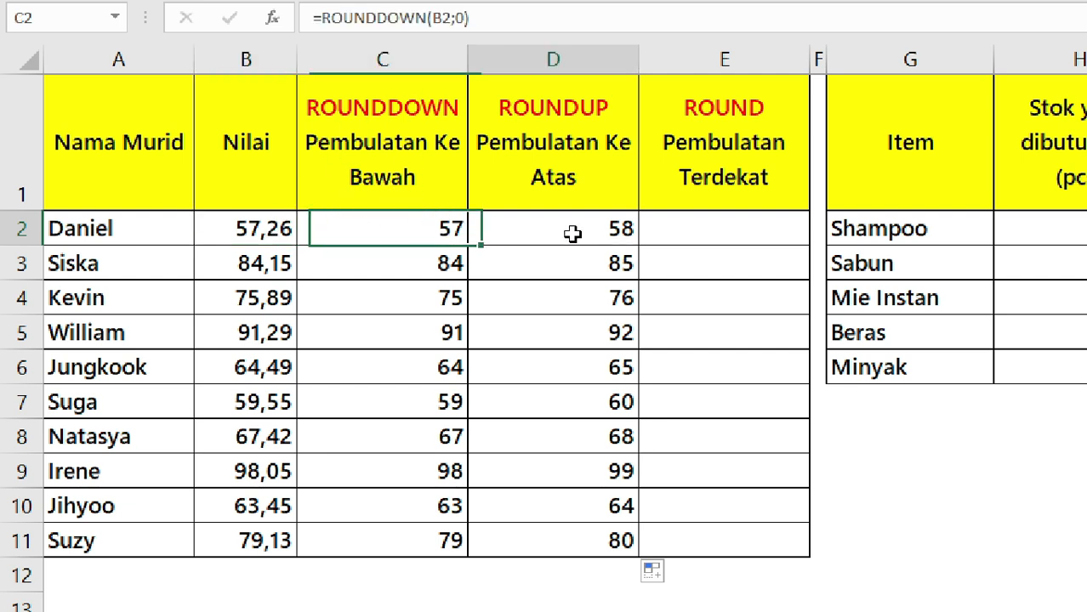
- Examine the decimal part of the score in B2 against its rounded results in C2 and D2, leaving the cell unedited
left_click(260, 228)
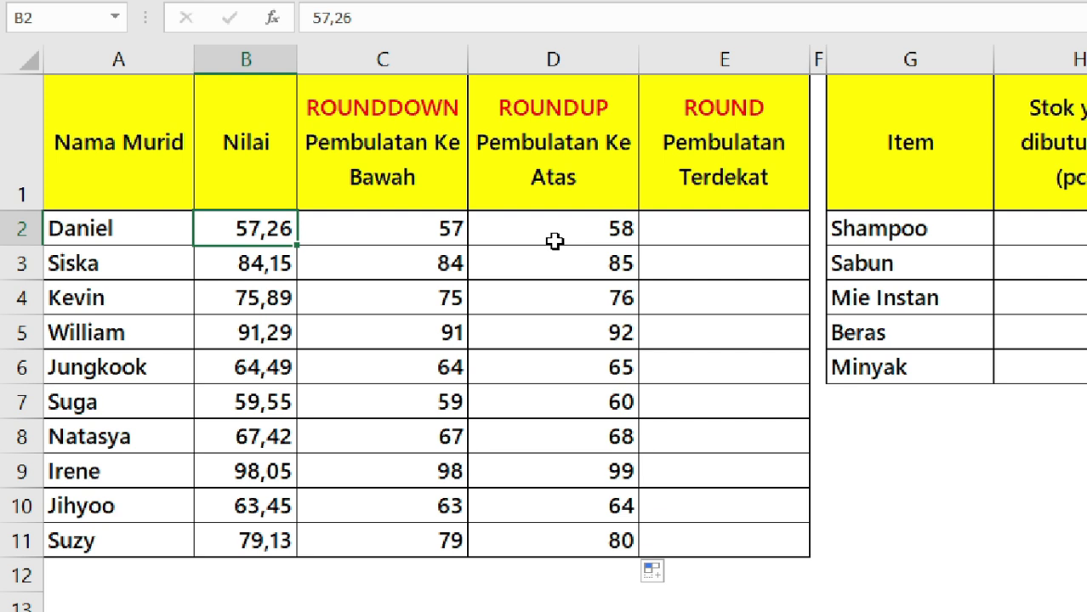
left_click(568, 231)
left_click(284, 223)
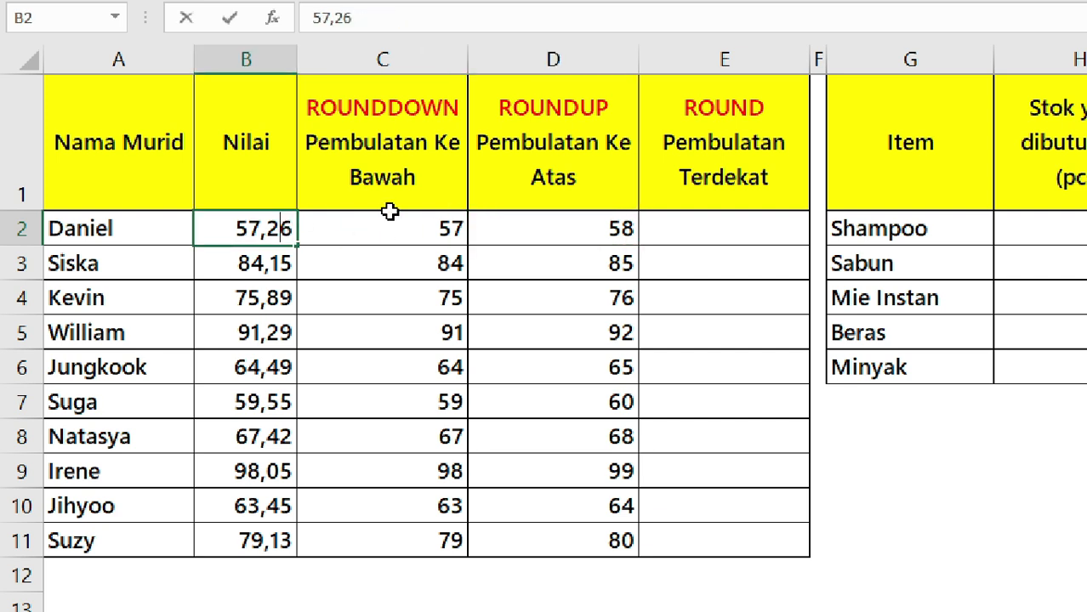
double_click(274, 228)
left_click_drag(274, 228, 305, 230)
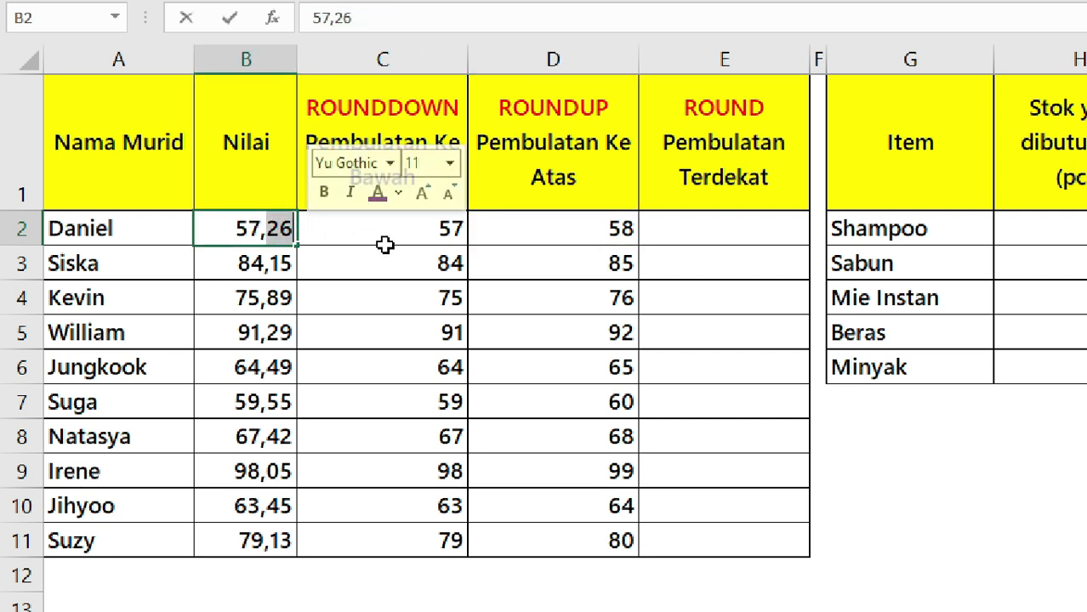
key("Escape")
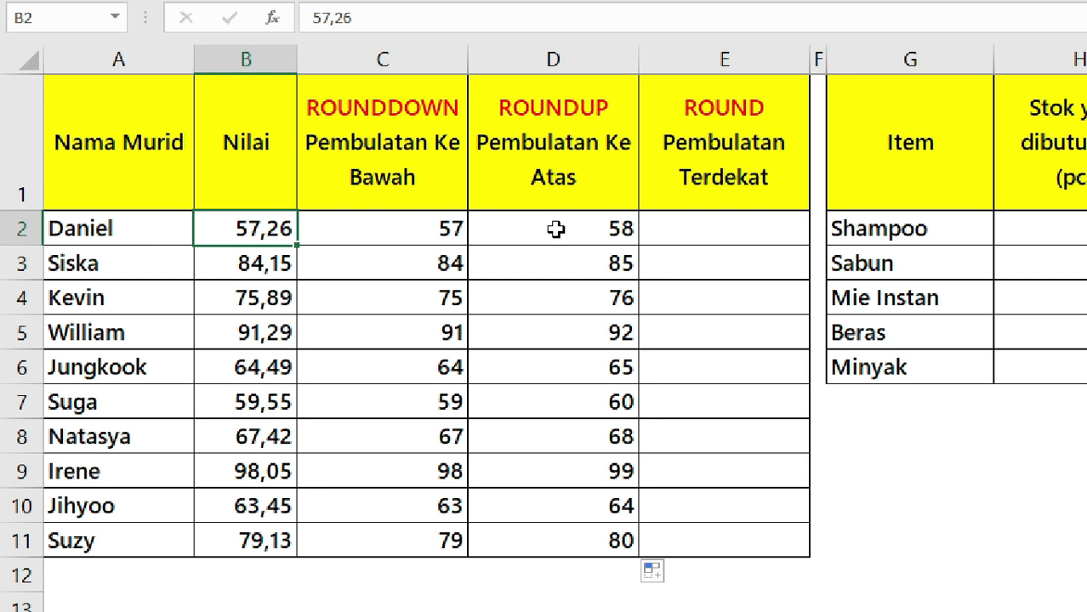
left_click(438, 235)
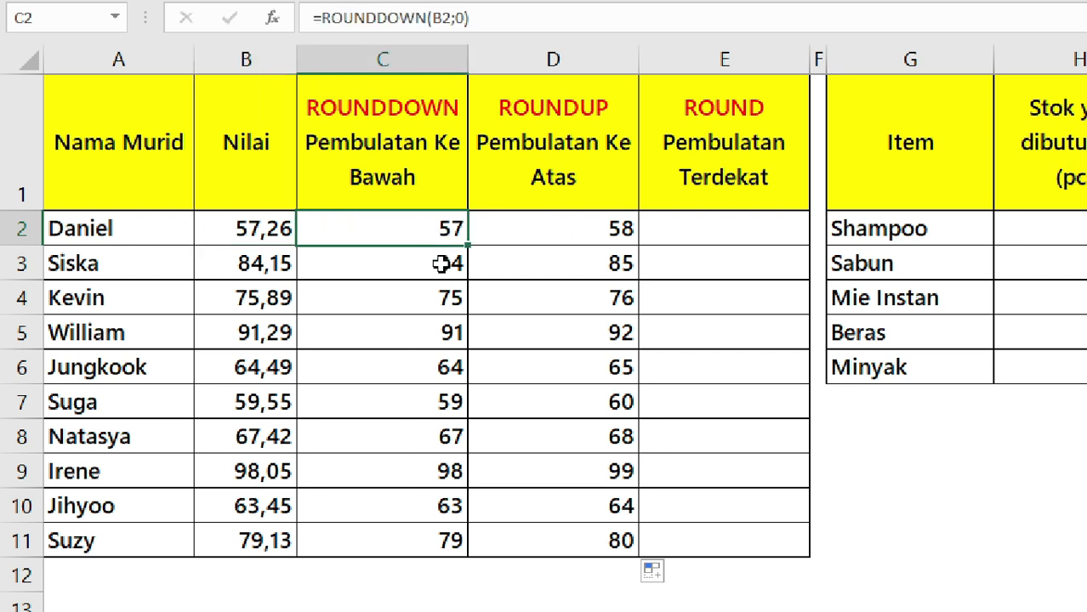
- Enter =ROUND(B2;0) in E2 to round the score to the nearest whole number, and fill it down through E11
left_click(724, 219)
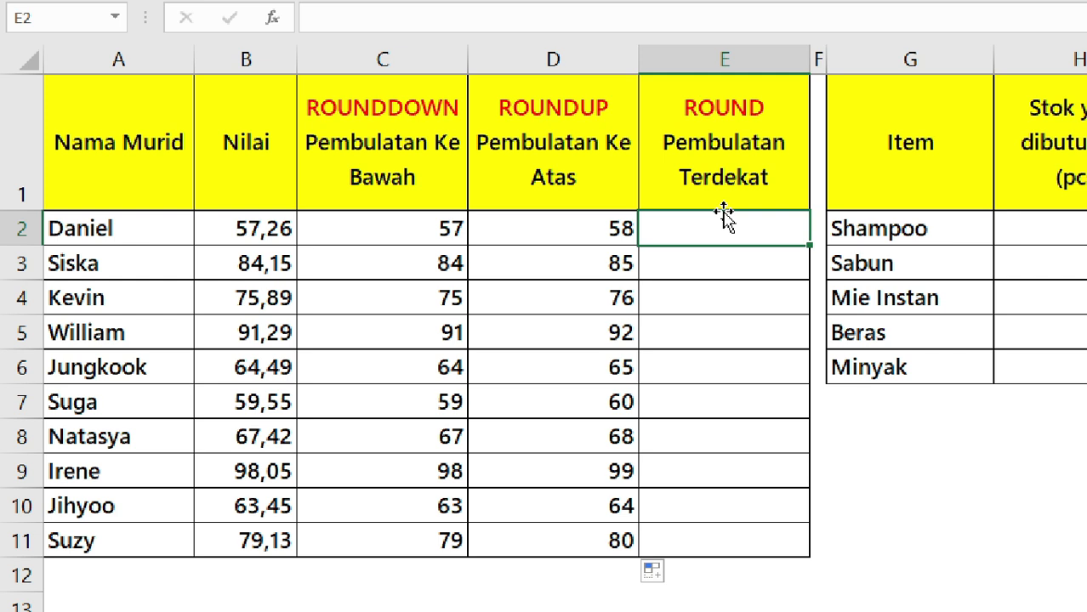
type("=round")
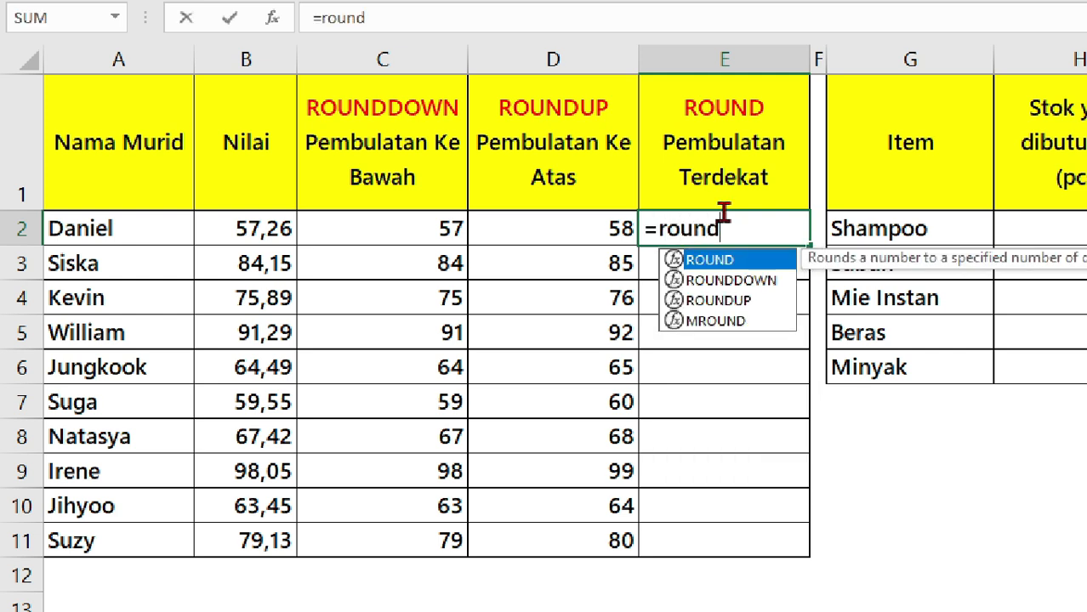
key("Tab")
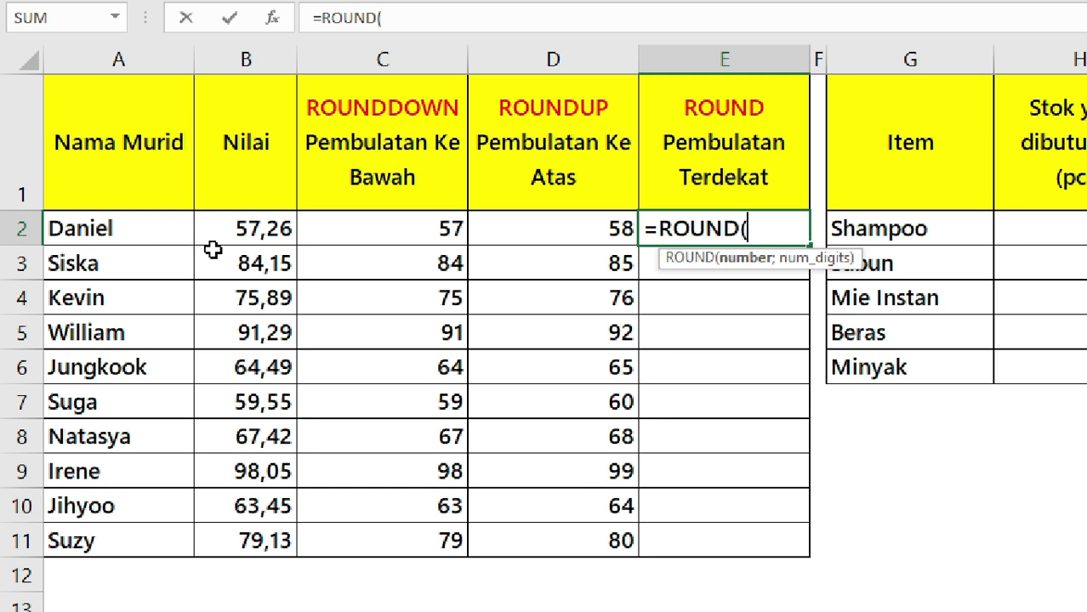
left_click(248, 229)
type(";0")
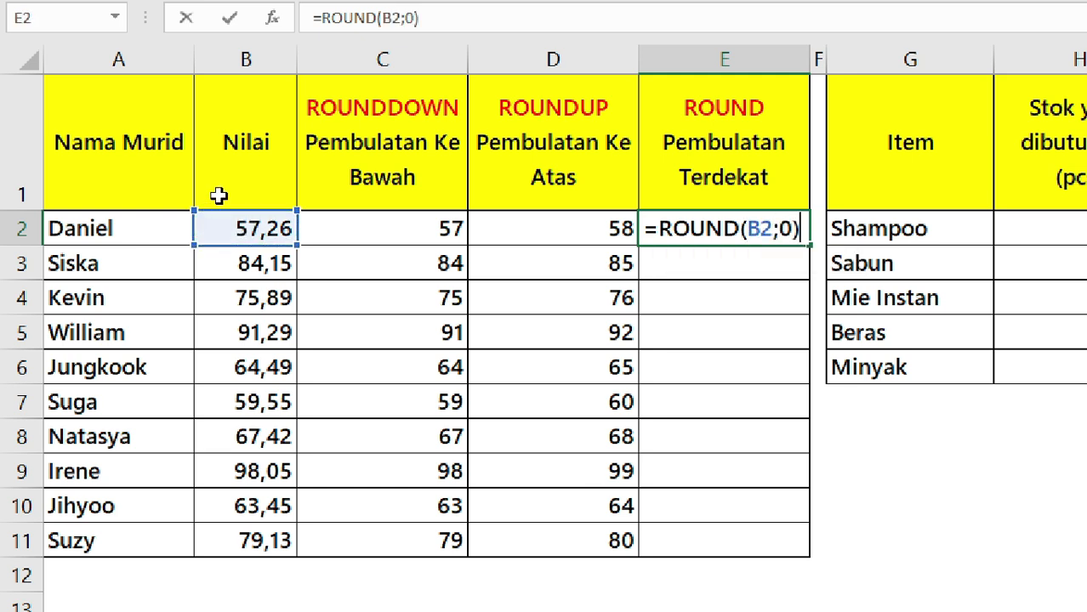
key("ctrl+Return")
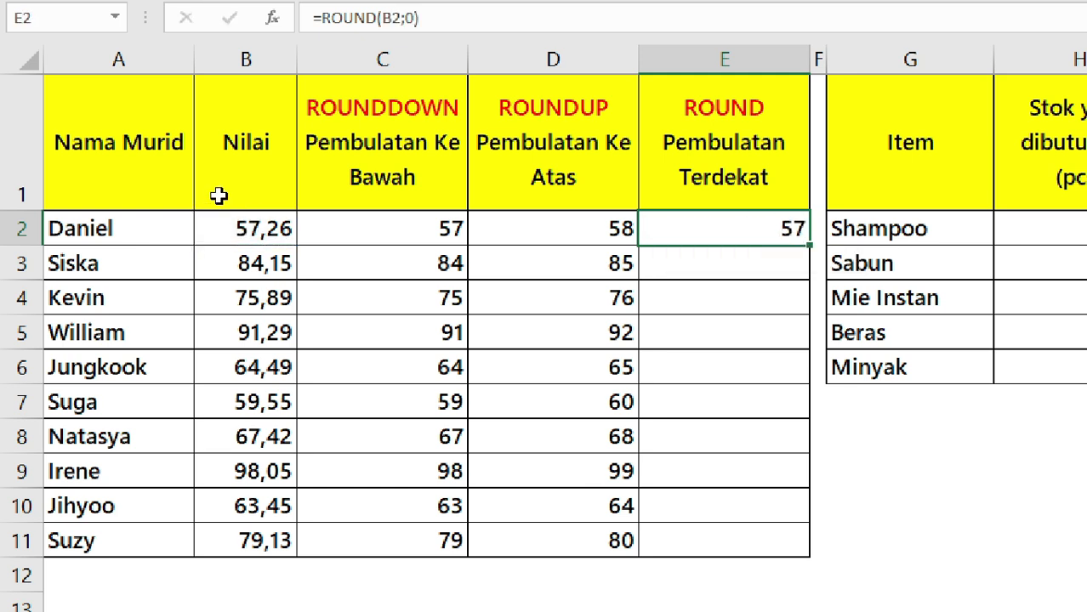
double_click(809, 245)
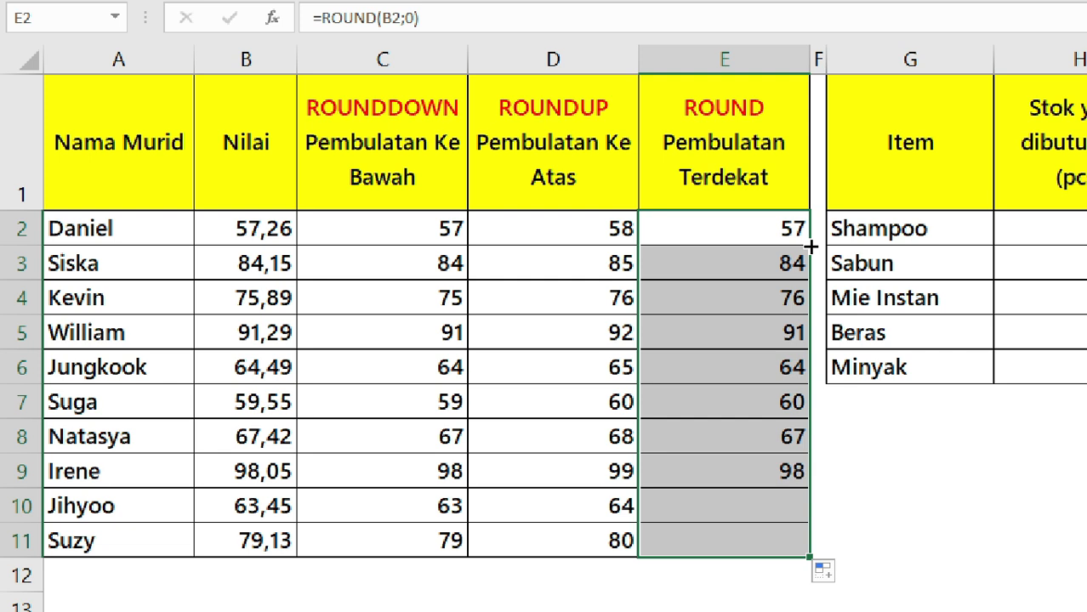
left_click(673, 335)
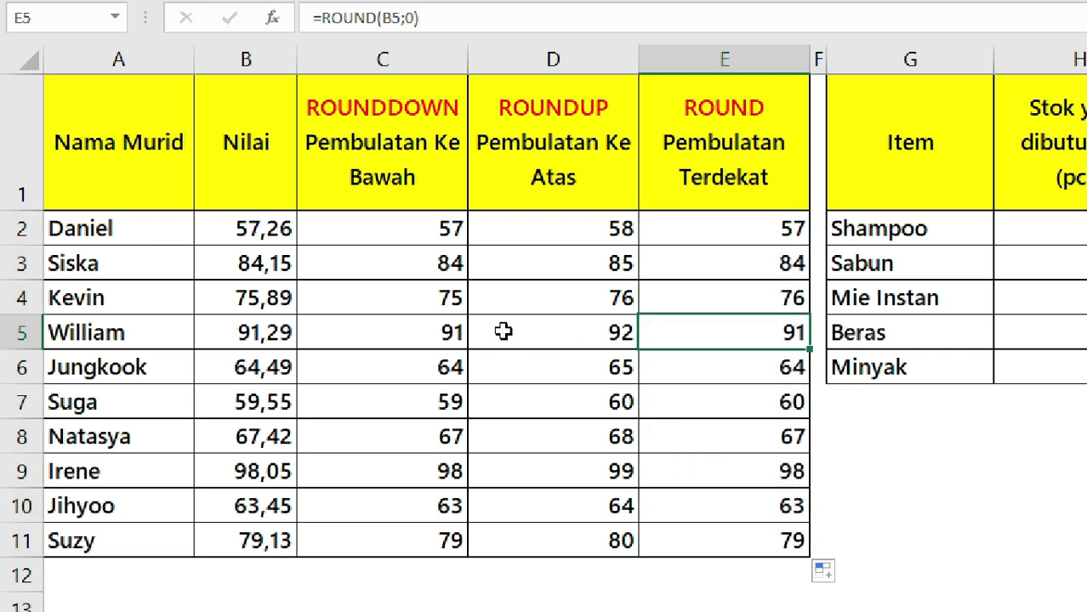
- Compare the scores in B2 and B4 with their ROUND results in column E
left_click(291, 231)
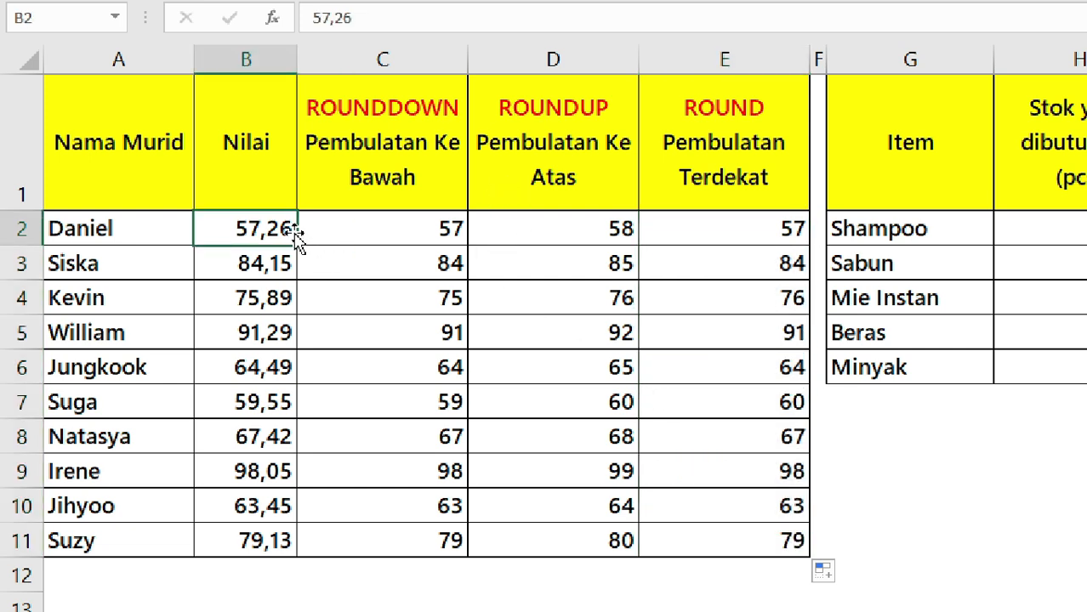
left_click(716, 227)
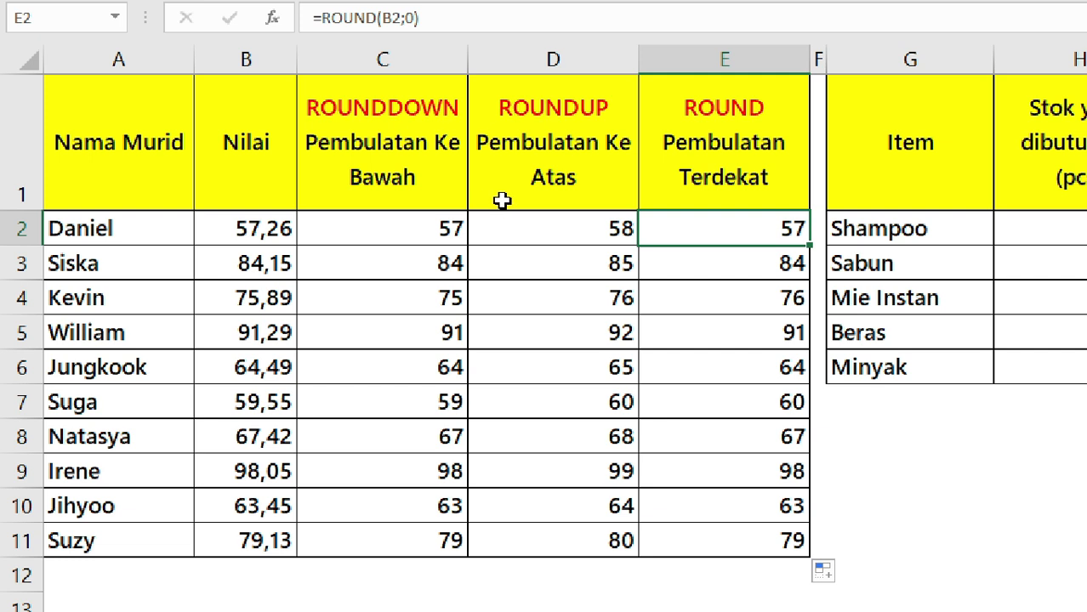
left_click(267, 233)
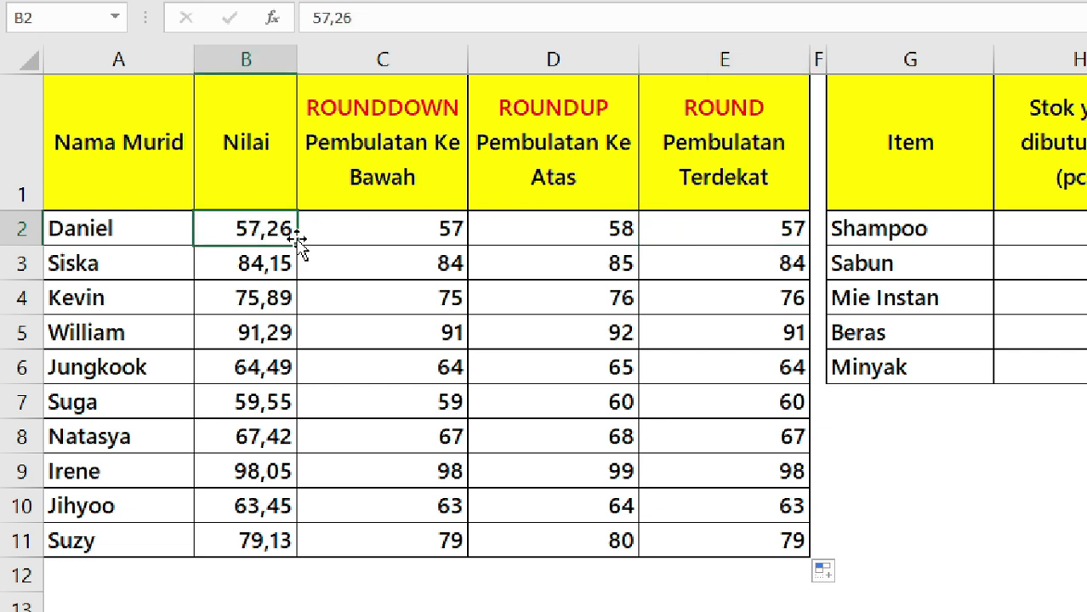
left_click(279, 300)
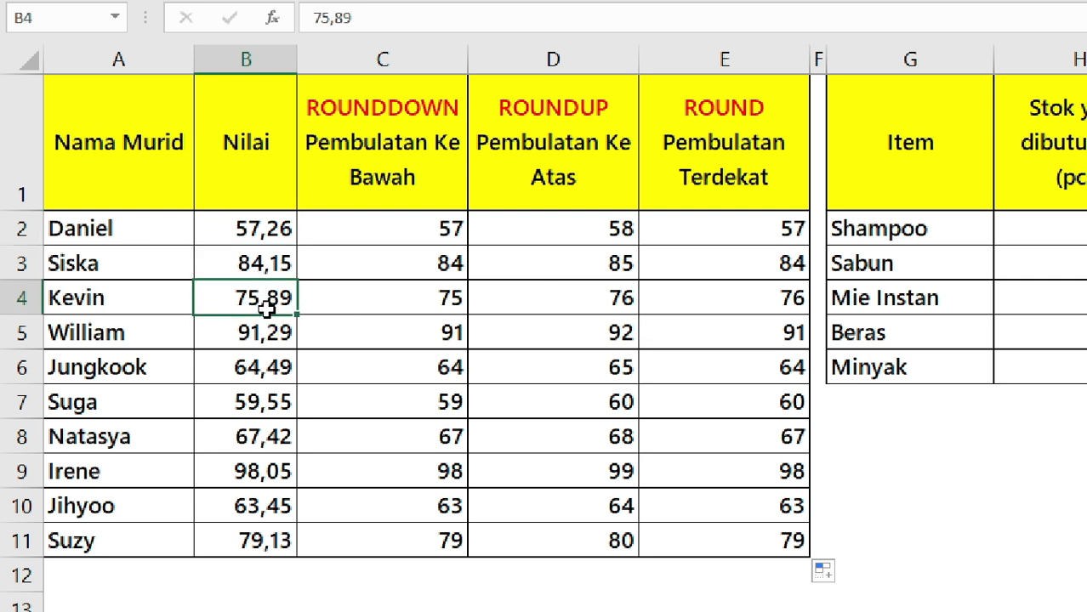
left_click(715, 297)
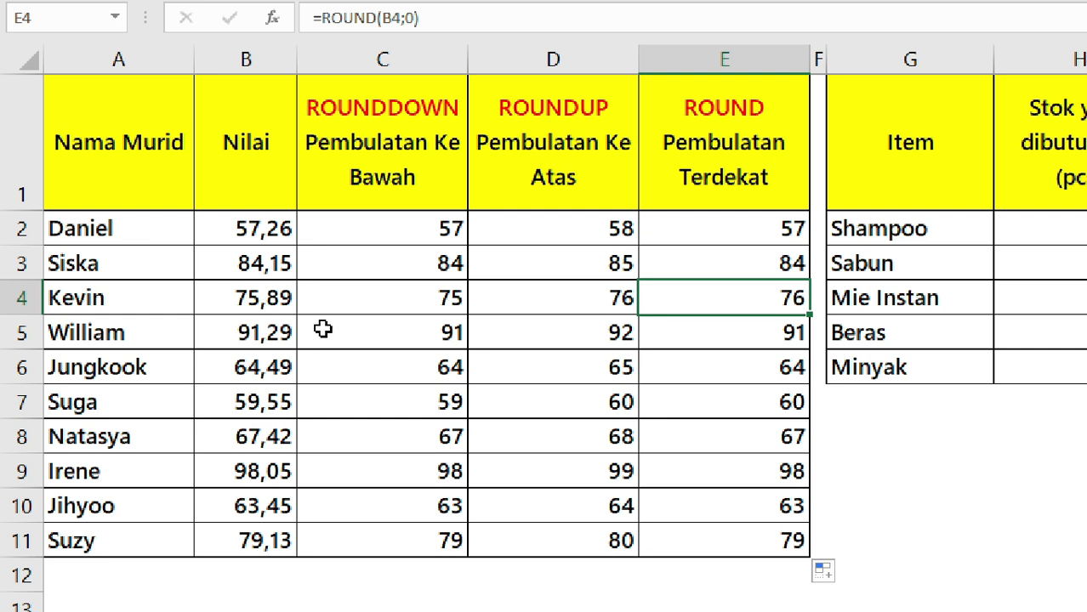
left_click(273, 293)
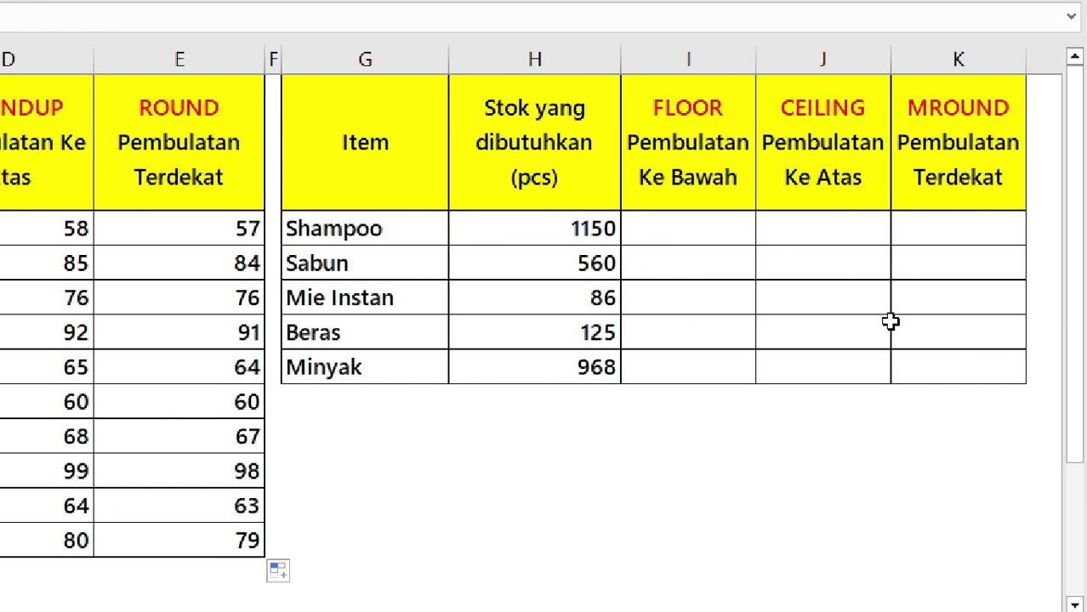
- Enter =FLOOR(H2;100) in I2 to round the Shampoo stock down to a multiple of 100, and fill it down through I6
left_click(691, 229)
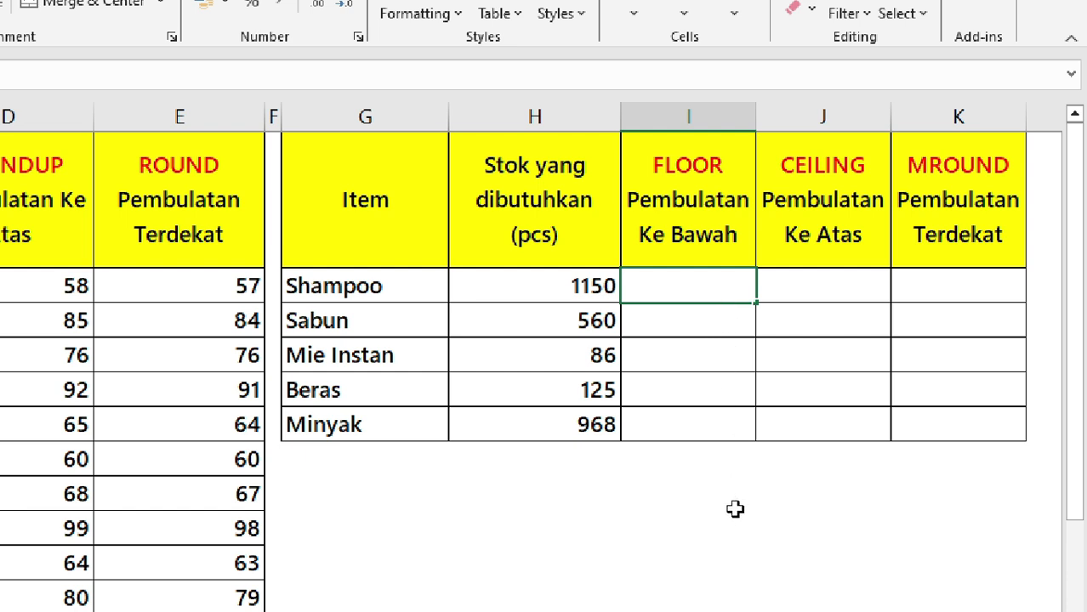
type("=floor")
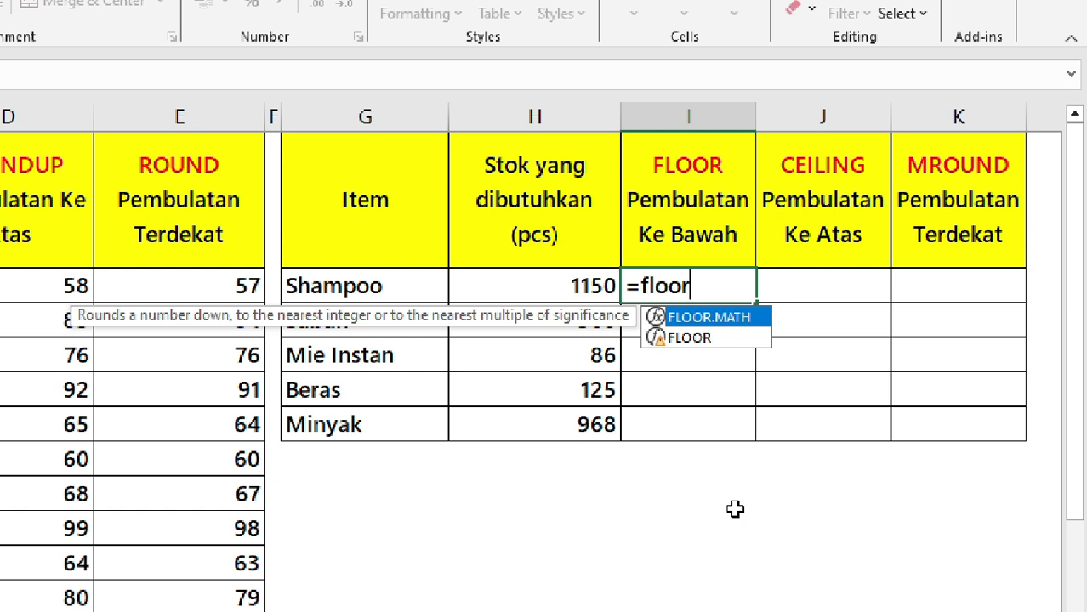
double_click(712, 340)
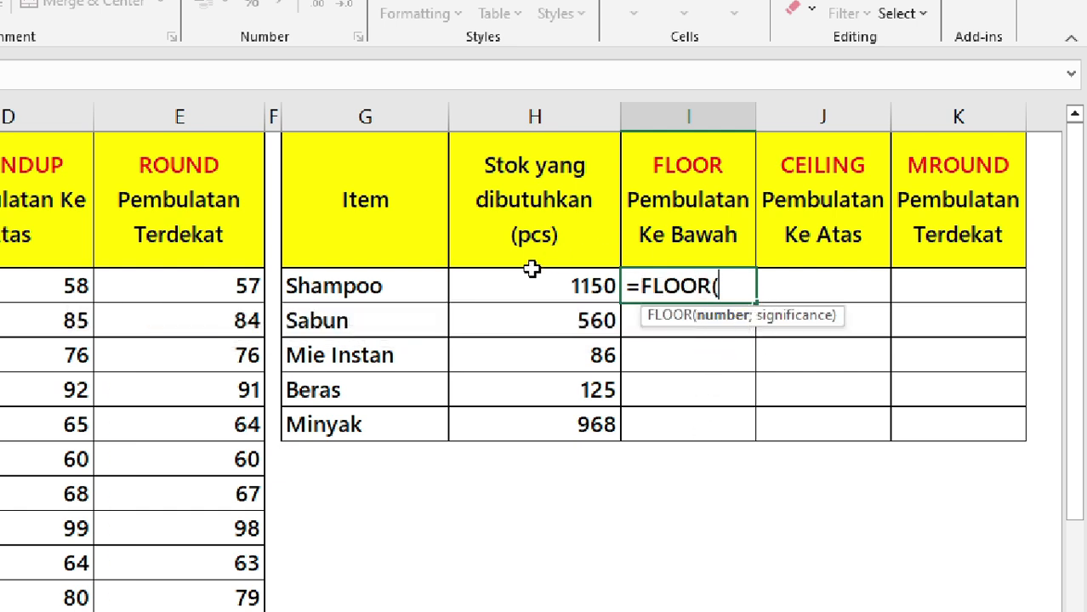
left_click(575, 288)
type(";")
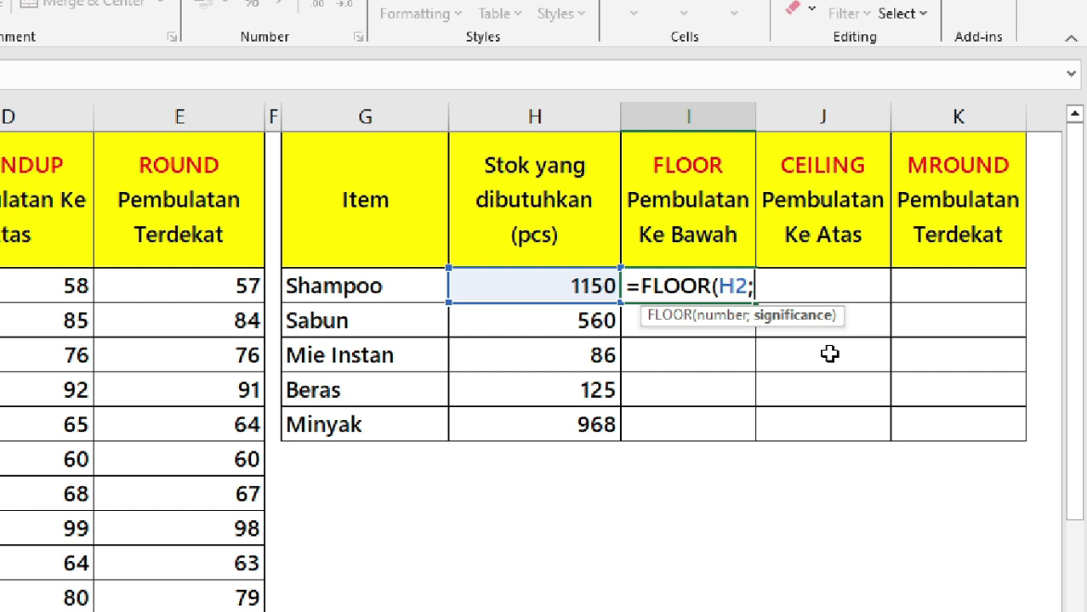
type("100")
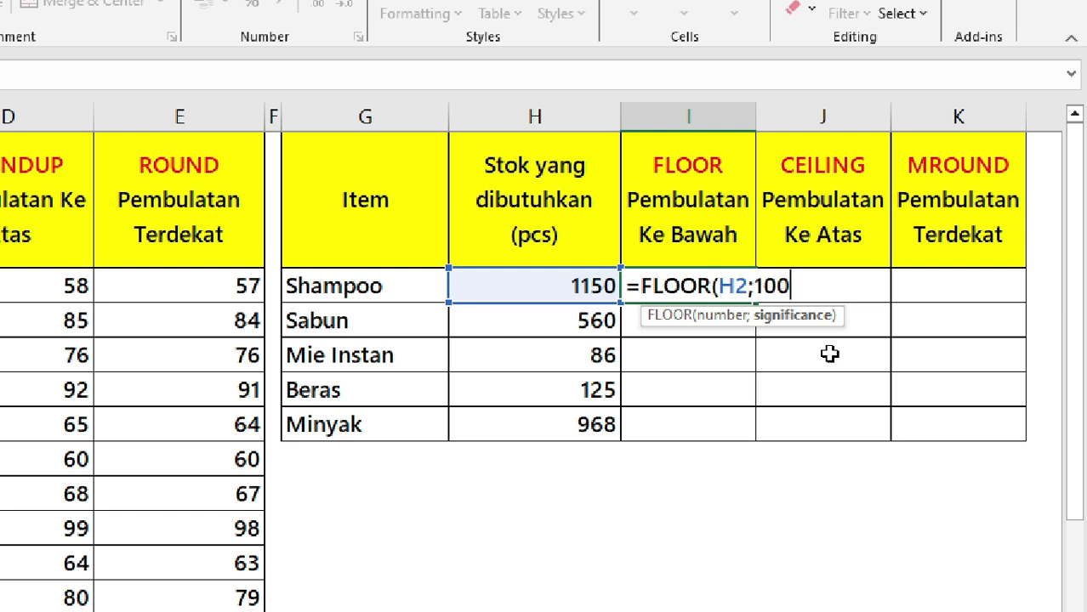
type(")")
key("ctrl+Return")
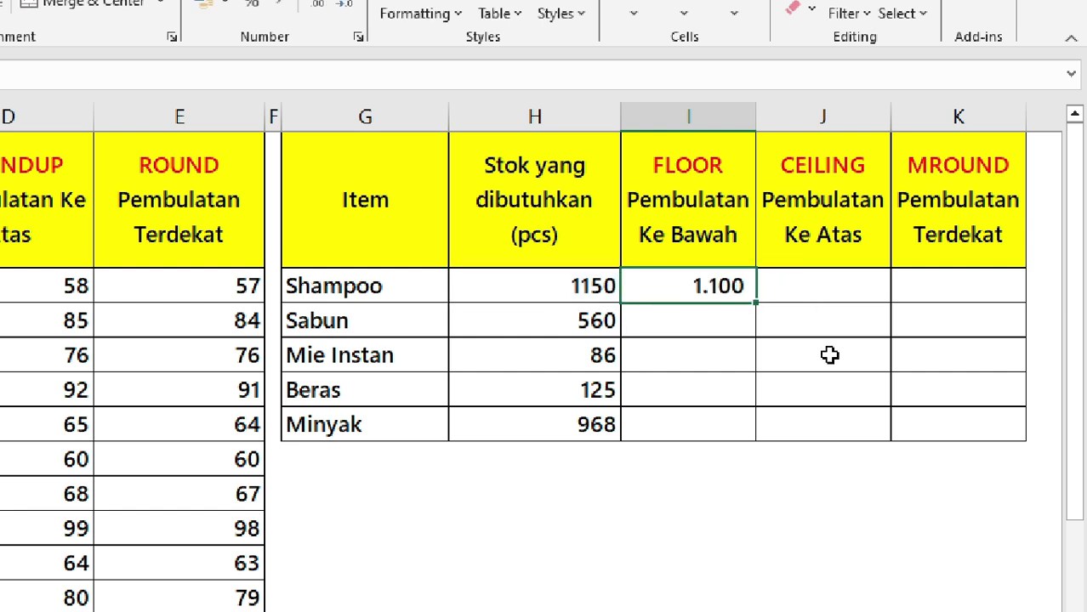
double_click(756, 301)
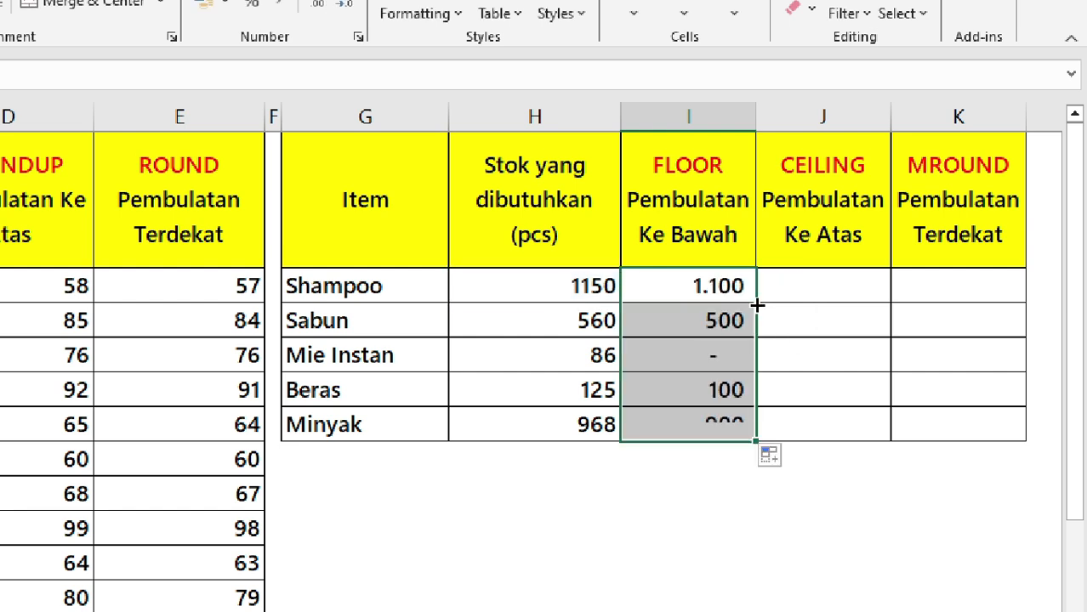
left_click(720, 374)
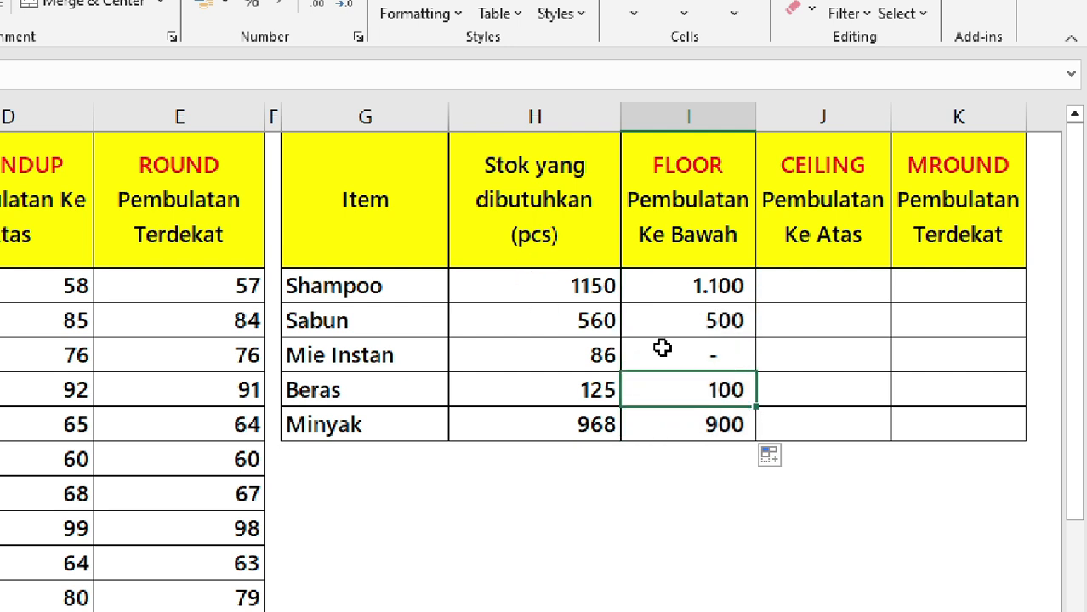
- Compare the required stock of Shampoo and Mie Instan with their FLOOR results in column I
left_click(601, 287)
left_click(689, 283)
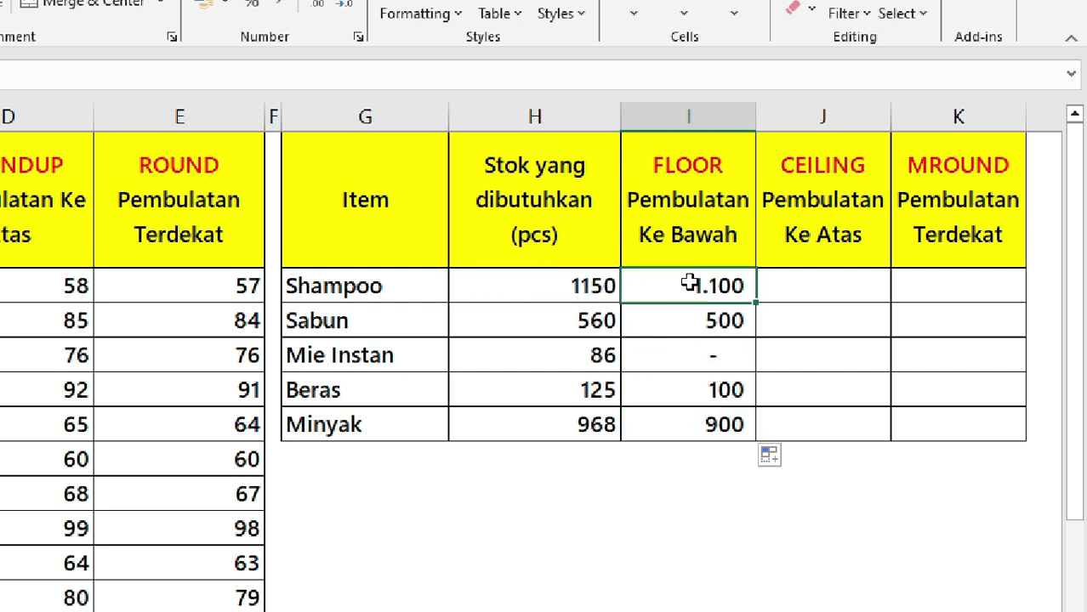
left_click(605, 355)
left_click(673, 351)
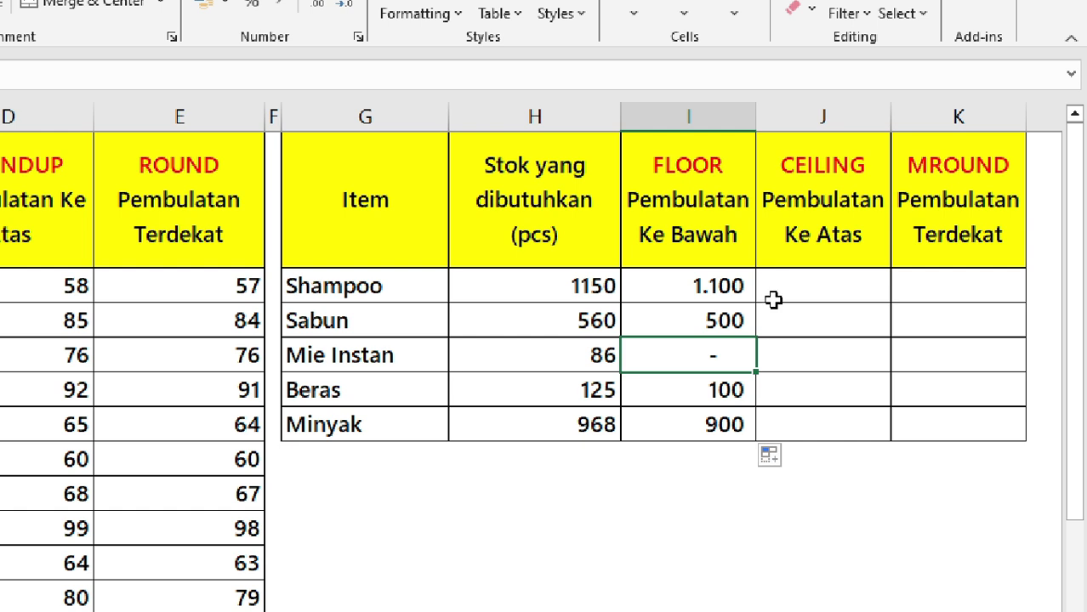
- Change the FLOOR significance in I2 to 10, making it =FLOOR(H2;10), and refill the formula down through I6
double_click(729, 287)
left_click(789, 286)
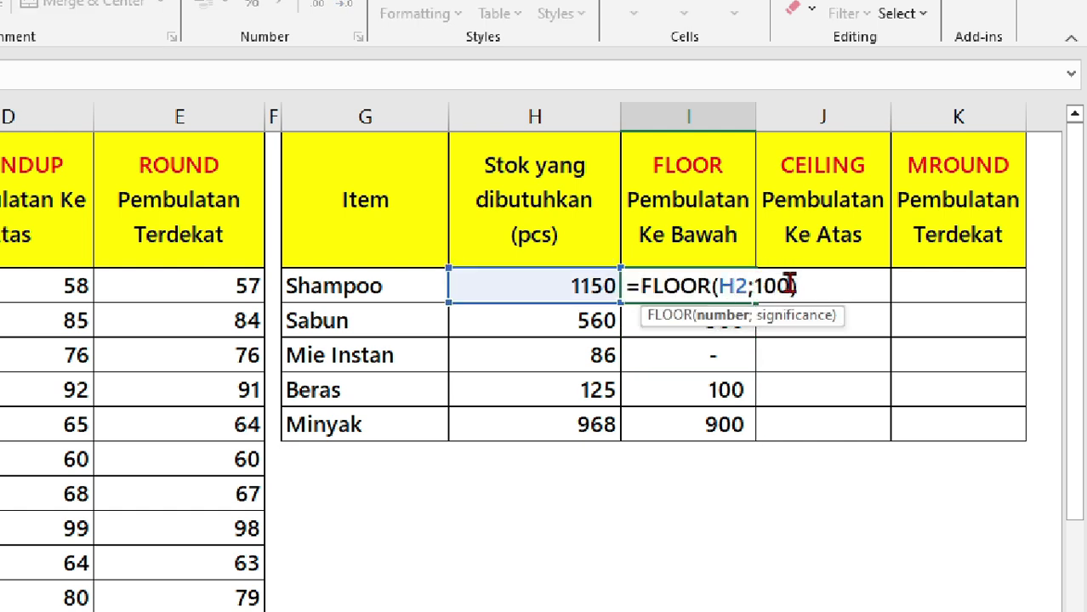
key("BackSpace")
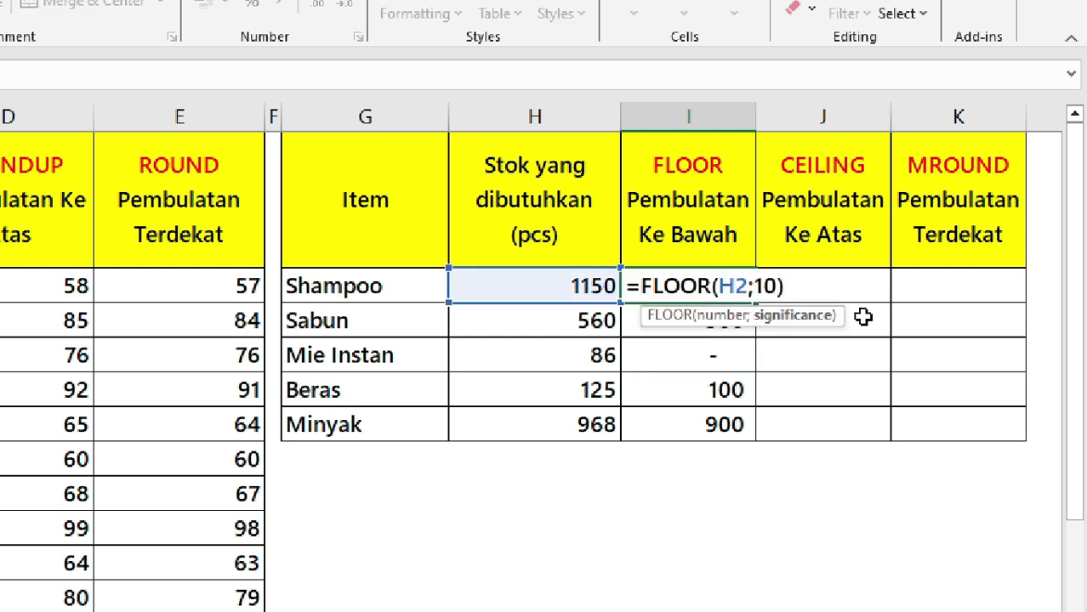
key("ctrl+Return")
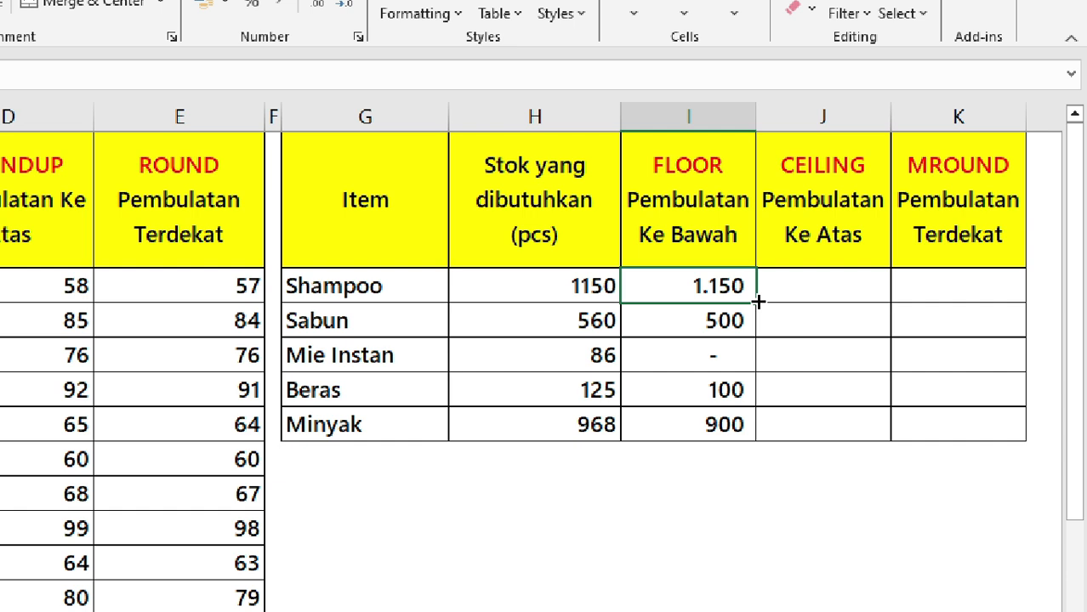
double_click(756, 302)
left_click(720, 311)
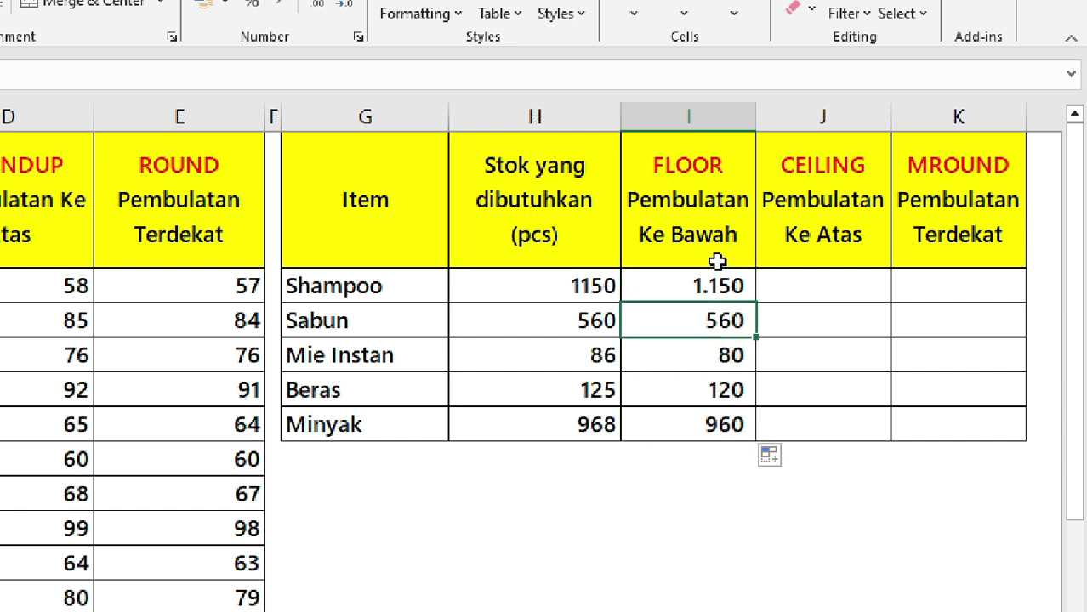
left_click(695, 361)
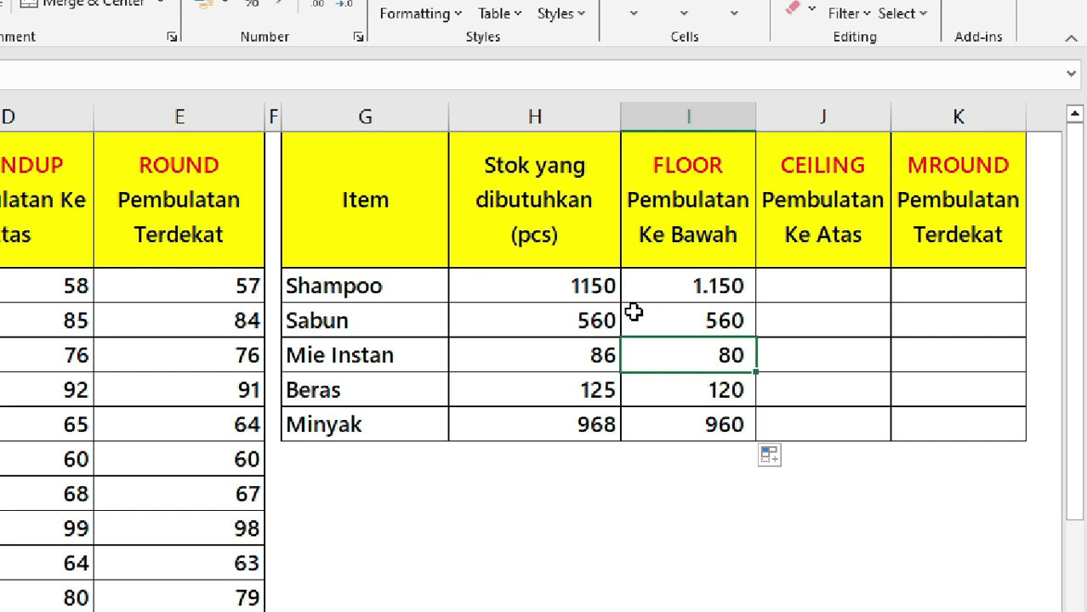
- Enter =CEILING(H2;100) in J2 to round the Shampoo stock up to a multiple of 100, and fill it down through J6
left_click(830, 280)
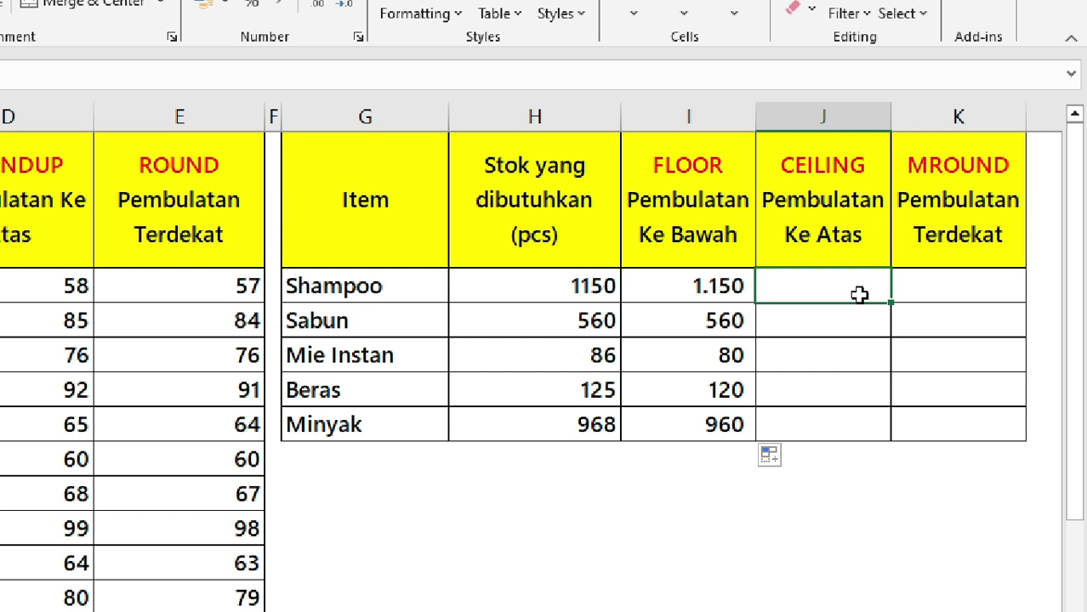
type("=")
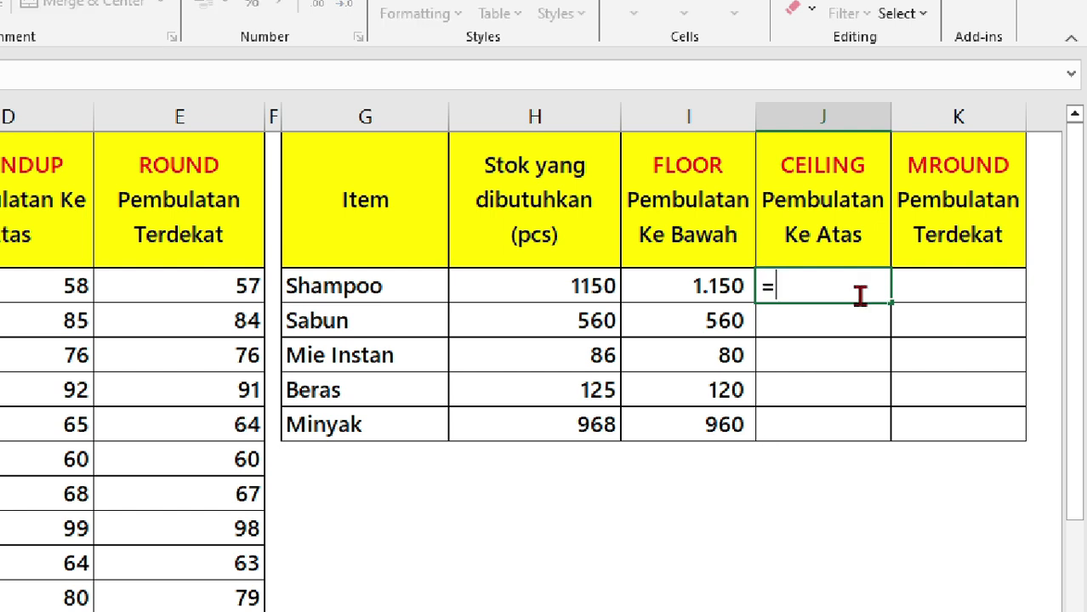
type("cei")
key("Down")
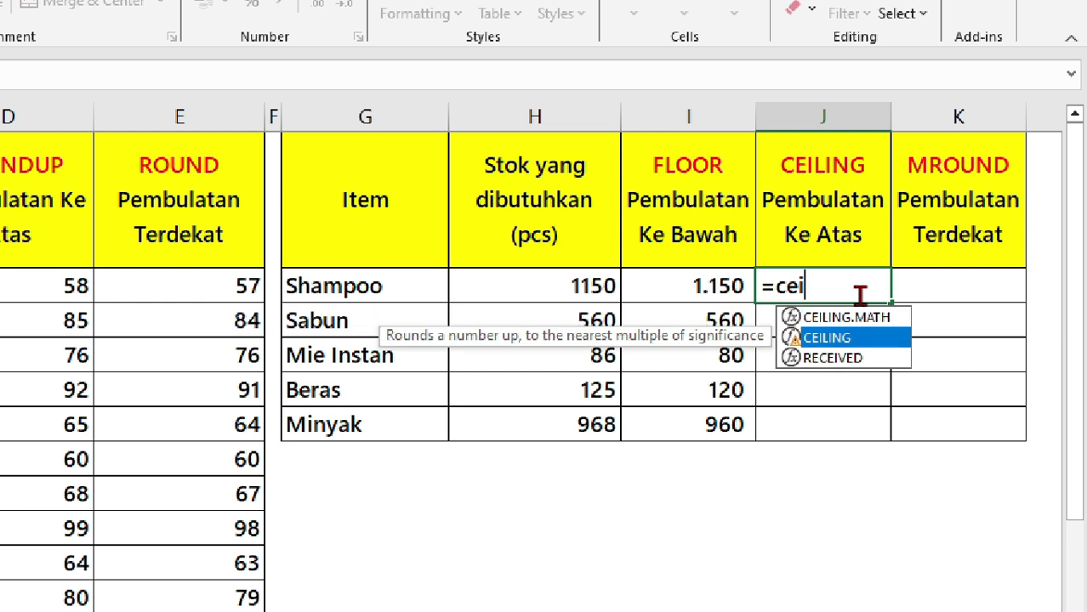
key("Tab")
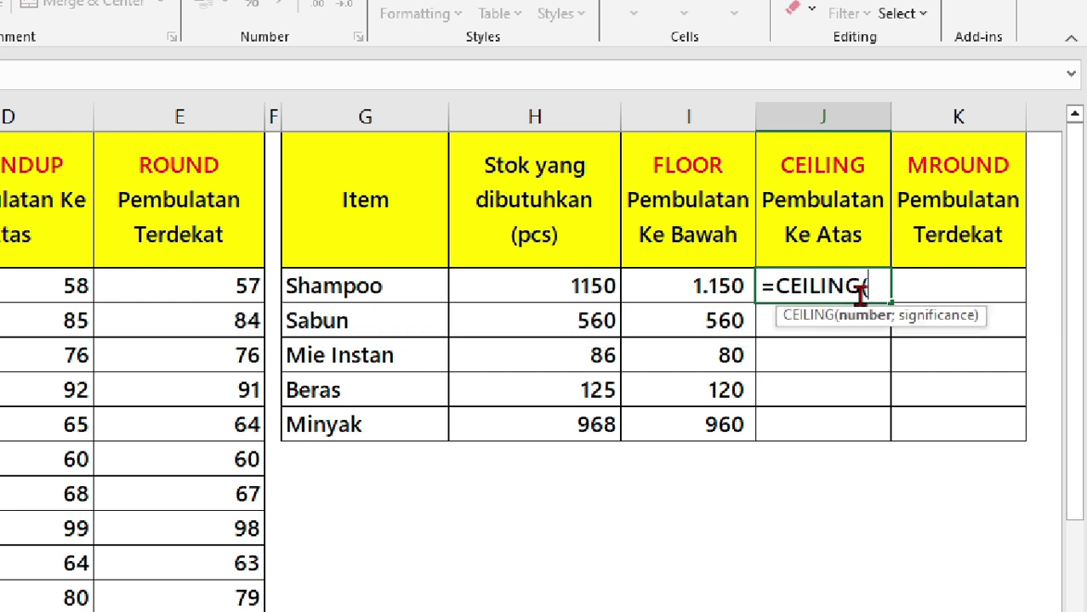
left_click(601, 290)
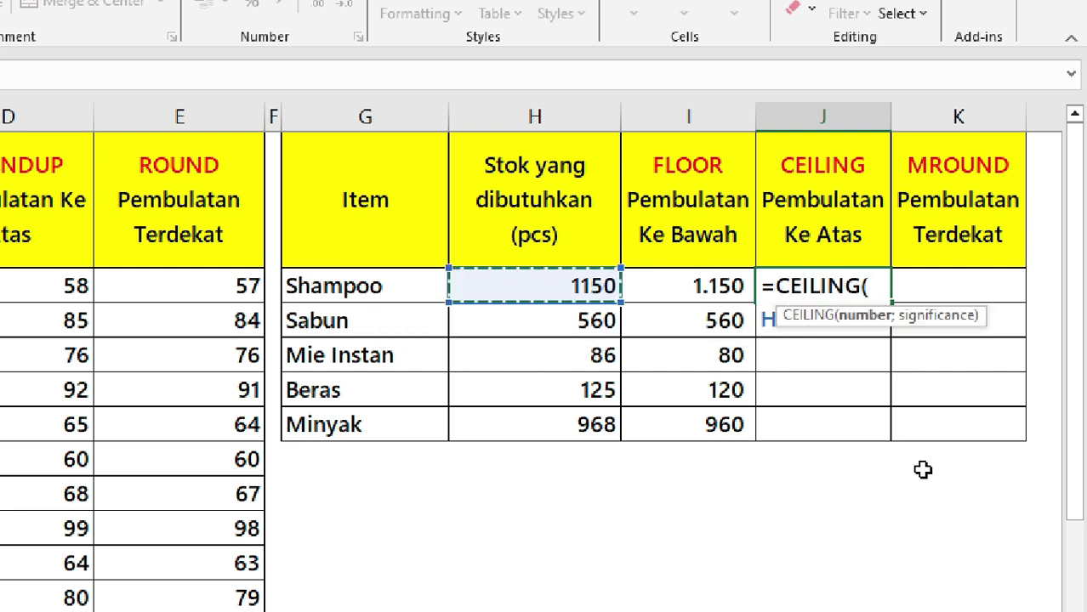
type(";")
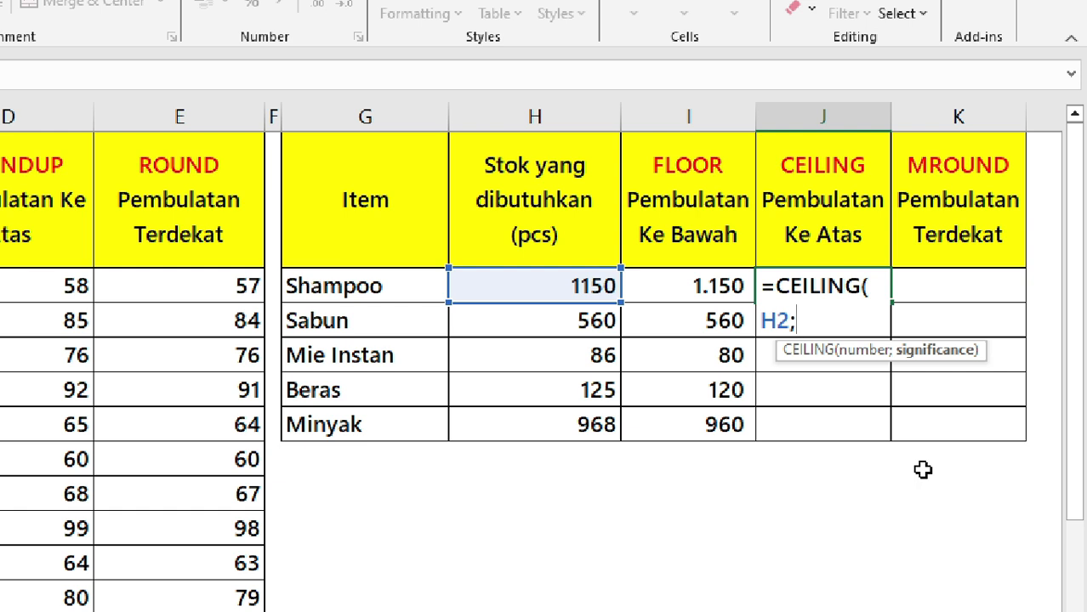
type("100)")
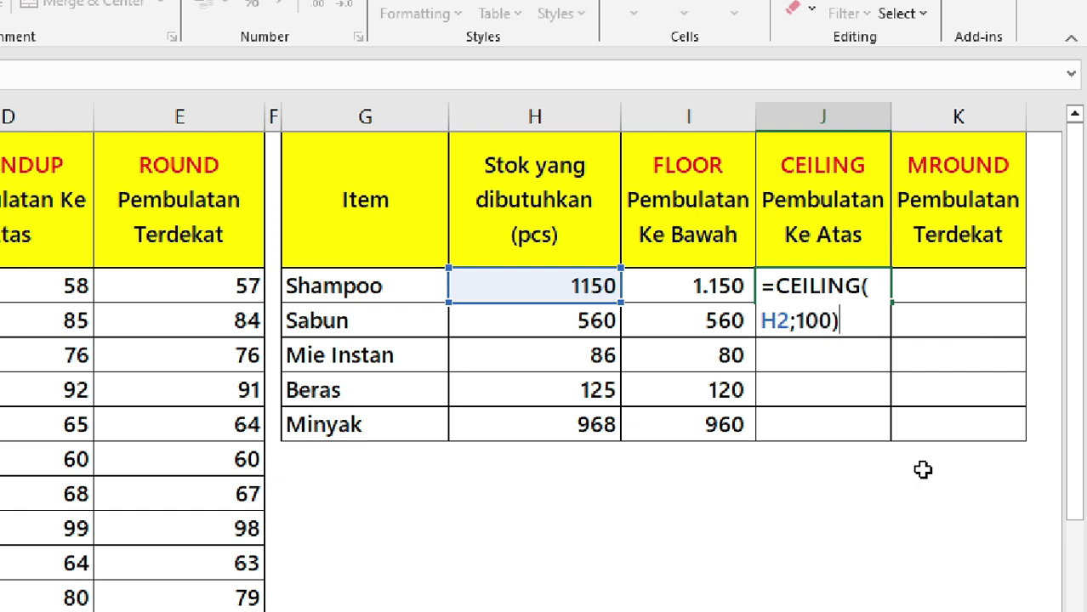
key("ctrl+Return")
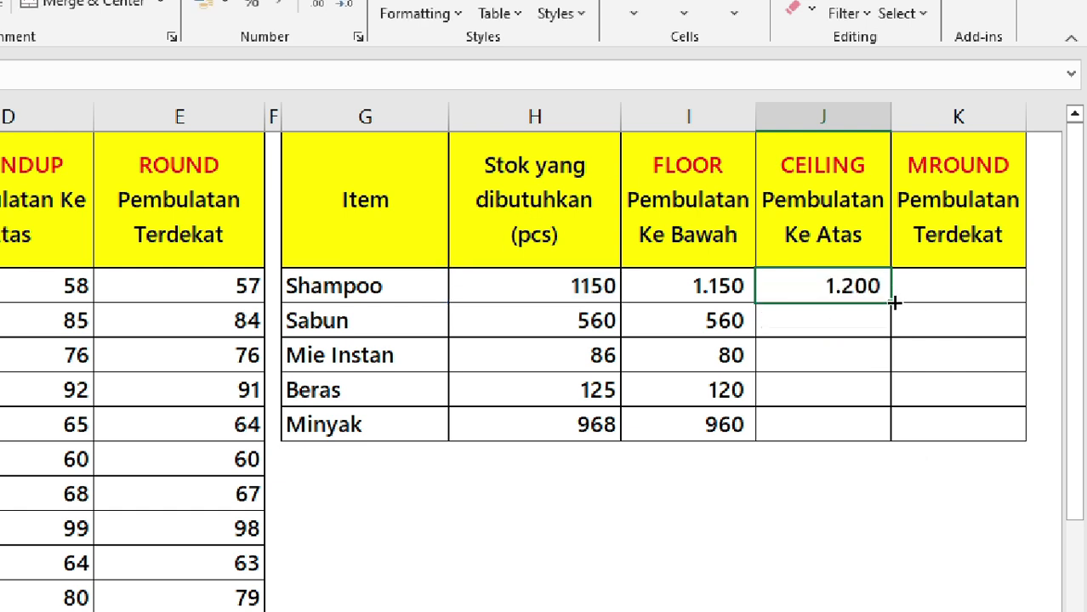
left_click_drag(890, 303, 878, 435)
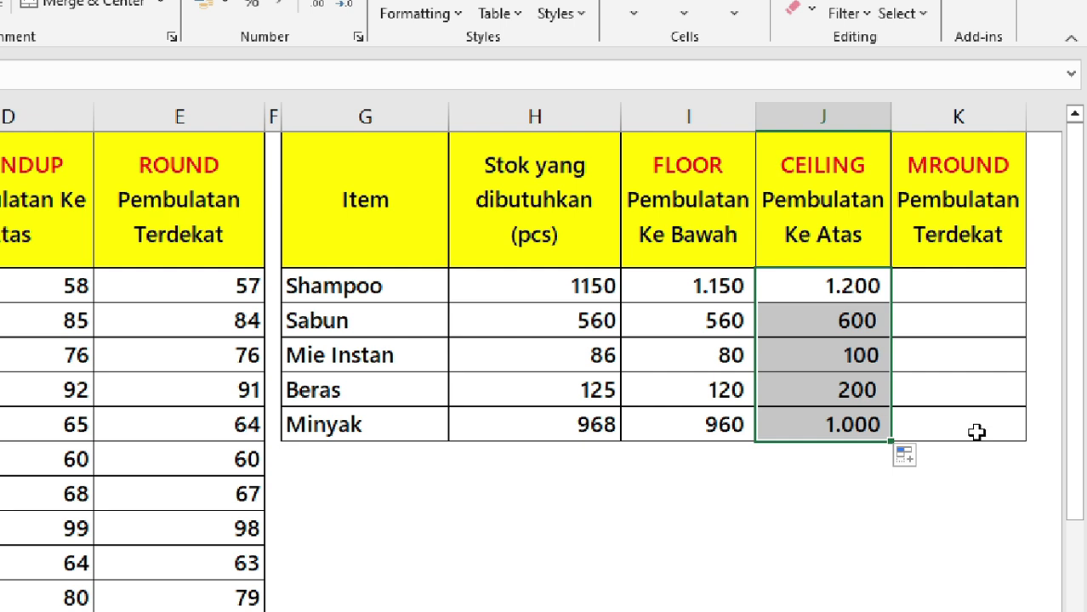
- Compare the required stock of Shampoo and Mie Instan with their CEILING results in column J
left_click(874, 366)
left_click(859, 296)
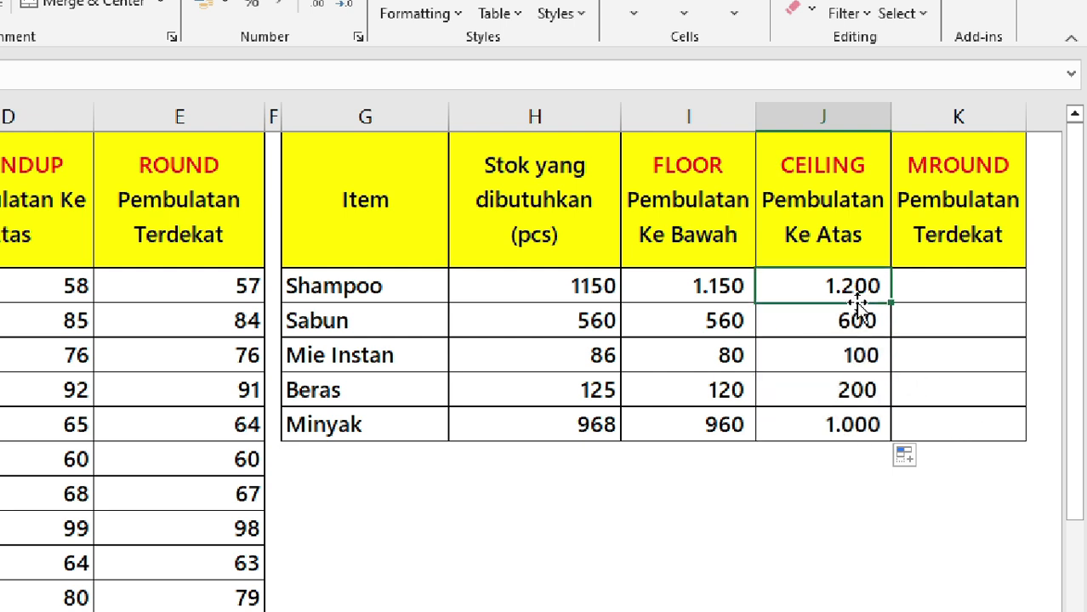
left_click(592, 293)
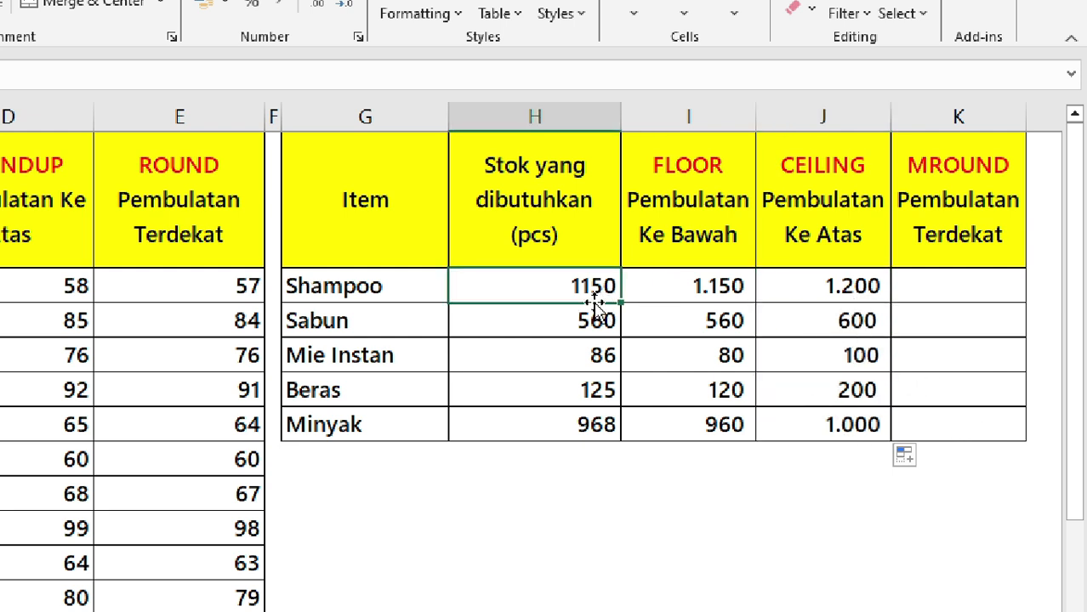
left_click(841, 293)
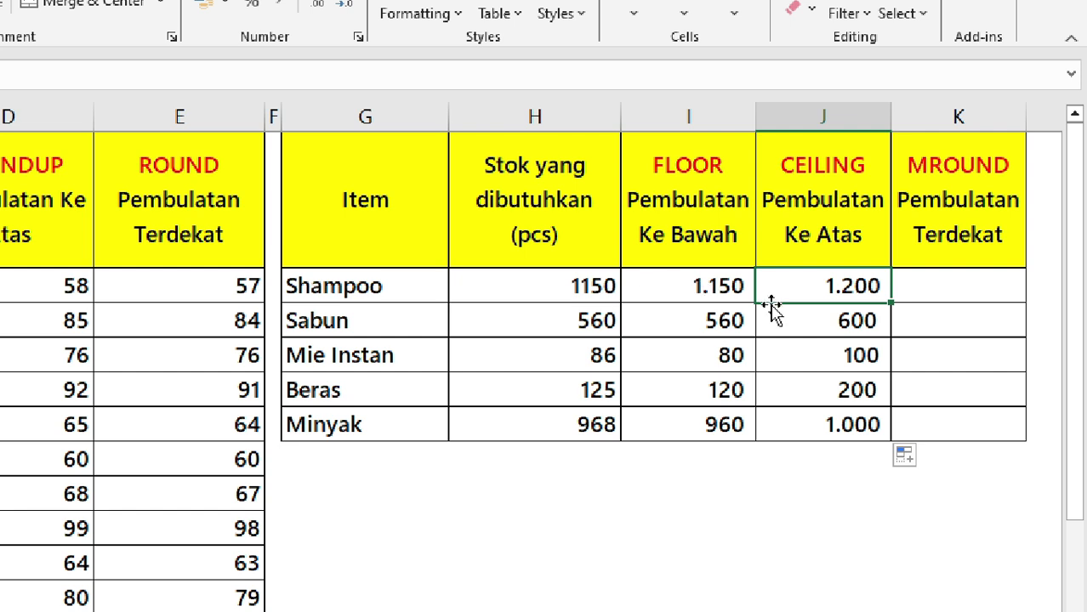
left_click(578, 353)
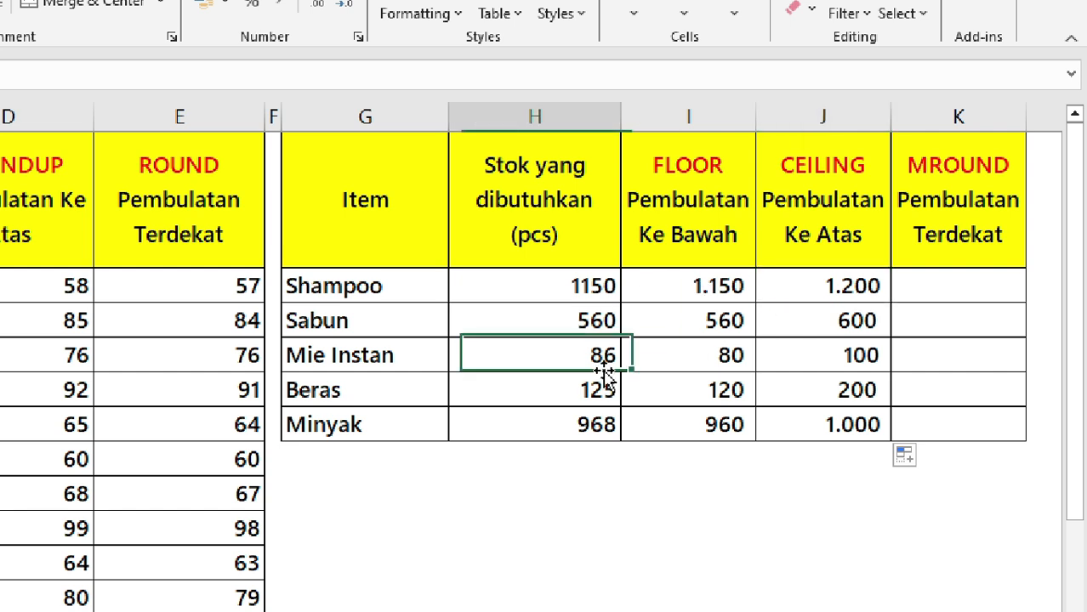
left_click(818, 353)
- Change the CEILING significance in J2 to 10, making it =CEILING(H2;10), and refill the formula down through J6
left_click(853, 293)
double_click(853, 296)
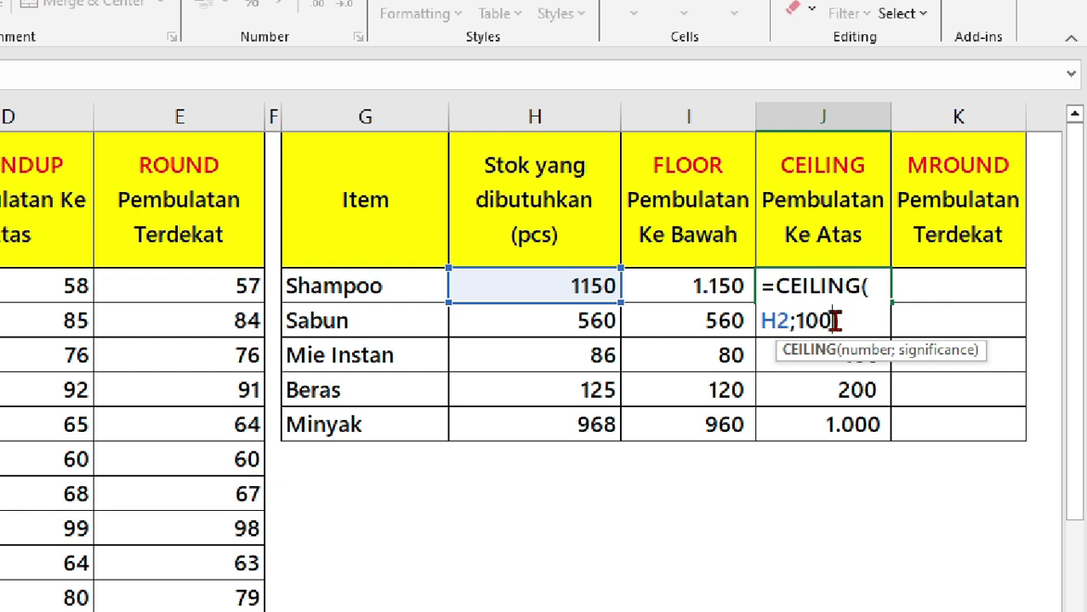
left_click(833, 321)
key("BackSpace")
key("ctrl+Return")
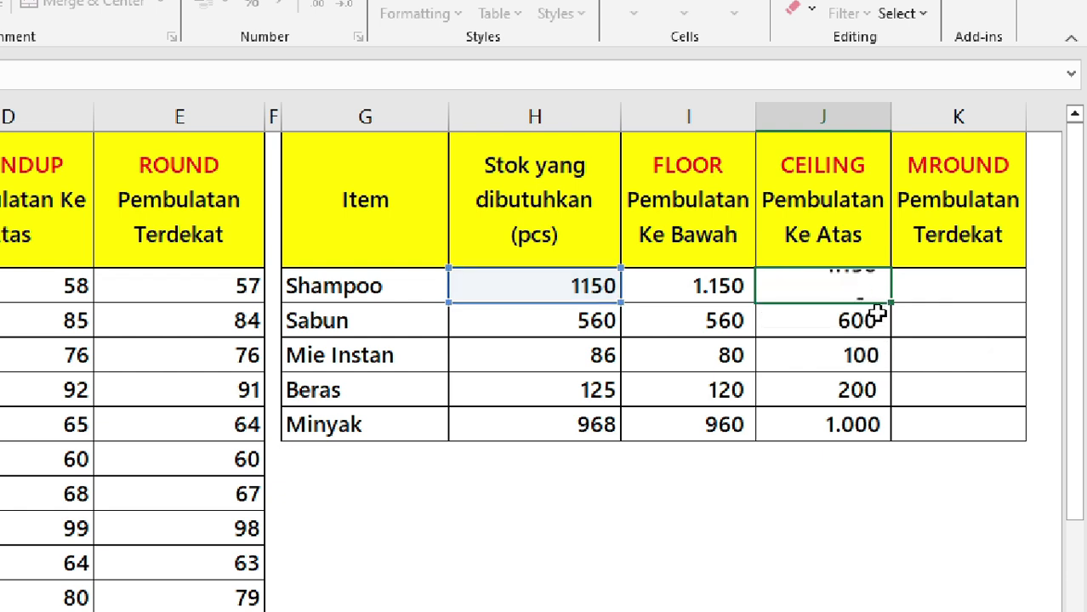
double_click(891, 305)
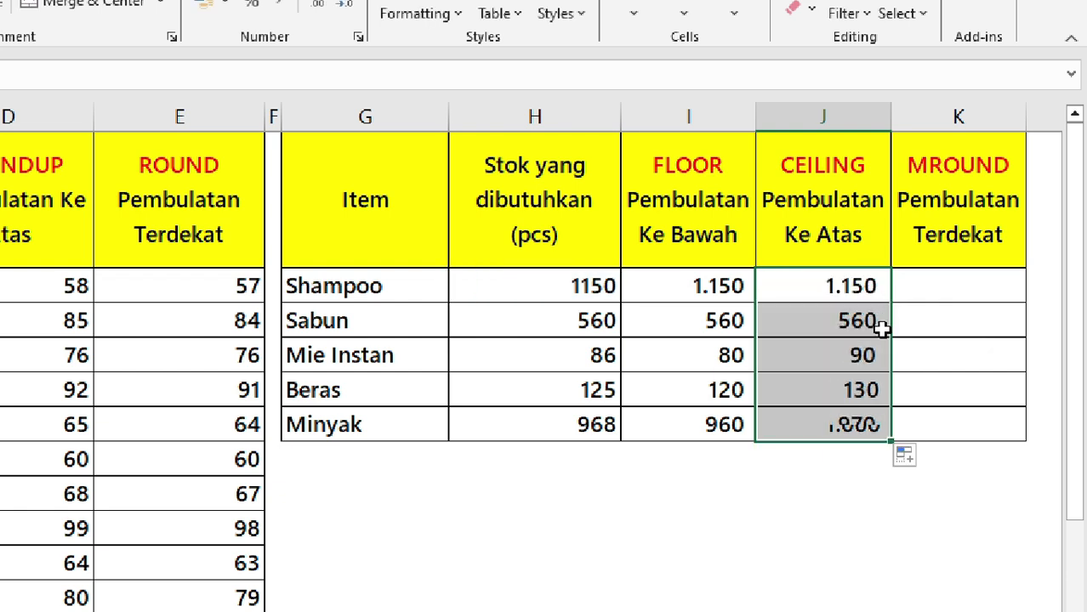
- Compare the Mie Instan stock in H4 with its CEILING result in J4 and FLOOR result in I4
left_click(866, 355)
left_click(589, 370)
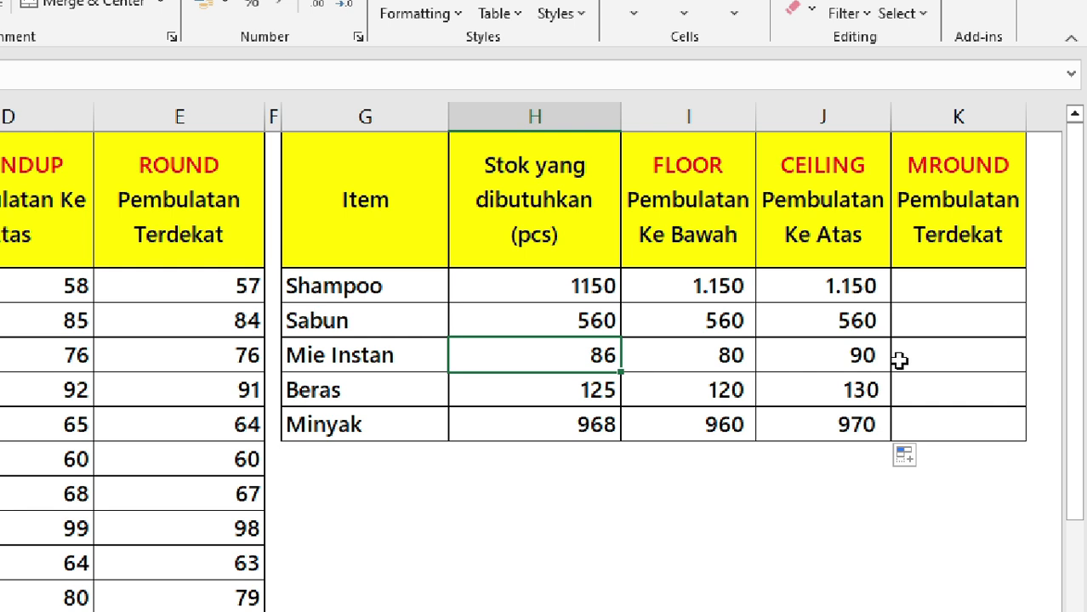
left_click_drag(888, 359, 833, 359)
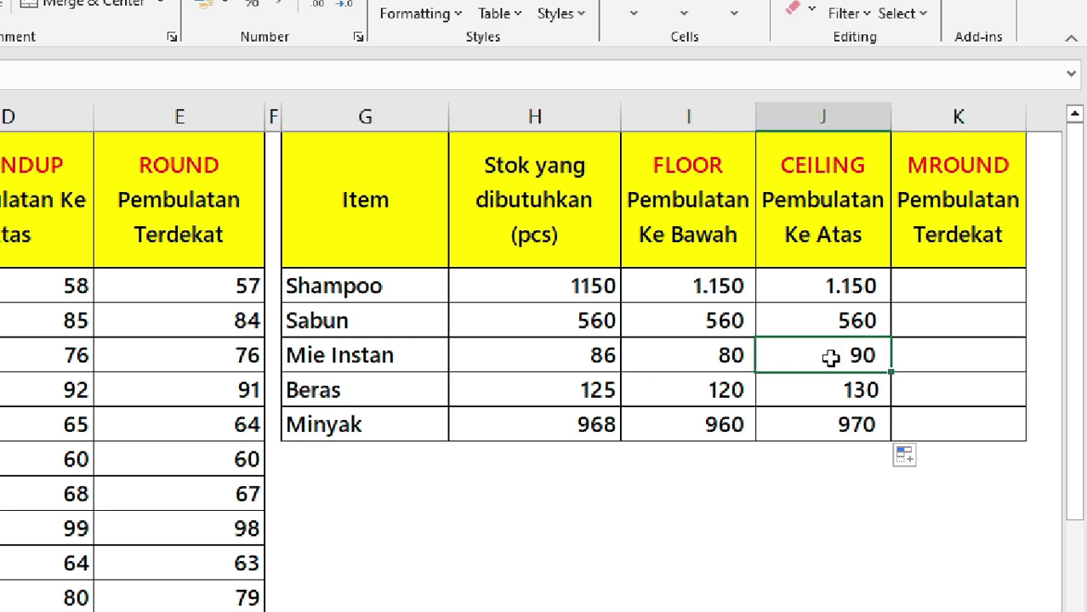
left_click(727, 359)
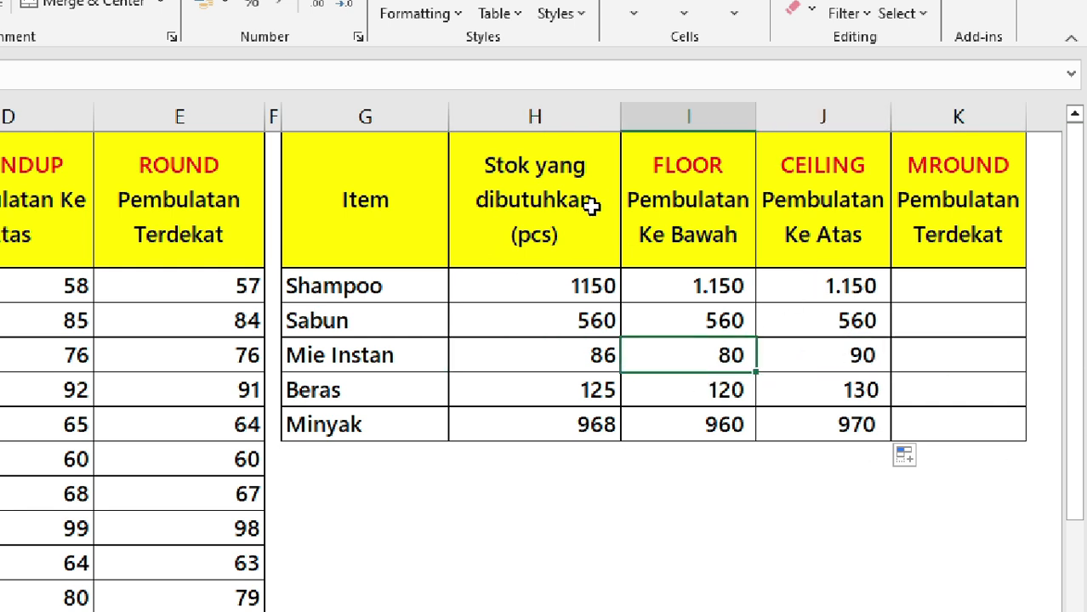
- Enter =MROUND(H2;10) in K2 to round the Shampoo stock to the nearest multiple of 10, and fill it down through K6
left_click(973, 283)
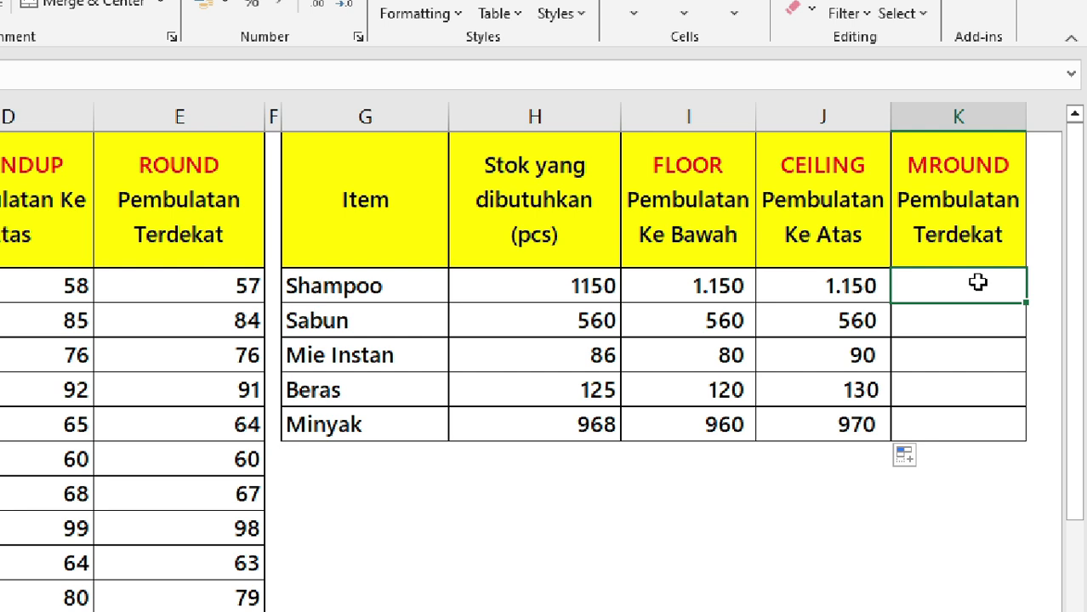
type("=")
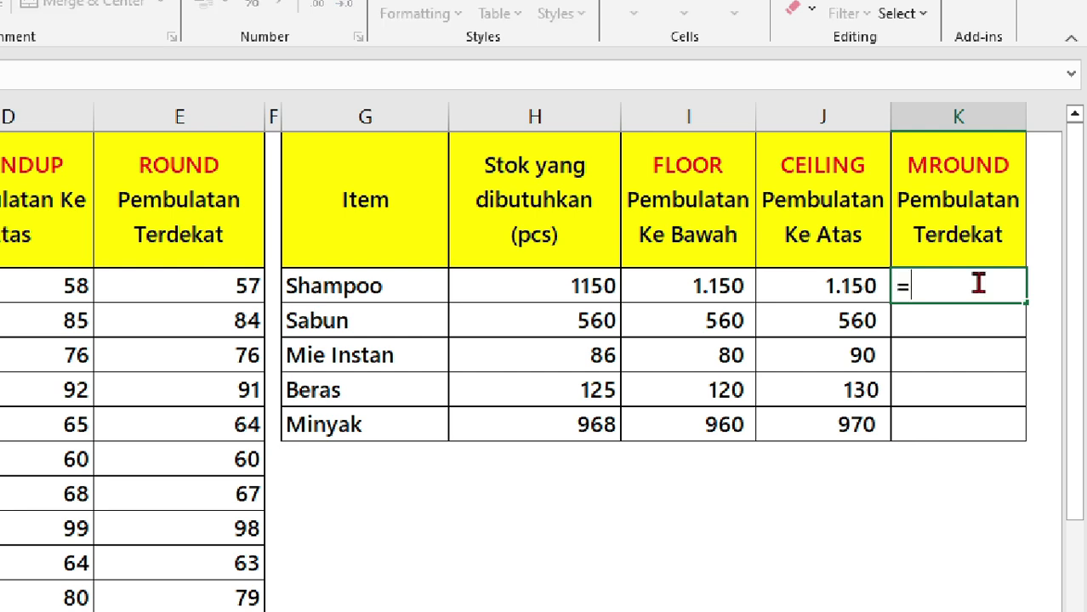
type("mround")
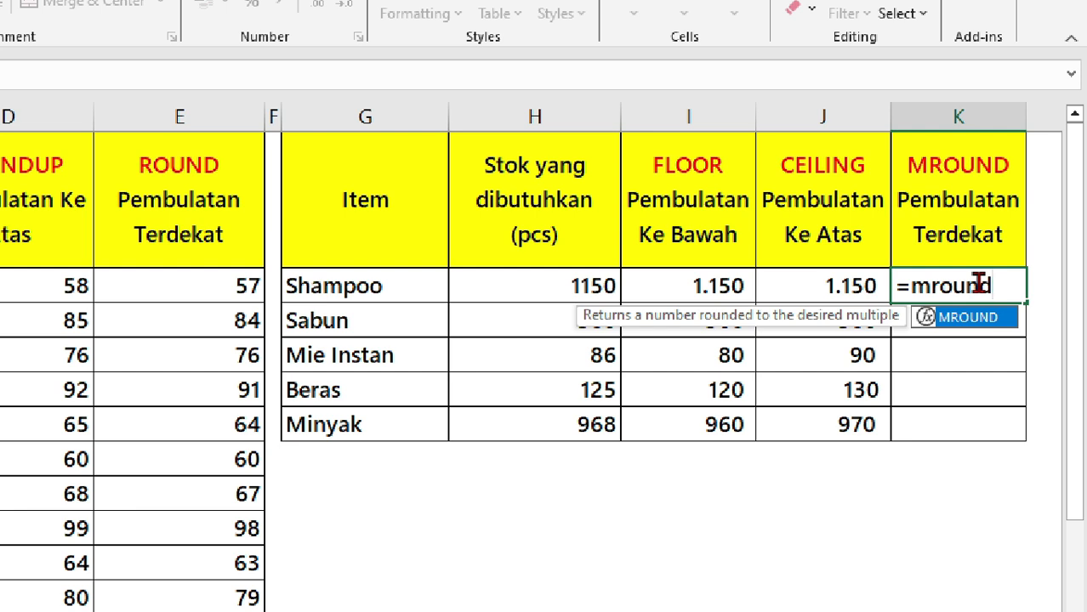
key("Tab")
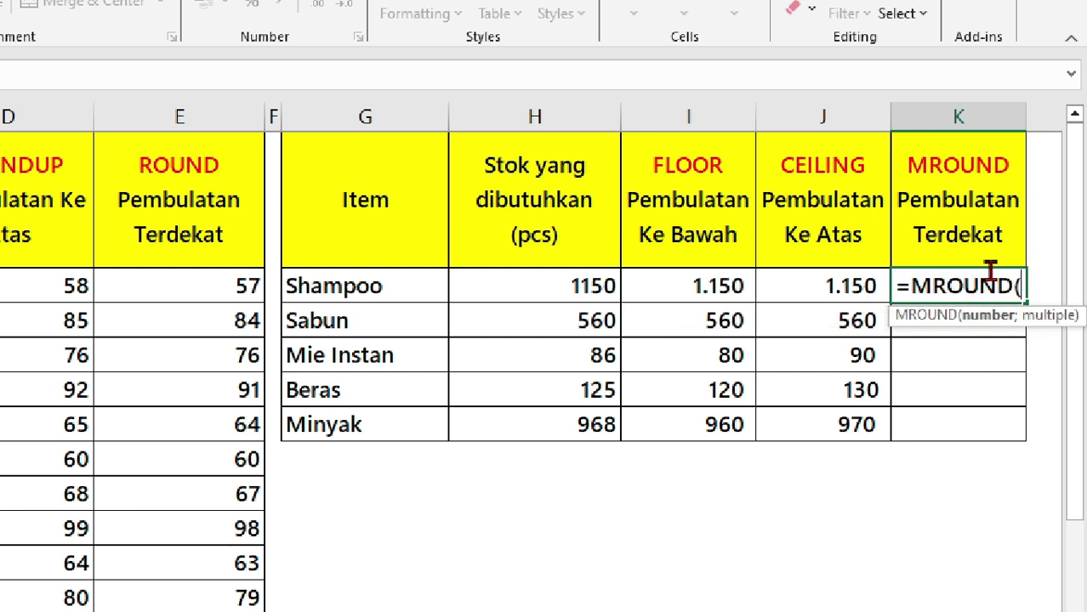
left_click(591, 287)
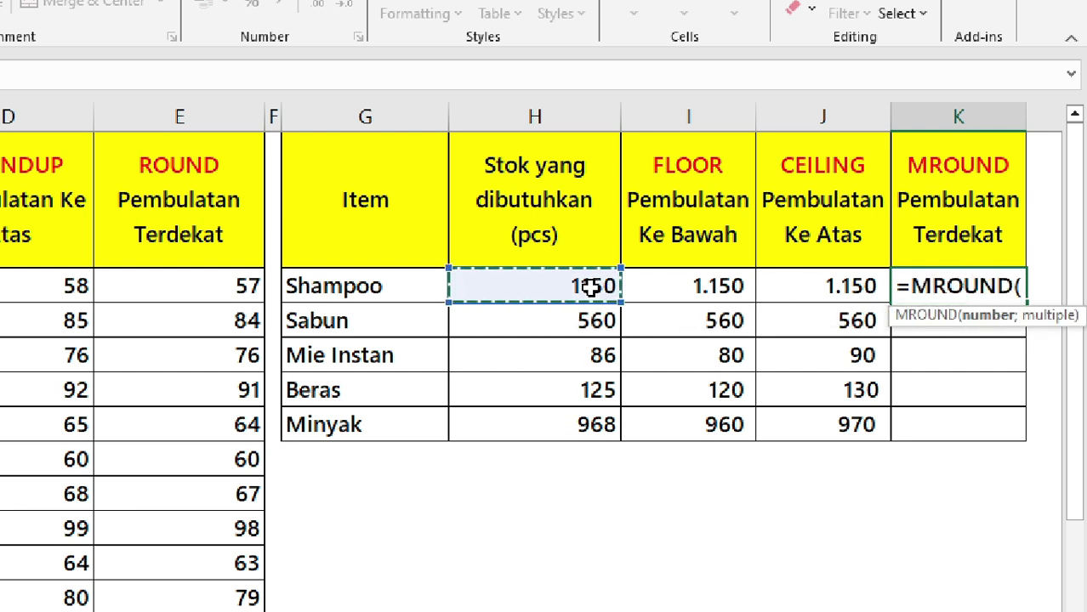
type(";")
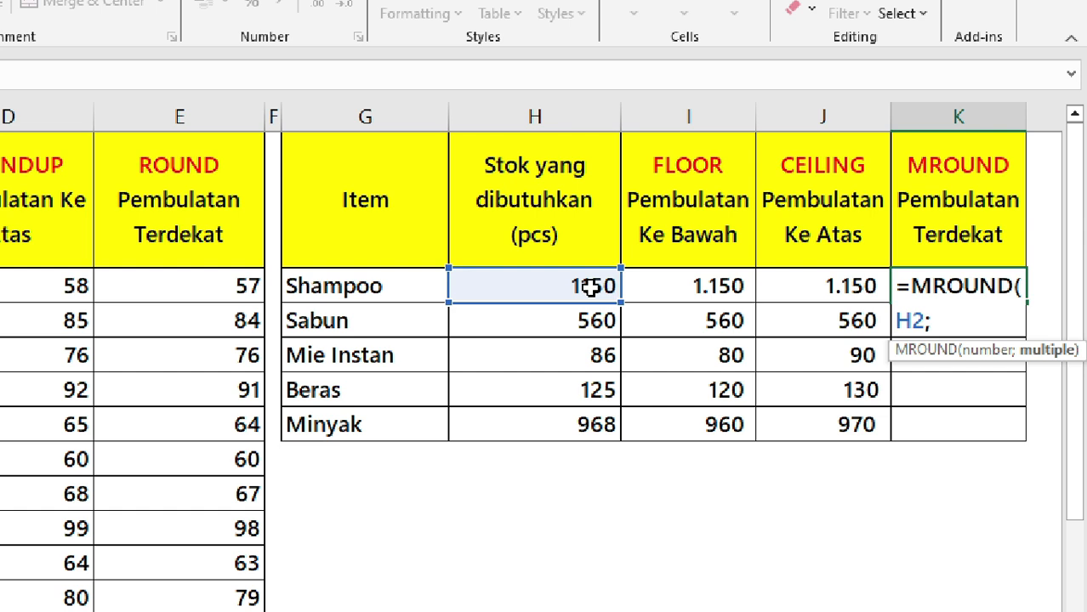
type("10)")
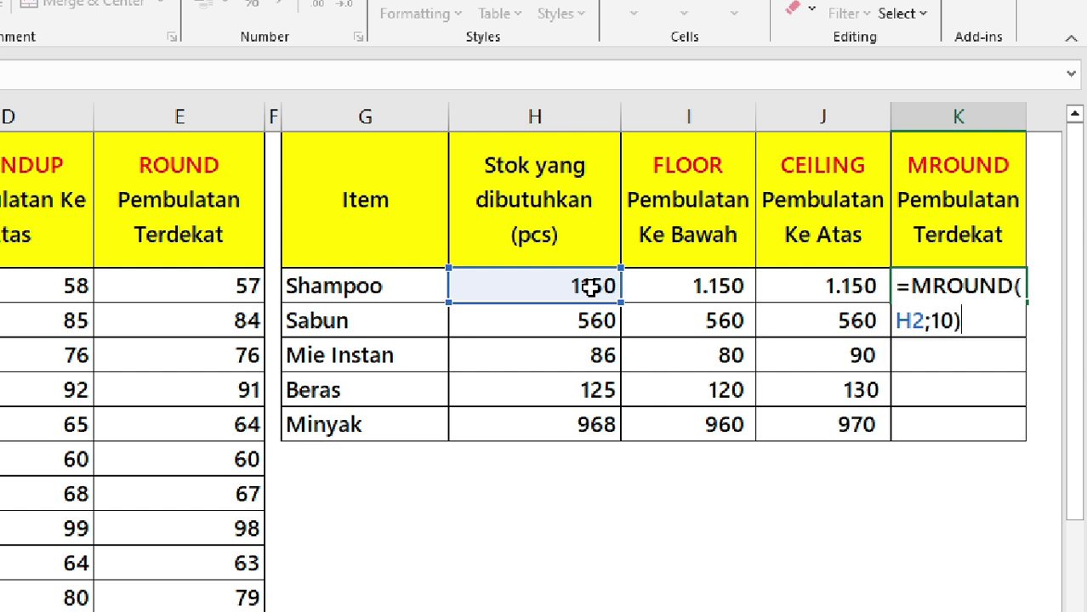
key("ctrl+Return")
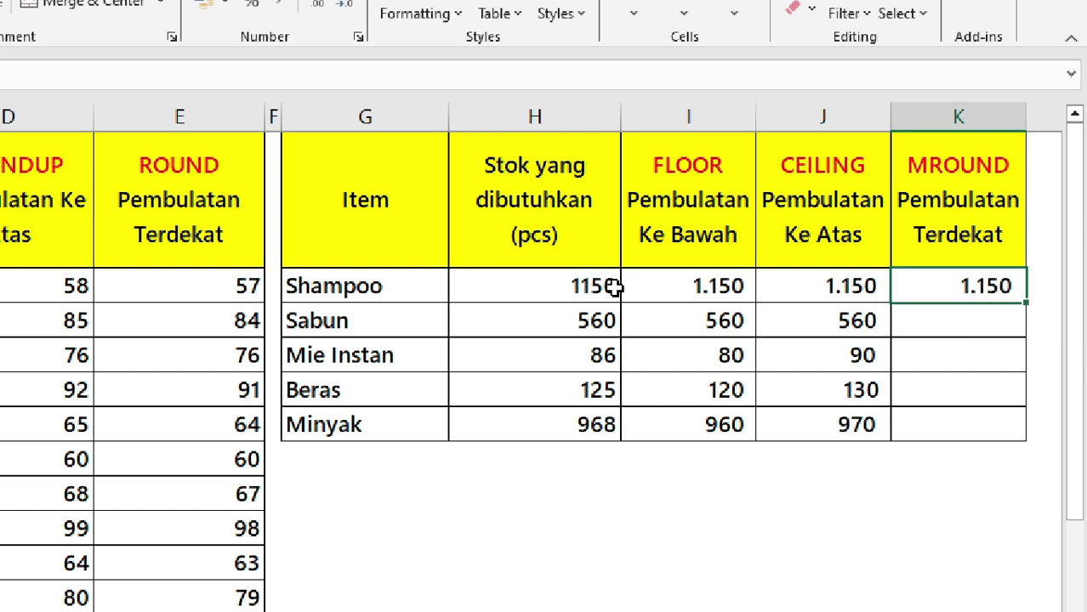
double_click(1027, 304)
key("Down")
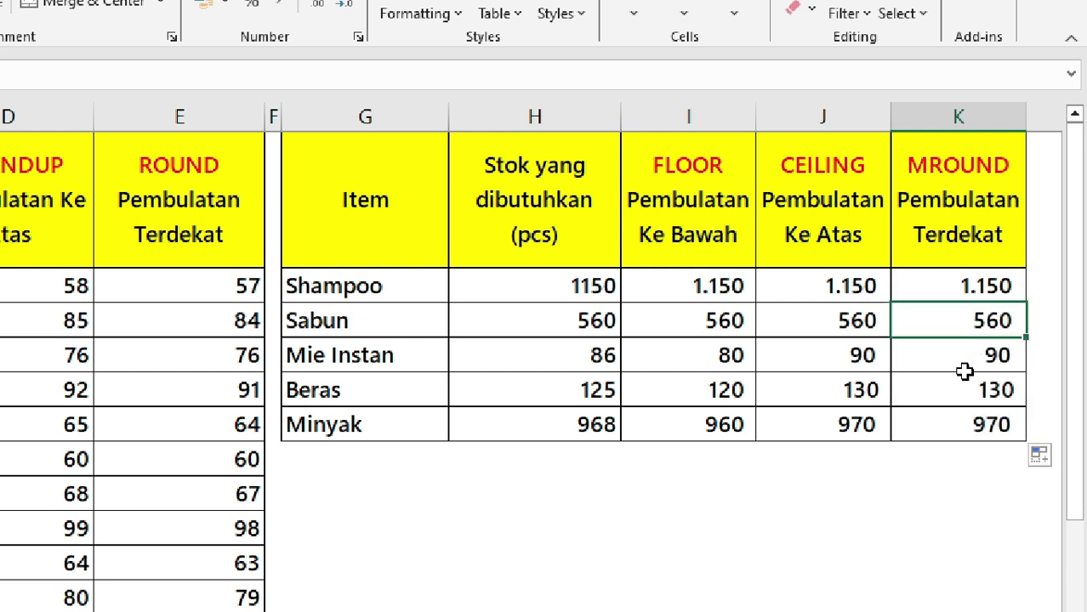
- Compare the required stock of Shampoo, Mie Instan and Beras with their MROUND results in column K
left_click(600, 296)
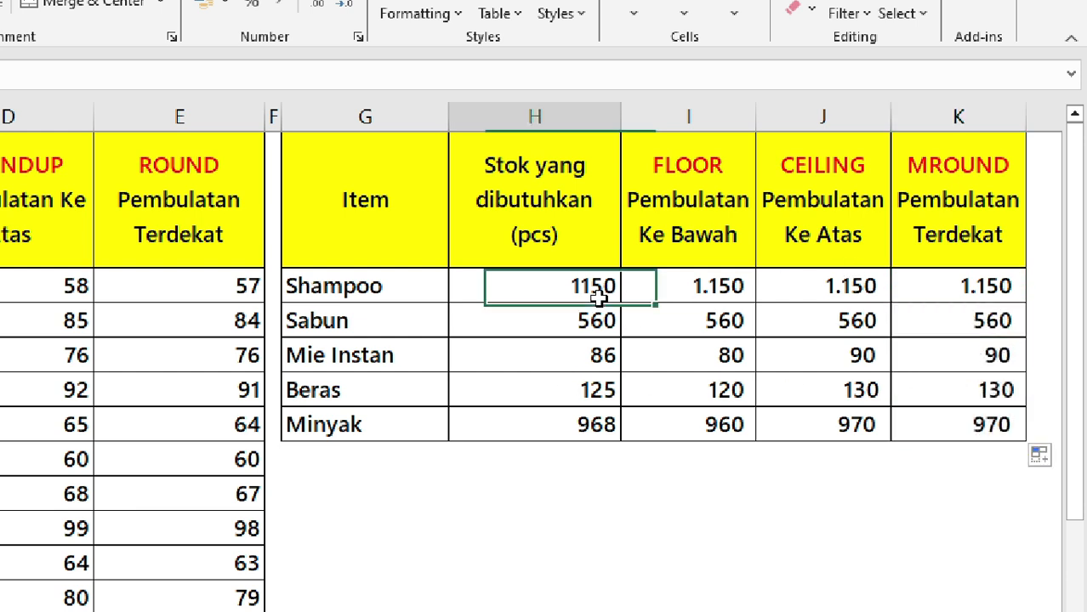
left_click(978, 282)
left_click(589, 350)
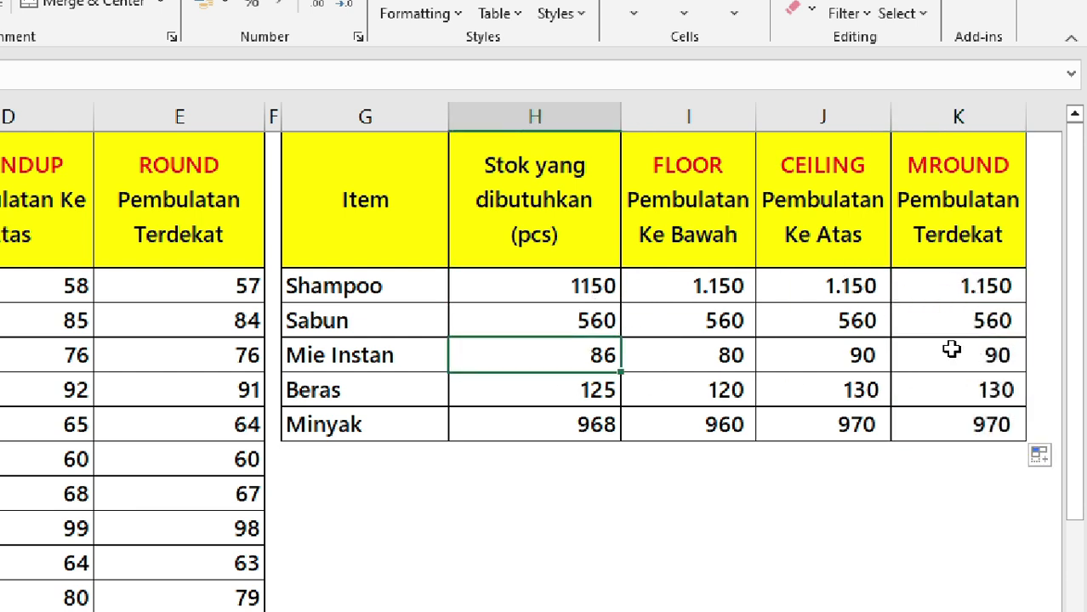
left_click(1017, 352)
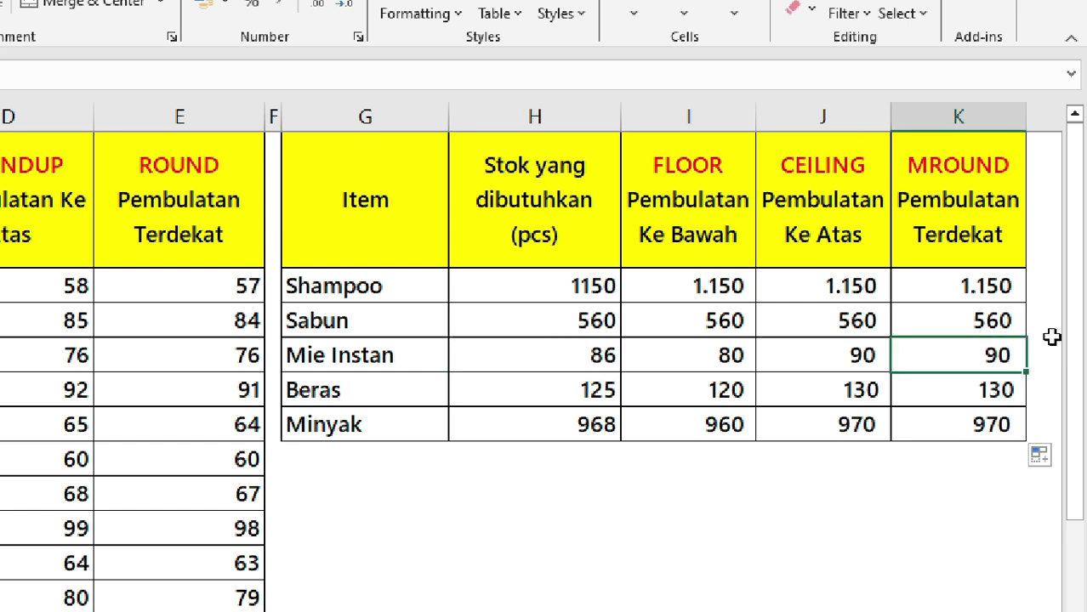
left_click(611, 387)
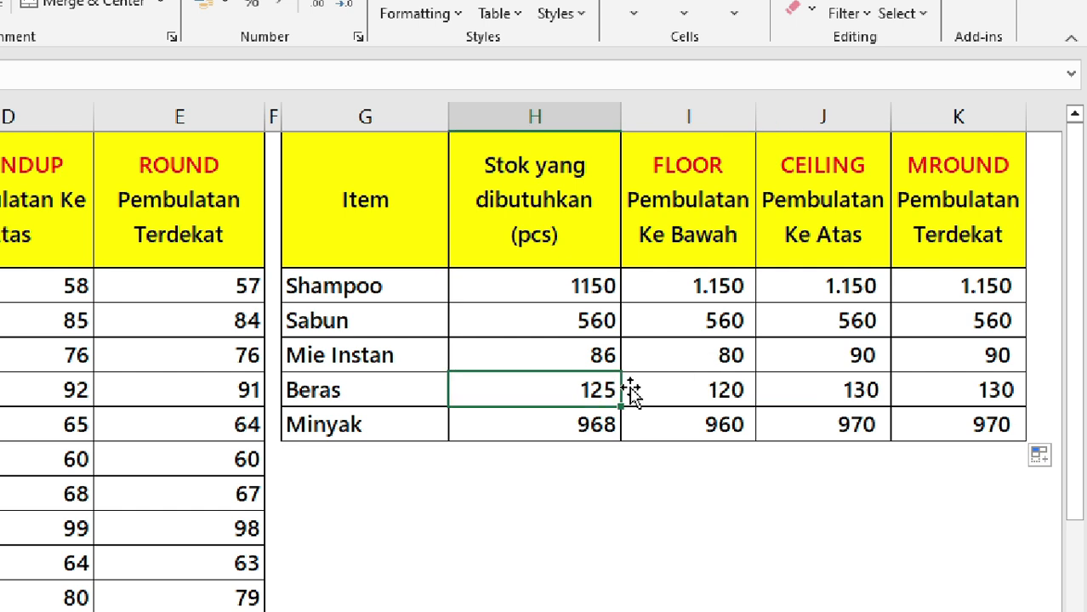
left_click(989, 390)
left_click(577, 390)
- Set the required Minyak stock in H6 to 963 to test how MROUND rounds it
left_click(606, 423)
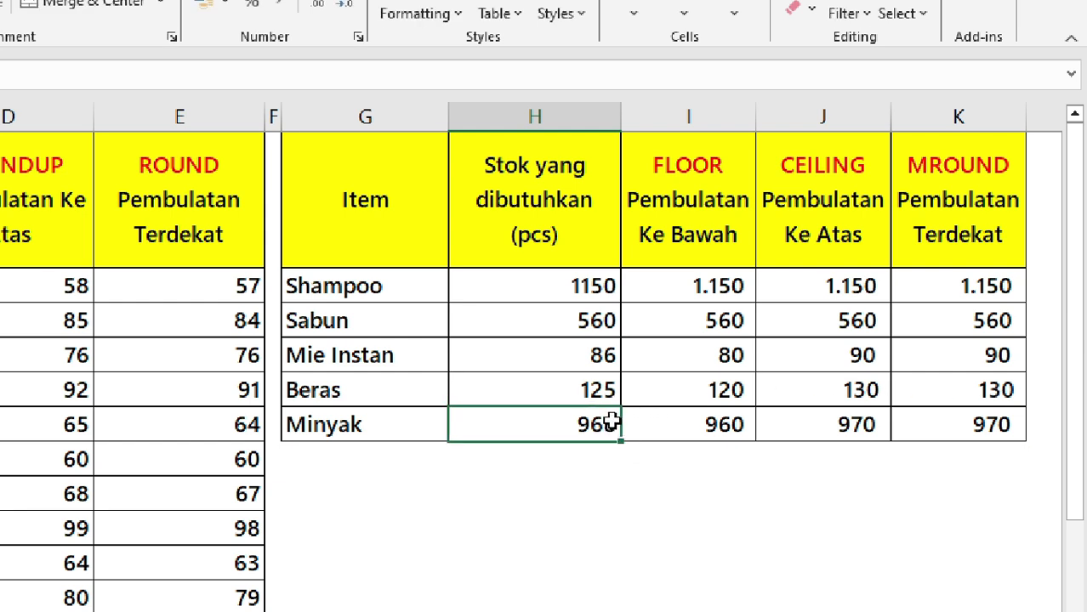
double_click(610, 424)
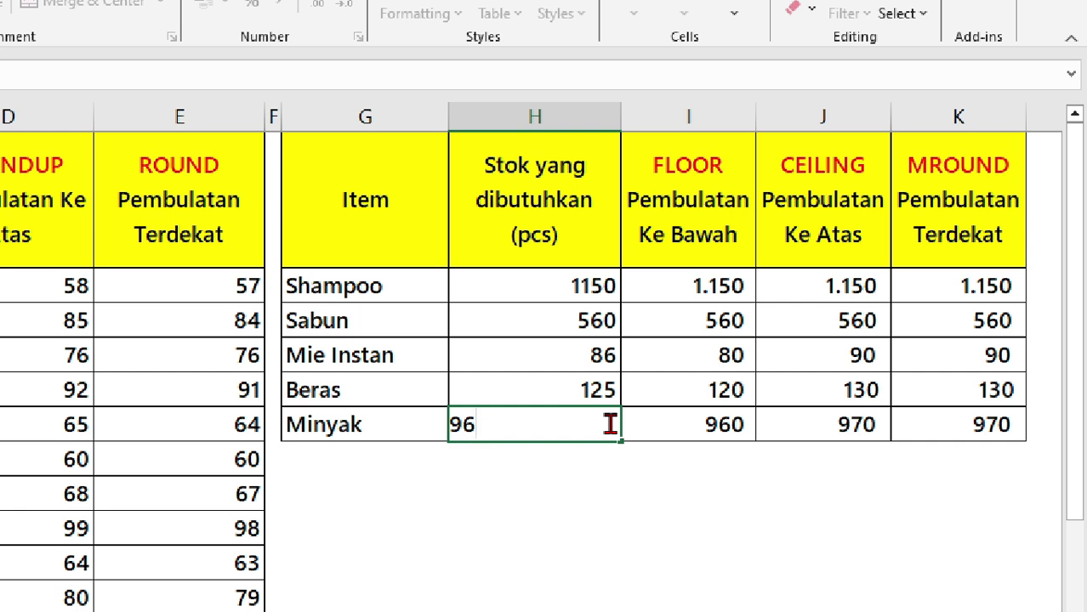
type("3")
key("ctrl+Return")
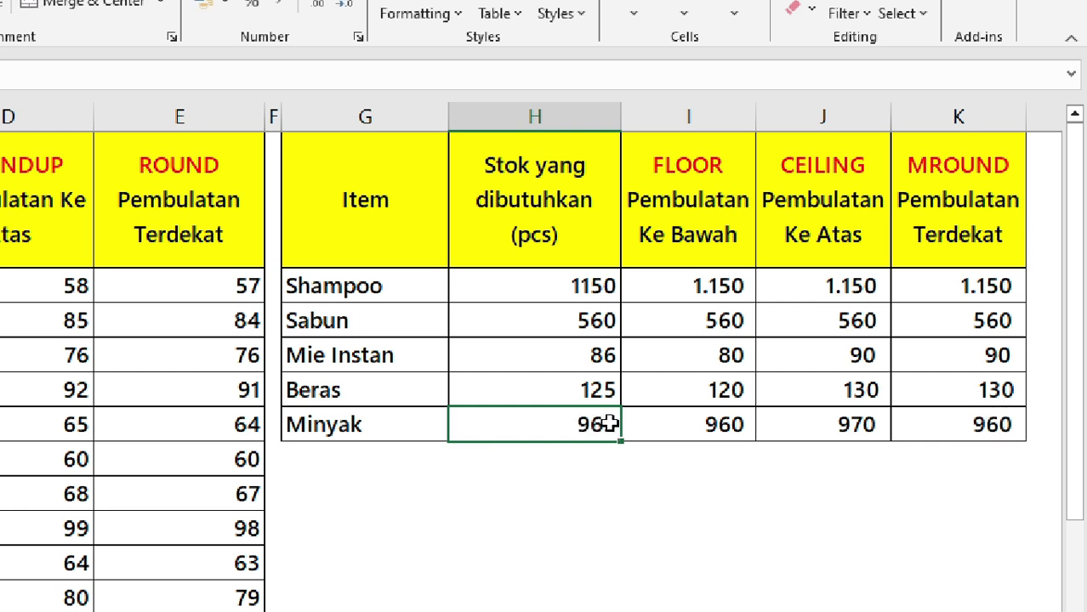
- Check the Minyak MROUND result in K6, and open the Bag. 5 sheet to view its VLOOKUP and HLOOKUP column headings
left_click(994, 425)
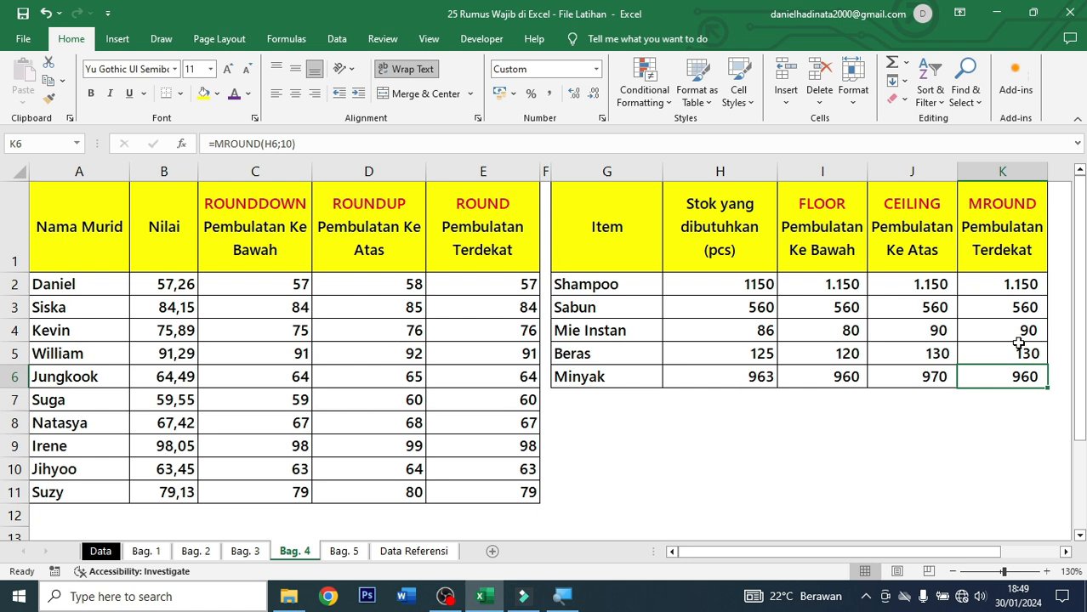
left_click(356, 553)
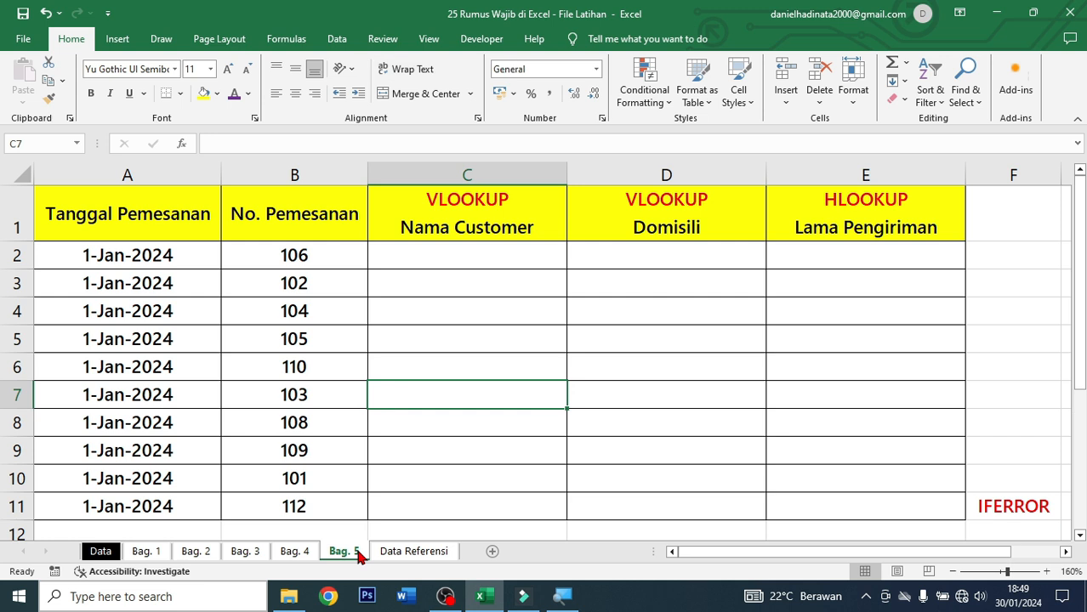
left_click(742, 422)
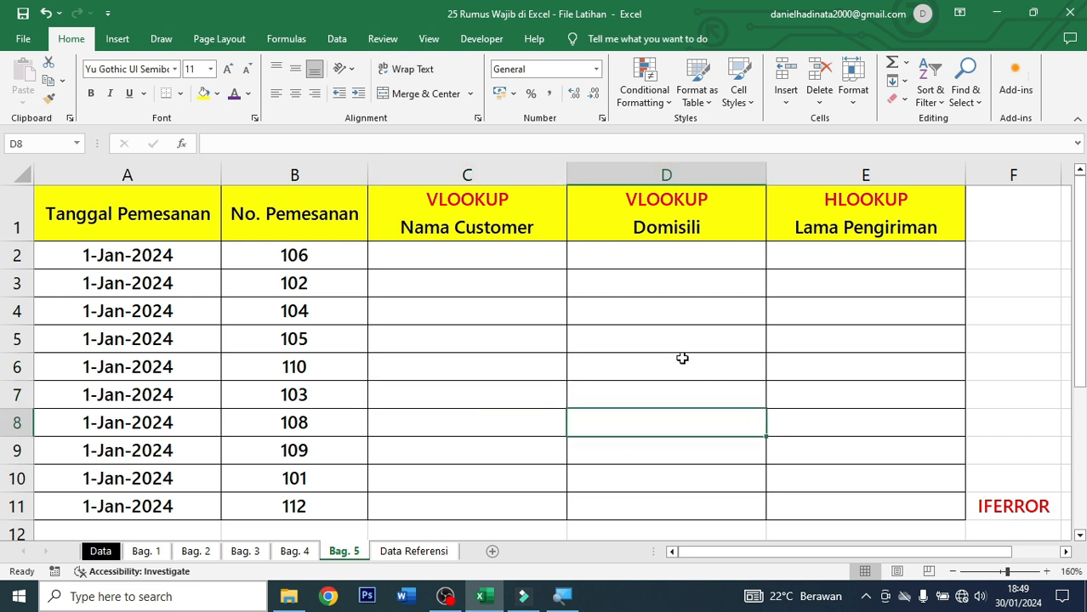
left_click(500, 250)
left_click(502, 223)
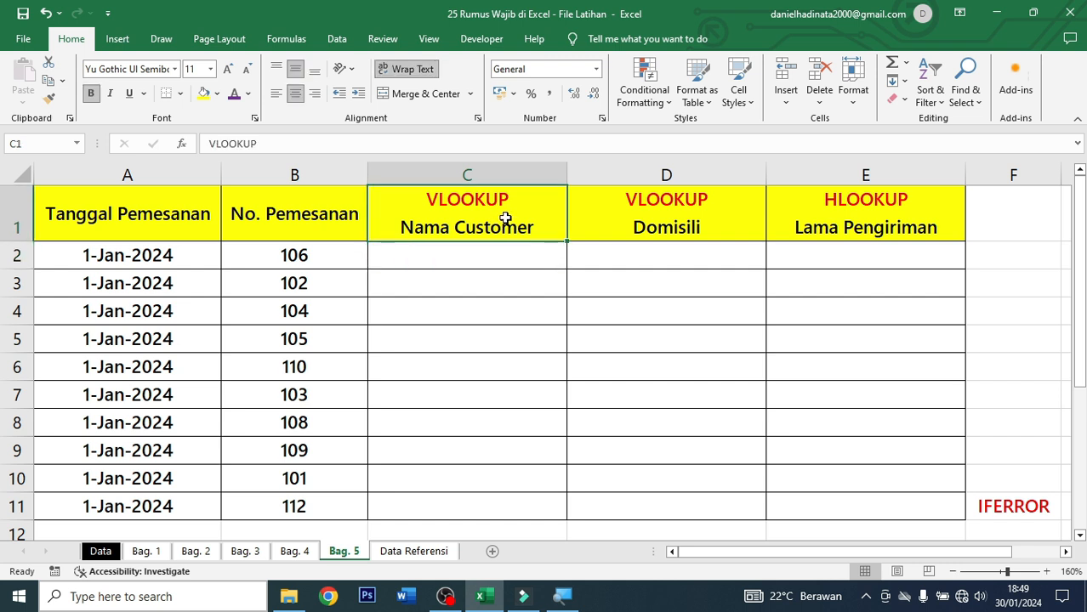
left_click(879, 189)
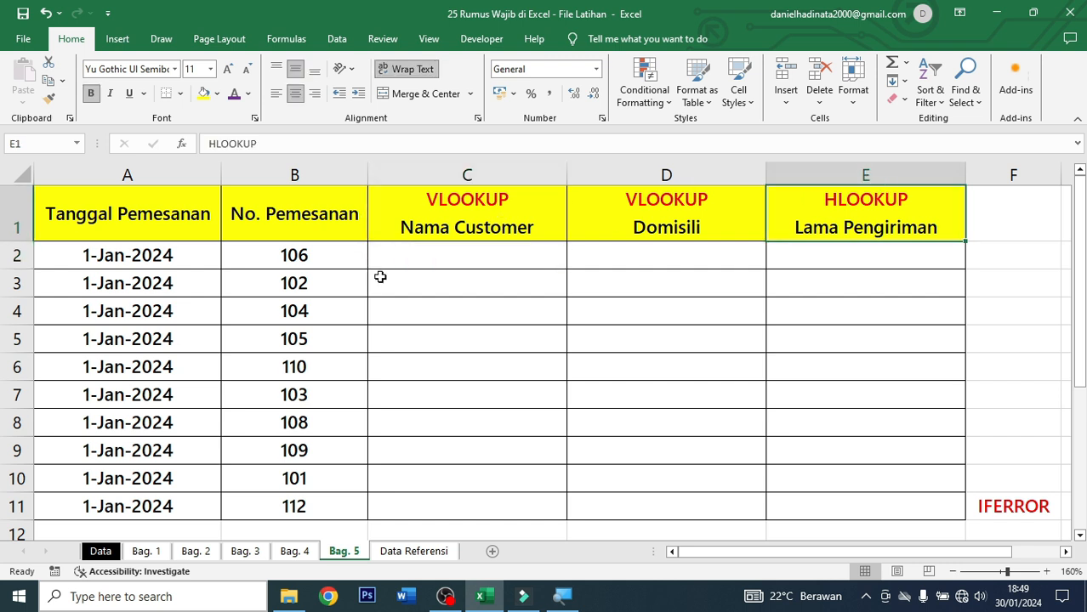
left_click(461, 212)
left_click(485, 260)
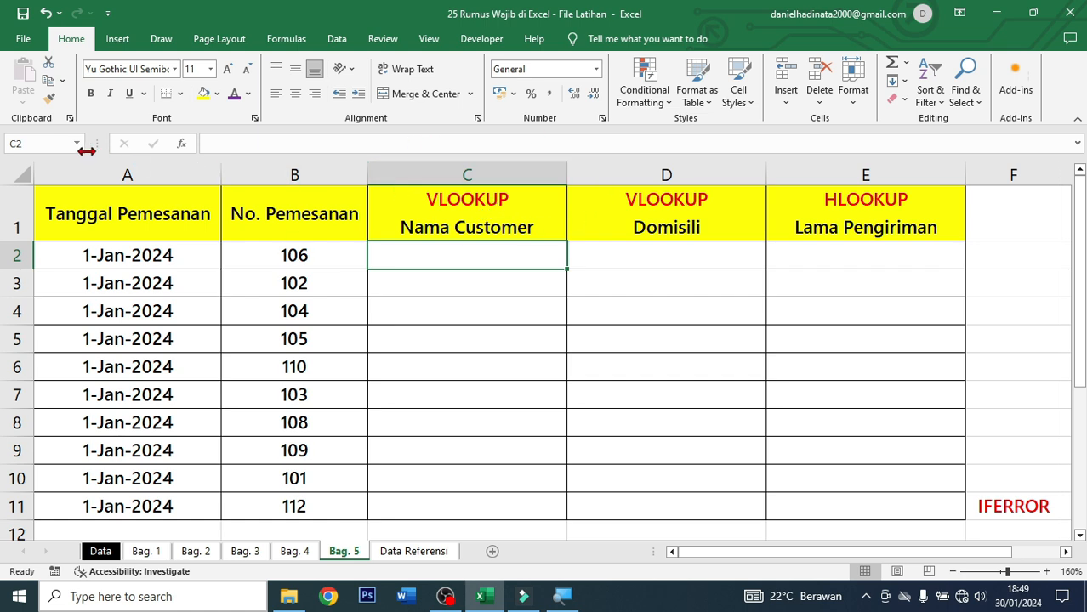
- Examine the Bag. 5 order table column by column, from Tanggal Pemesanan to Lama Pengiriman, including the empty lookup cells
left_click(24, 172)
left_click(377, 277)
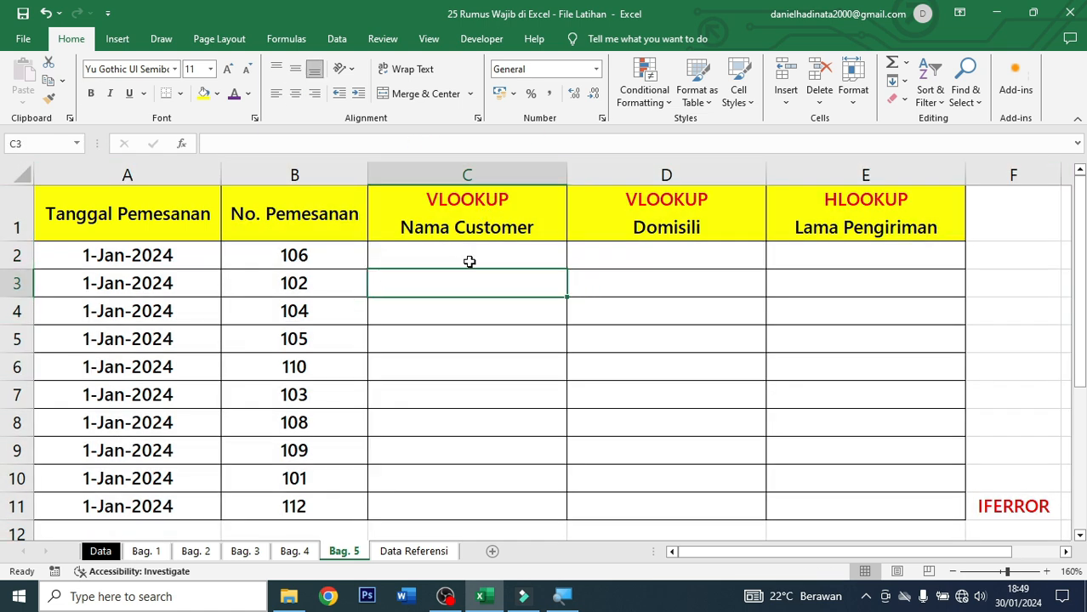
left_click(159, 177)
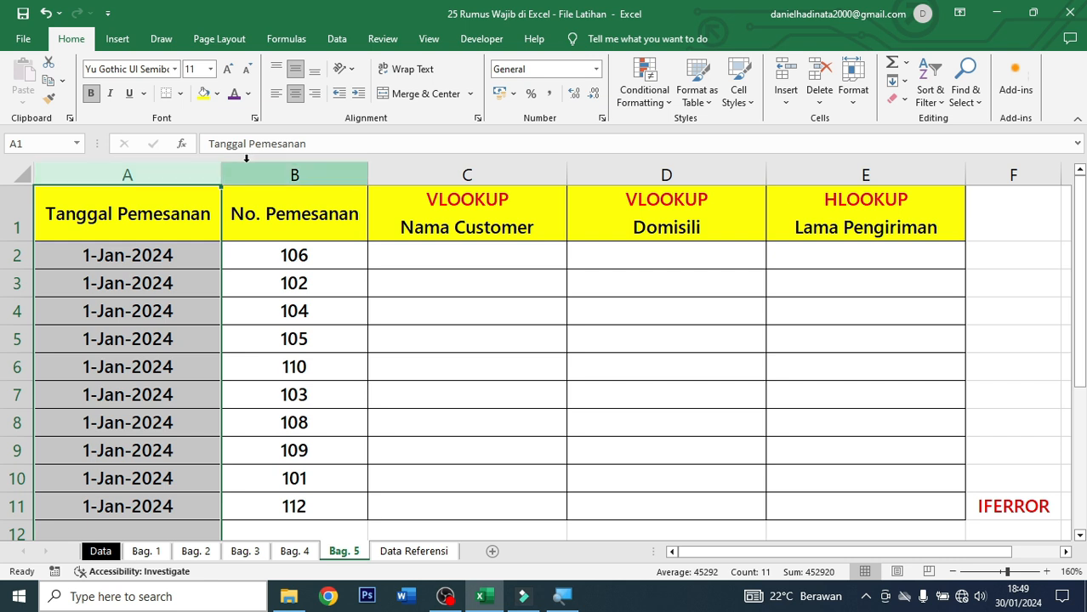
left_click(295, 174)
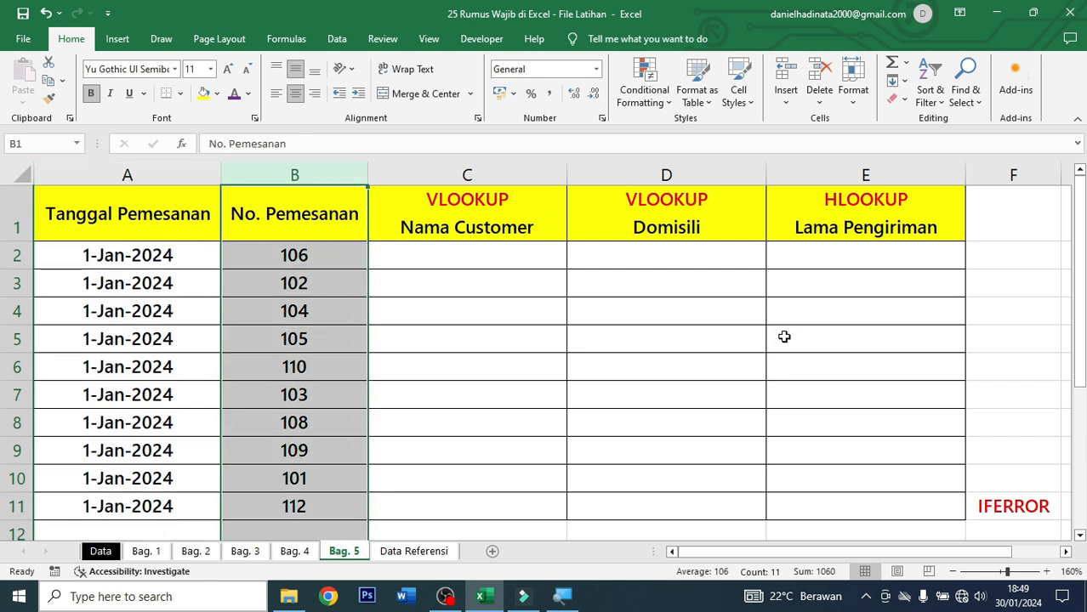
left_click(480, 174)
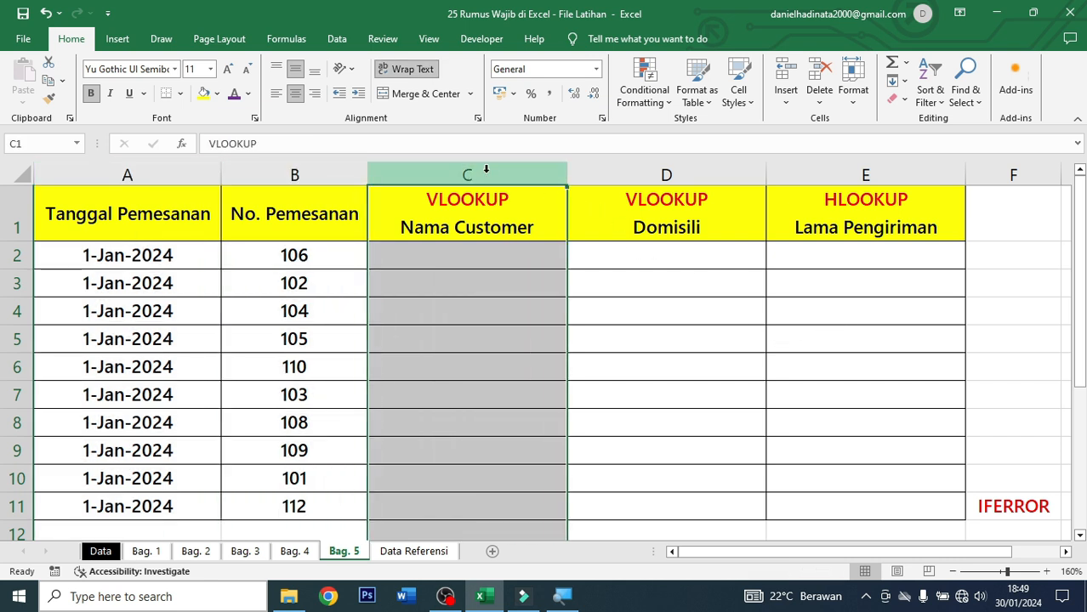
left_click(702, 173)
left_click(919, 168)
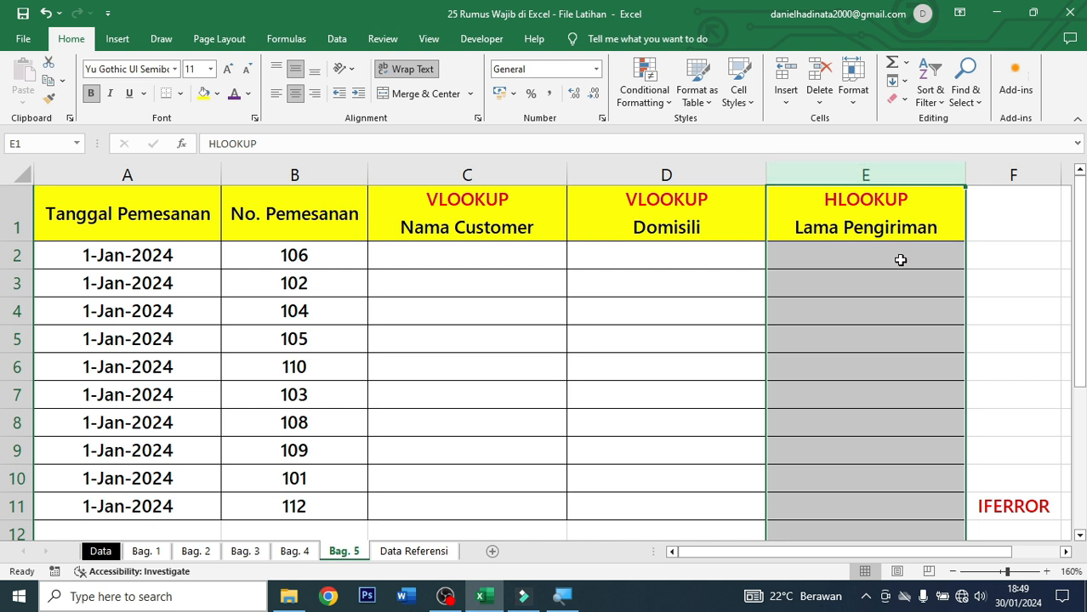
left_click(534, 259)
left_click_drag(551, 252, 821, 509)
left_click(388, 271)
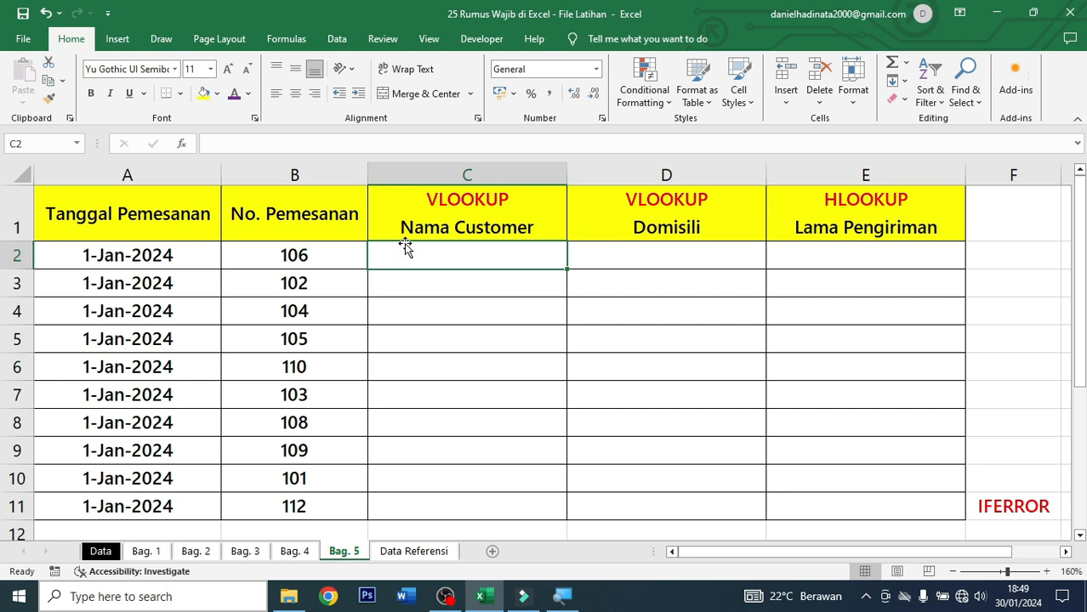
- Open the Data Referensi sheet and examine the customer table's columns and the Kota and Lama Pengiriman rows
left_click(426, 553)
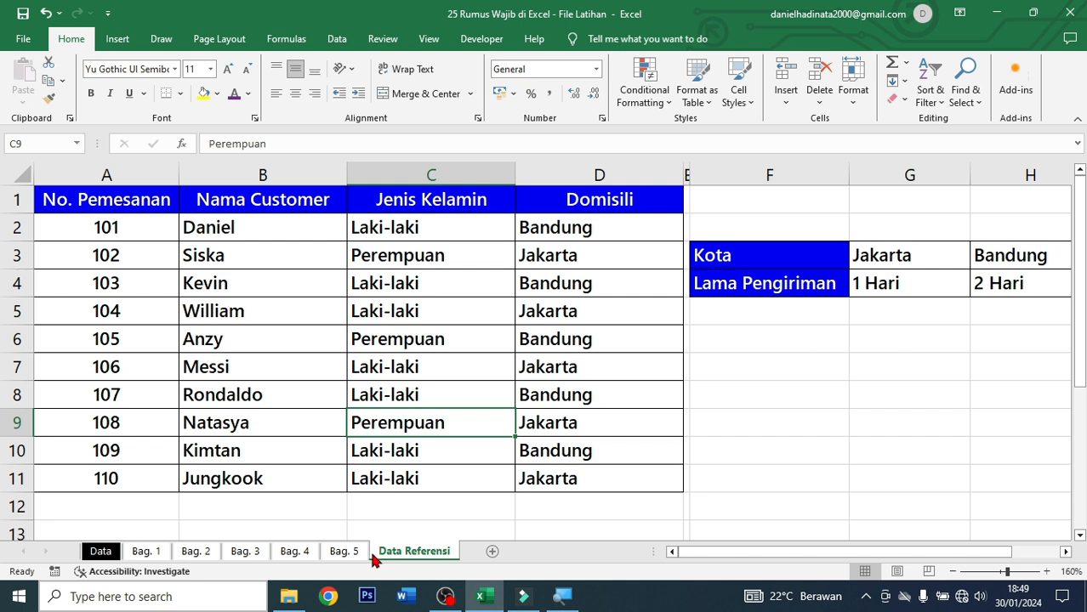
left_click(670, 362)
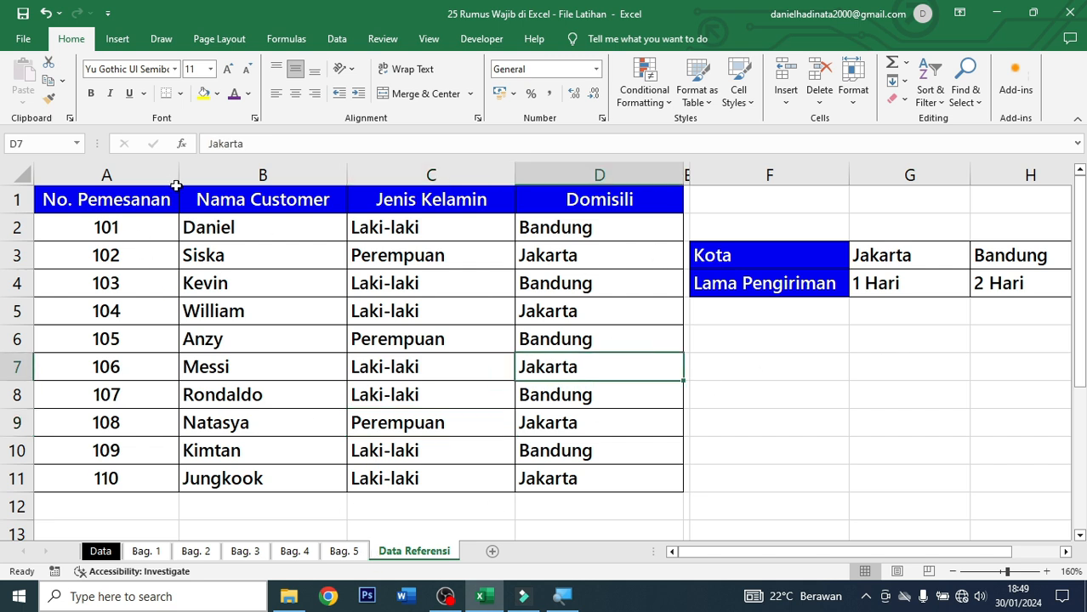
left_click(139, 177)
left_click(288, 174)
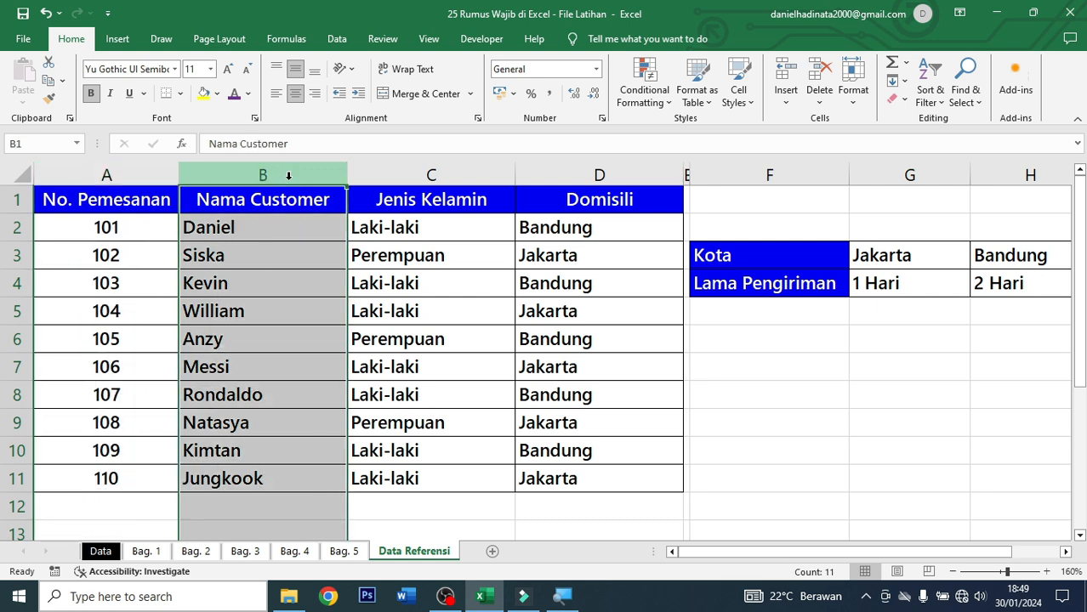
left_click(388, 162)
left_click(528, 162)
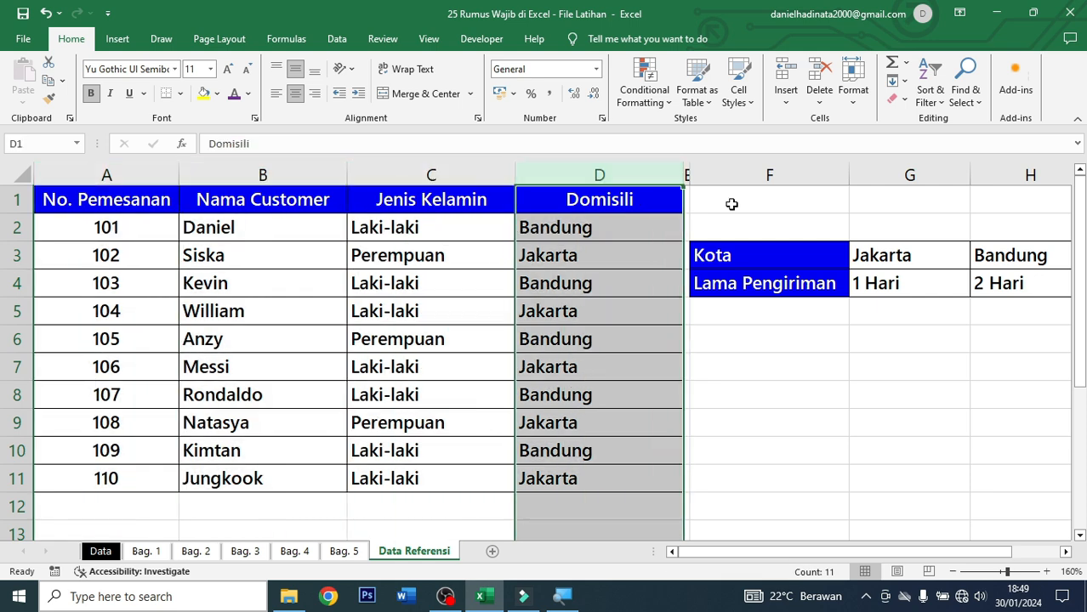
left_click_drag(772, 247, 940, 237)
left_click_drag(795, 284, 950, 287)
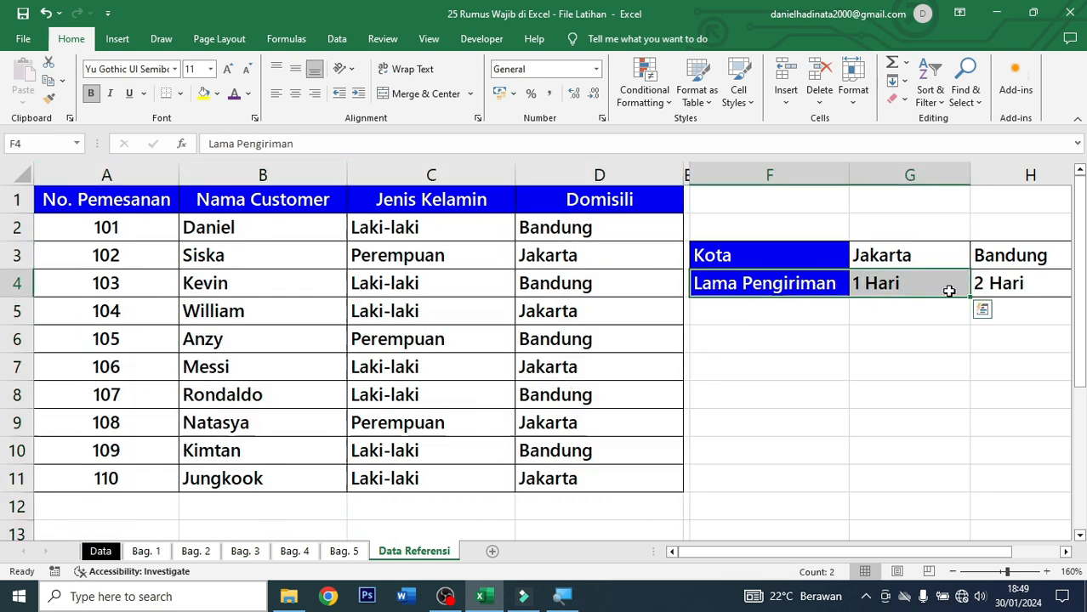
- Compare Bag. 5 with the Data Referensi customer table in A1:D11, looking closely at its Nama Customer column
left_click(345, 554)
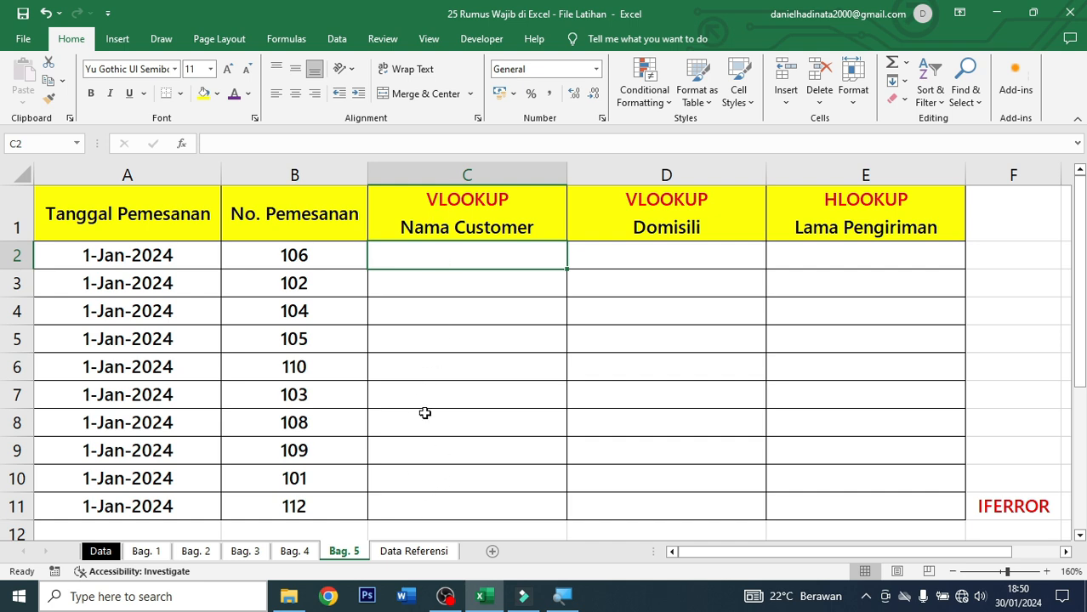
left_click(414, 552)
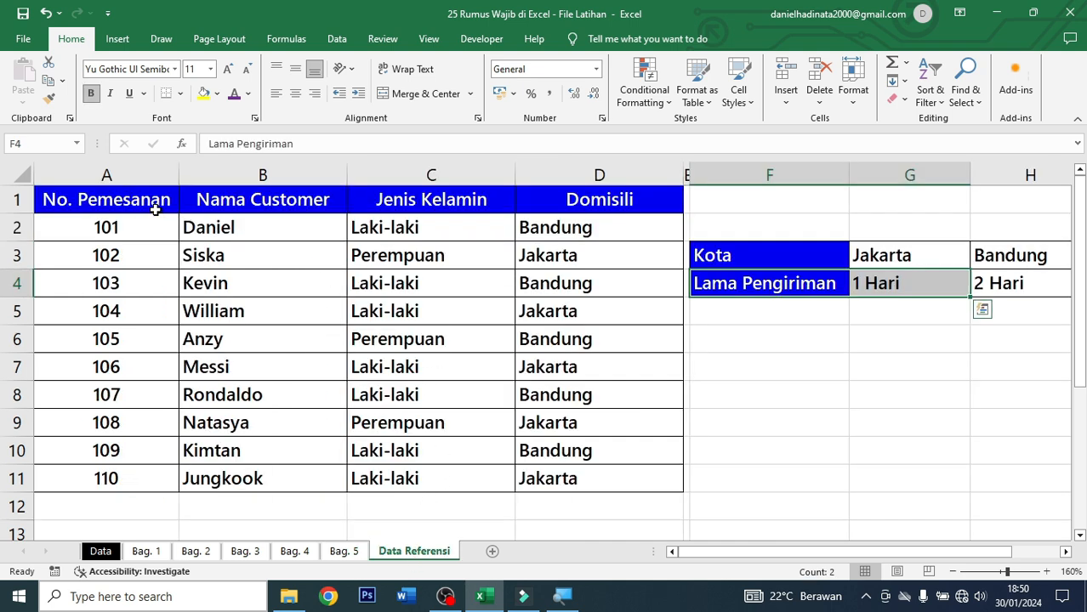
left_click_drag(161, 206, 562, 482)
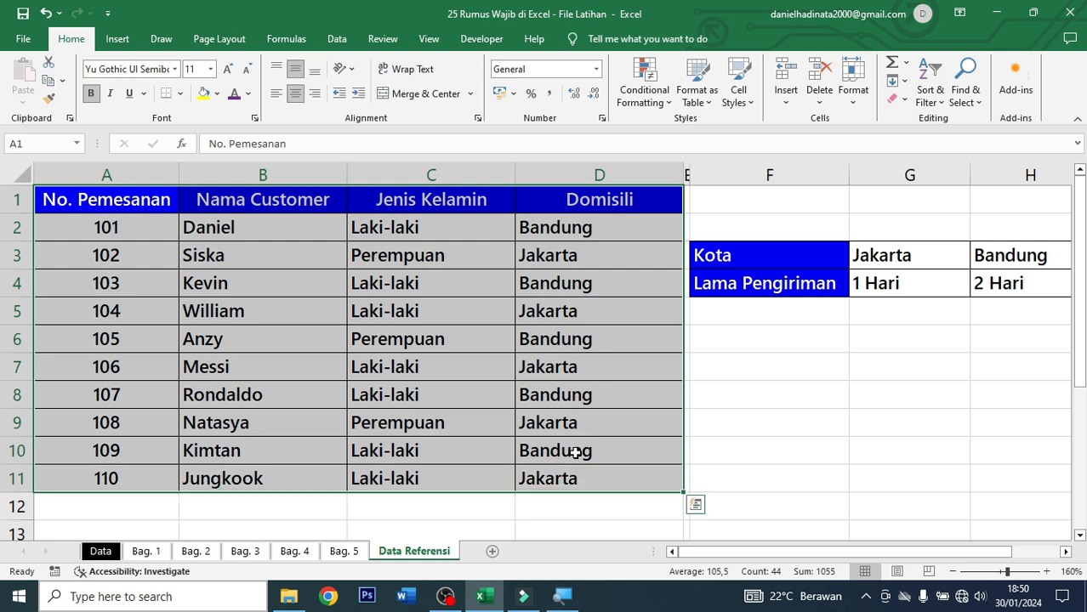
left_click(820, 399)
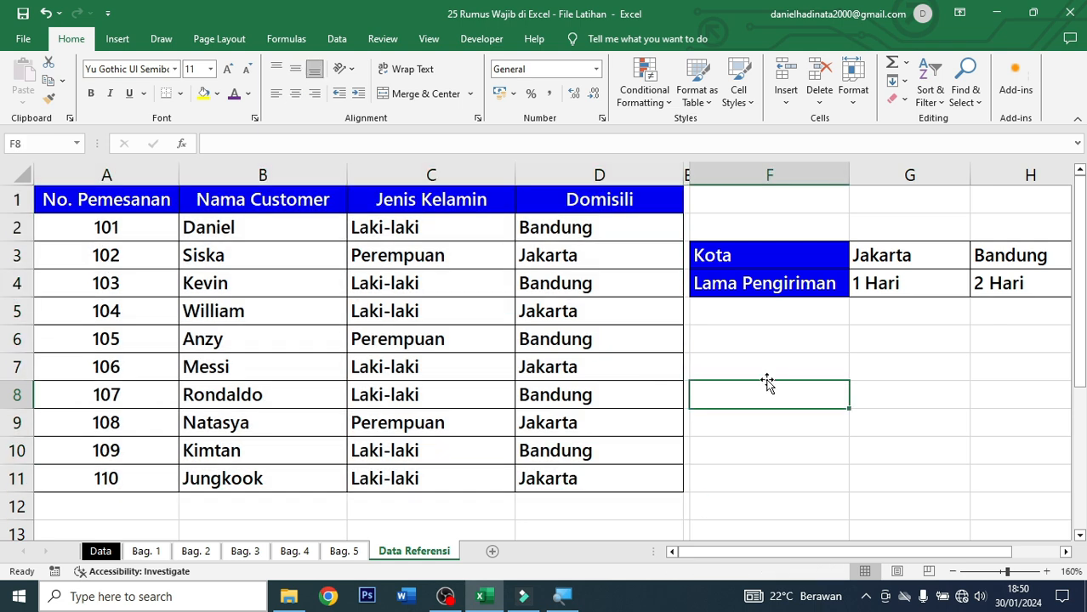
left_click_drag(256, 230, 255, 456)
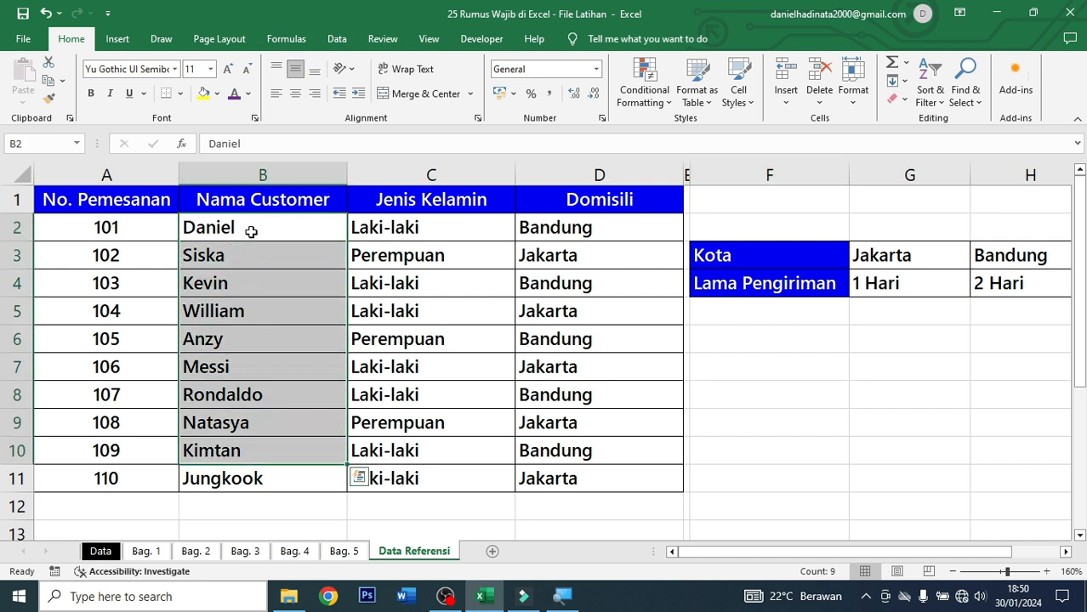
left_click_drag(250, 232, 249, 470)
left_click_drag(260, 227, 249, 467)
left_click_drag(230, 240, 227, 469)
- Start a VLOOKUP in C2 of Bag. 5 with lookup value B2 and the absolute table range 'Data Referensi'!$A$1:$D$11
left_click(345, 551)
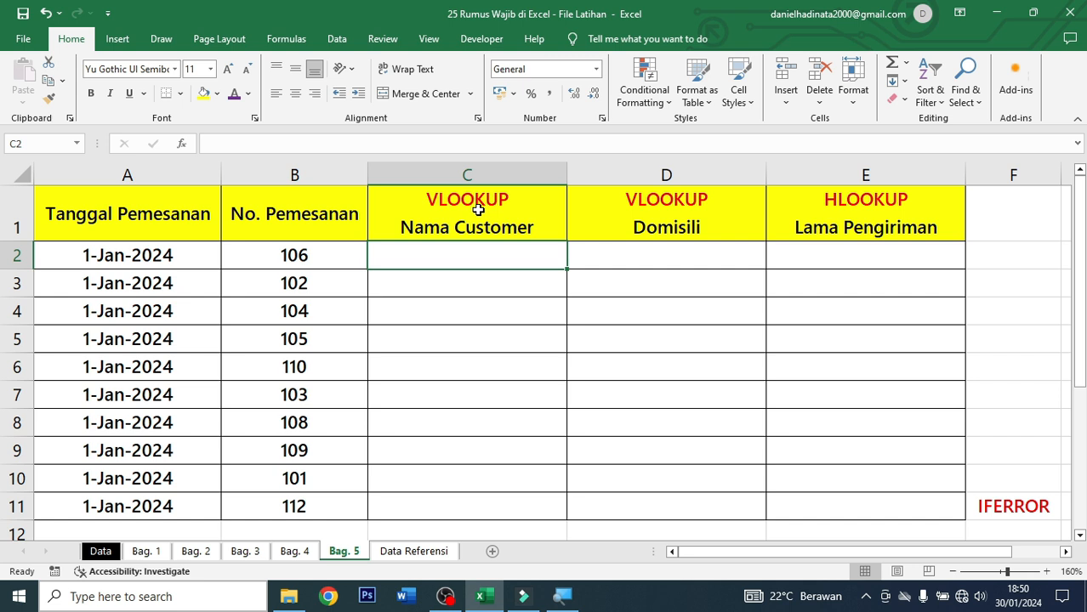
type("=vlookup(")
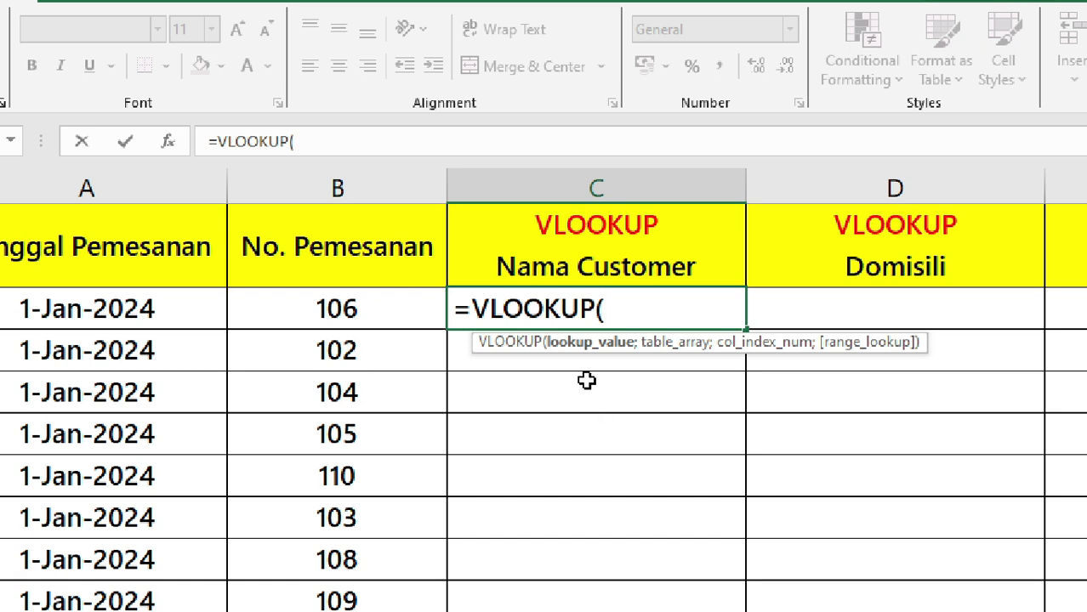
left_click(392, 308)
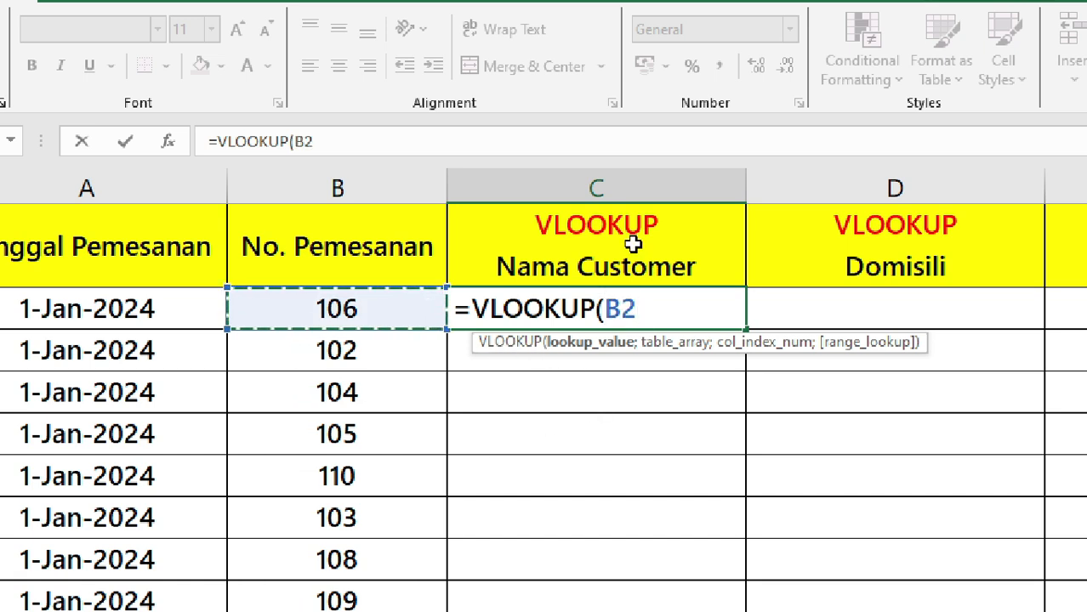
type(";")
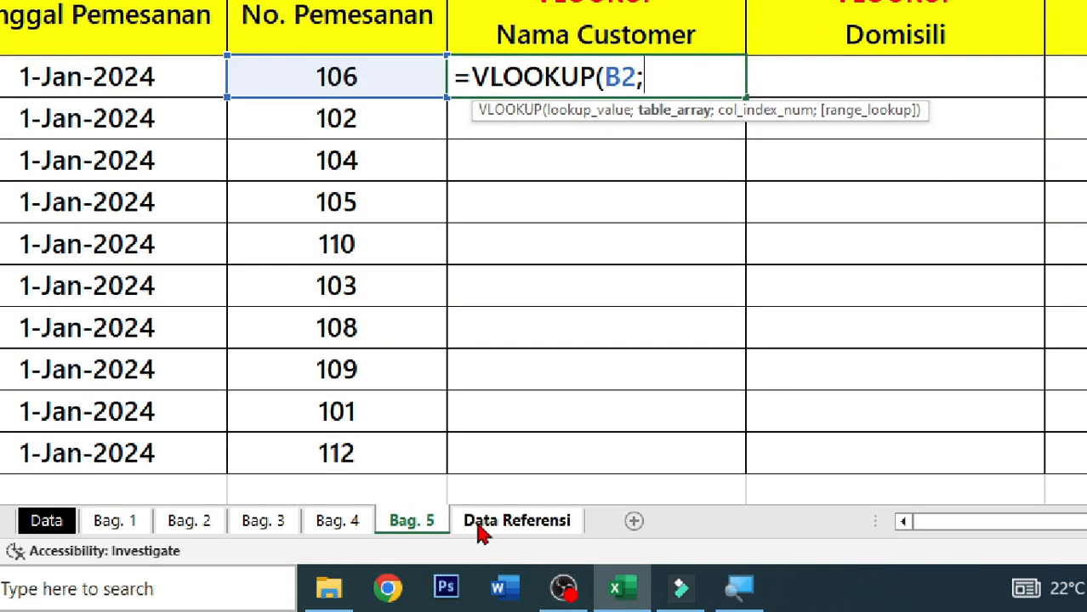
left_click(481, 525)
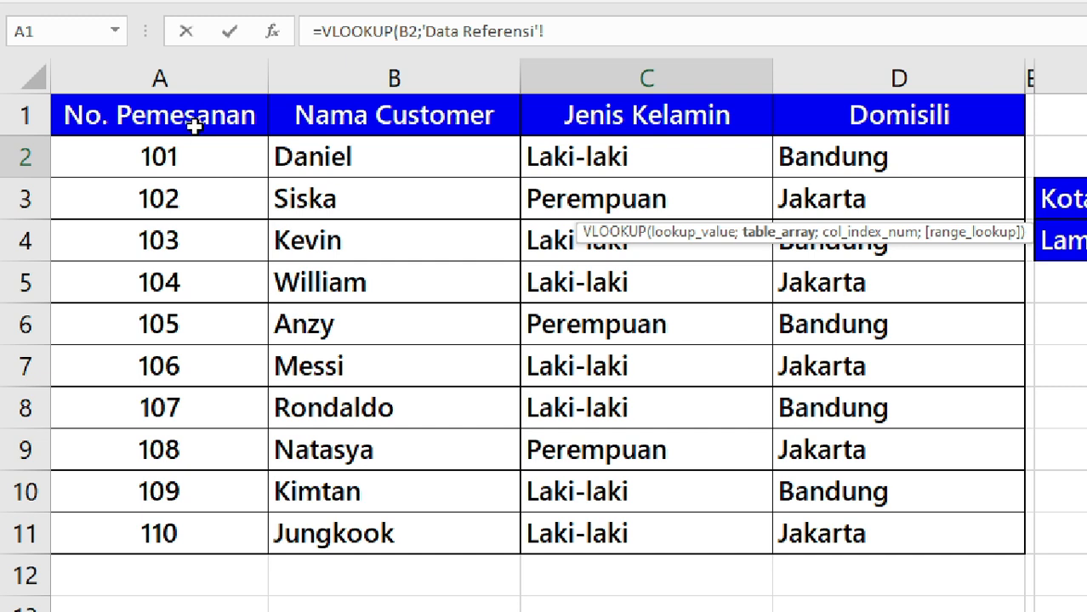
left_click_drag(189, 114, 854, 529)
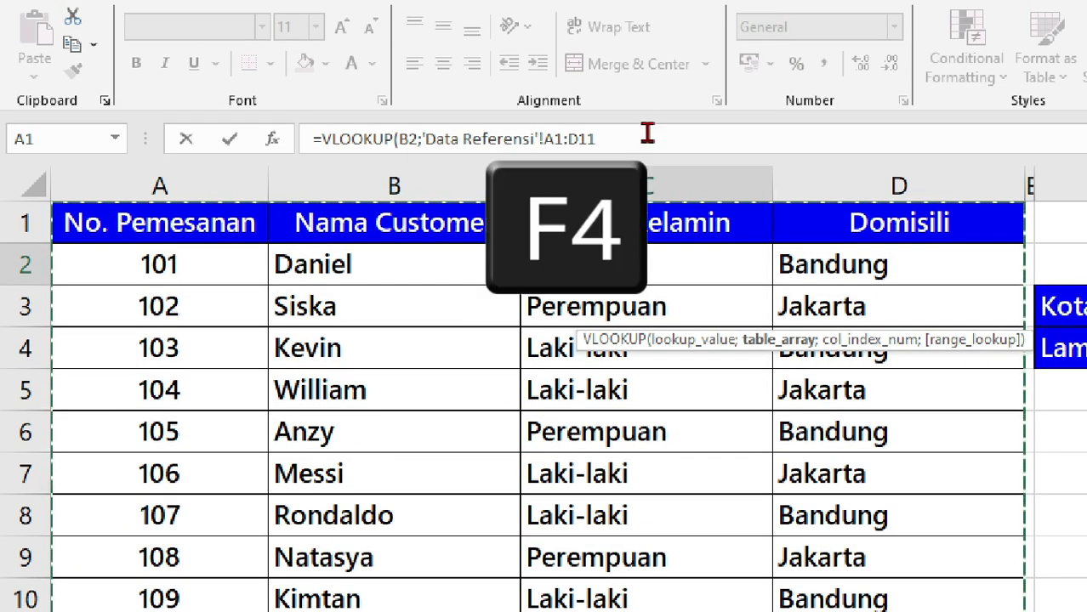
key("F4")
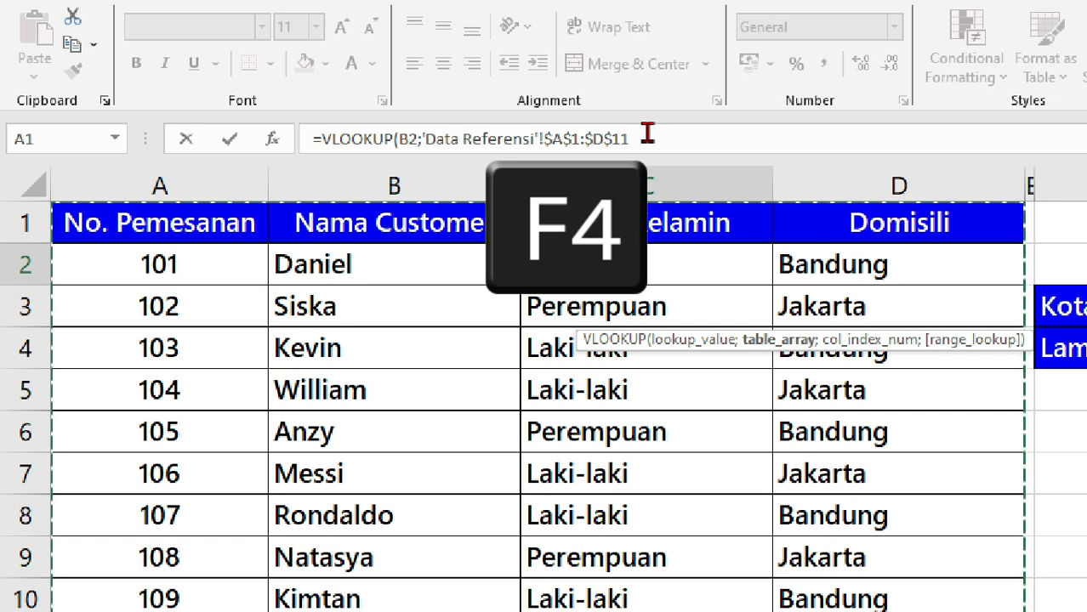
left_click(648, 134)
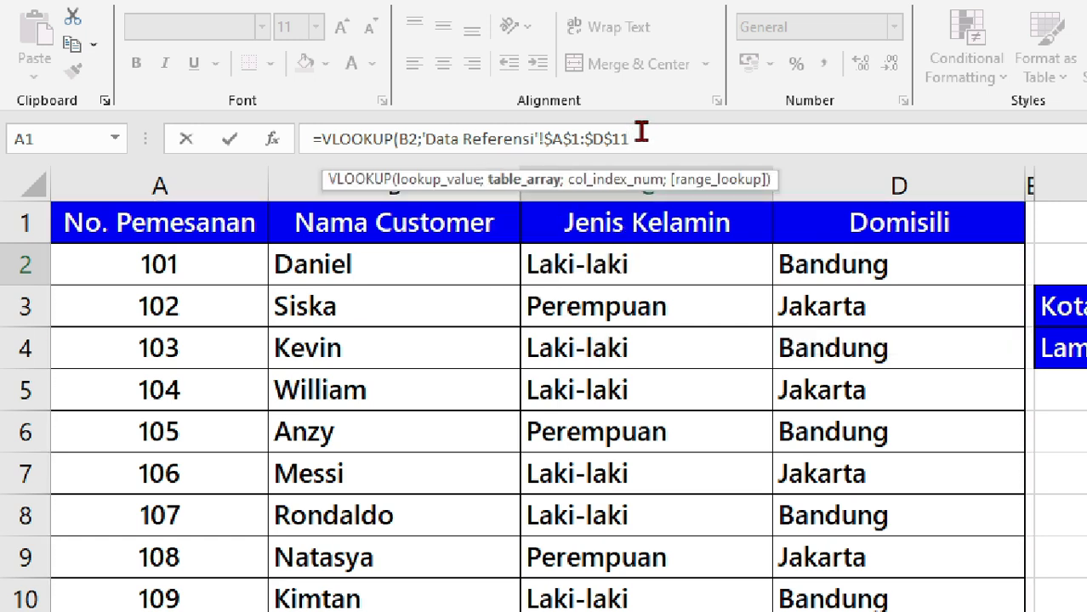
- Complete the C2 VLOOKUP formula with column index 2 and FALSE for an exact match
type(";2")
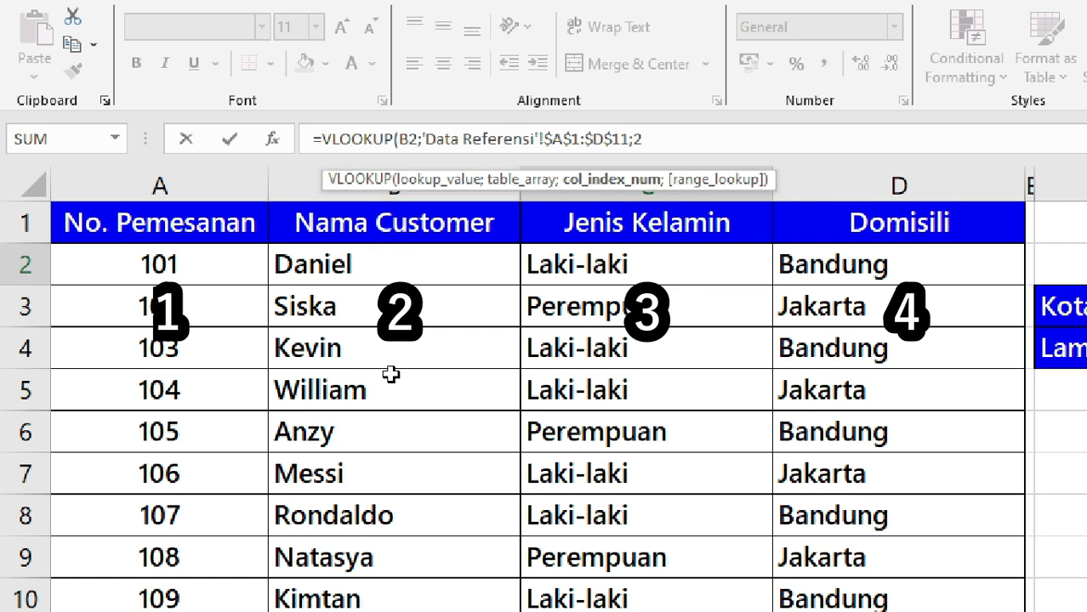
type(";")
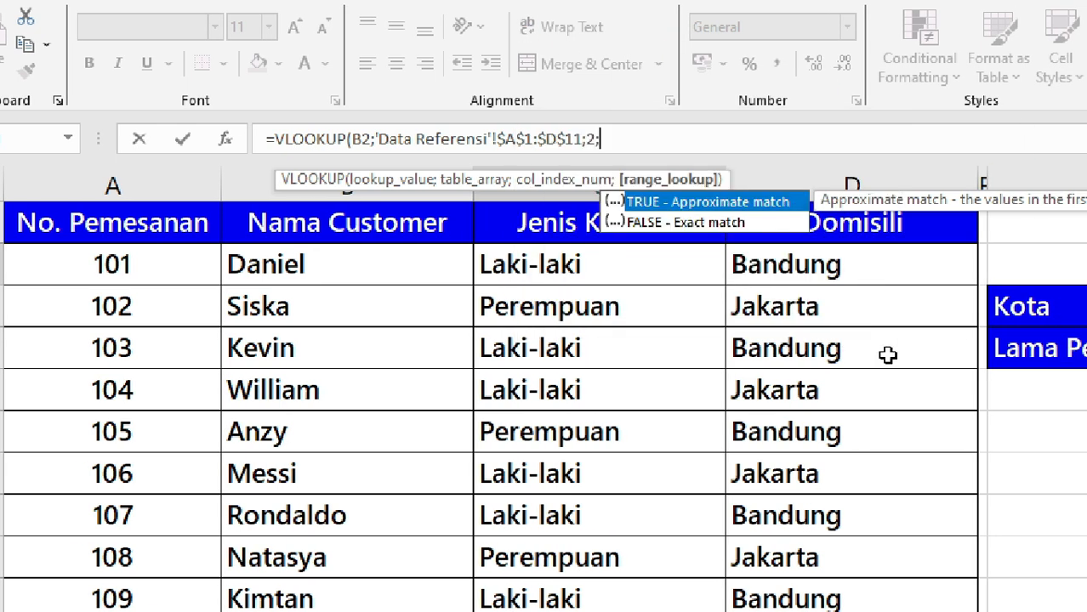
key("Down")
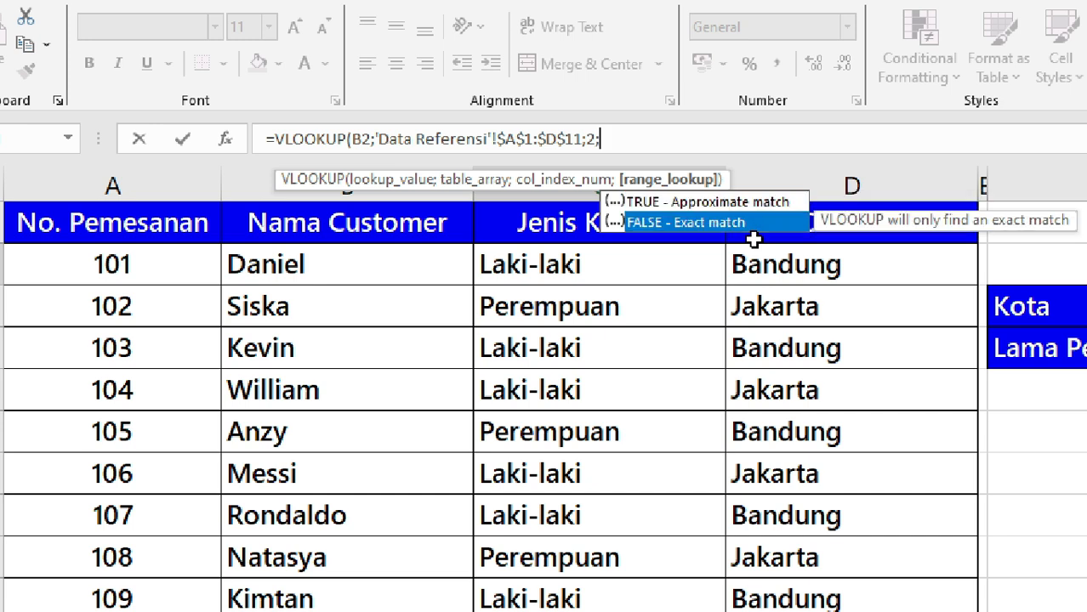
key("Tab")
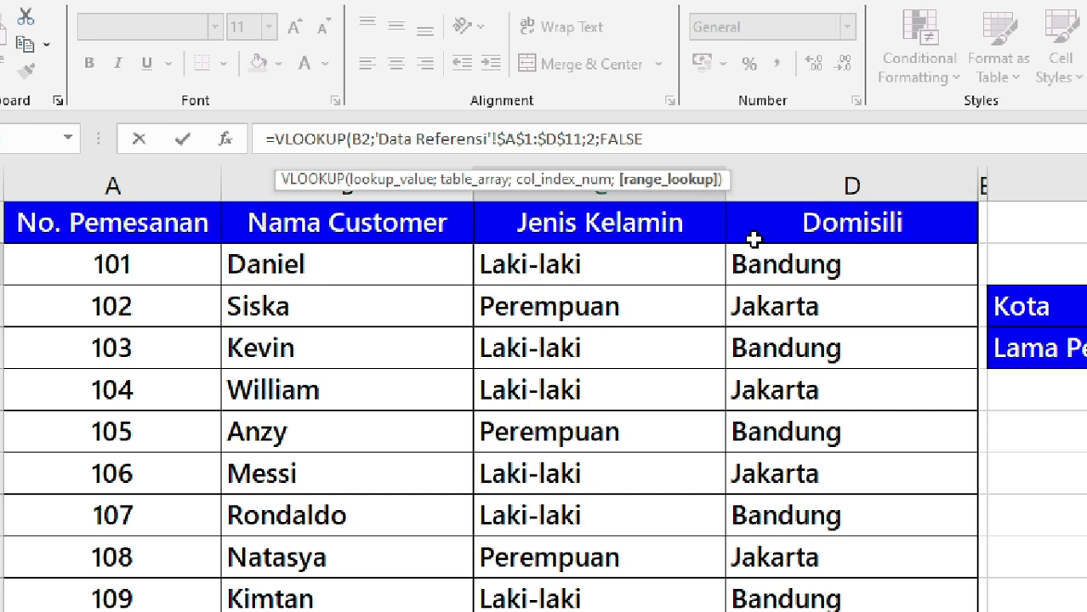
type(")")
key("Return")
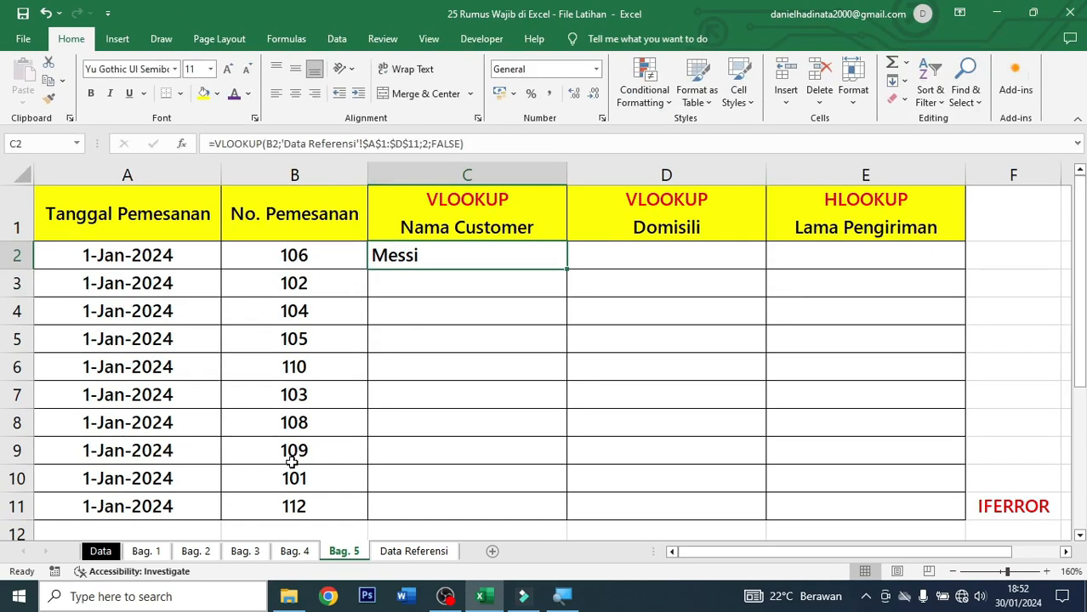
- Check the C2 lookup result against the matching order number and customer name in row 7 of Data Referensi
left_click(393, 551)
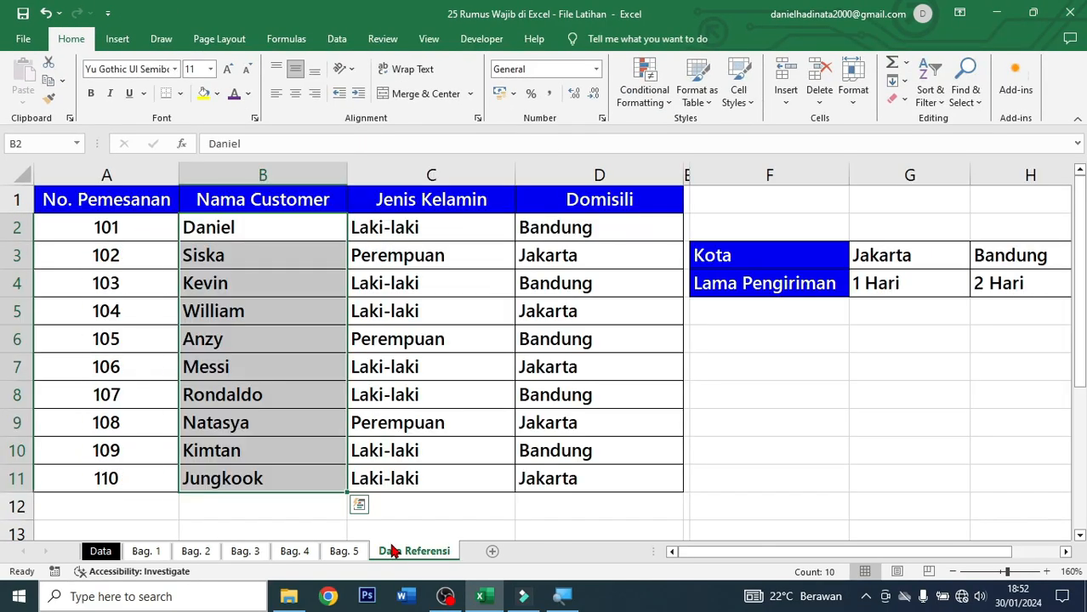
left_click(328, 458)
left_click_drag(153, 371, 207, 371)
left_click(145, 367)
left_click(200, 372)
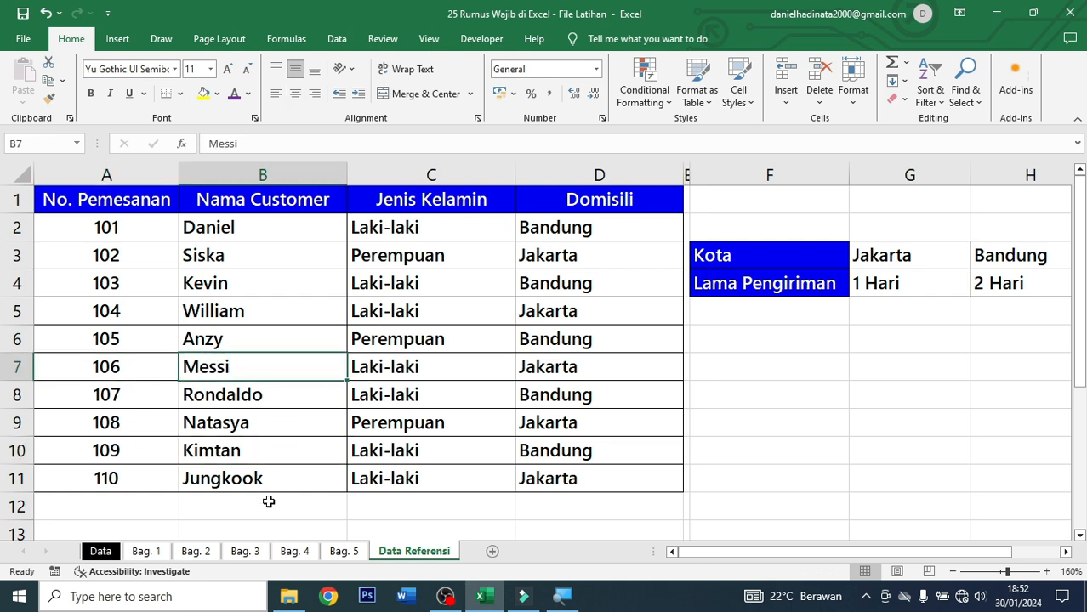
- Fill the Nama Customer VLOOKUP on Bag. 5 from C2 down through C11
left_click(340, 553)
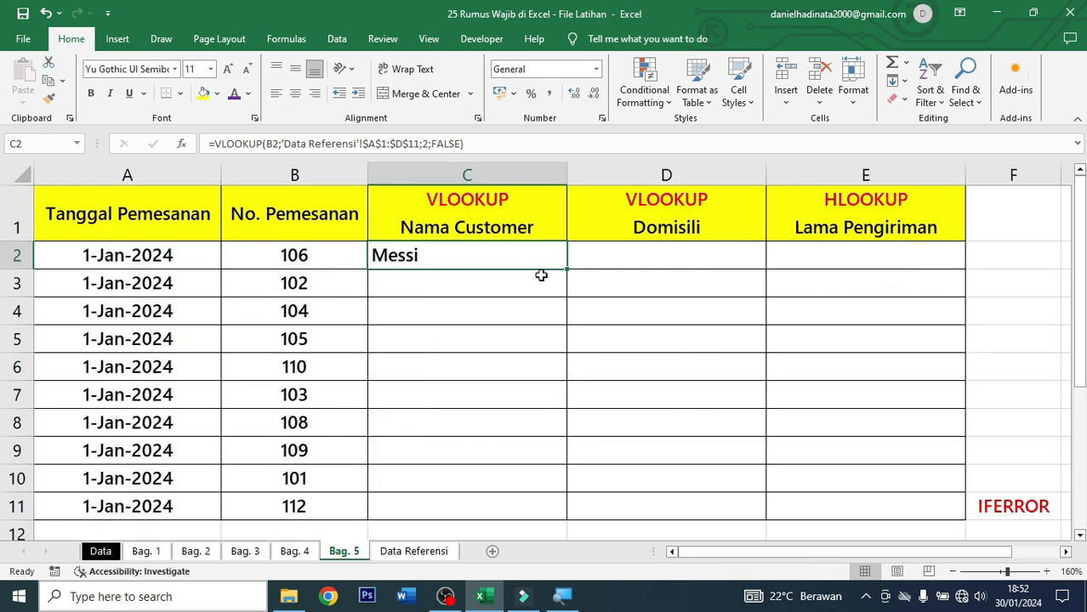
double_click(564, 272)
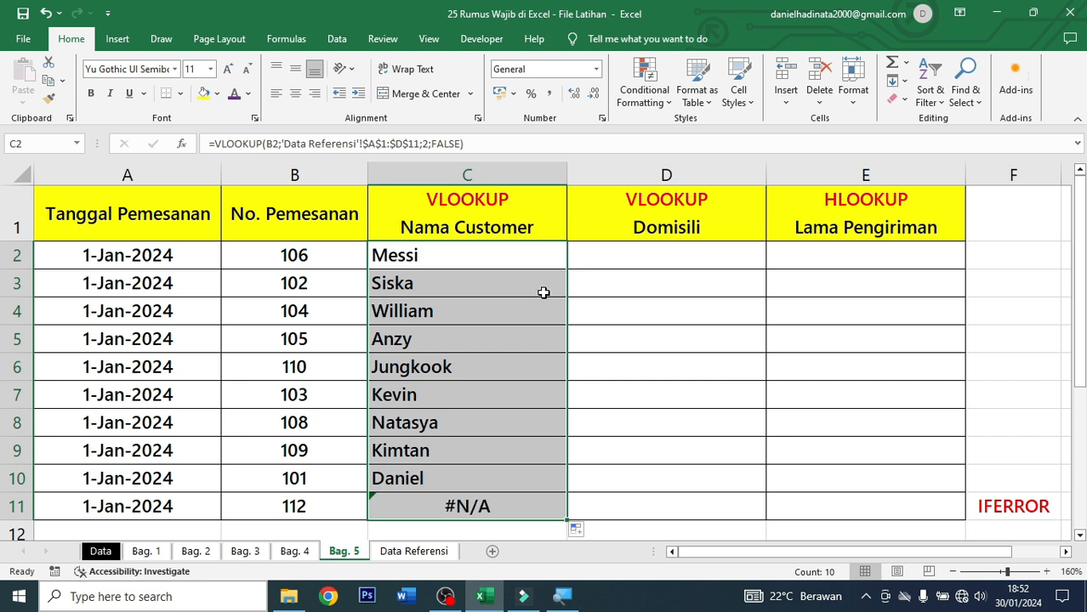
left_click(507, 322)
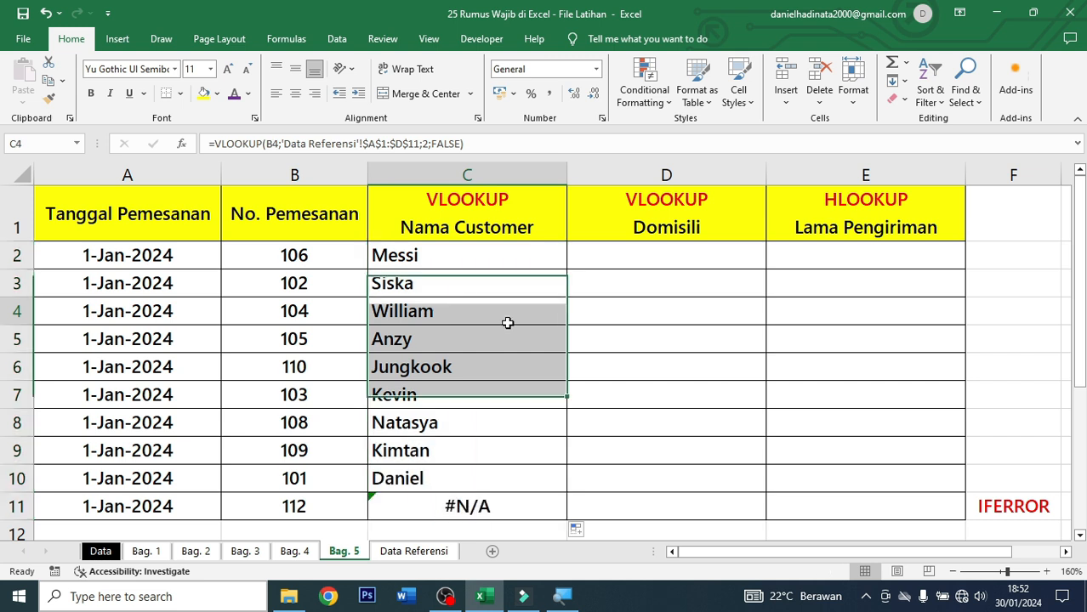
- Examine the error in C11 and compare the order number in B11 with the Data Referensi customer table
left_click(533, 502)
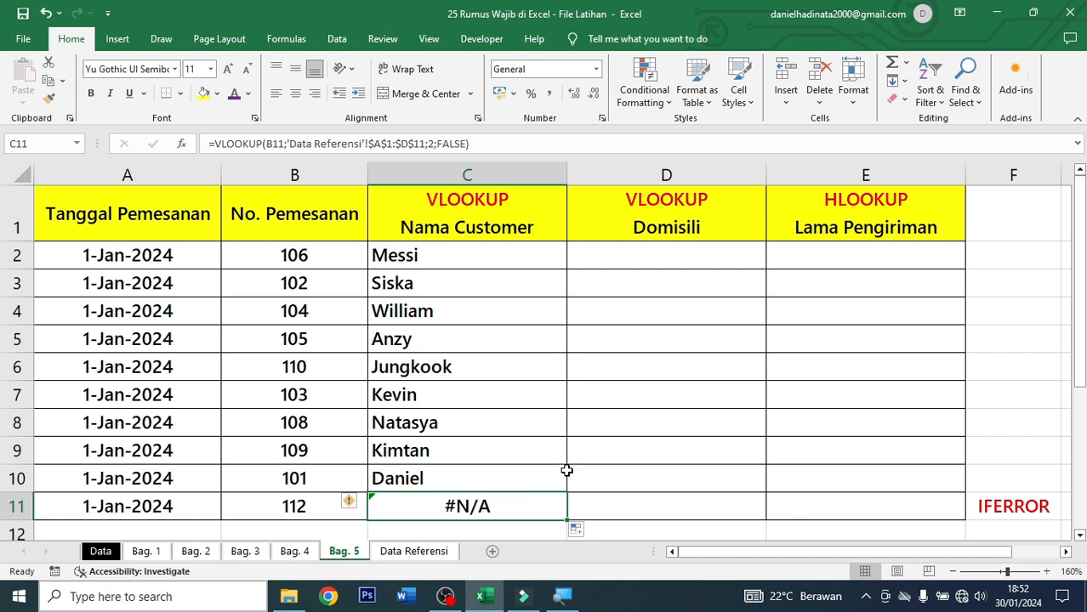
left_click(526, 481)
left_click(334, 510)
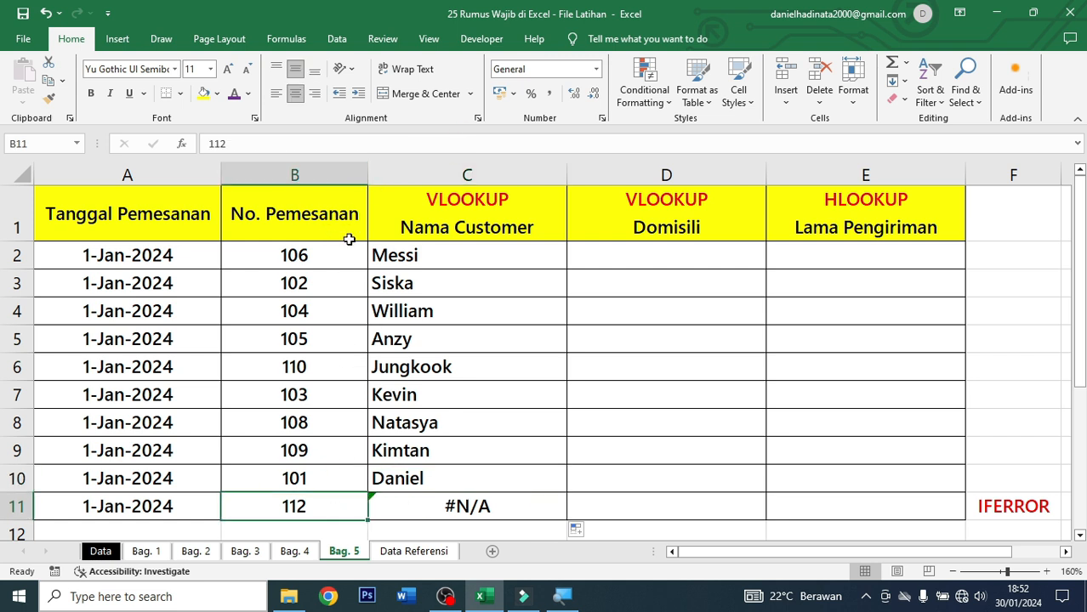
left_click(432, 557)
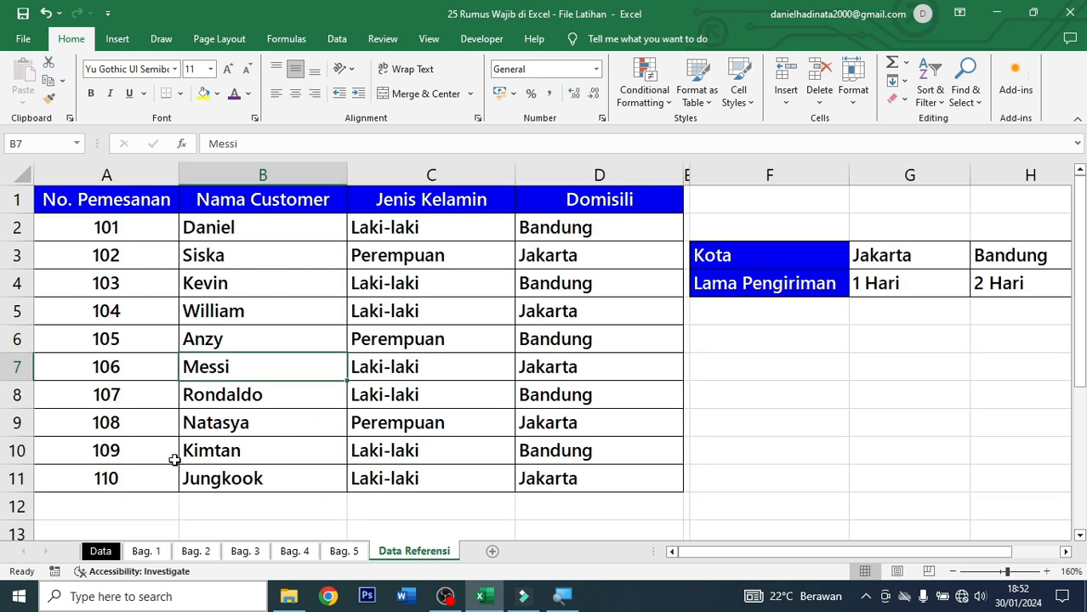
left_click(343, 553)
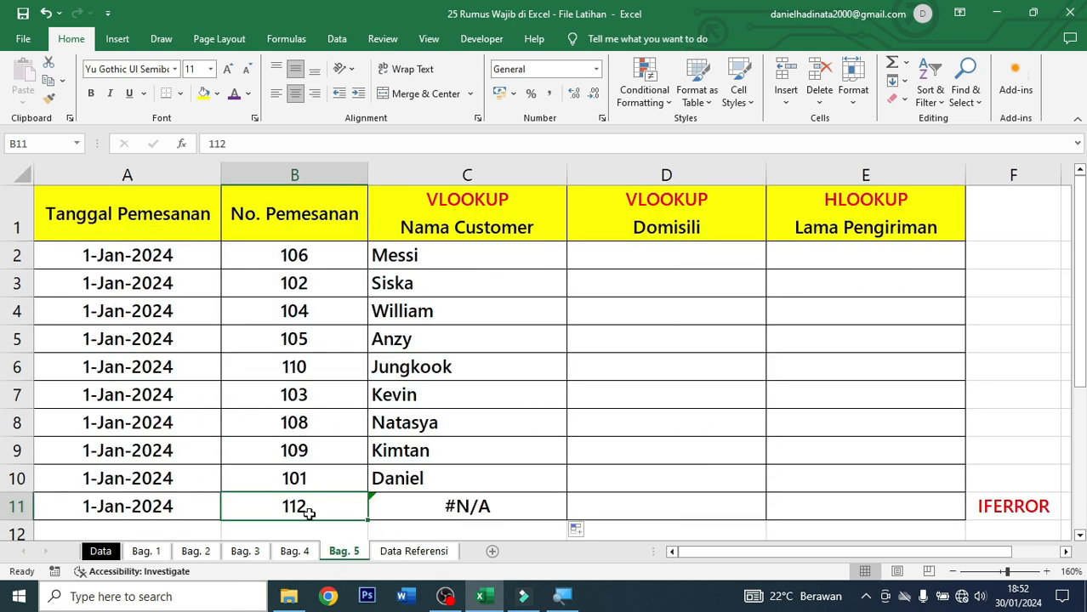
left_click(401, 555)
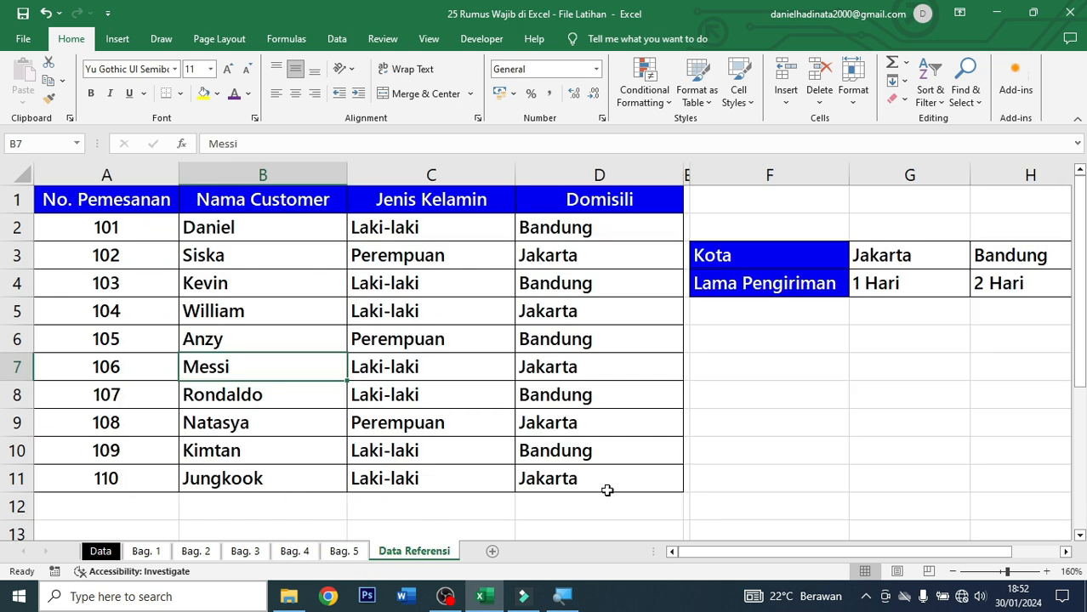
left_click(126, 247)
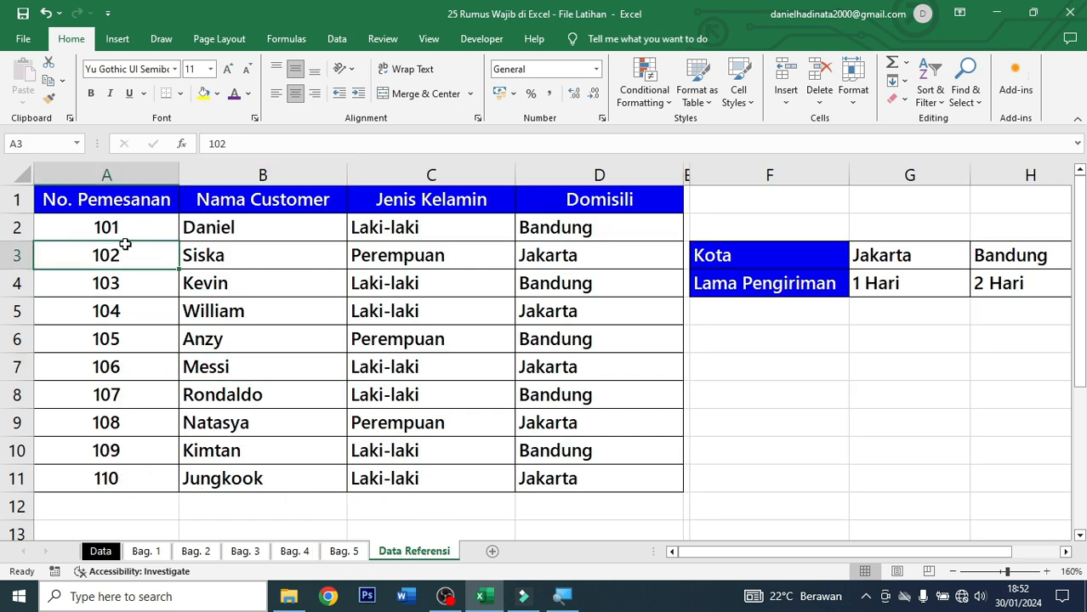
left_click(130, 228)
left_click_drag(130, 228, 589, 482)
left_click(441, 339)
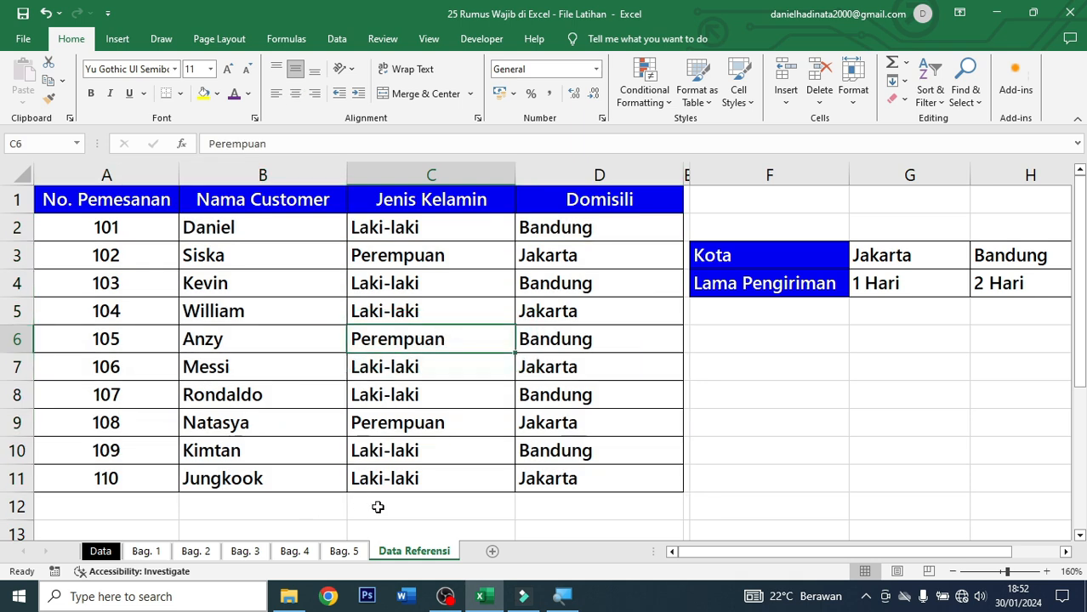
left_click(360, 555)
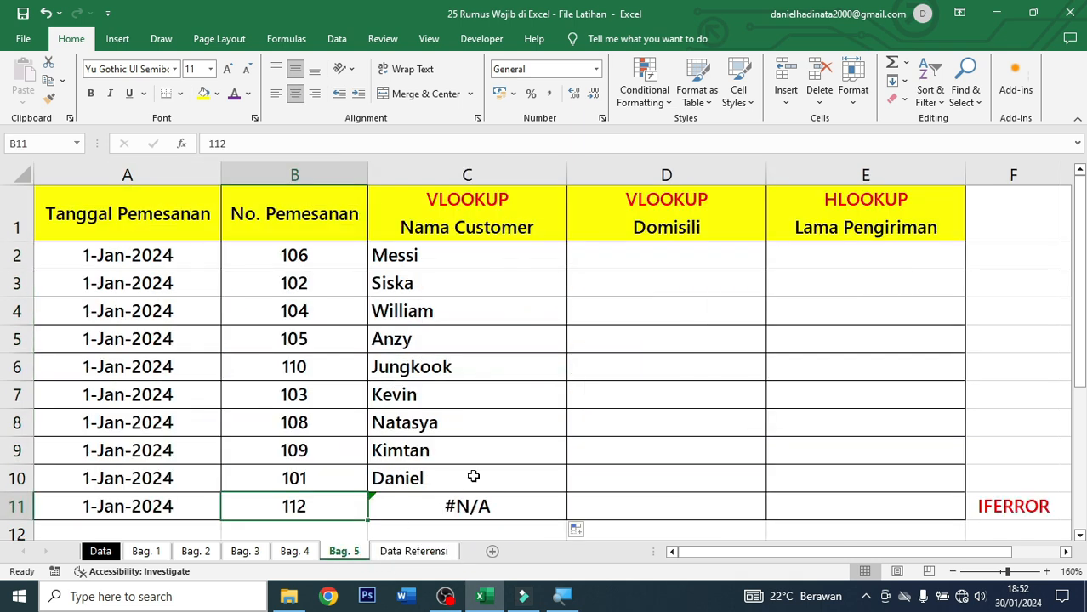
- Wrap the C11 VLOOKUP in IFERROR with "Tidak Ada Data" as the error value, and centre the cell
left_click(430, 509)
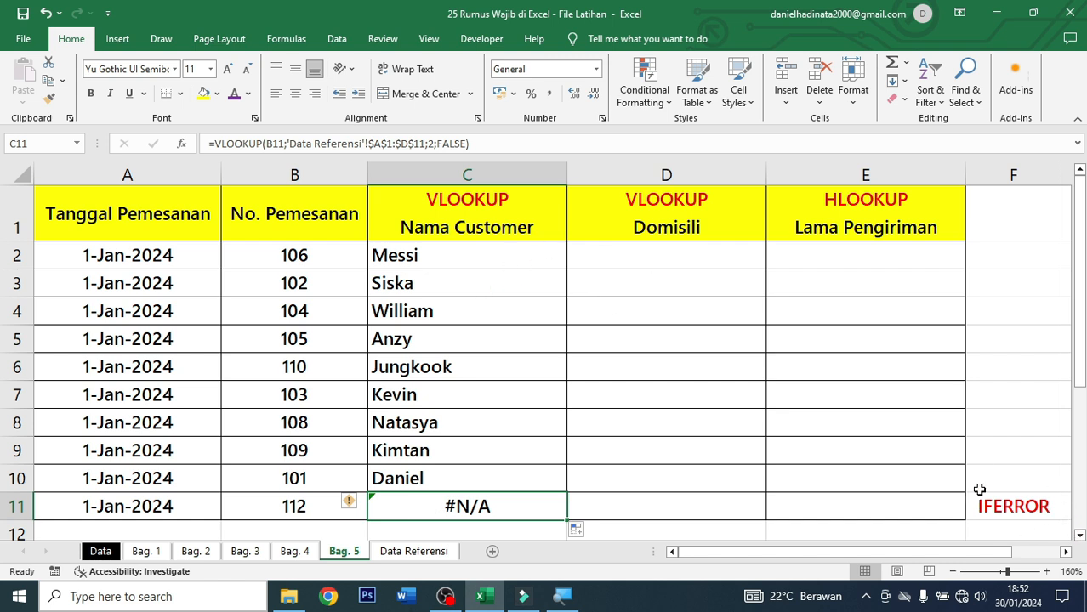
key("F2")
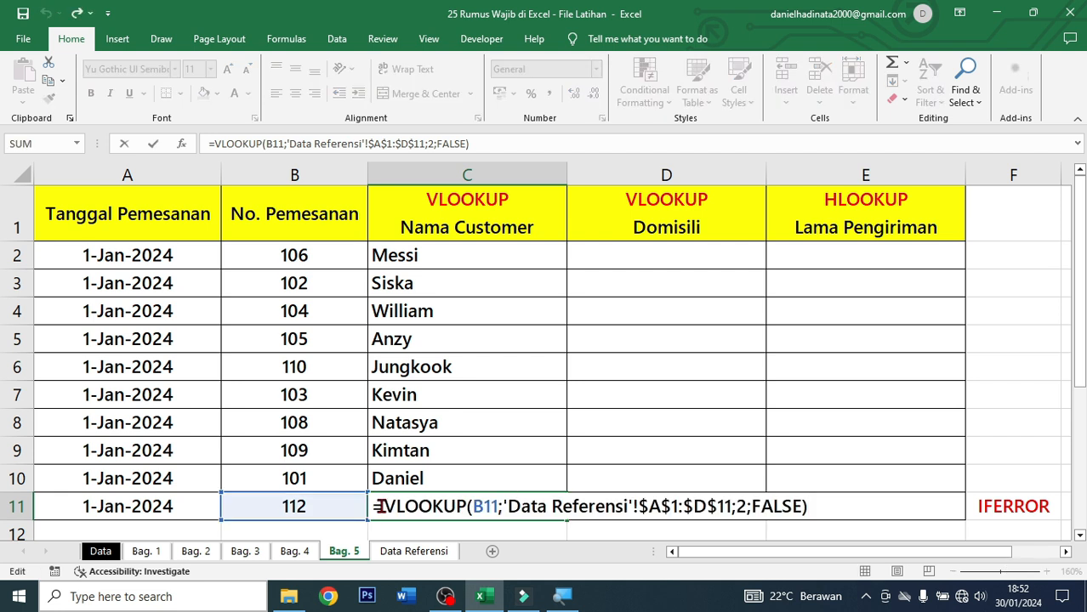
left_click(383, 505)
type("iferror")
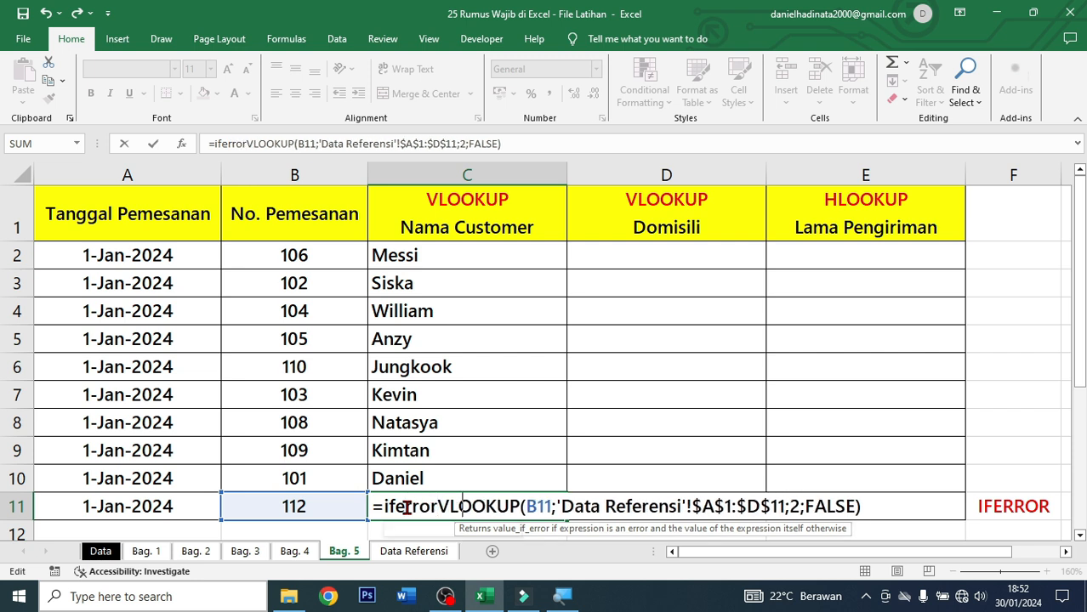
key("Tab")
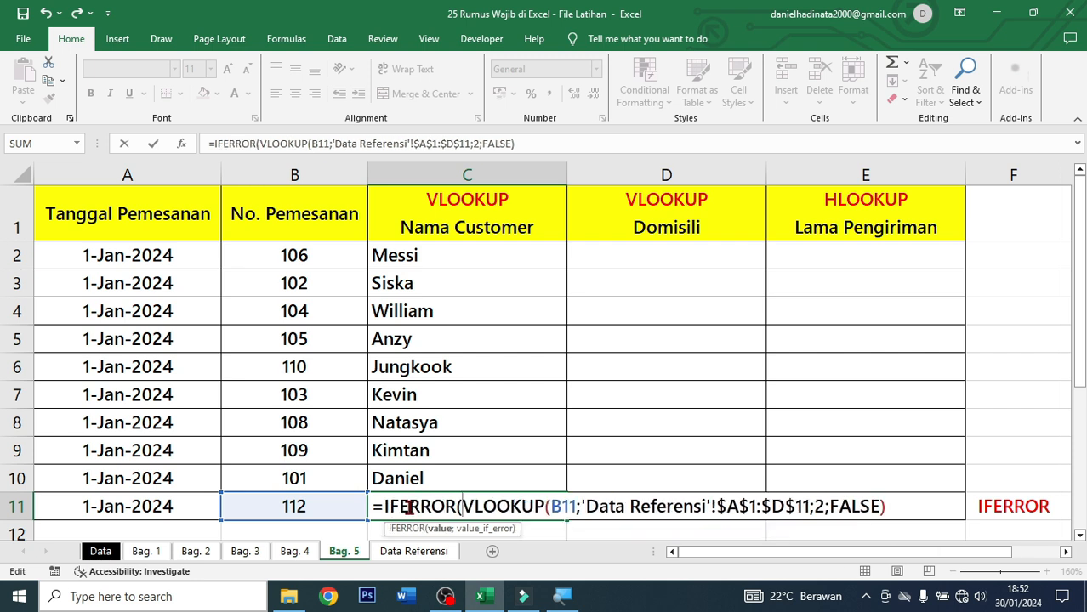
left_click(910, 507)
type(";")
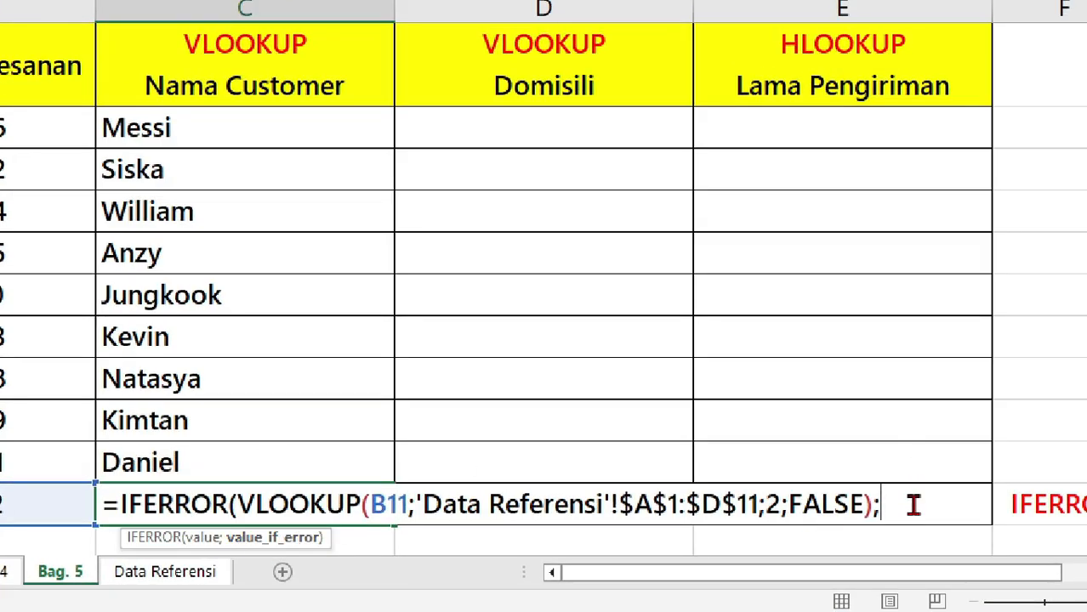
type("\"Tidak Ada Data")
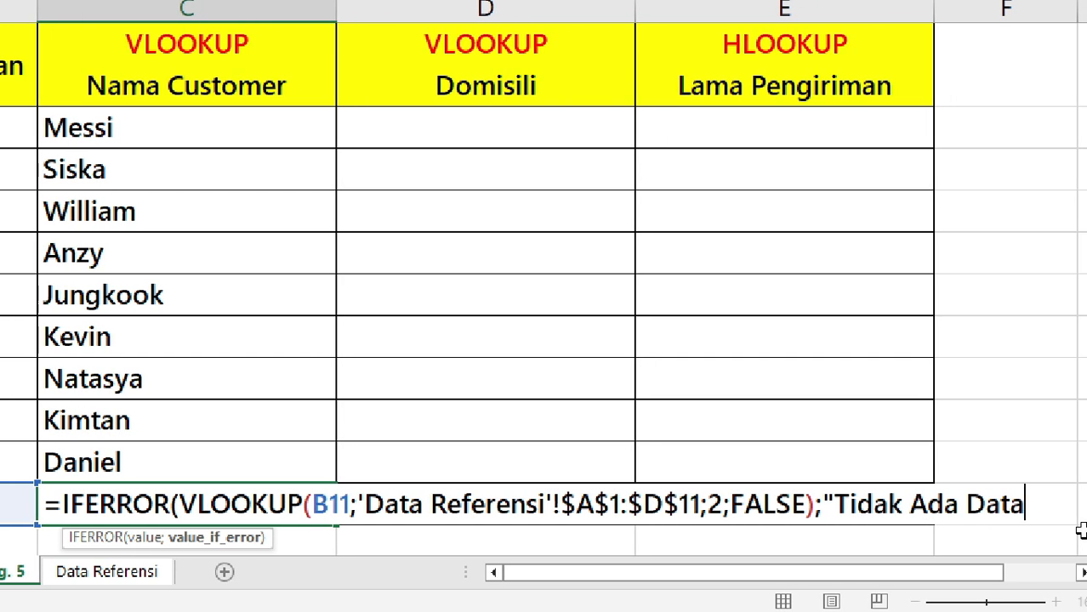
type("\")")
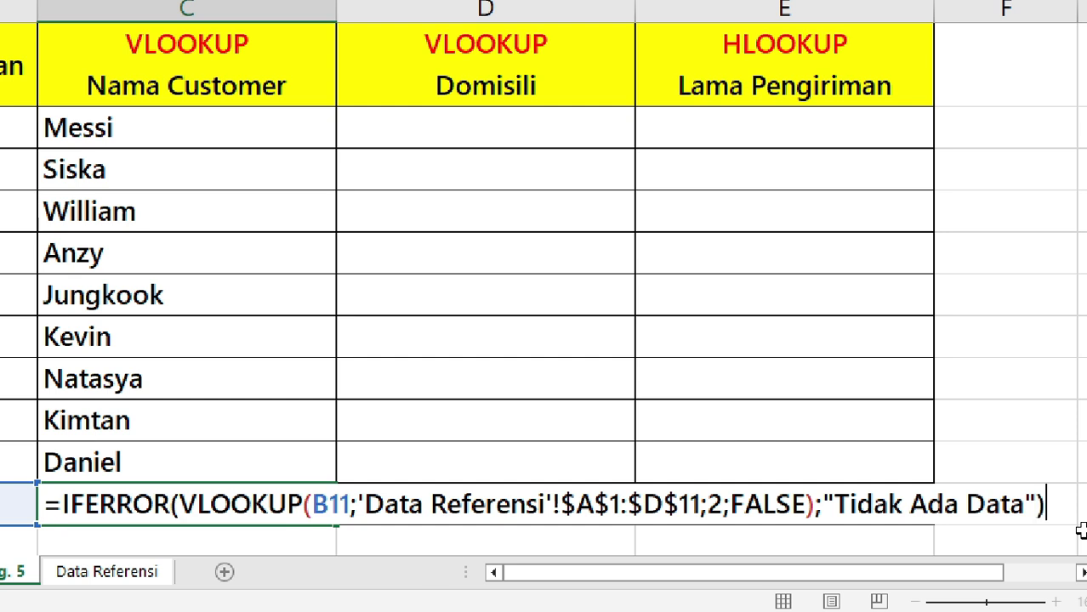
key("ctrl+Return")
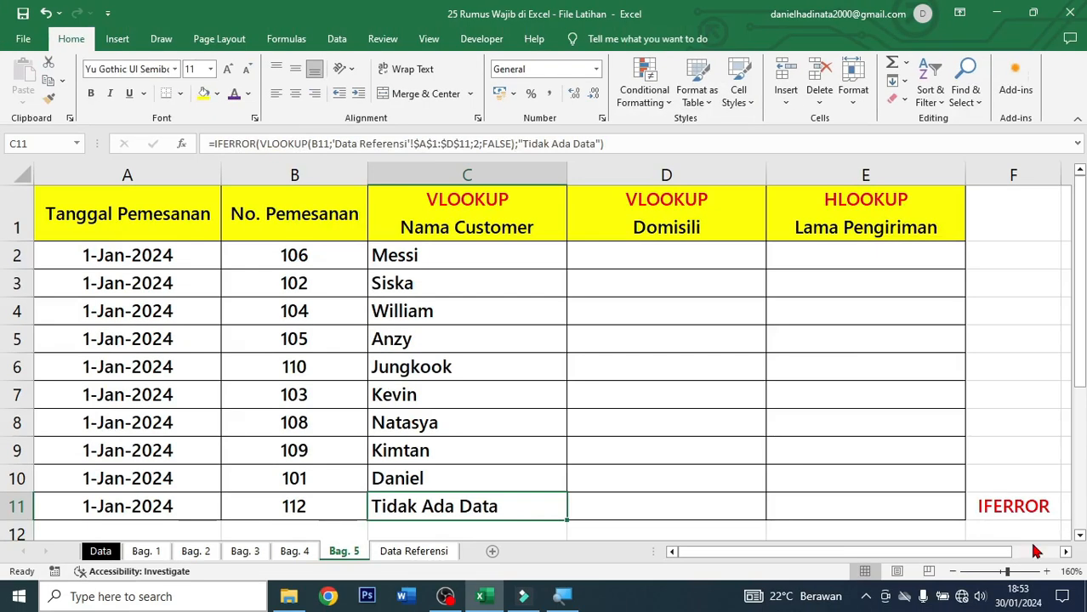
left_click(295, 94)
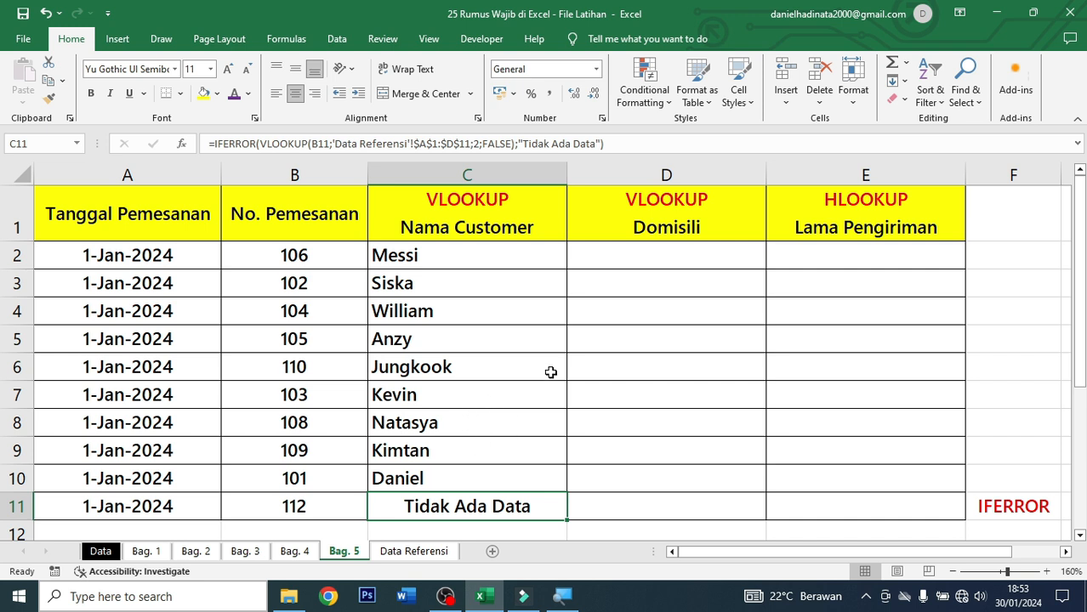
- Start a VLOOKUP in D2 for Domisili with lookup value B2 and the absolute table range 'Data Referensi'!$A$1:$D$11
left_click(679, 259)
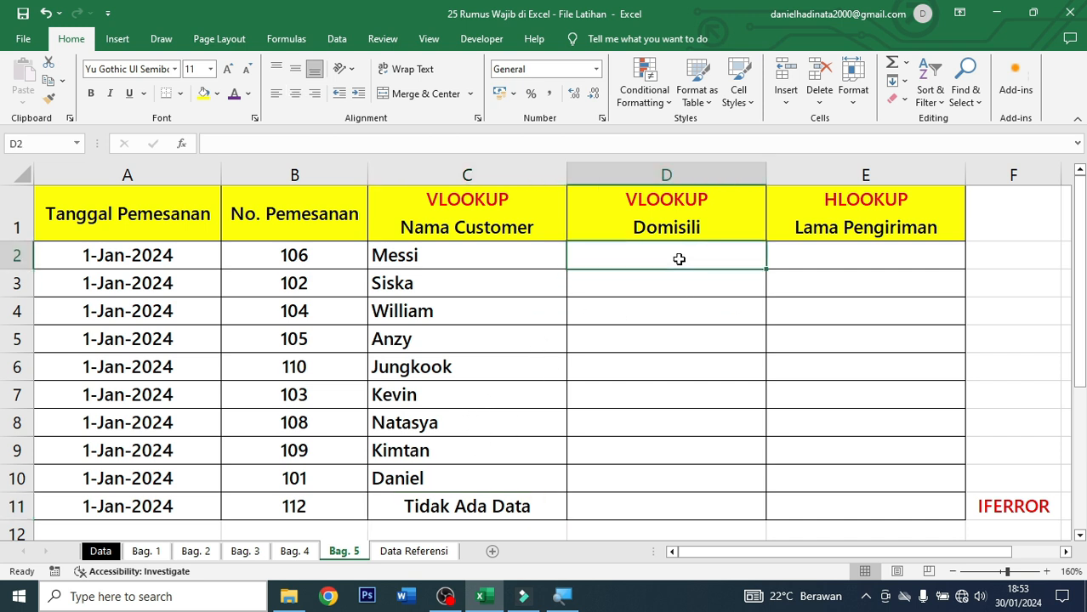
left_click(417, 551)
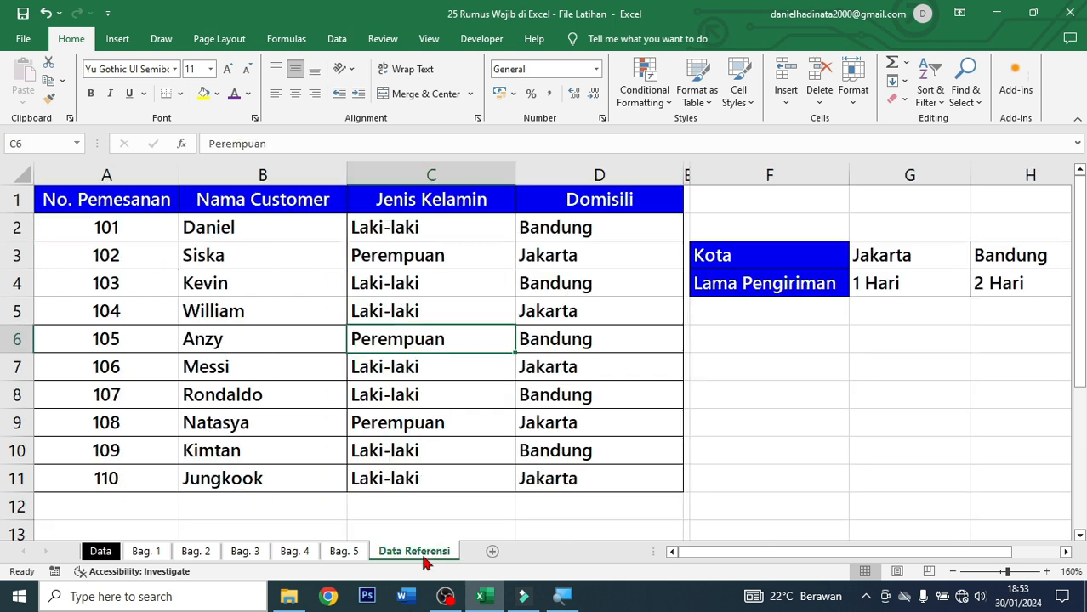
left_click_drag(520, 196, 556, 478)
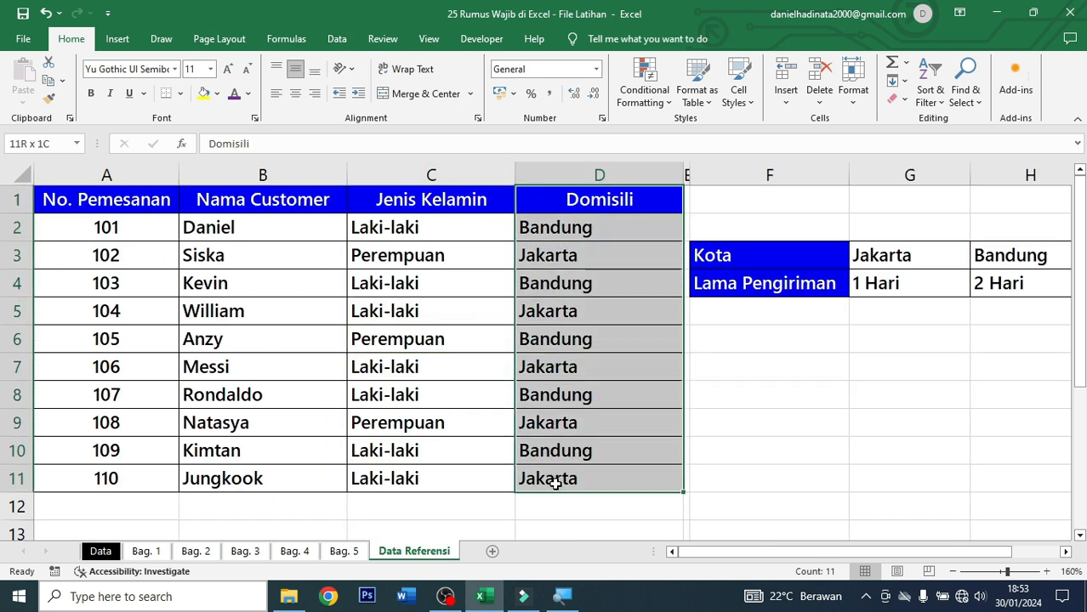
left_click(364, 551)
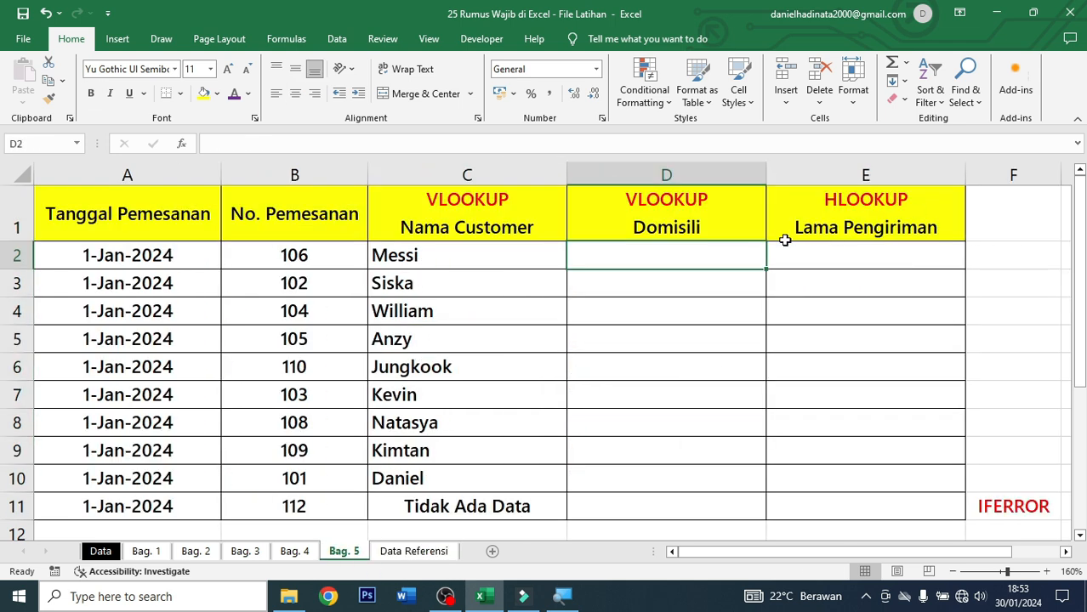
type("=vlo")
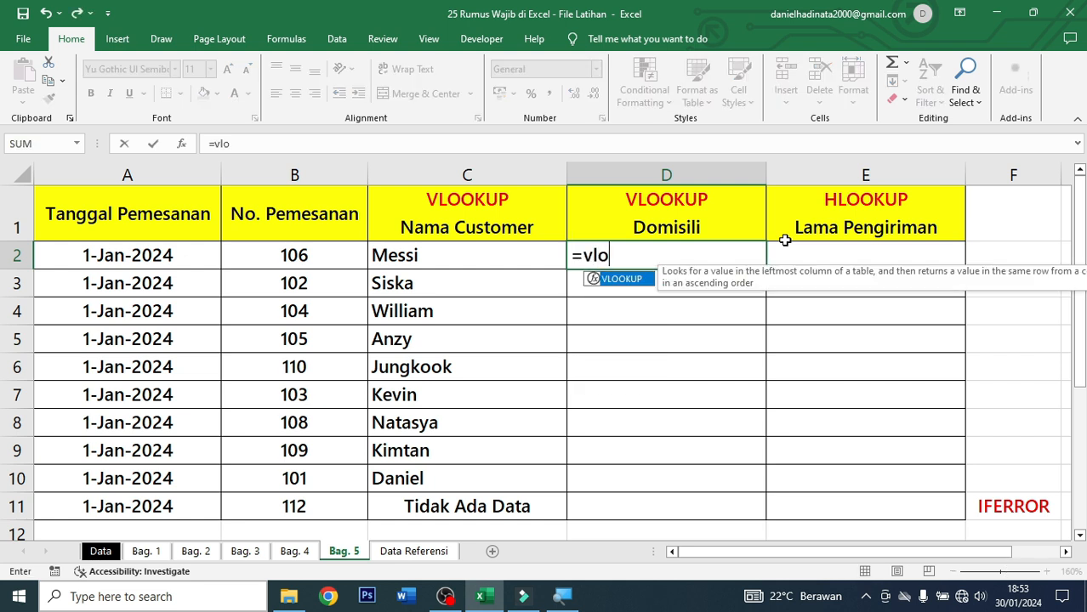
key("Tab")
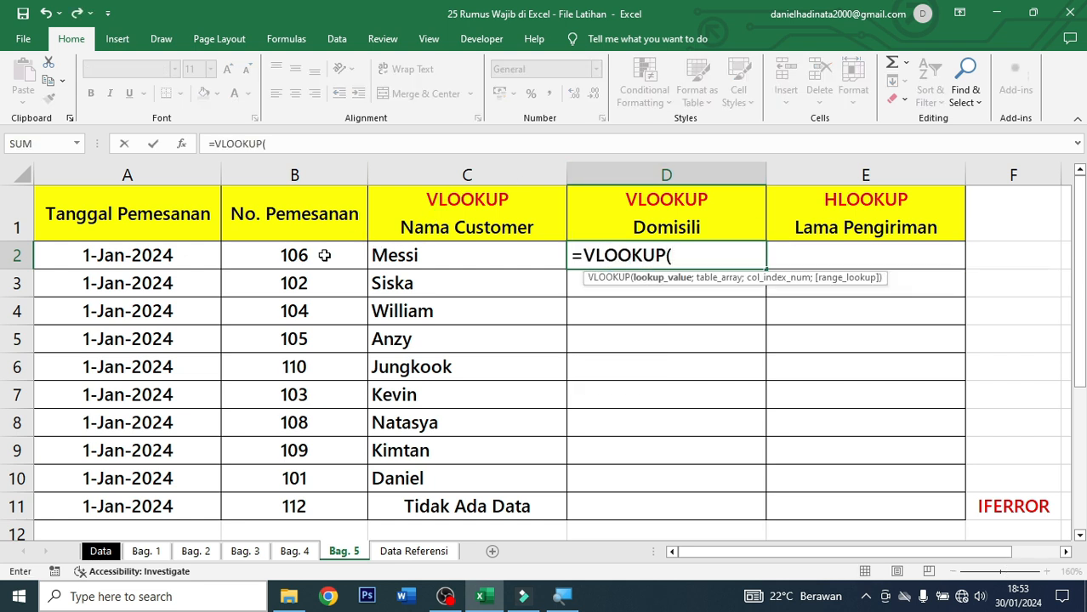
left_click(324, 255)
type(";")
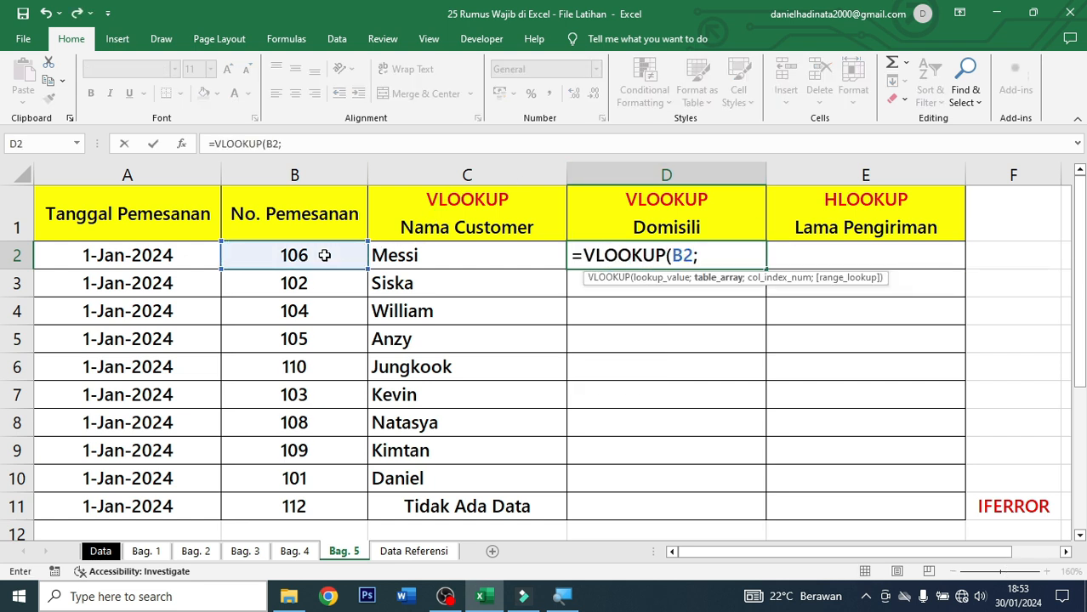
left_click(413, 551)
left_click_drag(105, 201, 601, 483)
key("F4")
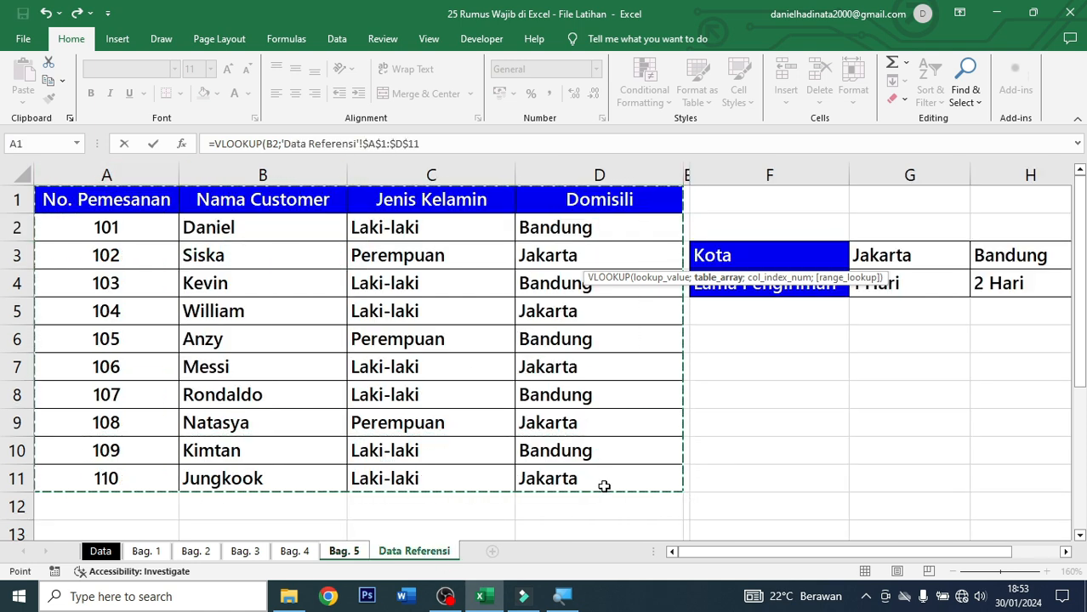
type(";")
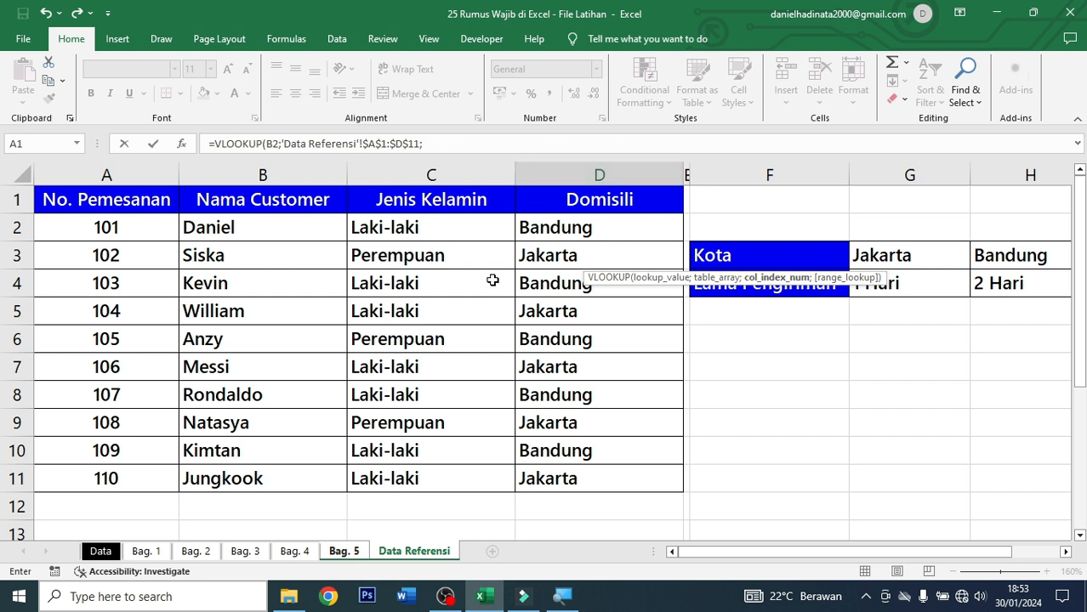
- Complete the D2 VLOOKUP with column index 4 and TRUE, and fill it down through D11
type("4;")
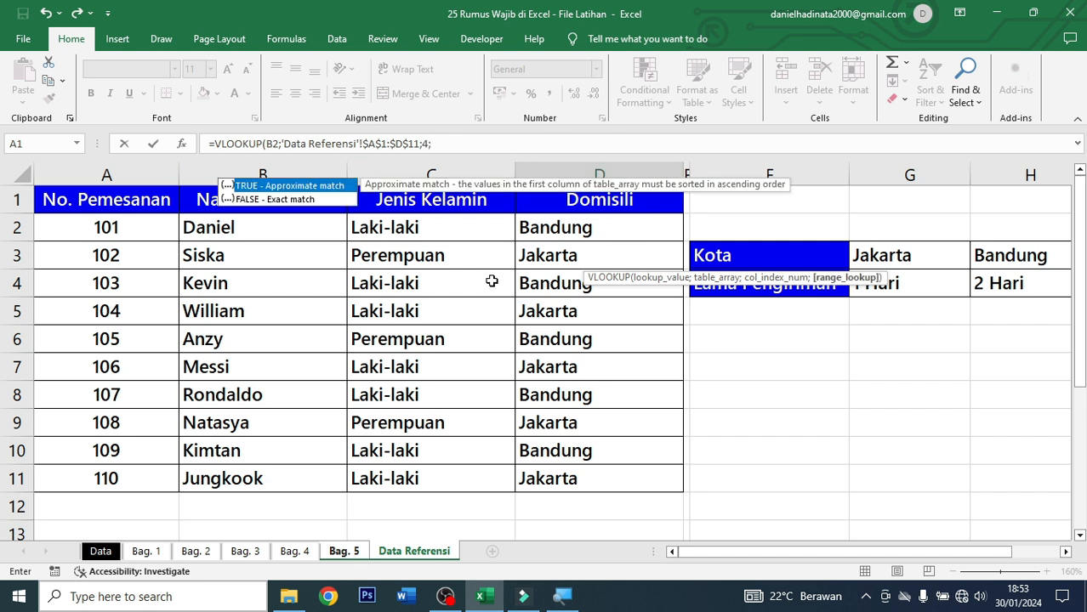
double_click(296, 187)
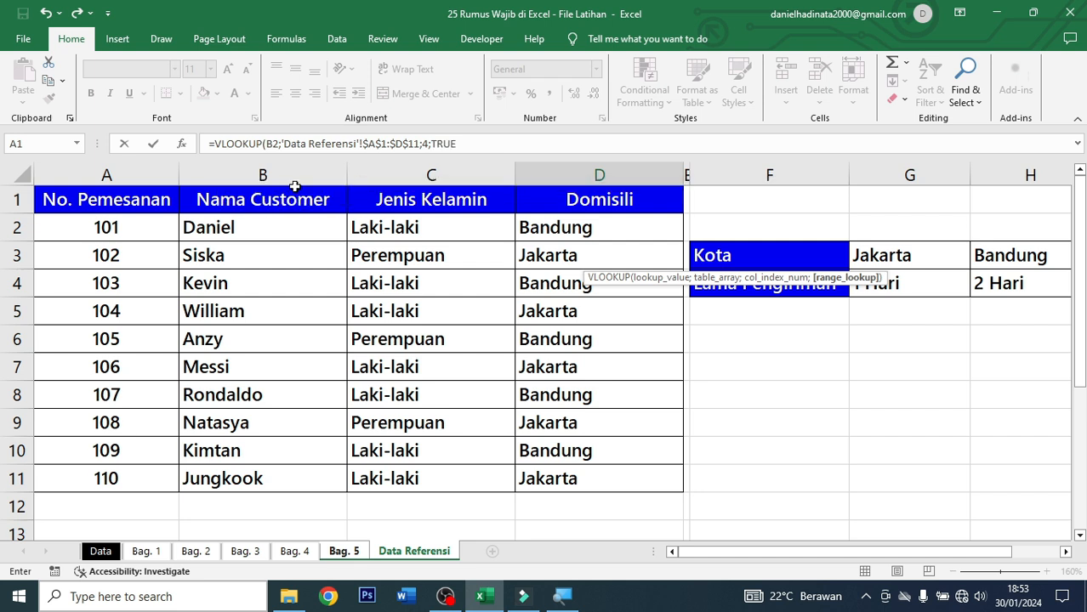
type(")")
key("Return")
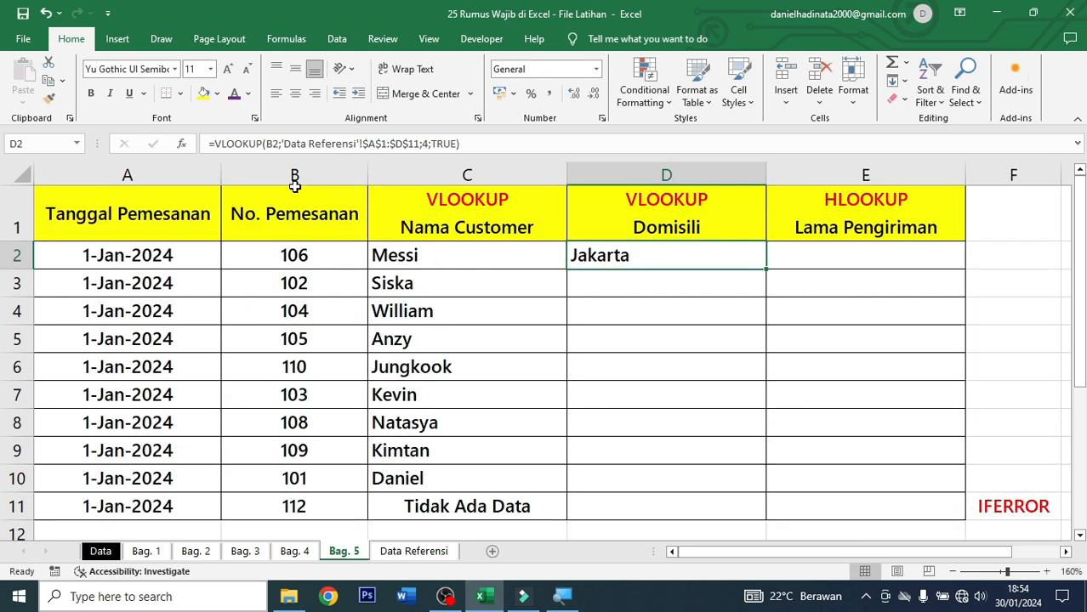
double_click(764, 267)
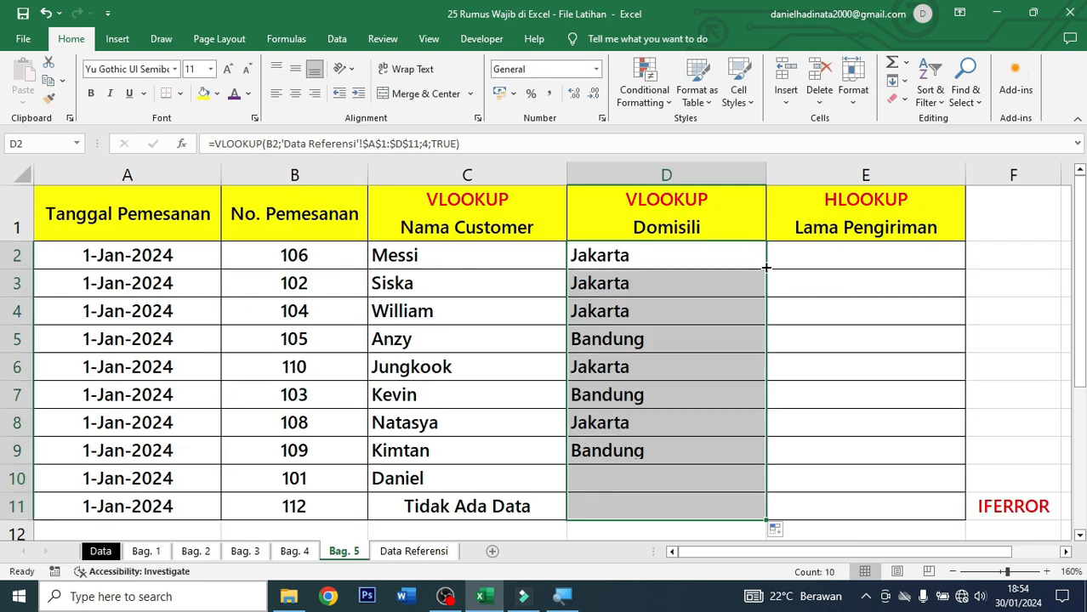
- Compare the Domisili result in D11 and the order number in B11 with the last row of the Data Referensi customer table
left_click(724, 254)
left_click(649, 496)
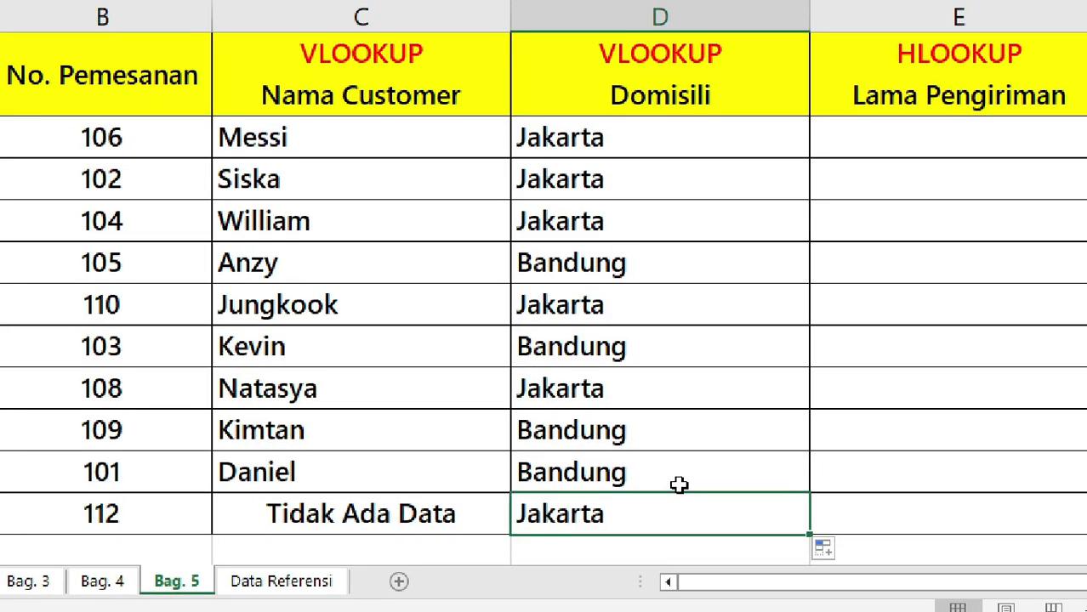
left_click(155, 514)
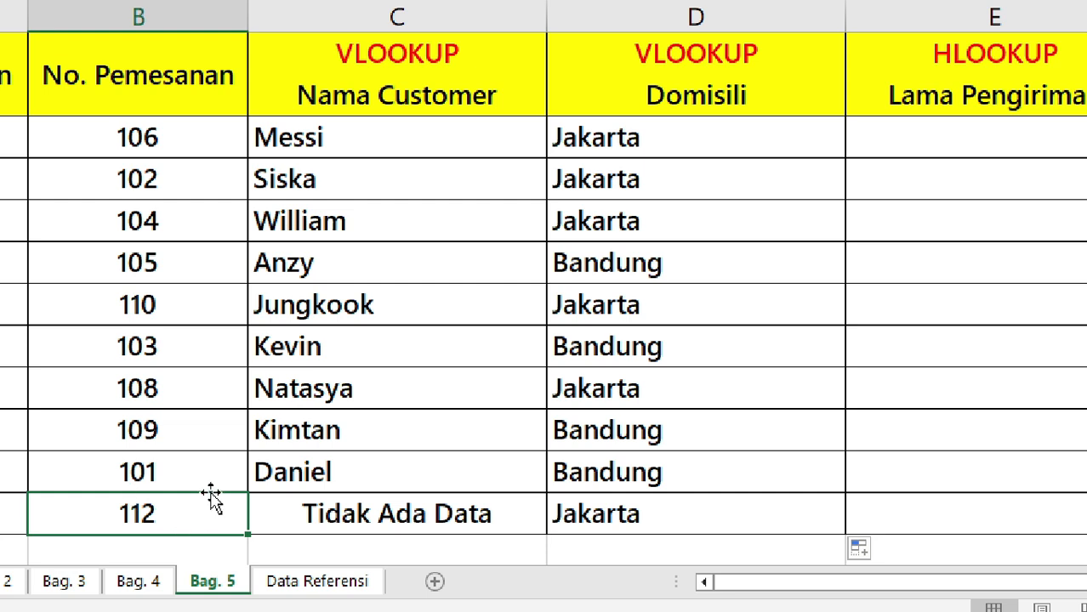
left_click(324, 587)
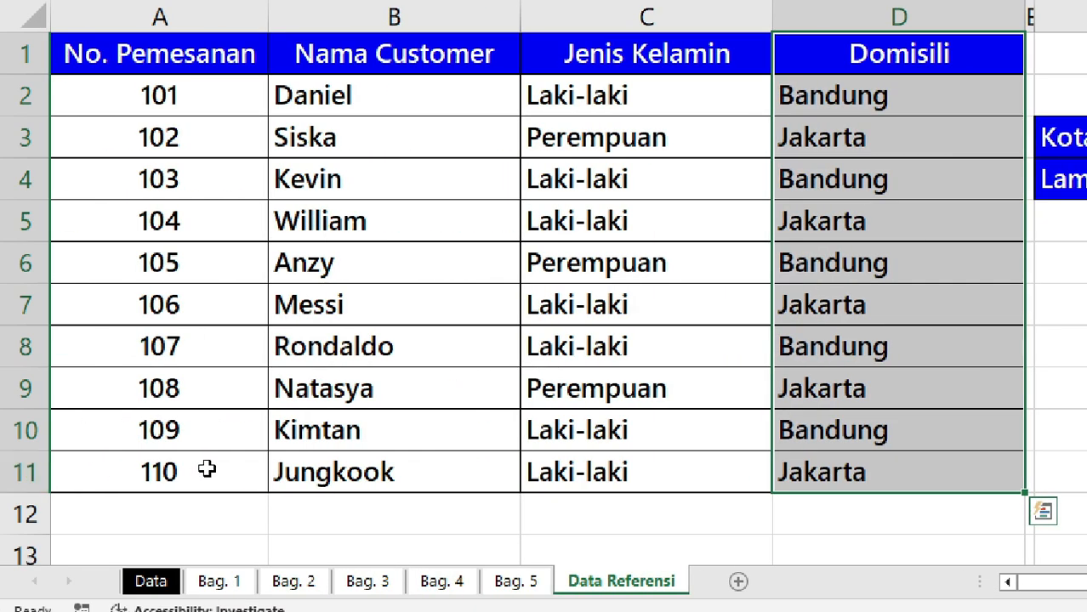
left_click(207, 470)
left_click(876, 470)
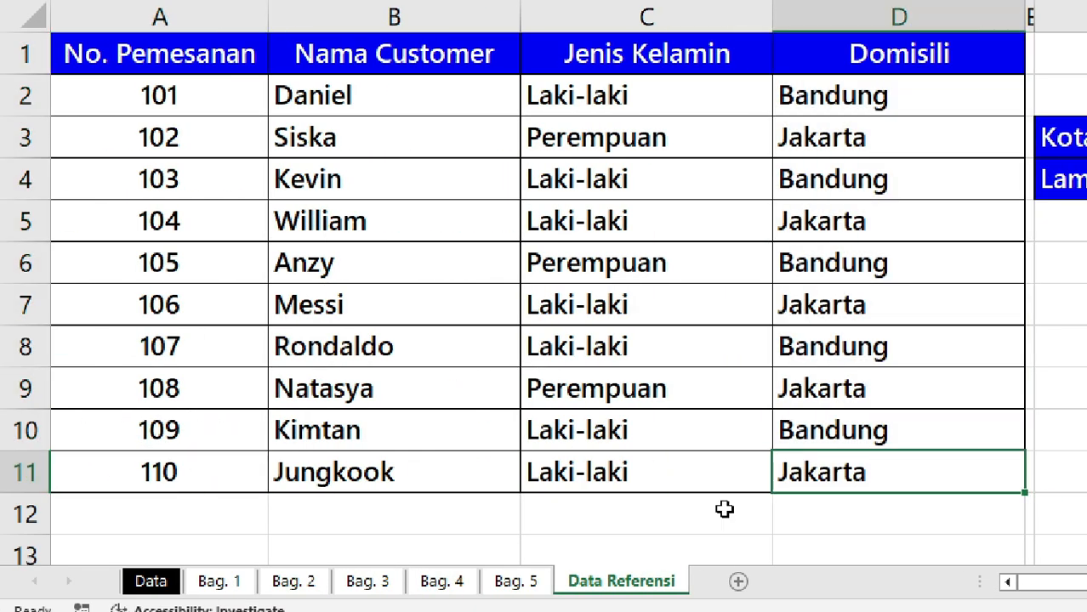
left_click(517, 583)
left_click(900, 517)
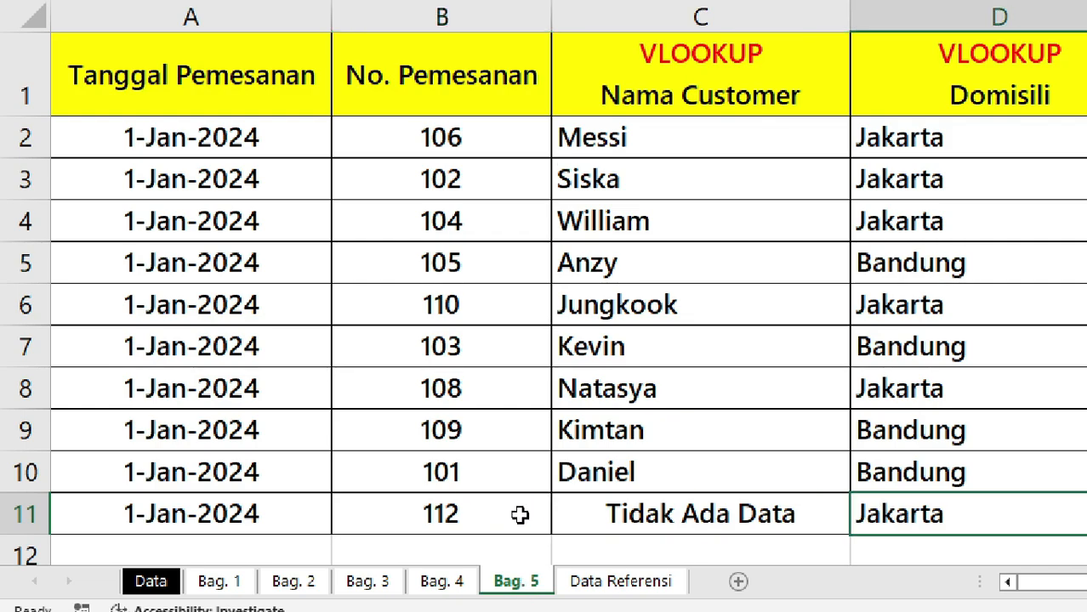
left_click(520, 515)
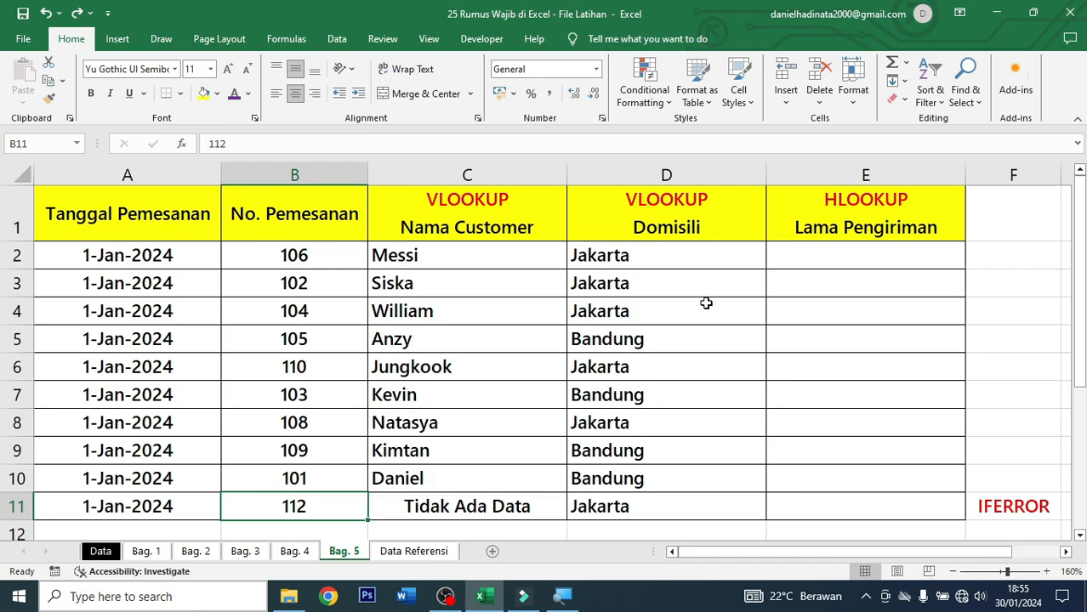
- Review the Kota and Lama Pengiriman rows on Data Referensi and start an HLOOKUP in Bag. 5 cell E2 with lookup value D2
left_click(793, 255)
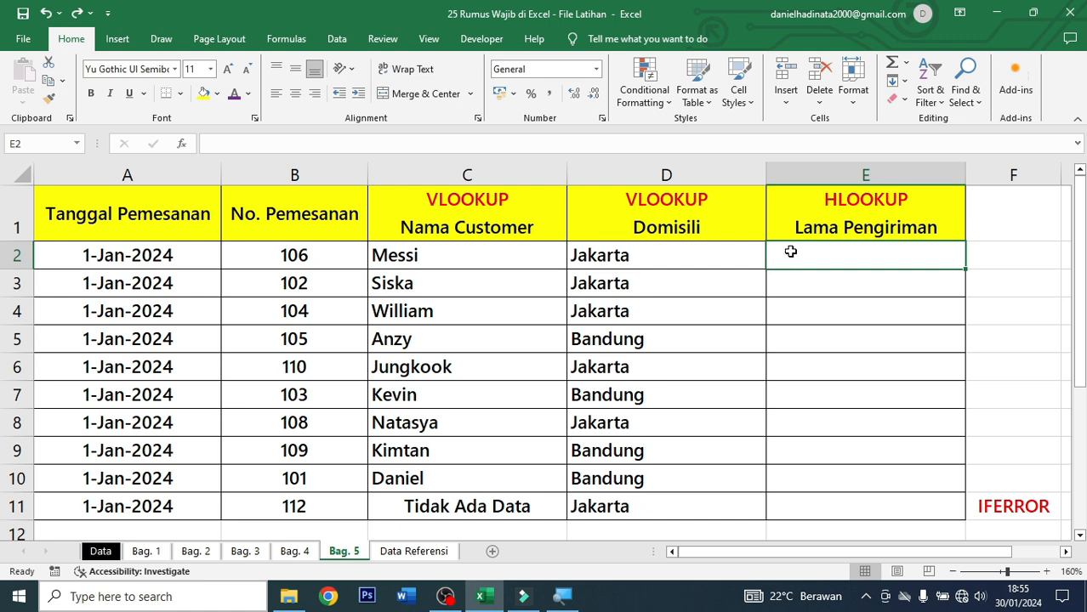
left_click(430, 551)
left_click_drag(766, 283, 982, 294)
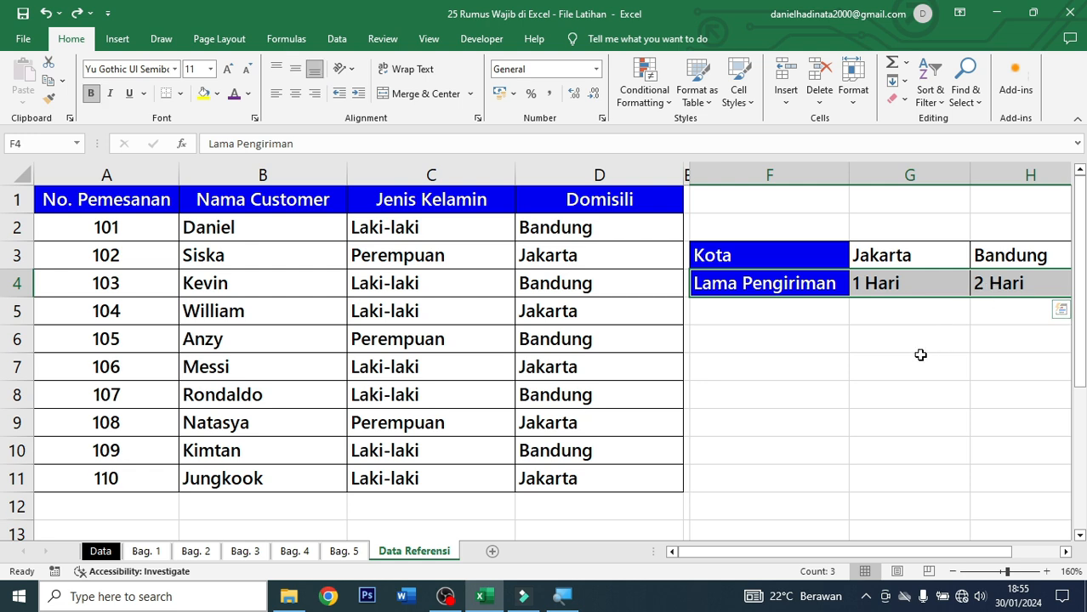
left_click(889, 316)
left_click_drag(839, 255, 999, 270)
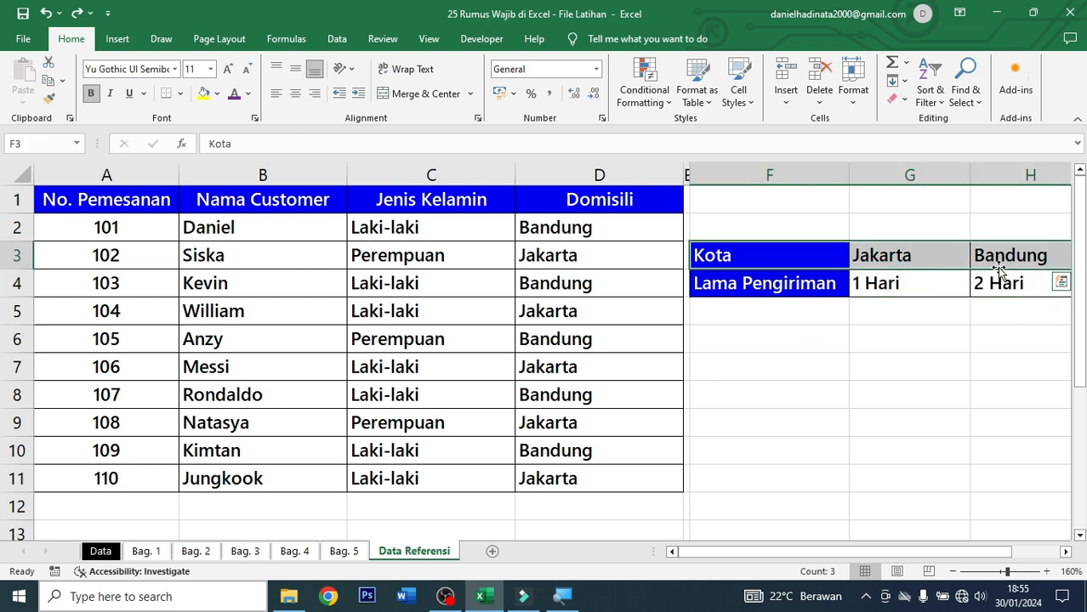
left_click(343, 551)
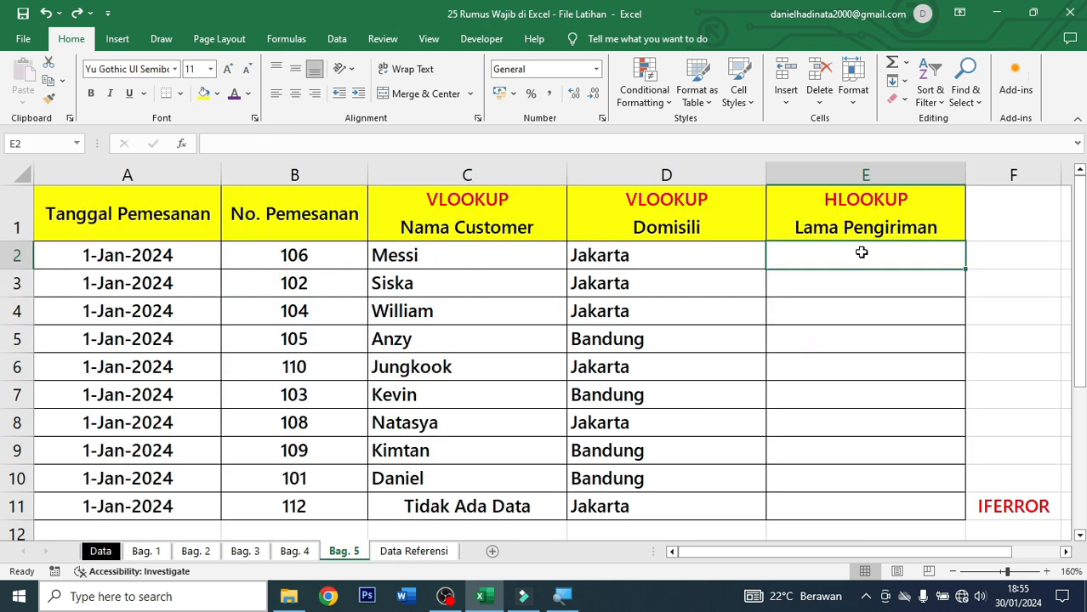
type("=hlo")
key("Tab")
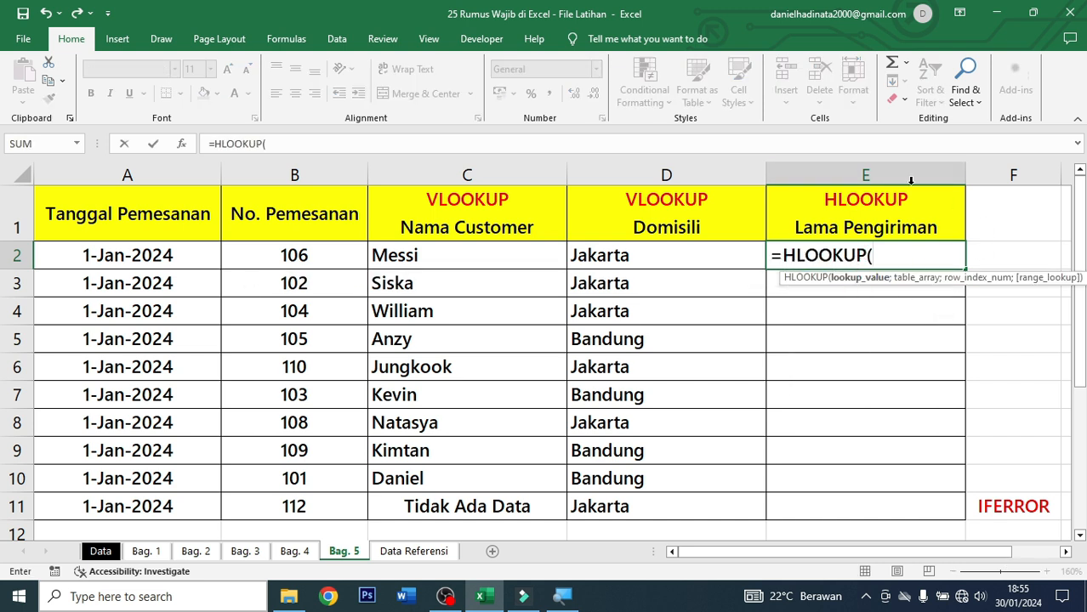
left_click(720, 247)
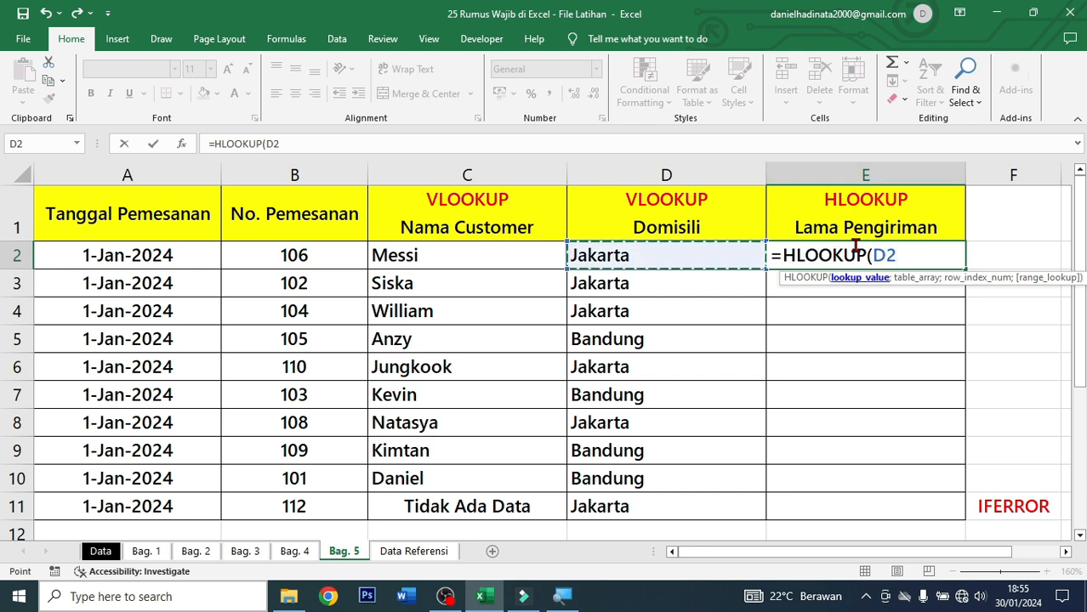
type(";")
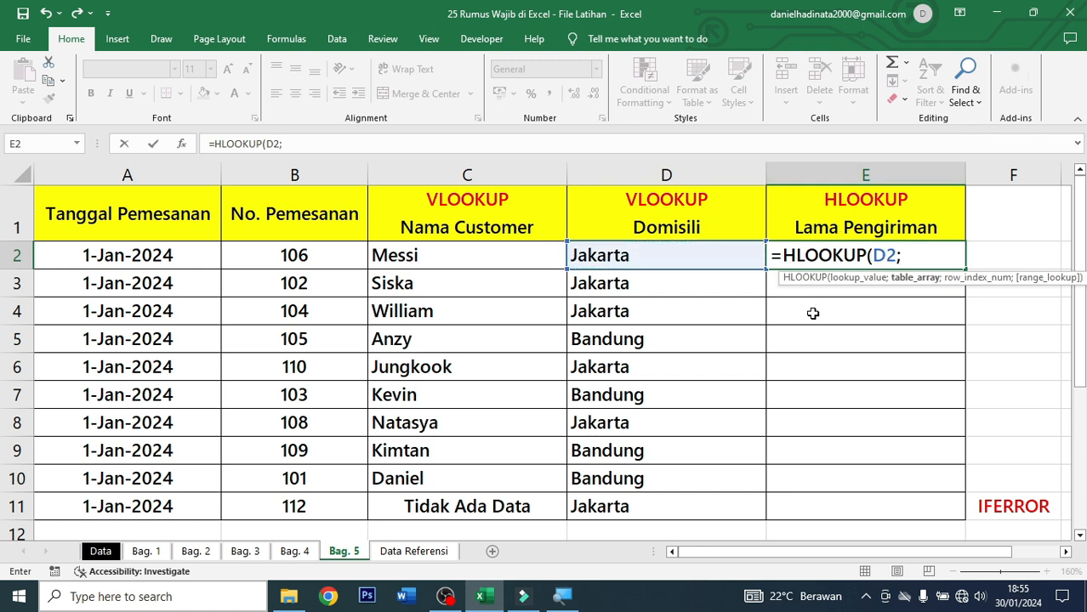
- Add the Kota and Lama Pengiriman table as the HLOOKUP's absolute table range 'Data Referensi'!$F$3:$H$4
left_click(408, 551)
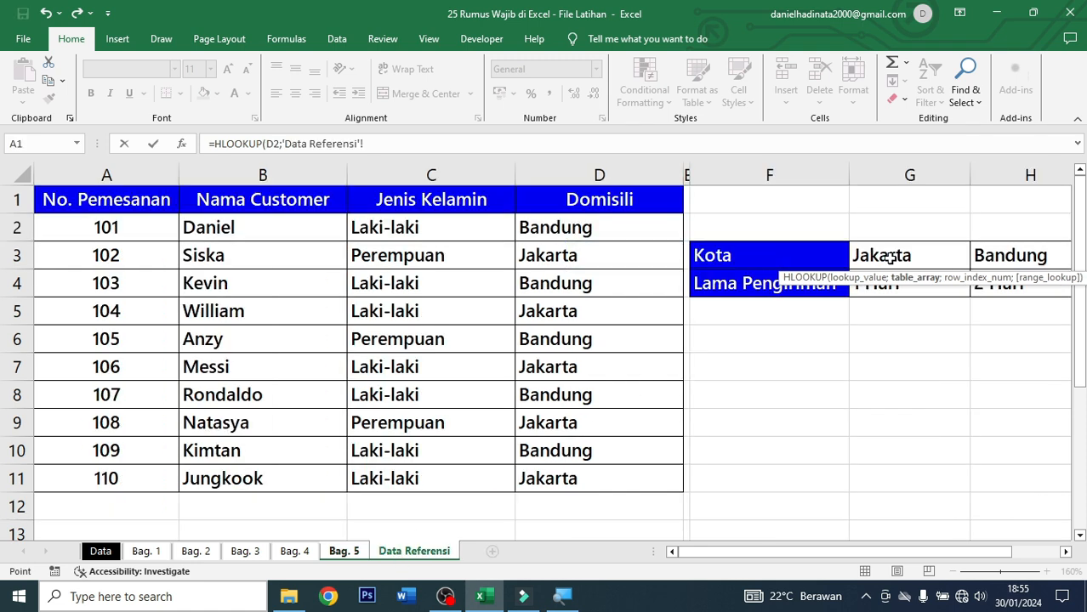
left_click(792, 260)
left_click_drag(792, 259, 1012, 287)
key("F4")
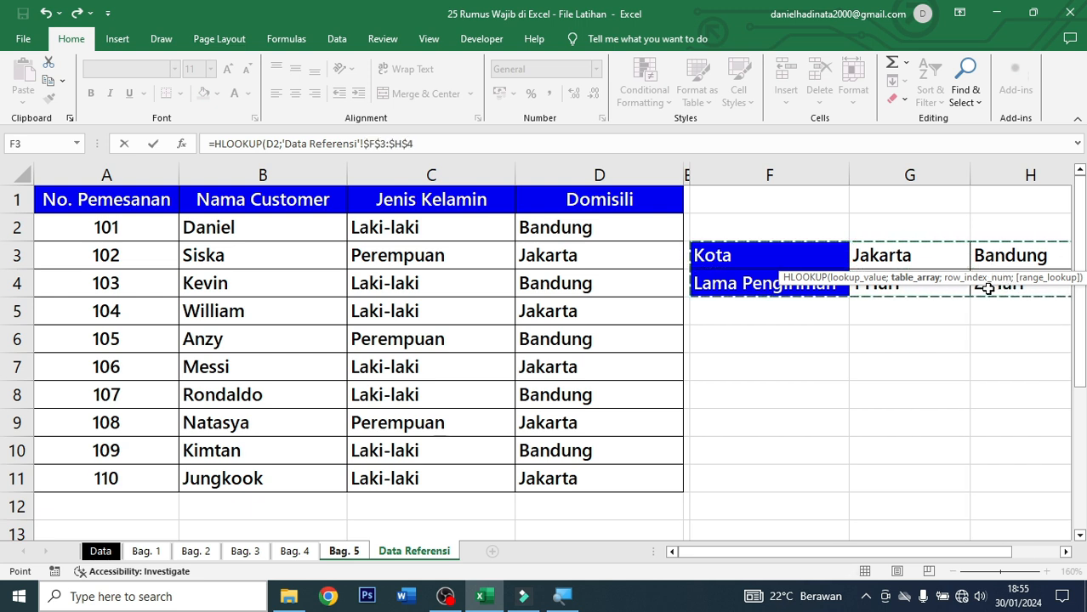
type(";")
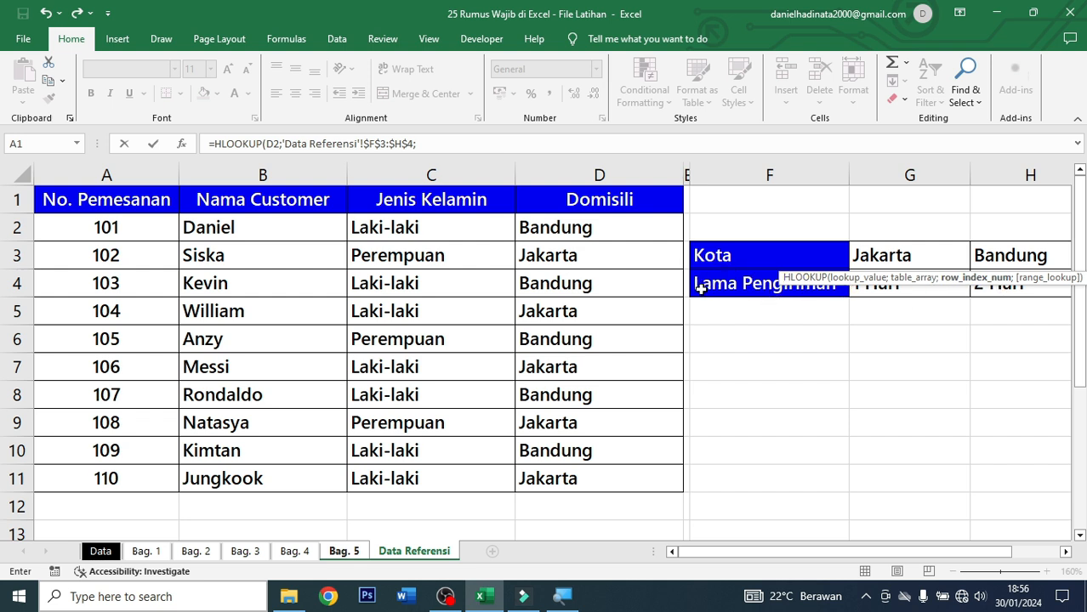
- Complete the E2 HLOOKUP with row index 2 and FALSE for an exact match, and fill it down through E11
type("2;")
key("Down")
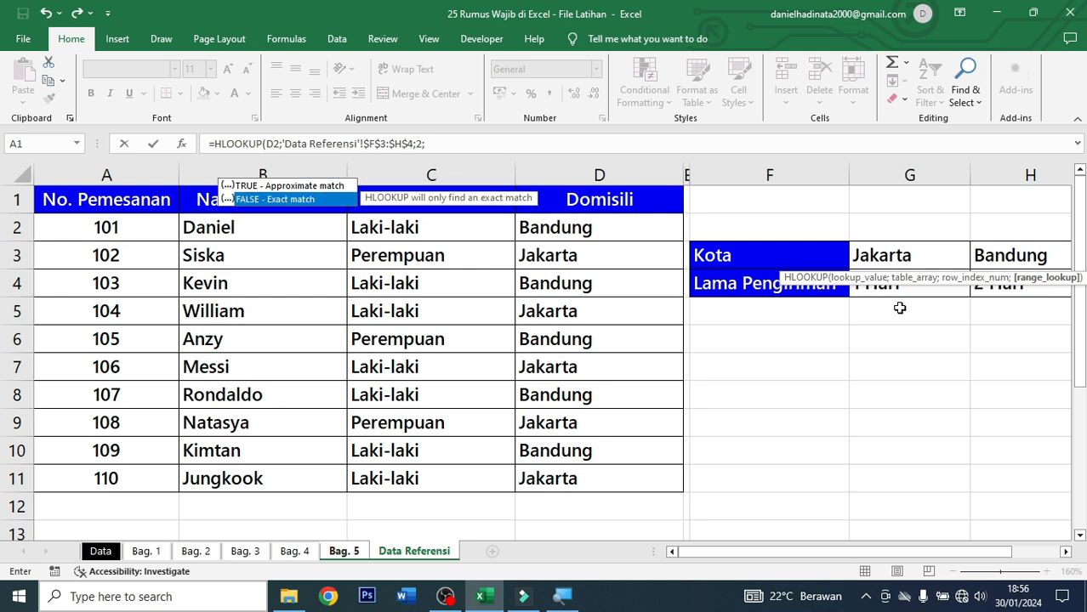
key("Tab")
type(")")
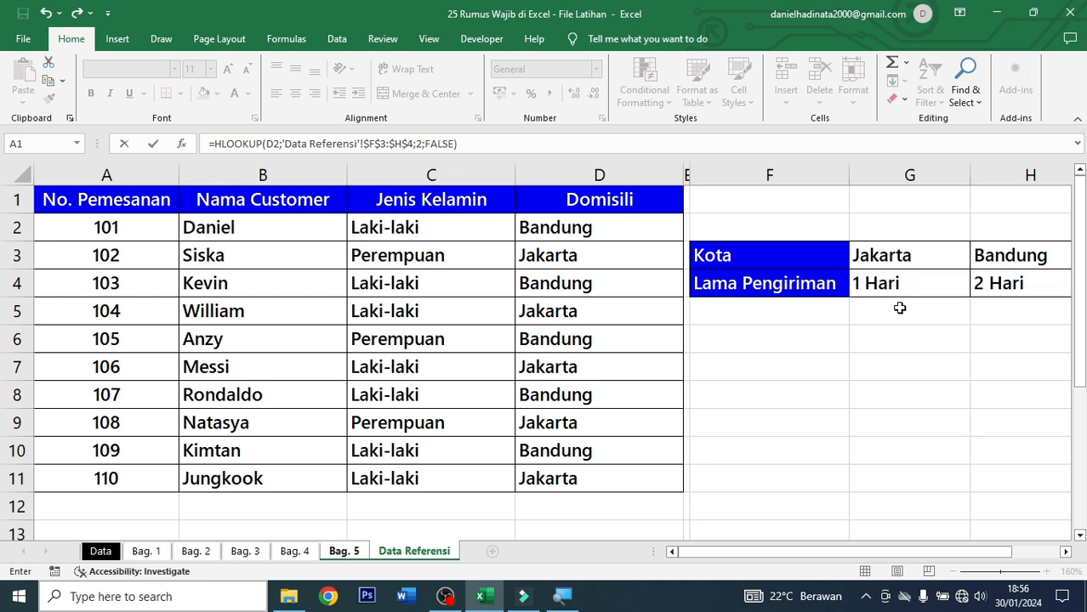
key("Return")
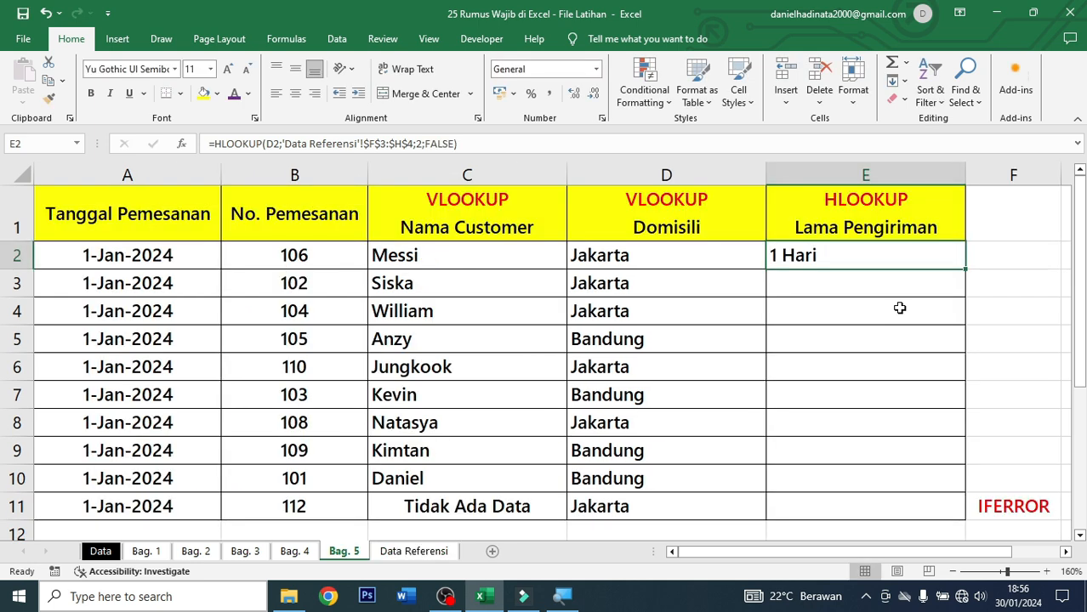
double_click(966, 269)
left_click(927, 289)
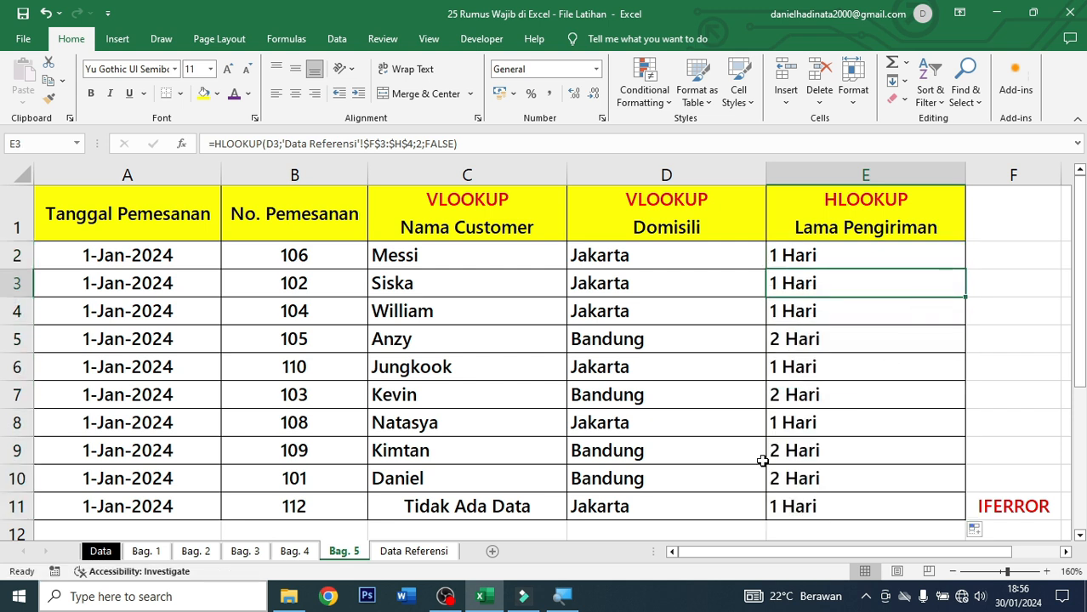
- Check the Lama Pengiriman results in column E against the Domisili cities in column D
left_click(676, 506)
left_click(848, 505)
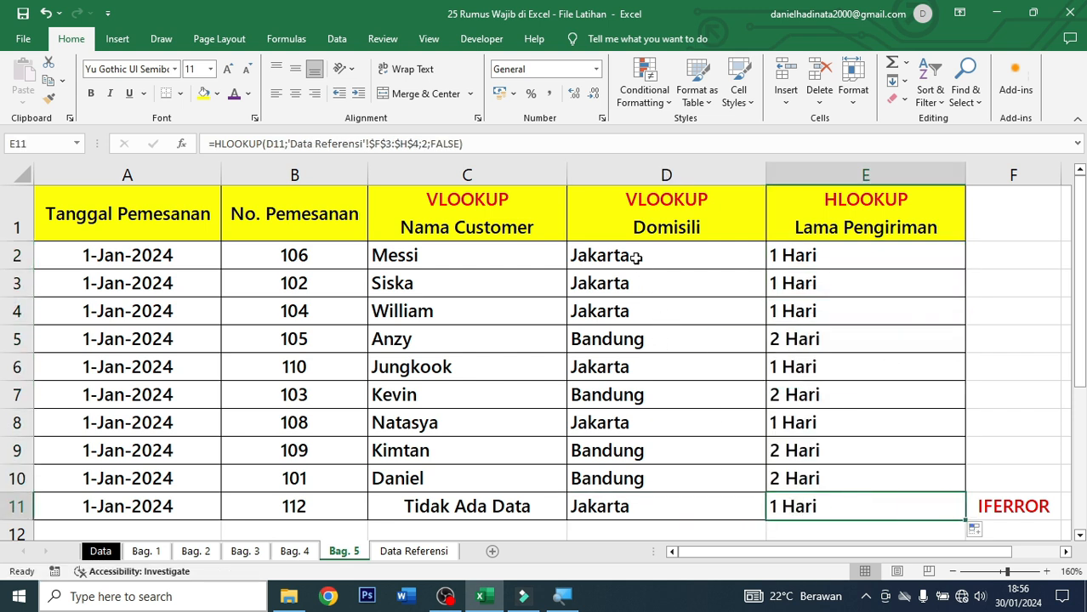
left_click(459, 253)
left_click(607, 262)
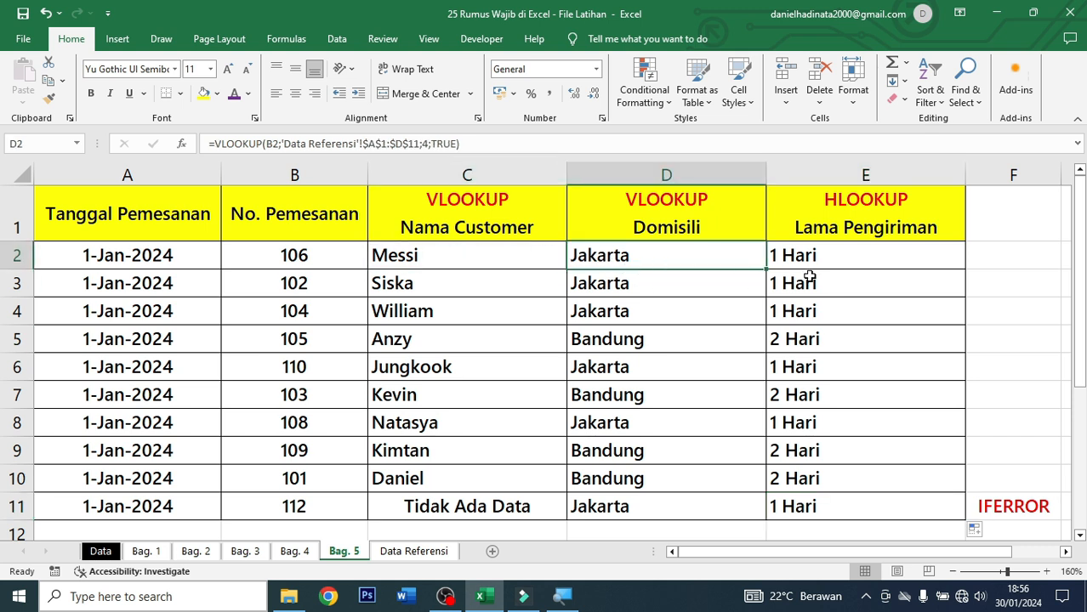
left_click(845, 263)
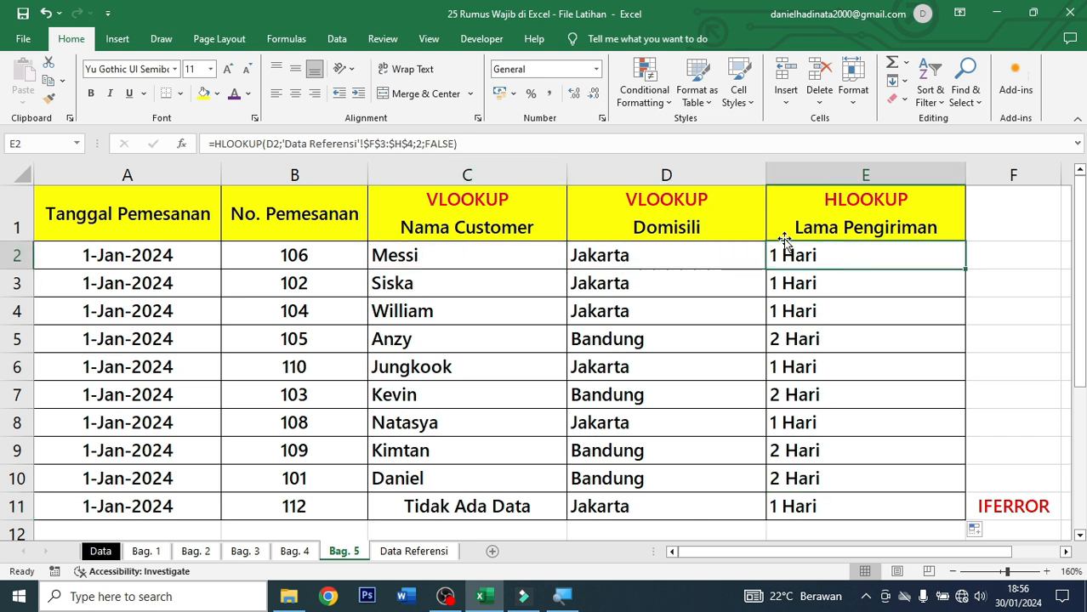
left_click(737, 253)
left_click(705, 344)
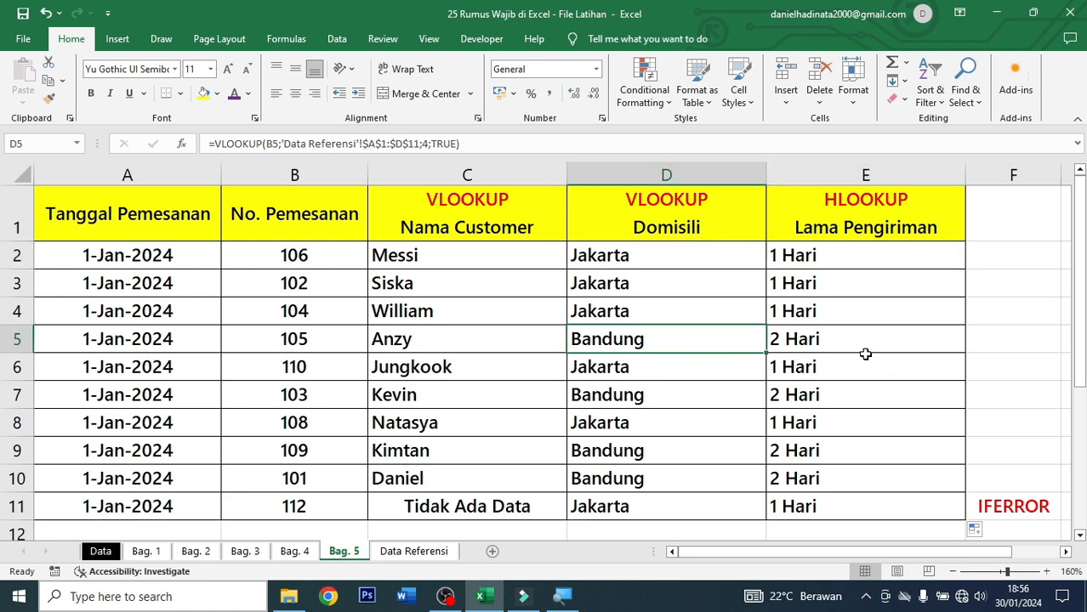
left_click(864, 361)
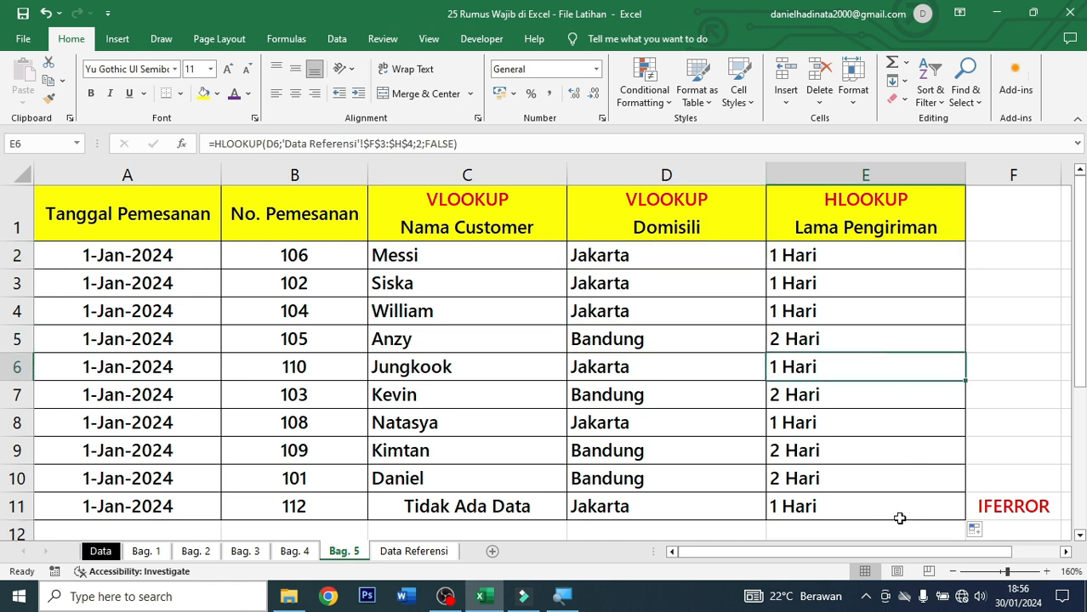
- Open the Data sheet with the overview list of formulas and select cell D1
left_click(415, 553)
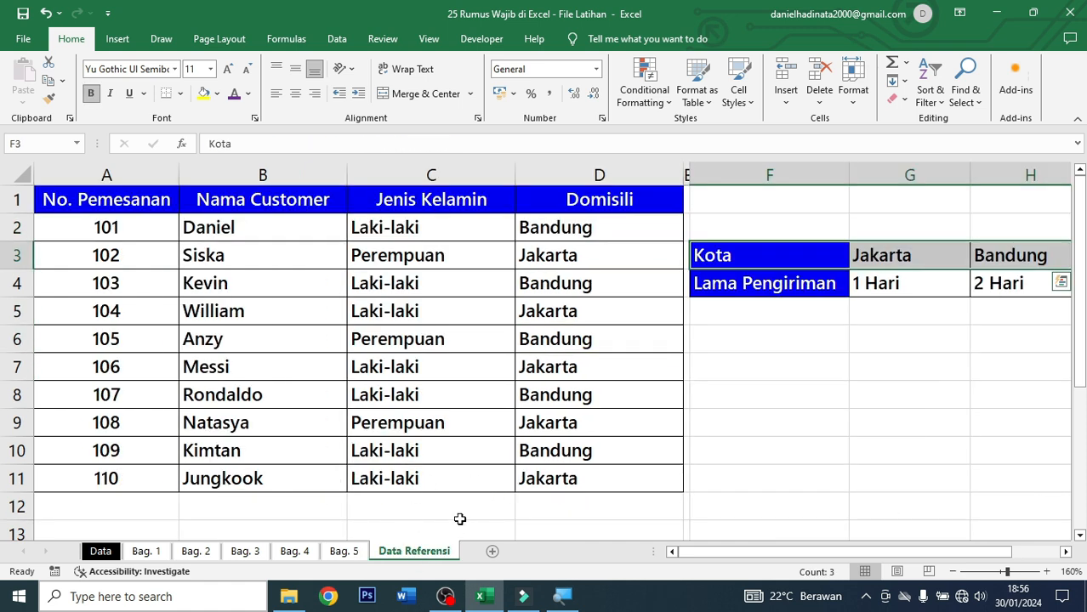
left_click(118, 551)
left_click(397, 209)
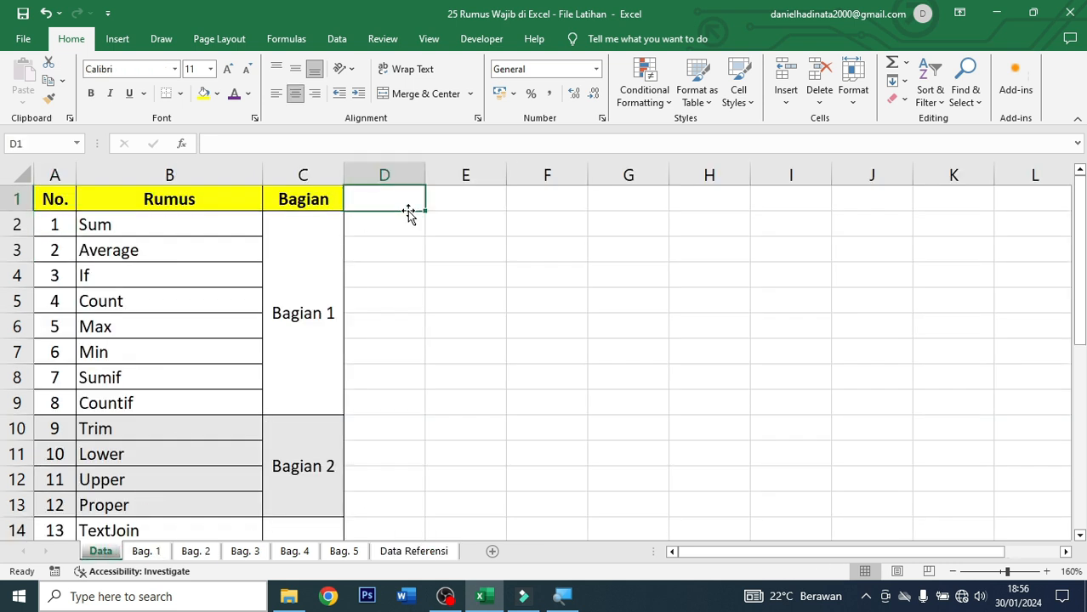